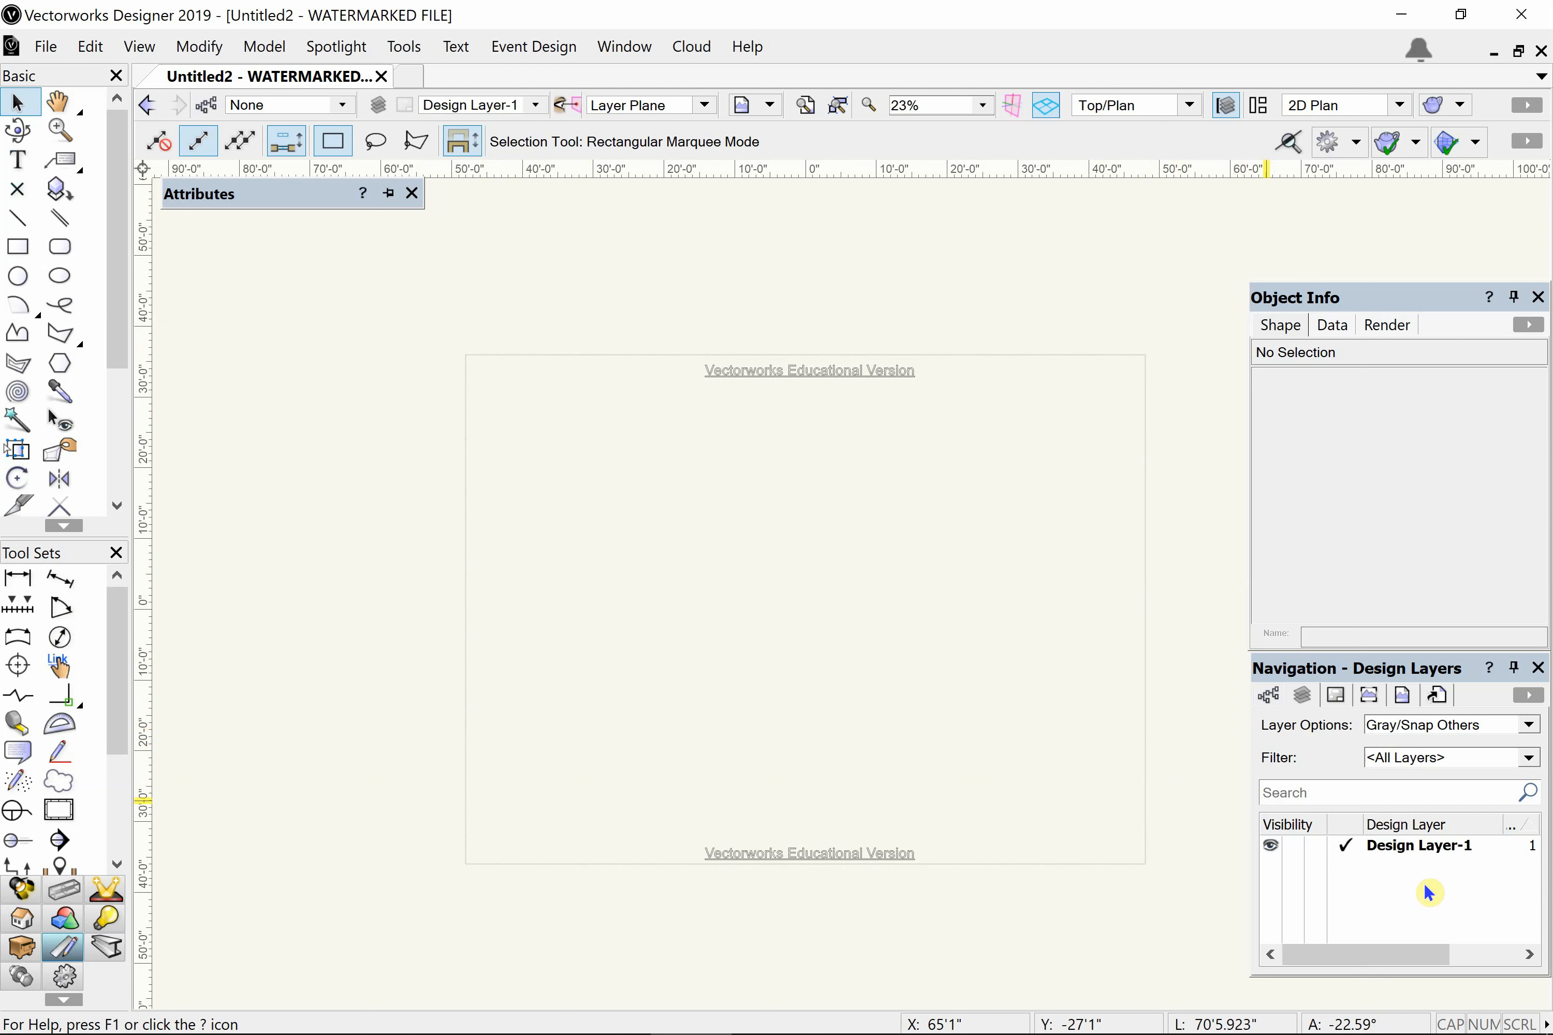
- Show the drawing's class list in place of the design layers and select the None class
left_click(1326, 666)
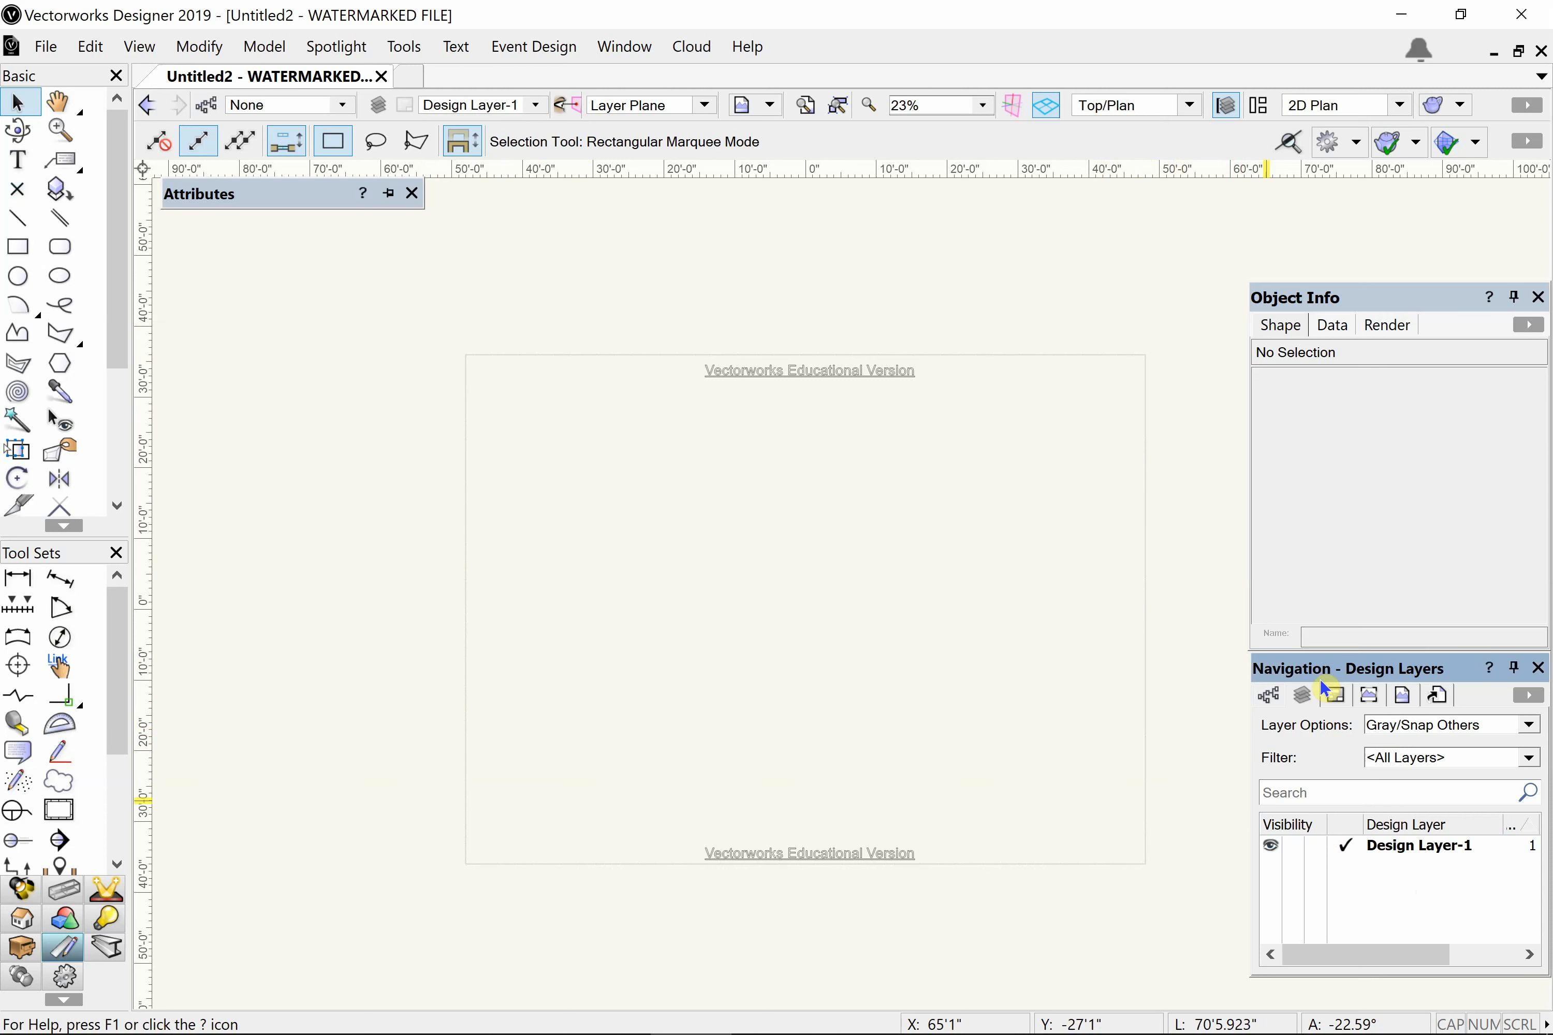
left_click(1267, 698)
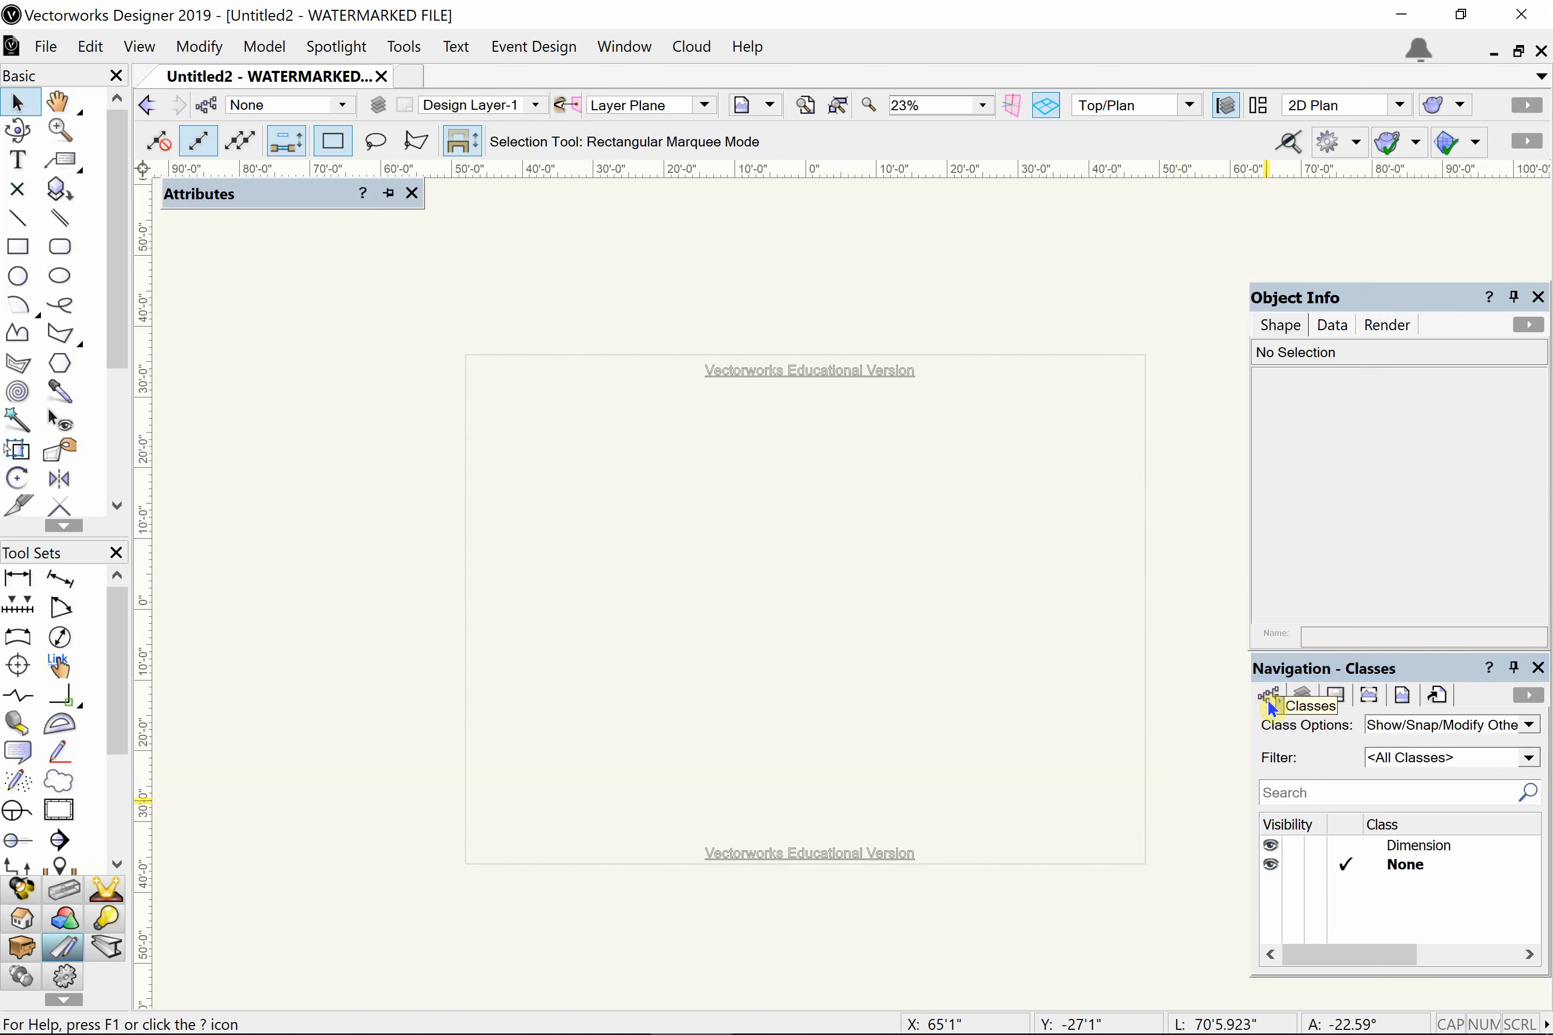
left_click(1401, 846)
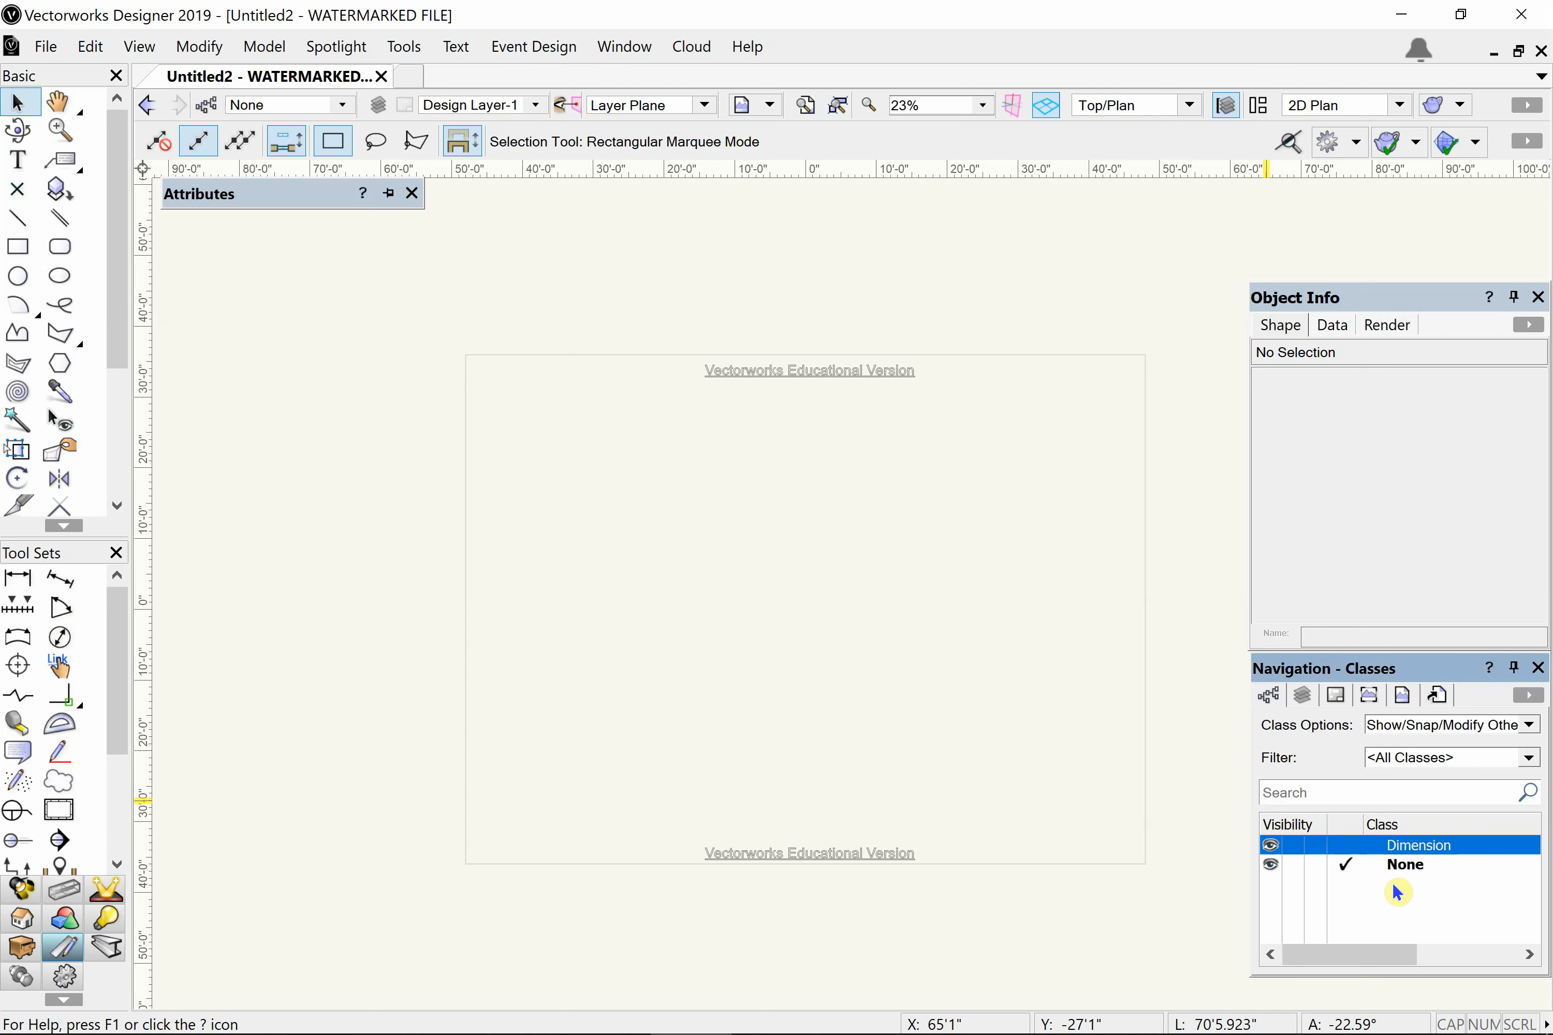
left_click(1401, 869)
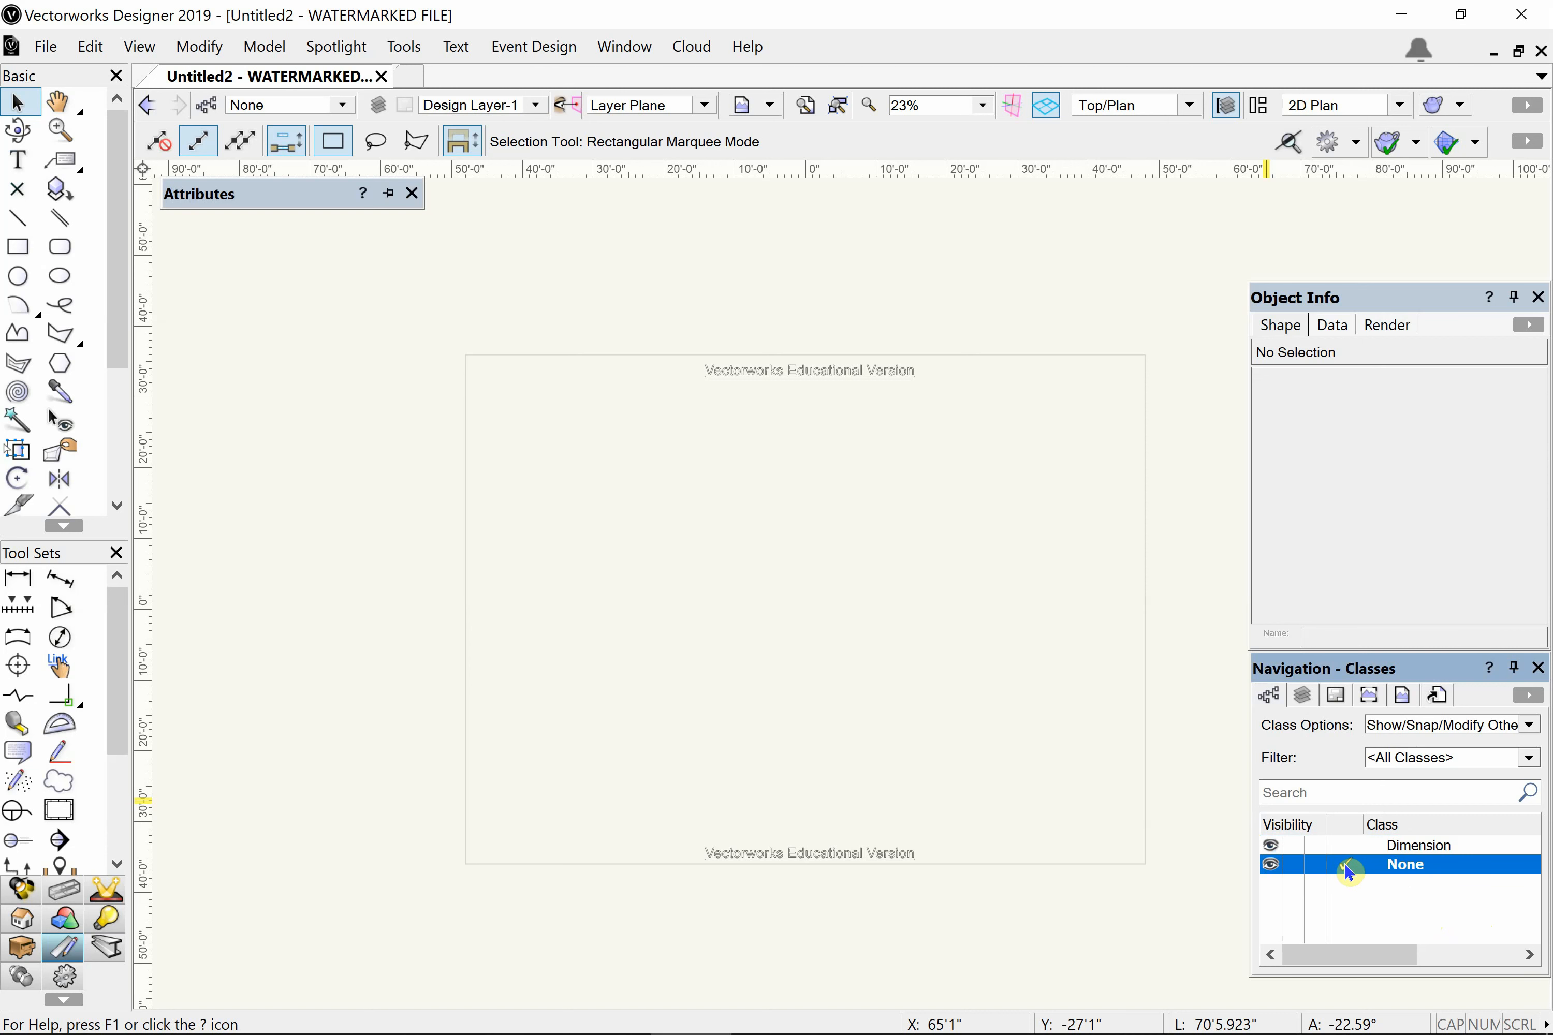
- Edit the Dimension class to use its graphic attributes at creation and apply the Dimensions 10 pt text style at creation
left_click(1389, 847)
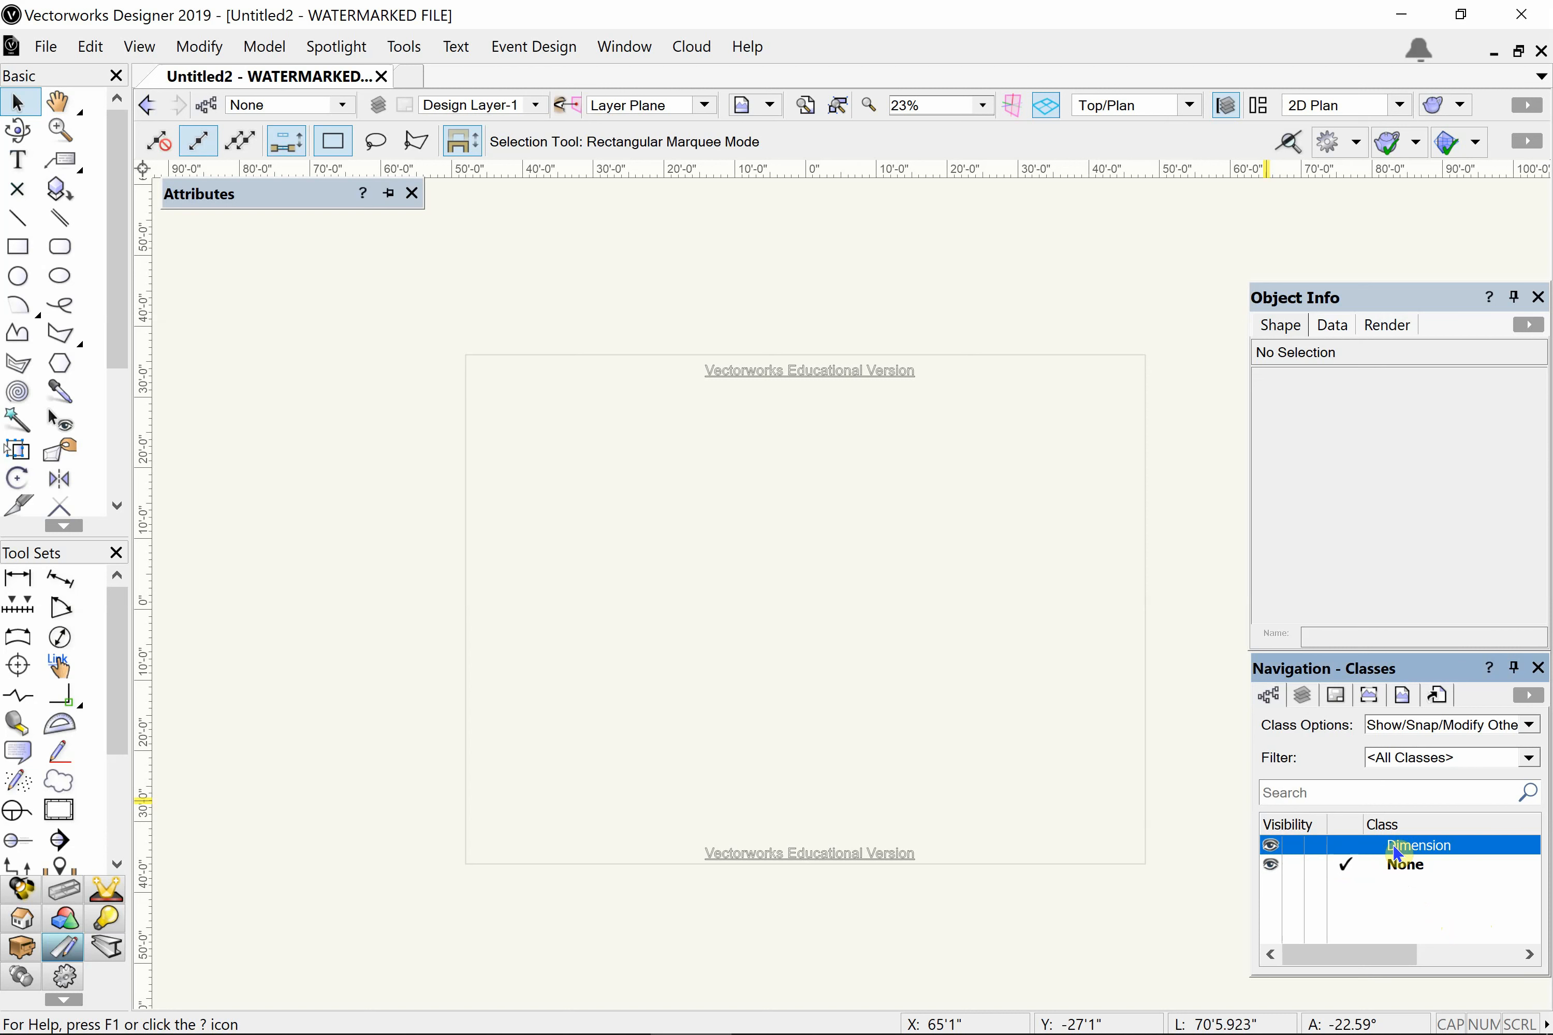
right_click(1394, 847)
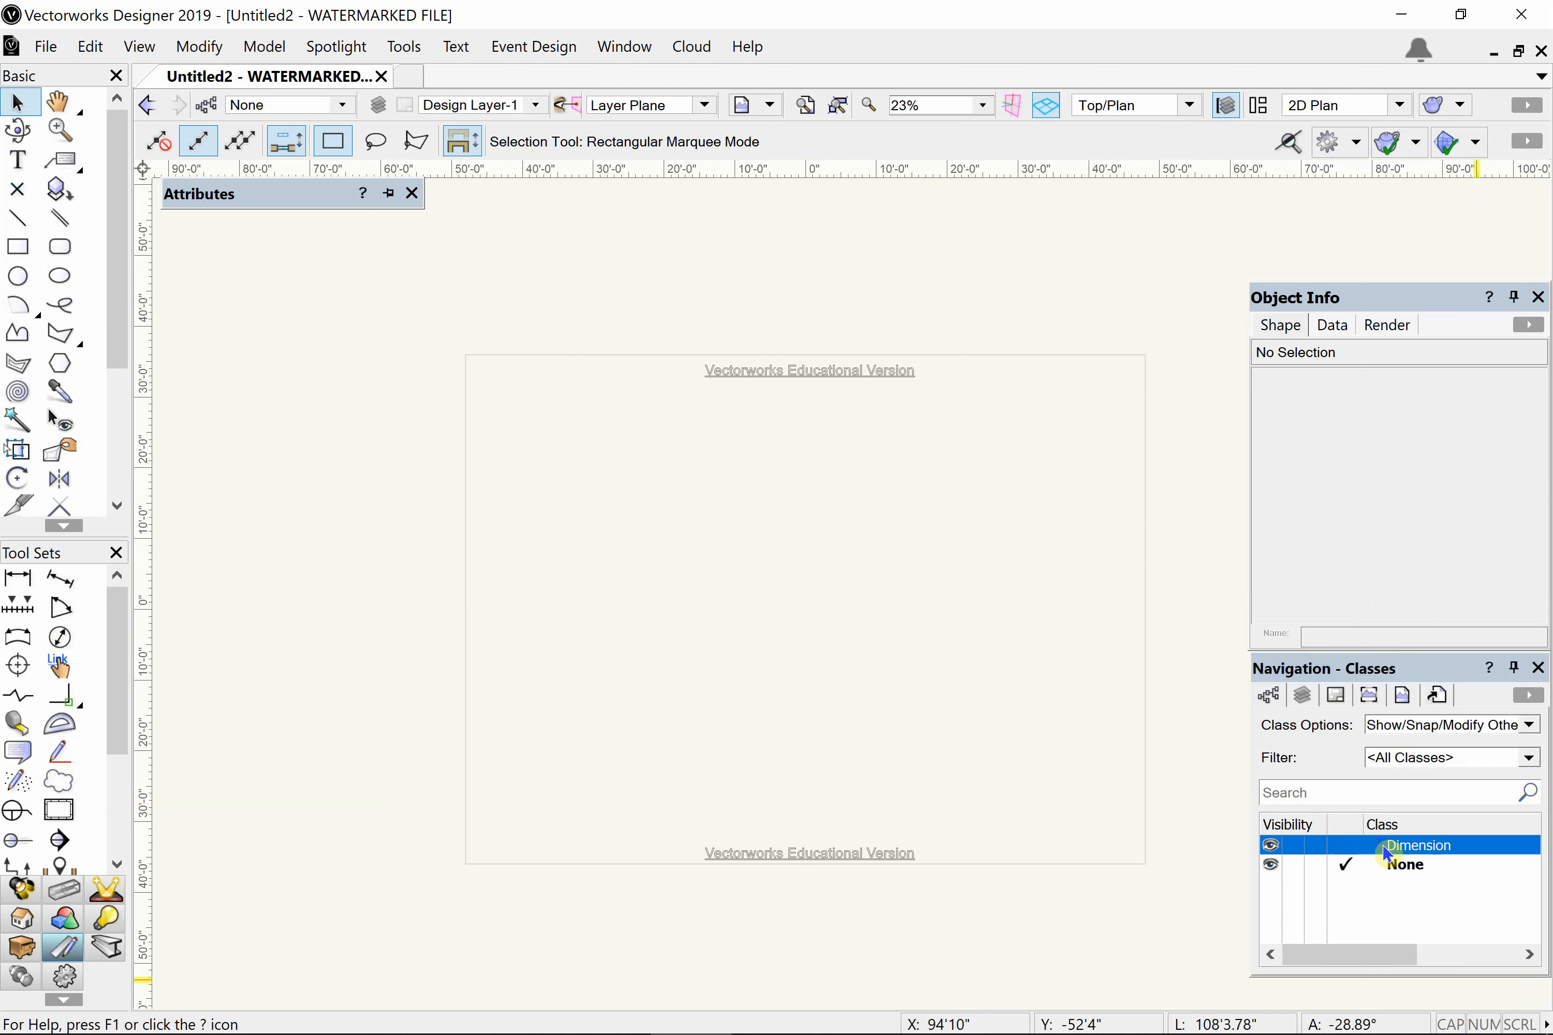
right_click(1384, 846)
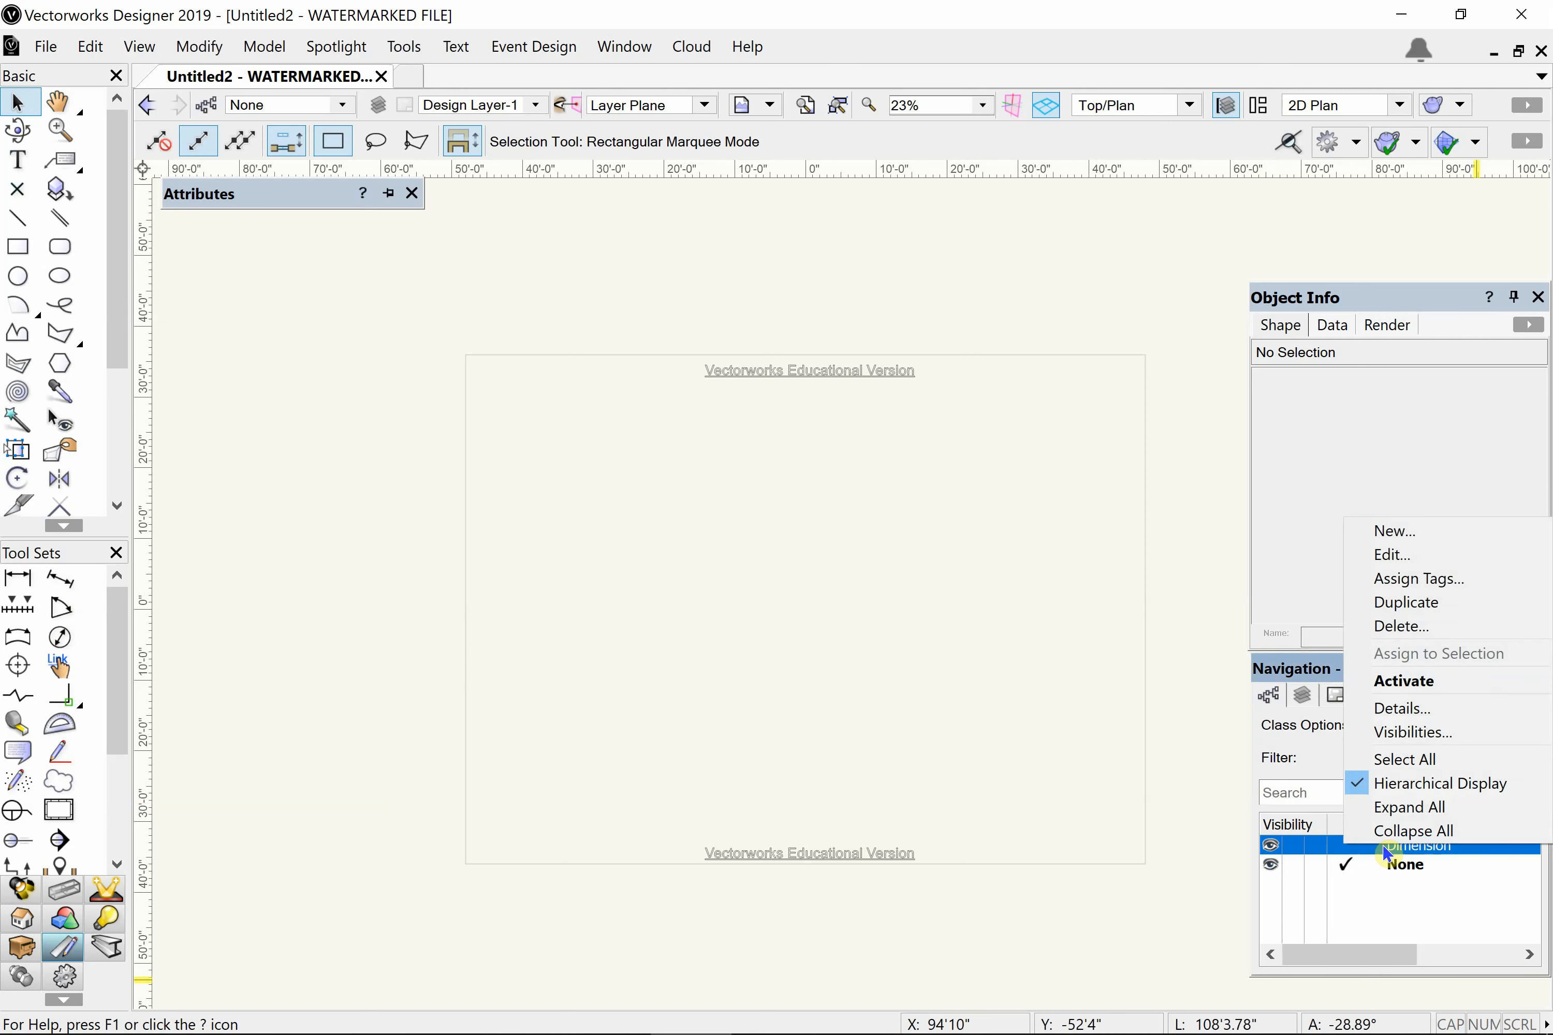
left_click(1402, 559)
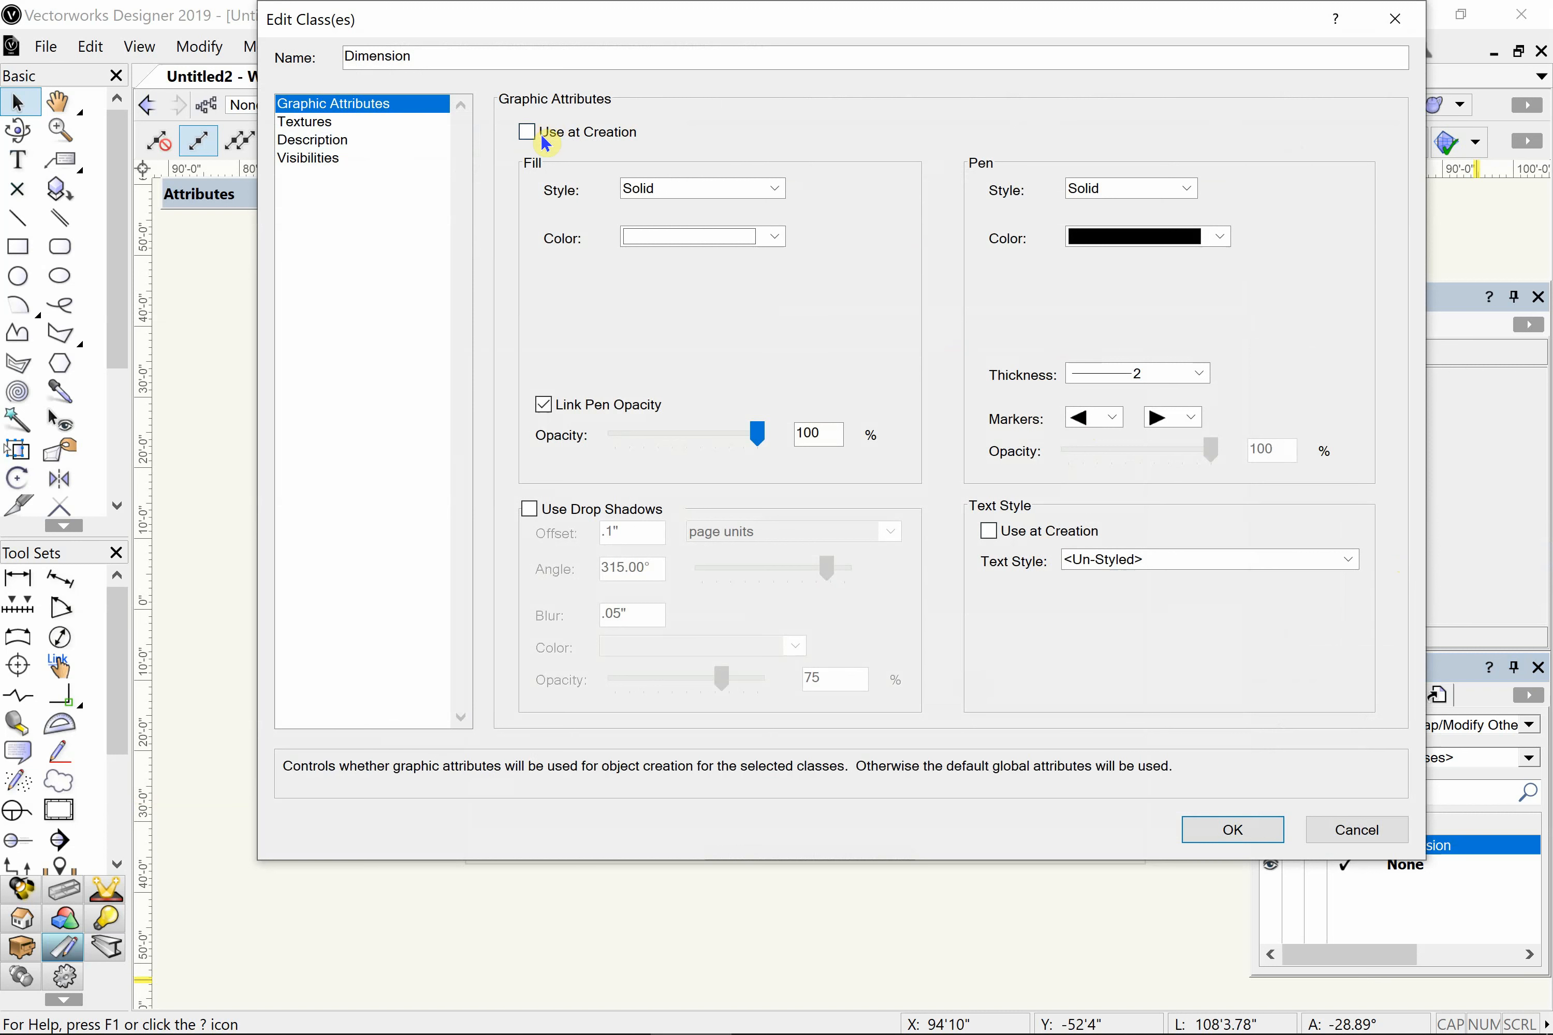
left_click(526, 134)
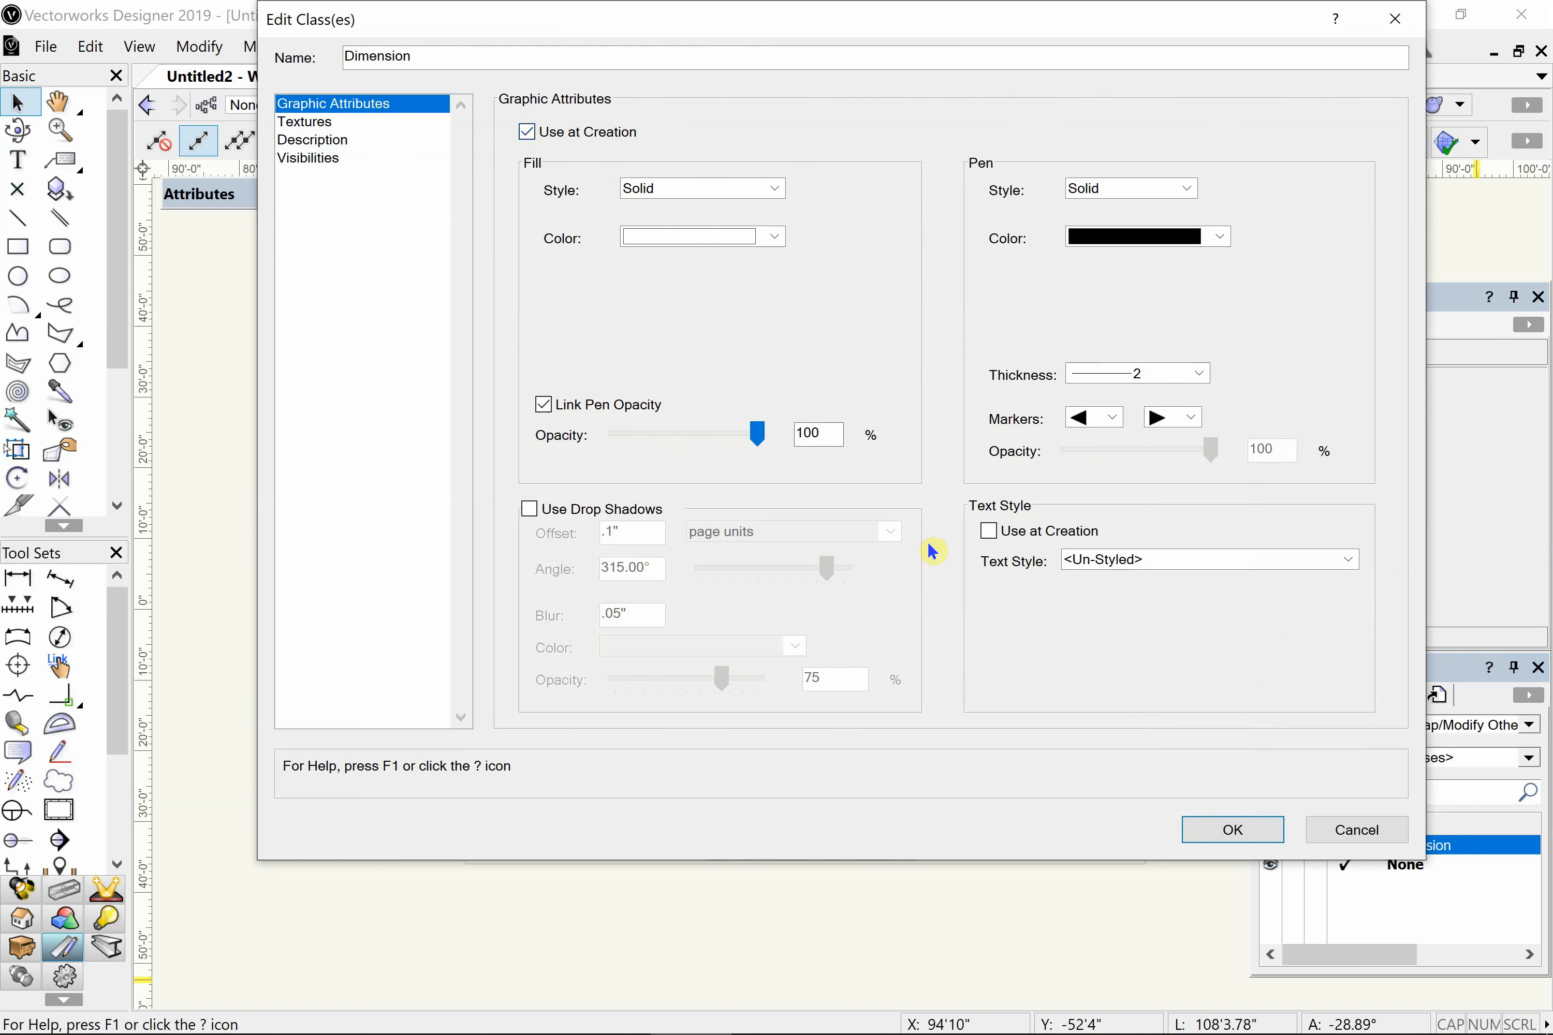
left_click(996, 532)
left_click(1125, 560)
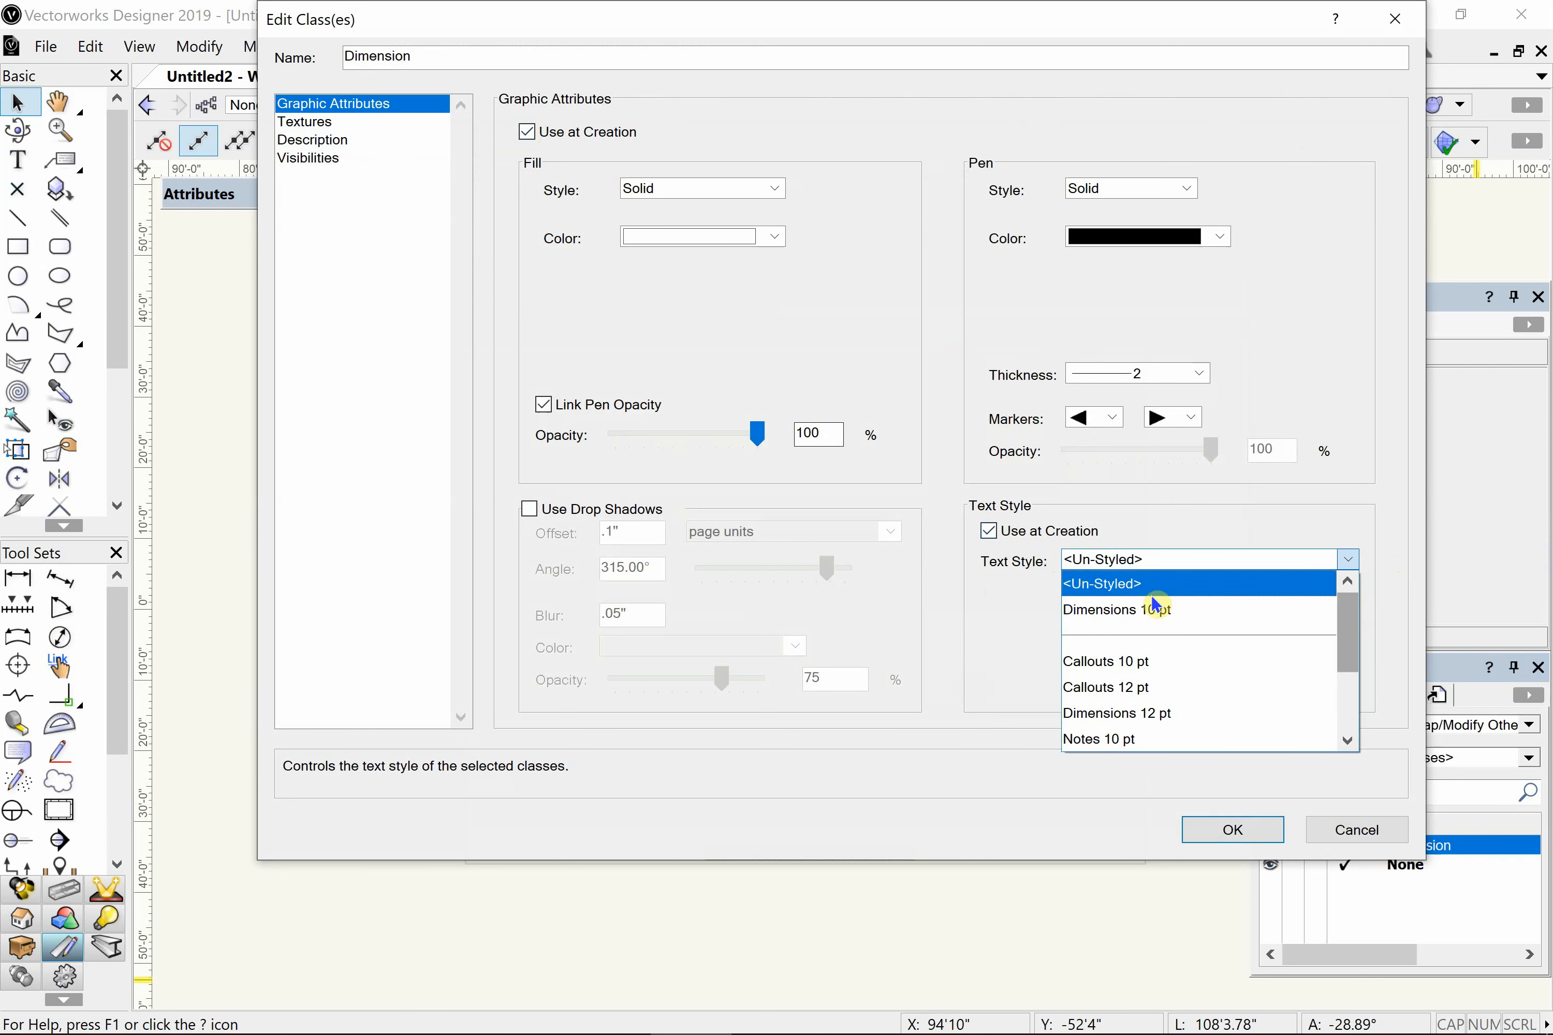
left_click(1124, 608)
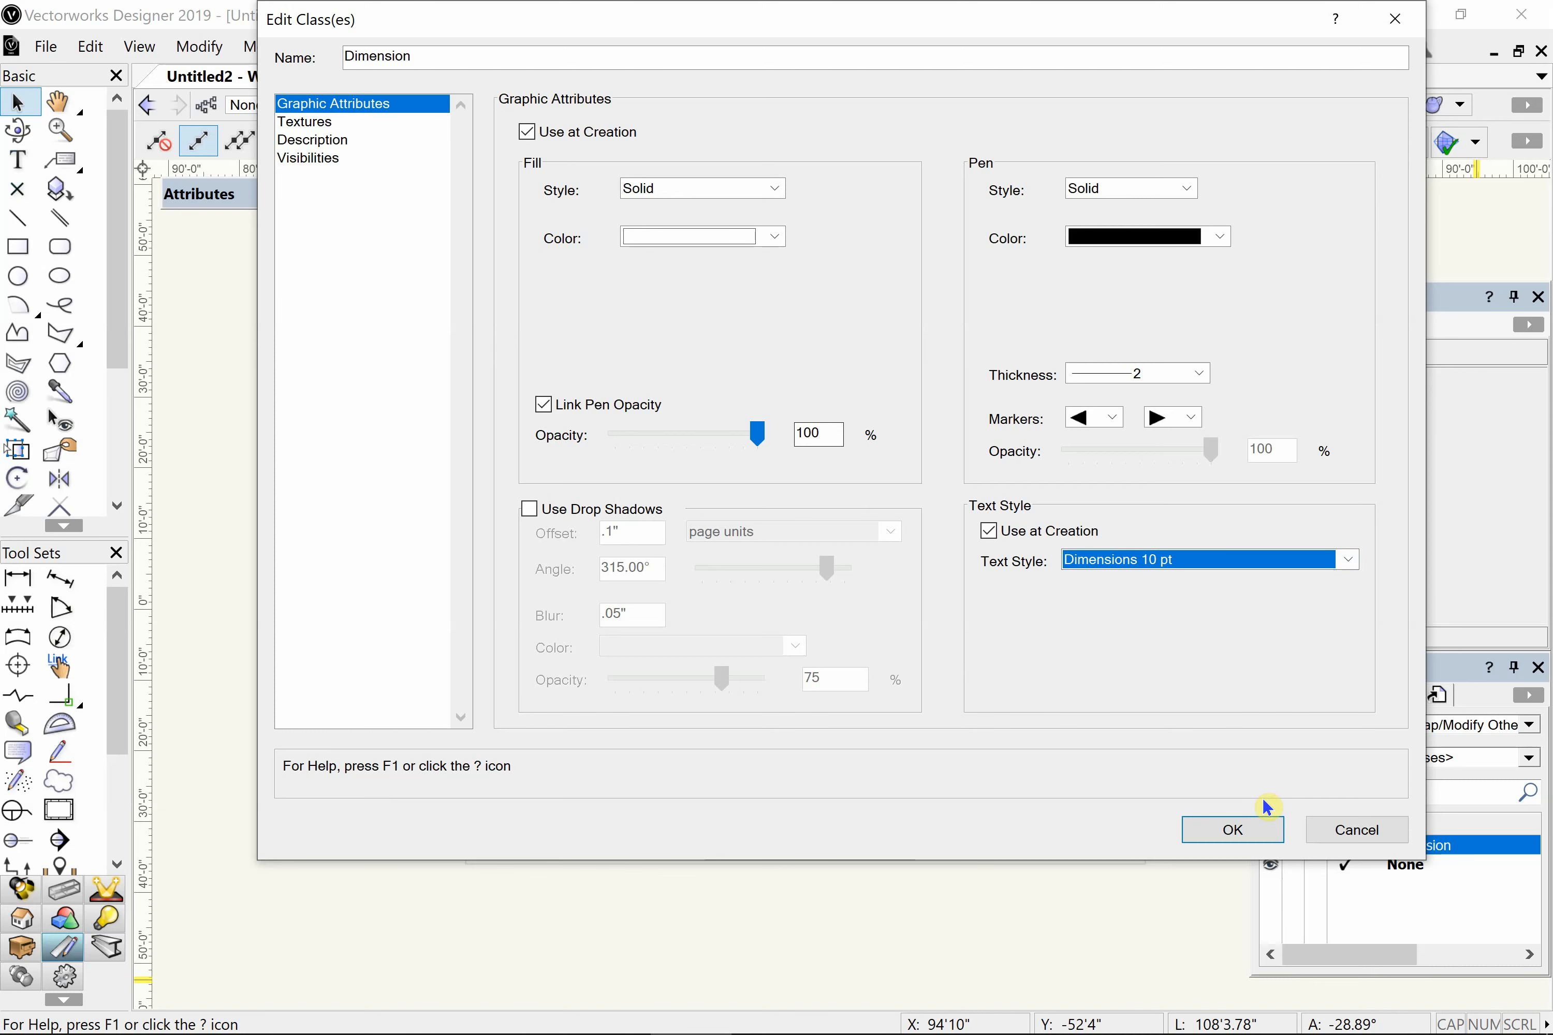
left_click(1231, 831)
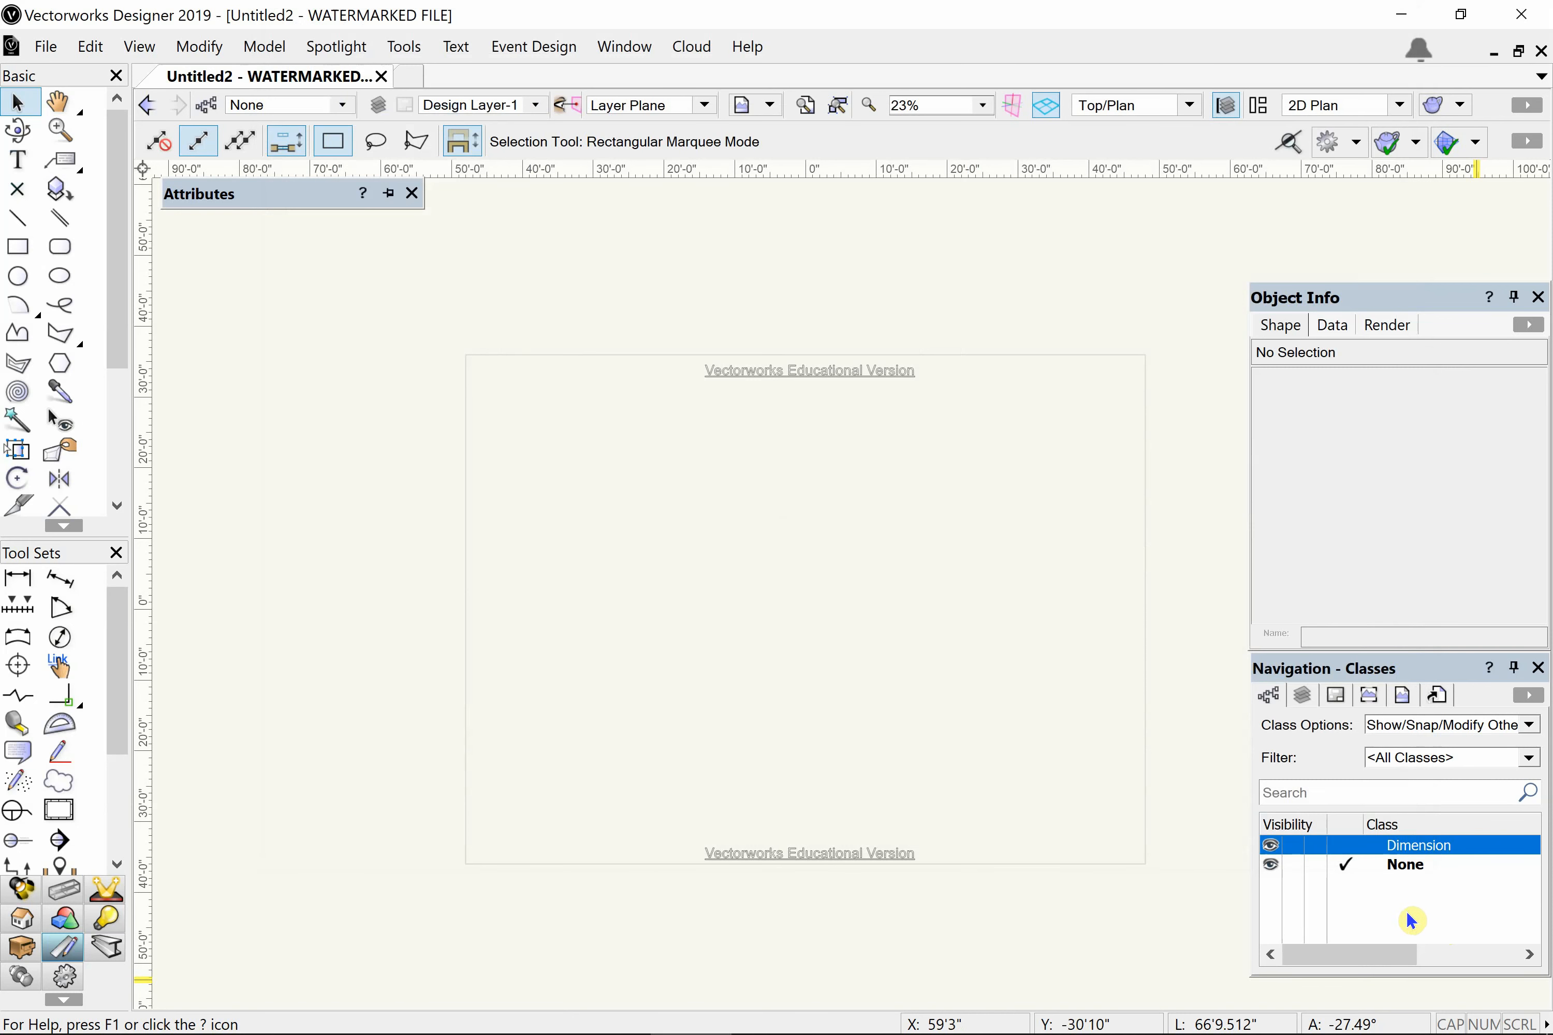
- Create a new class named Frame with its properties opened for editing after creation
left_click(1369, 916)
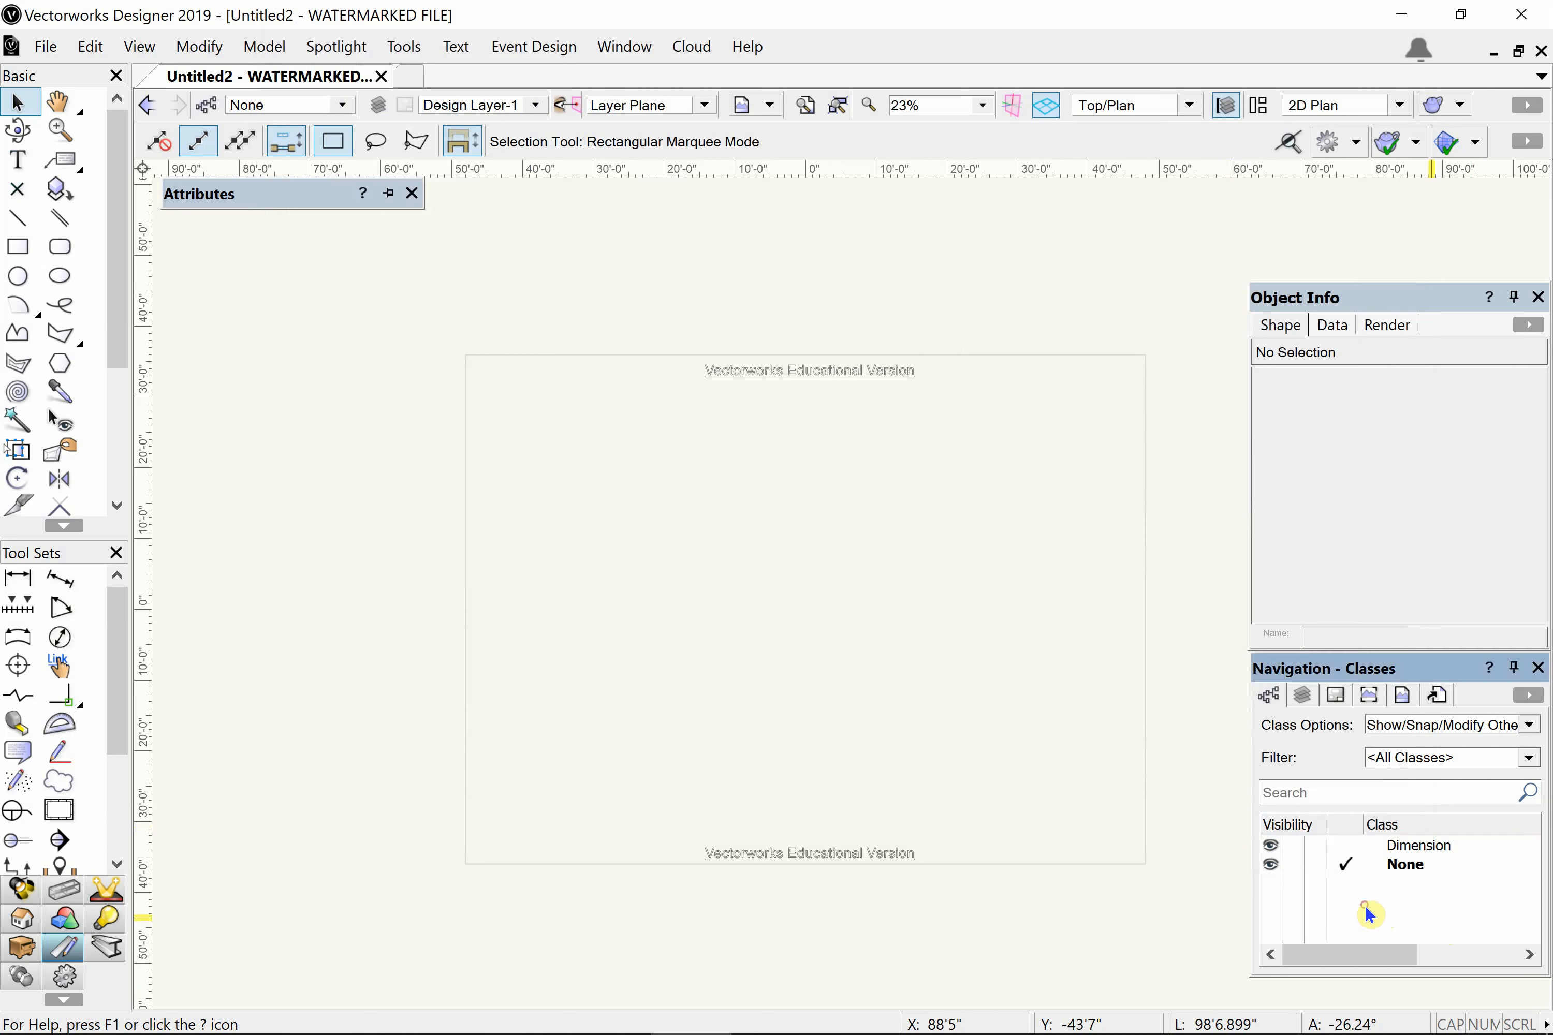
left_click(1527, 698)
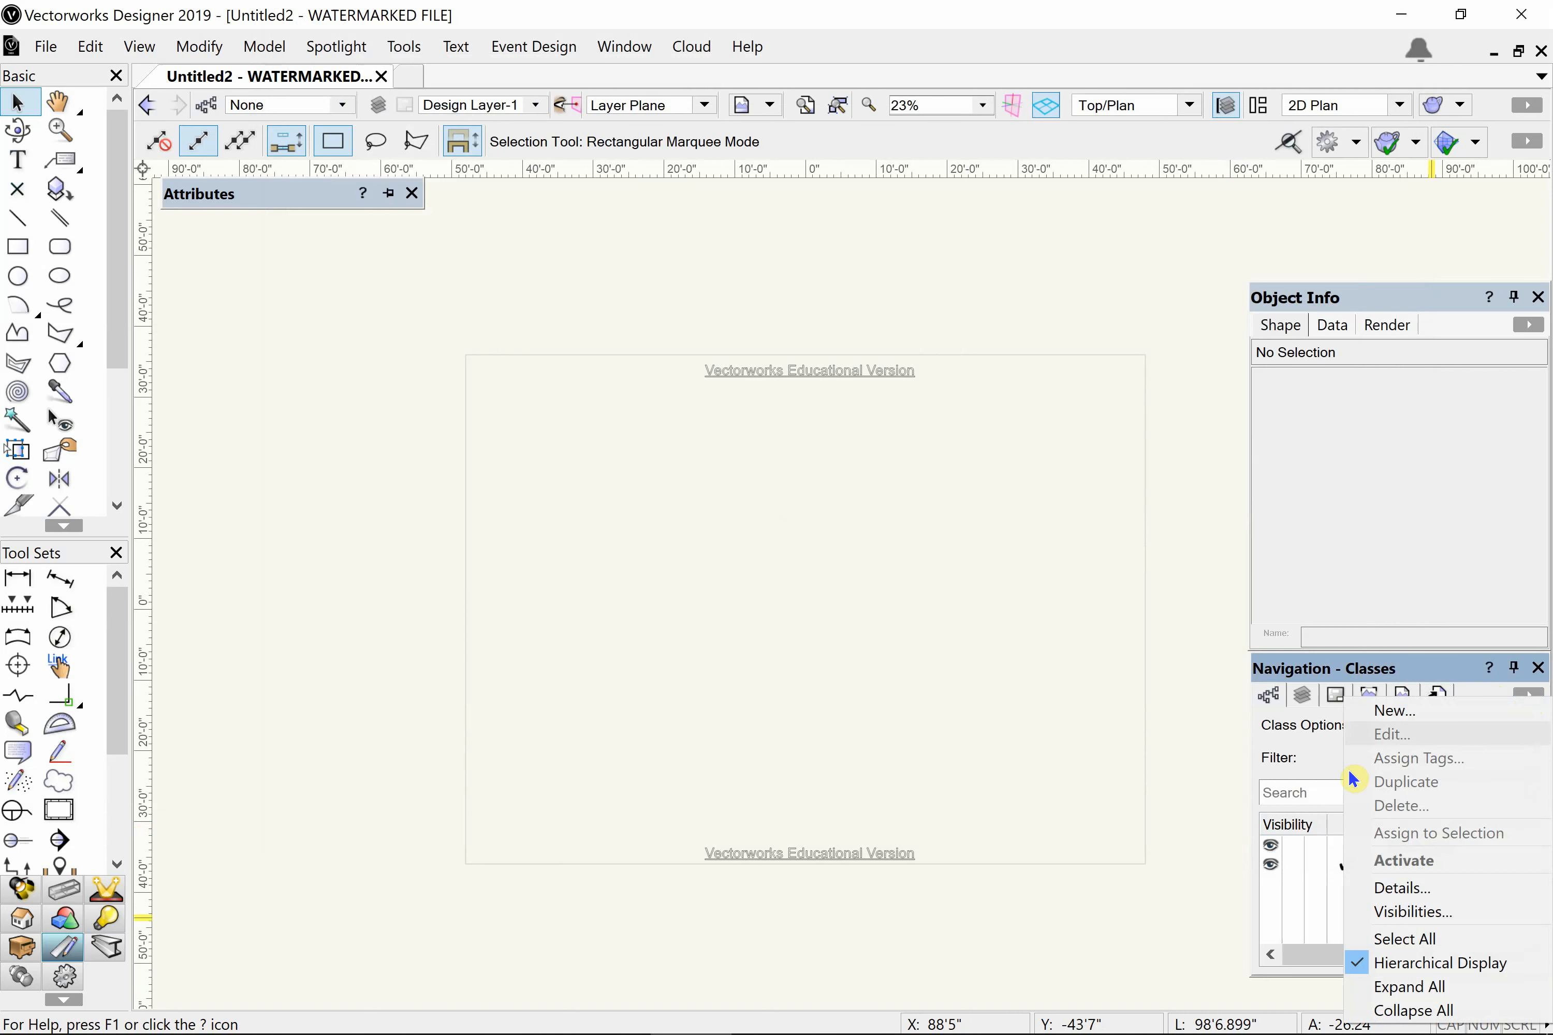
left_click(1528, 697)
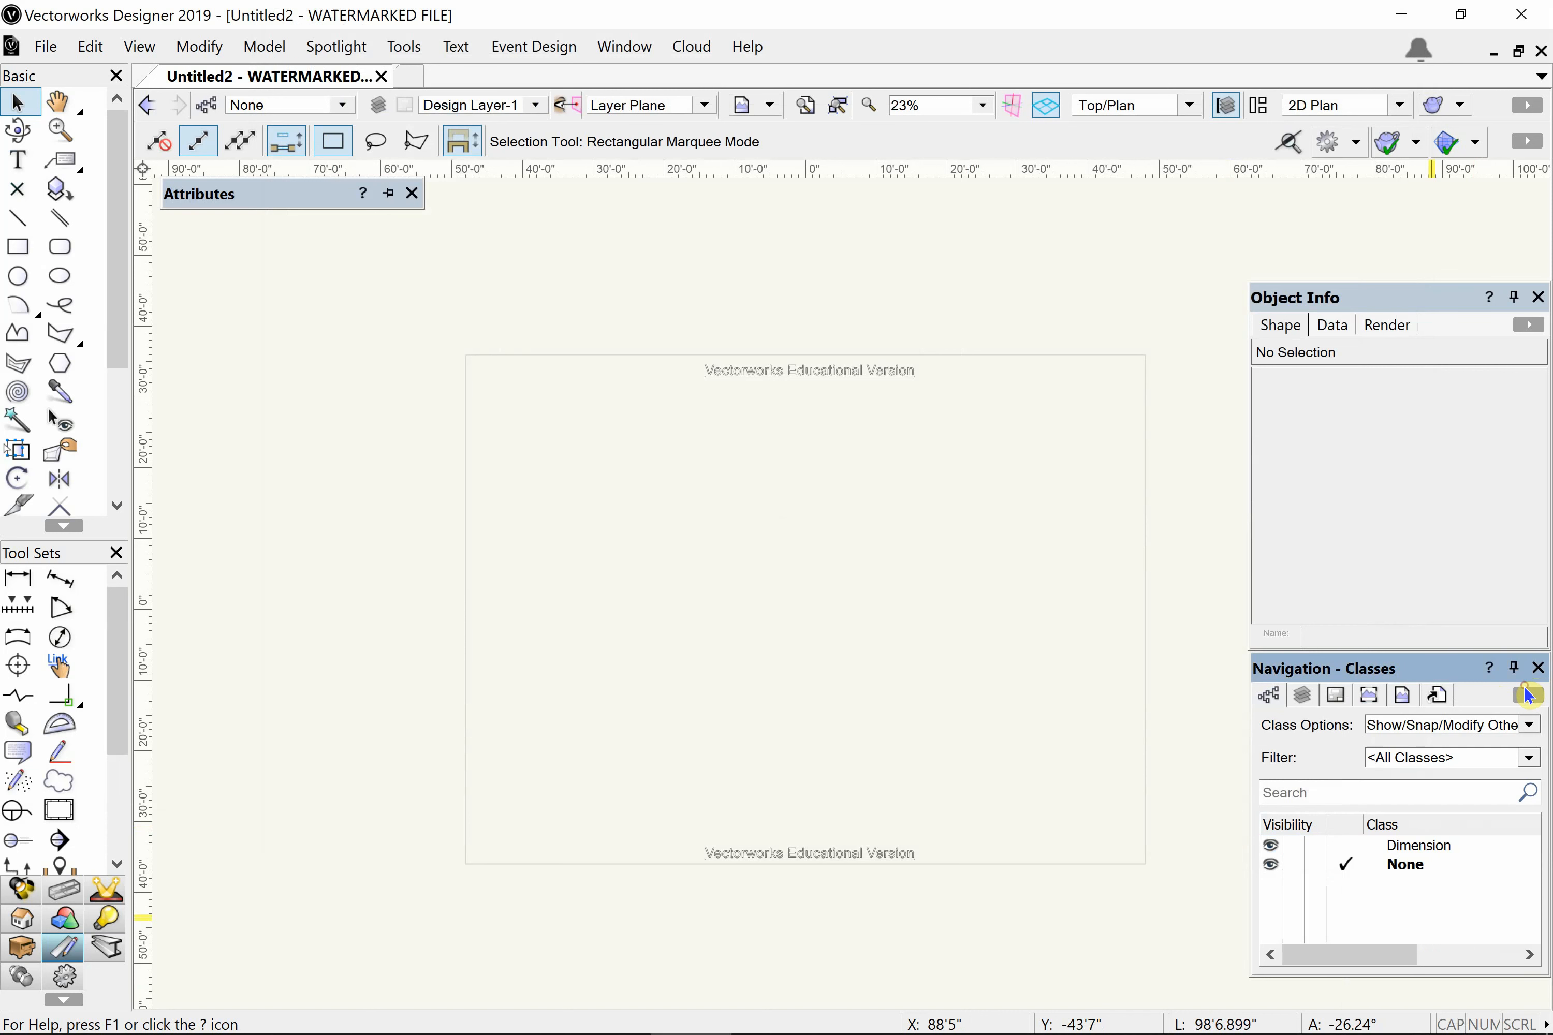
right_click(1392, 890)
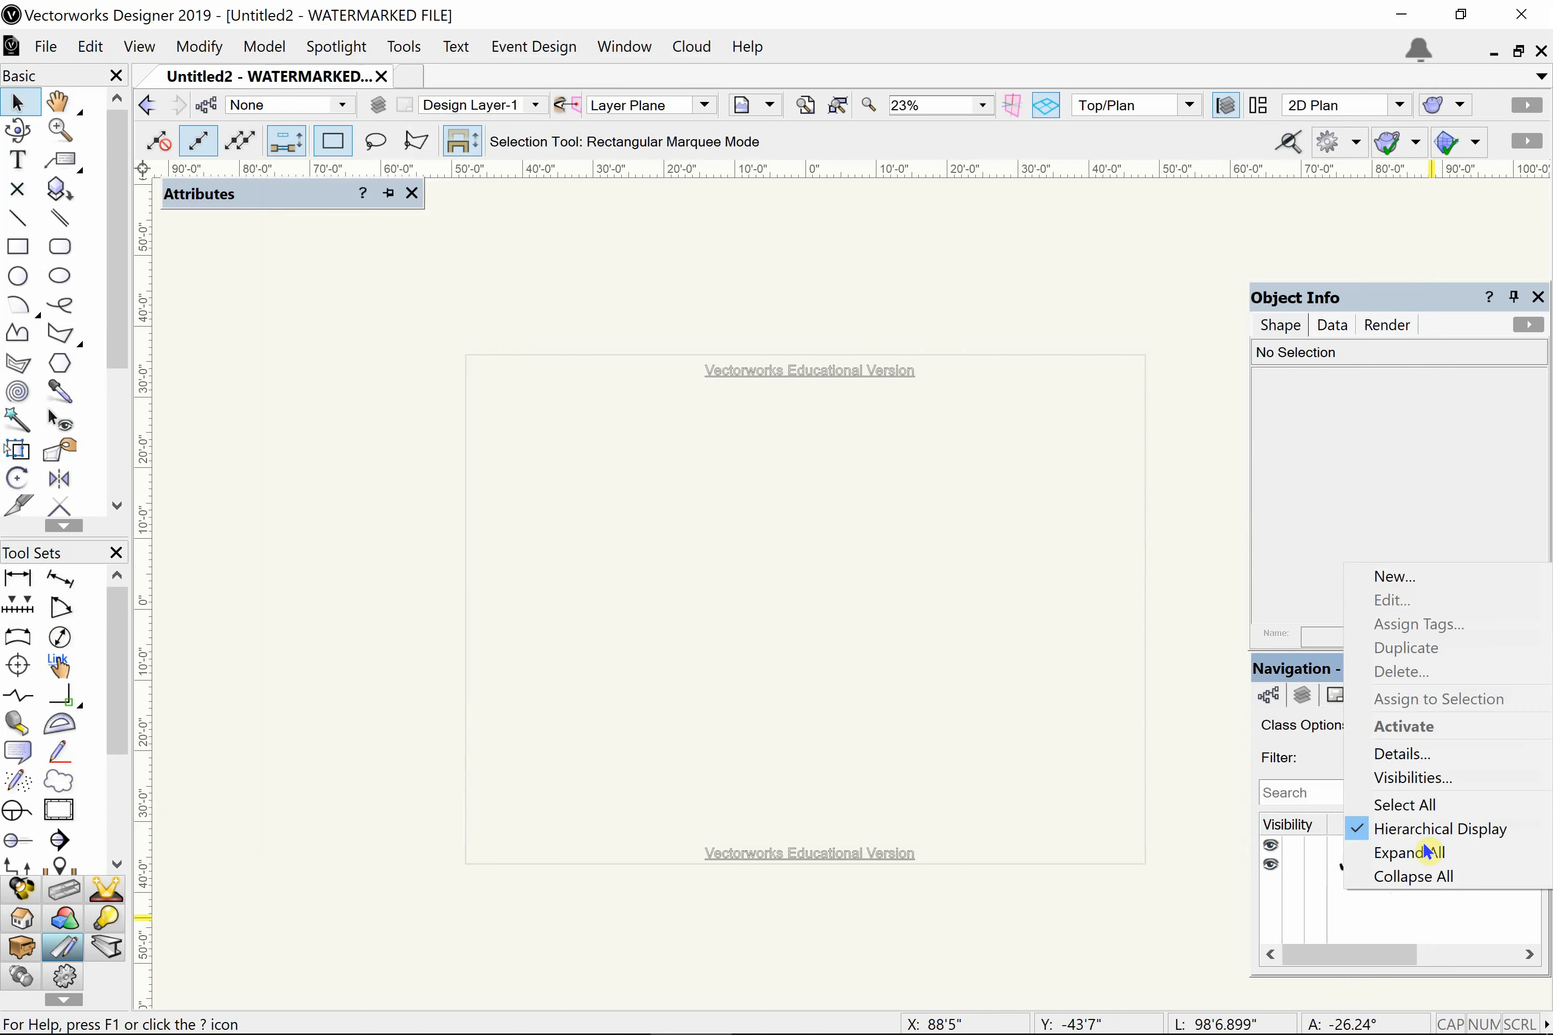
left_click(1403, 589)
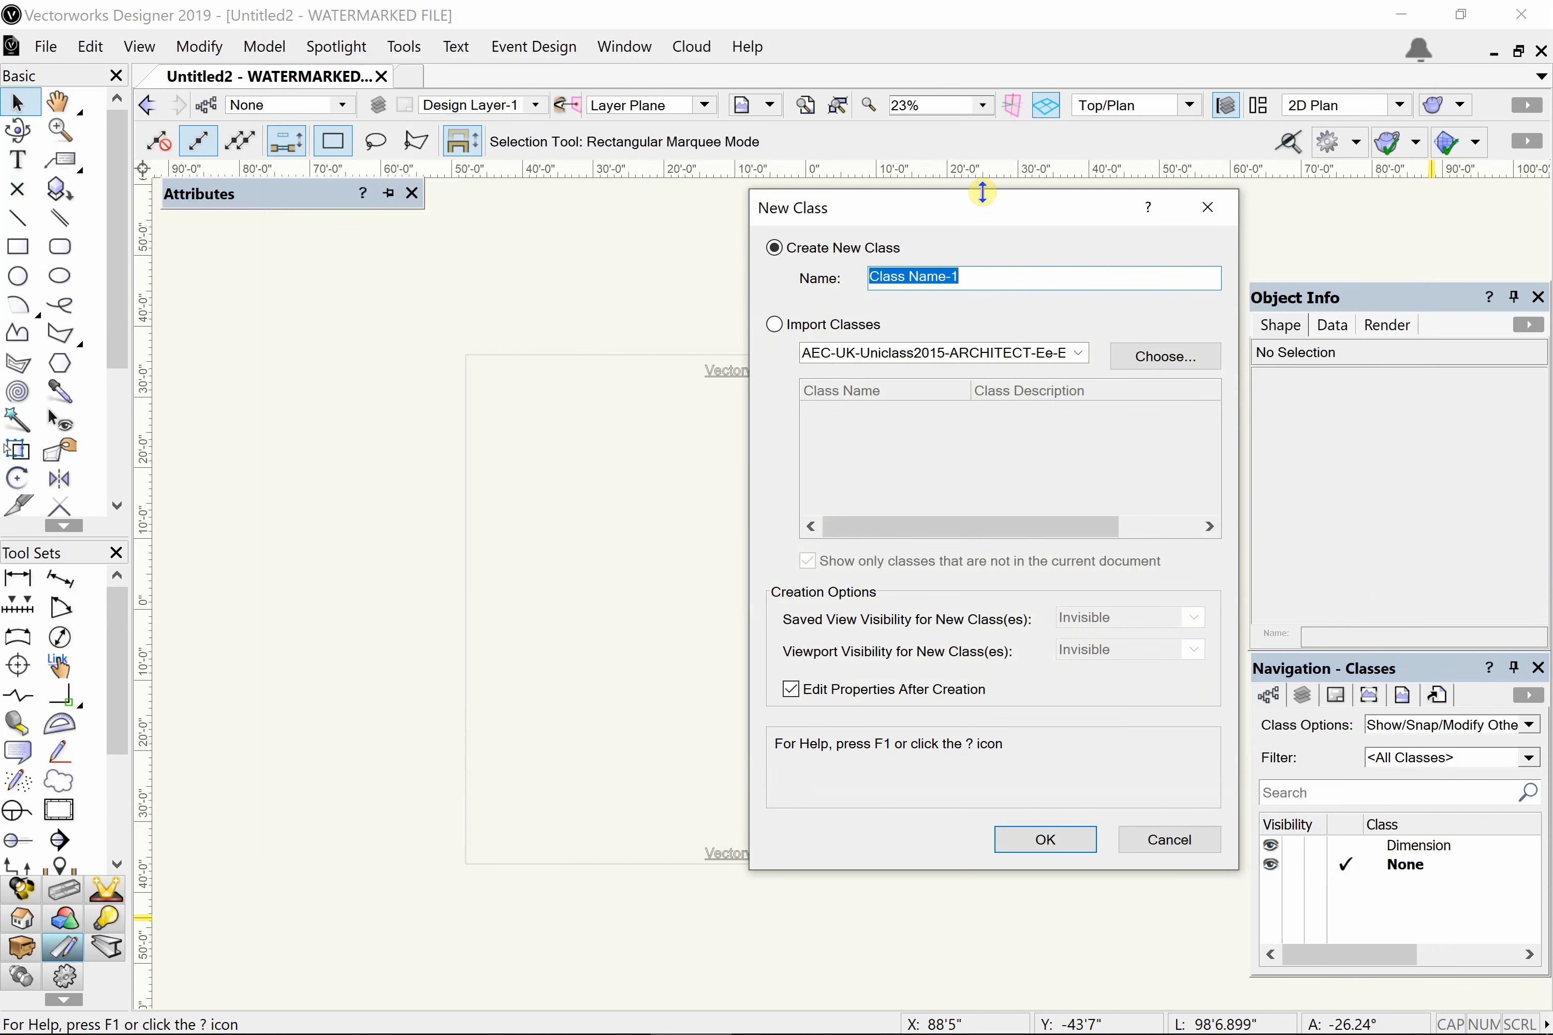
type("Frame")
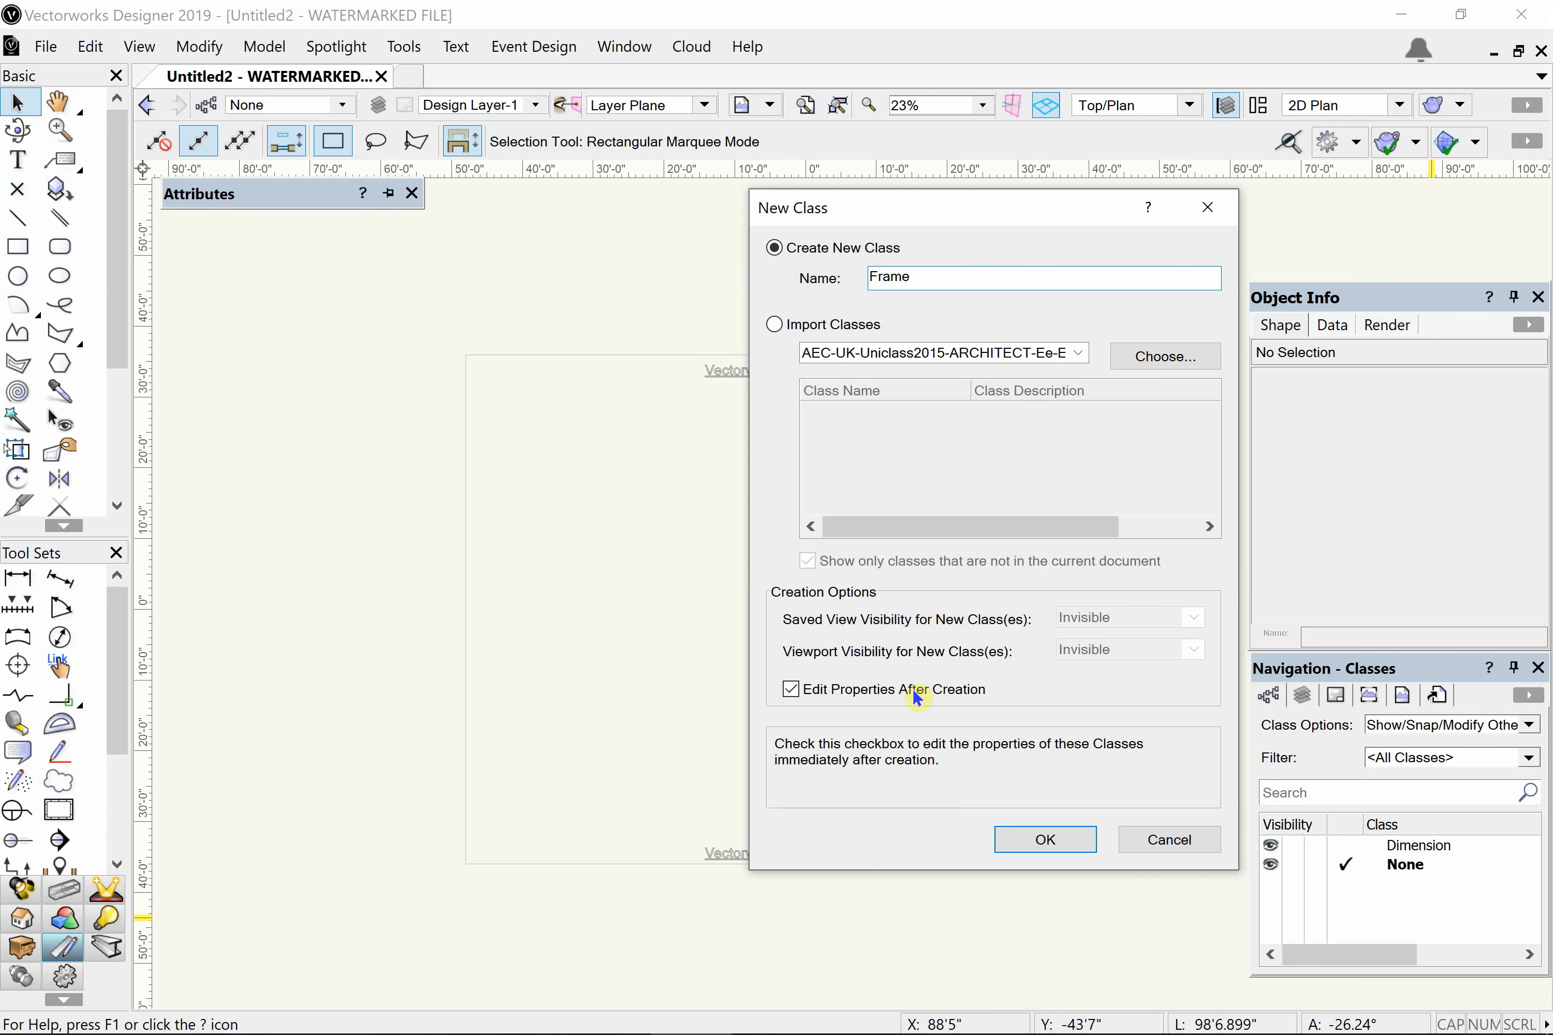
left_click(1028, 837)
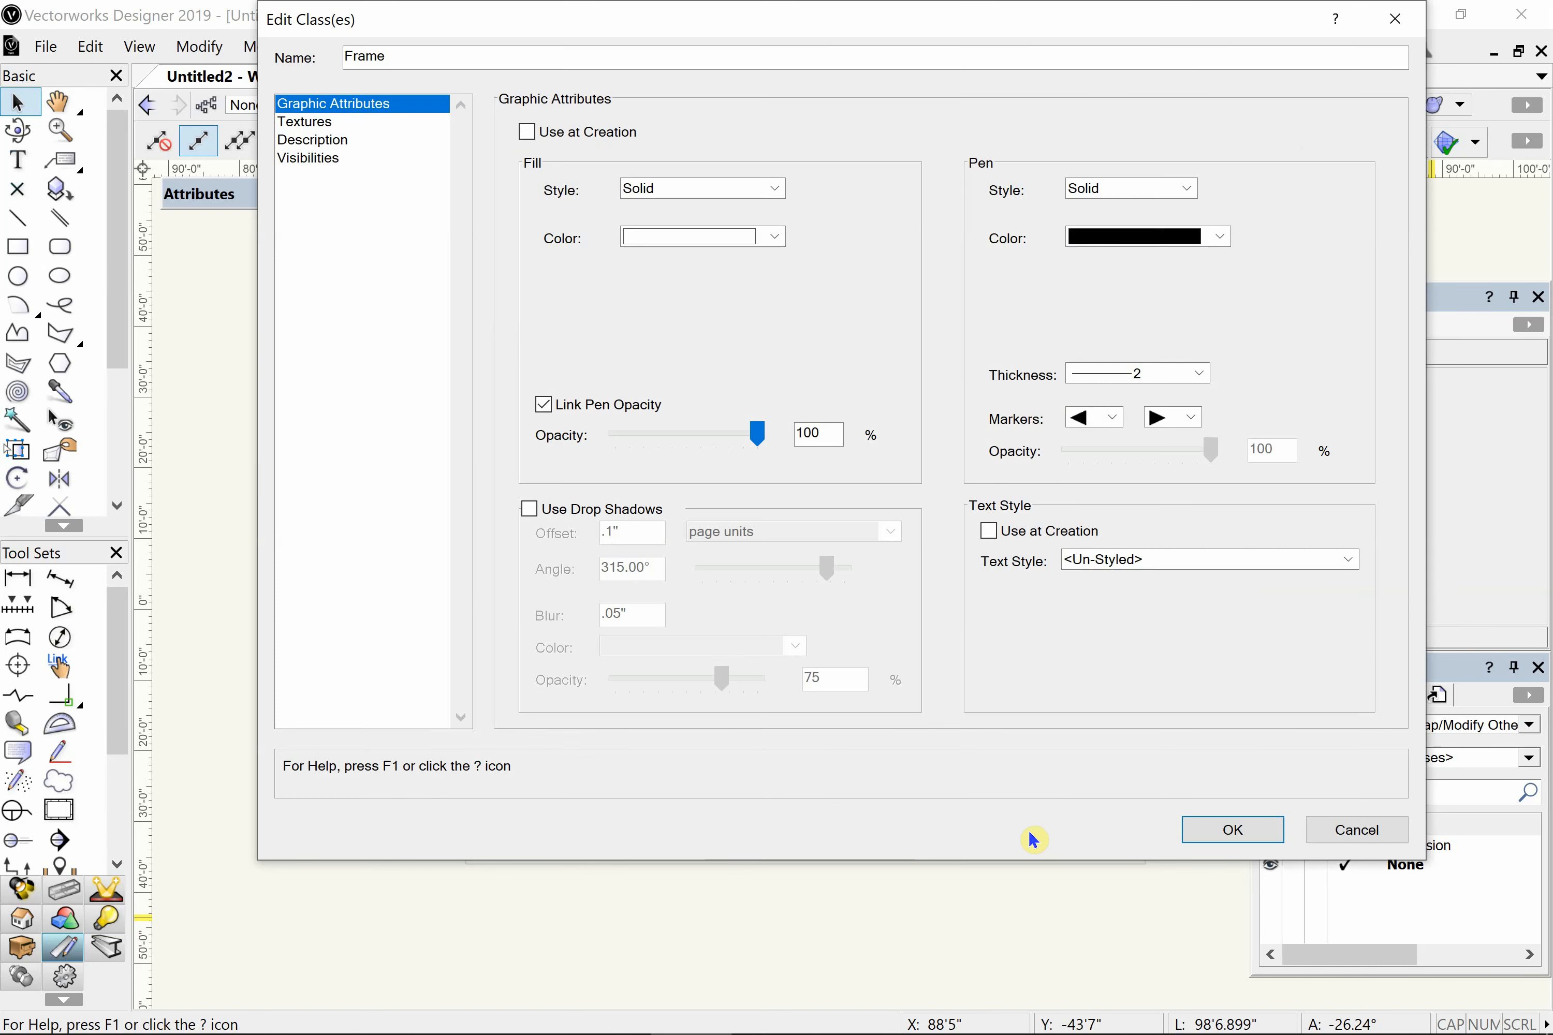
- Set the Frame class to use its graphic attributes at creation, with line thickness in mm and a 0.25 pen thickness
left_click(528, 133)
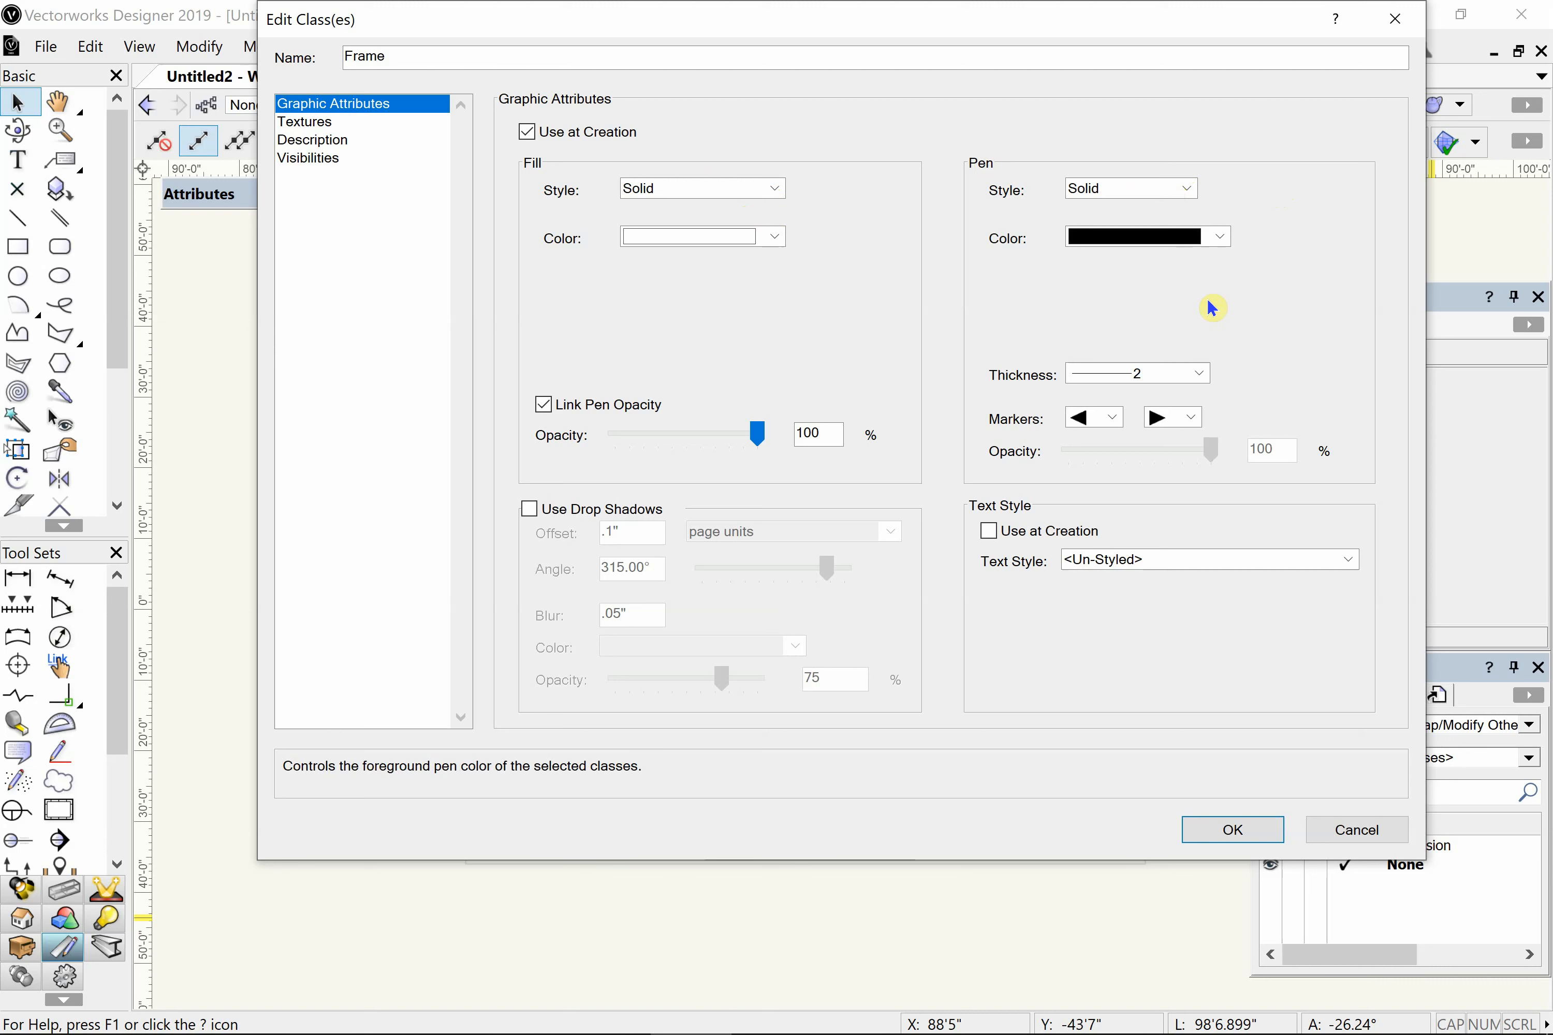
left_click(1199, 374)
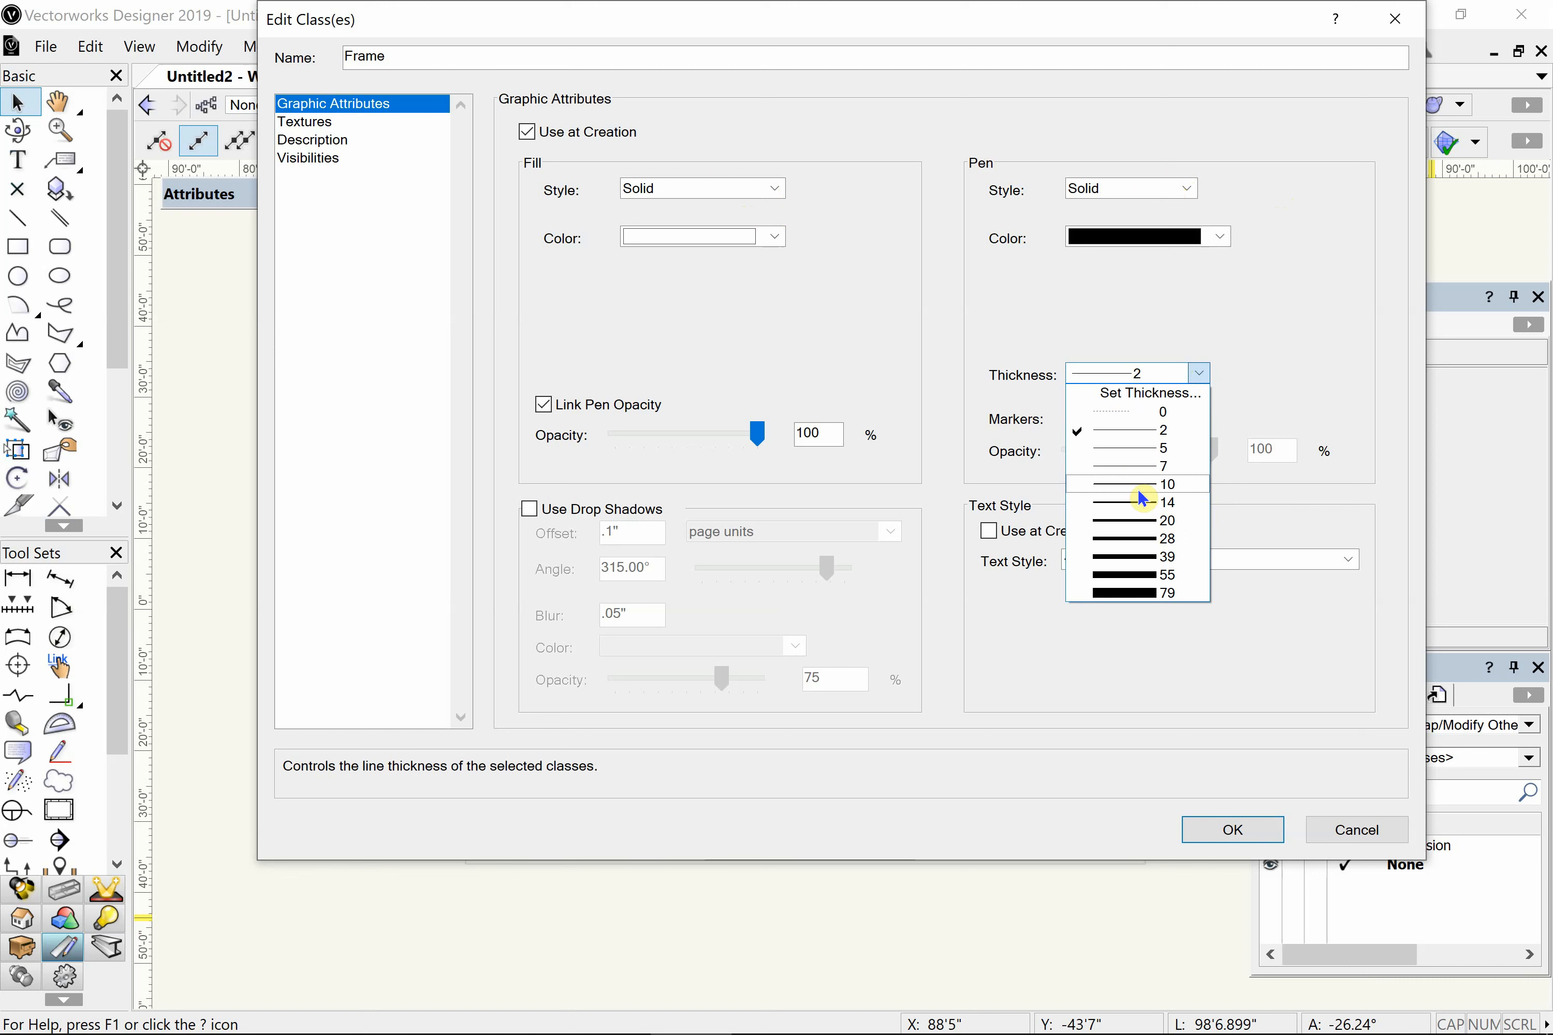
left_click(1119, 396)
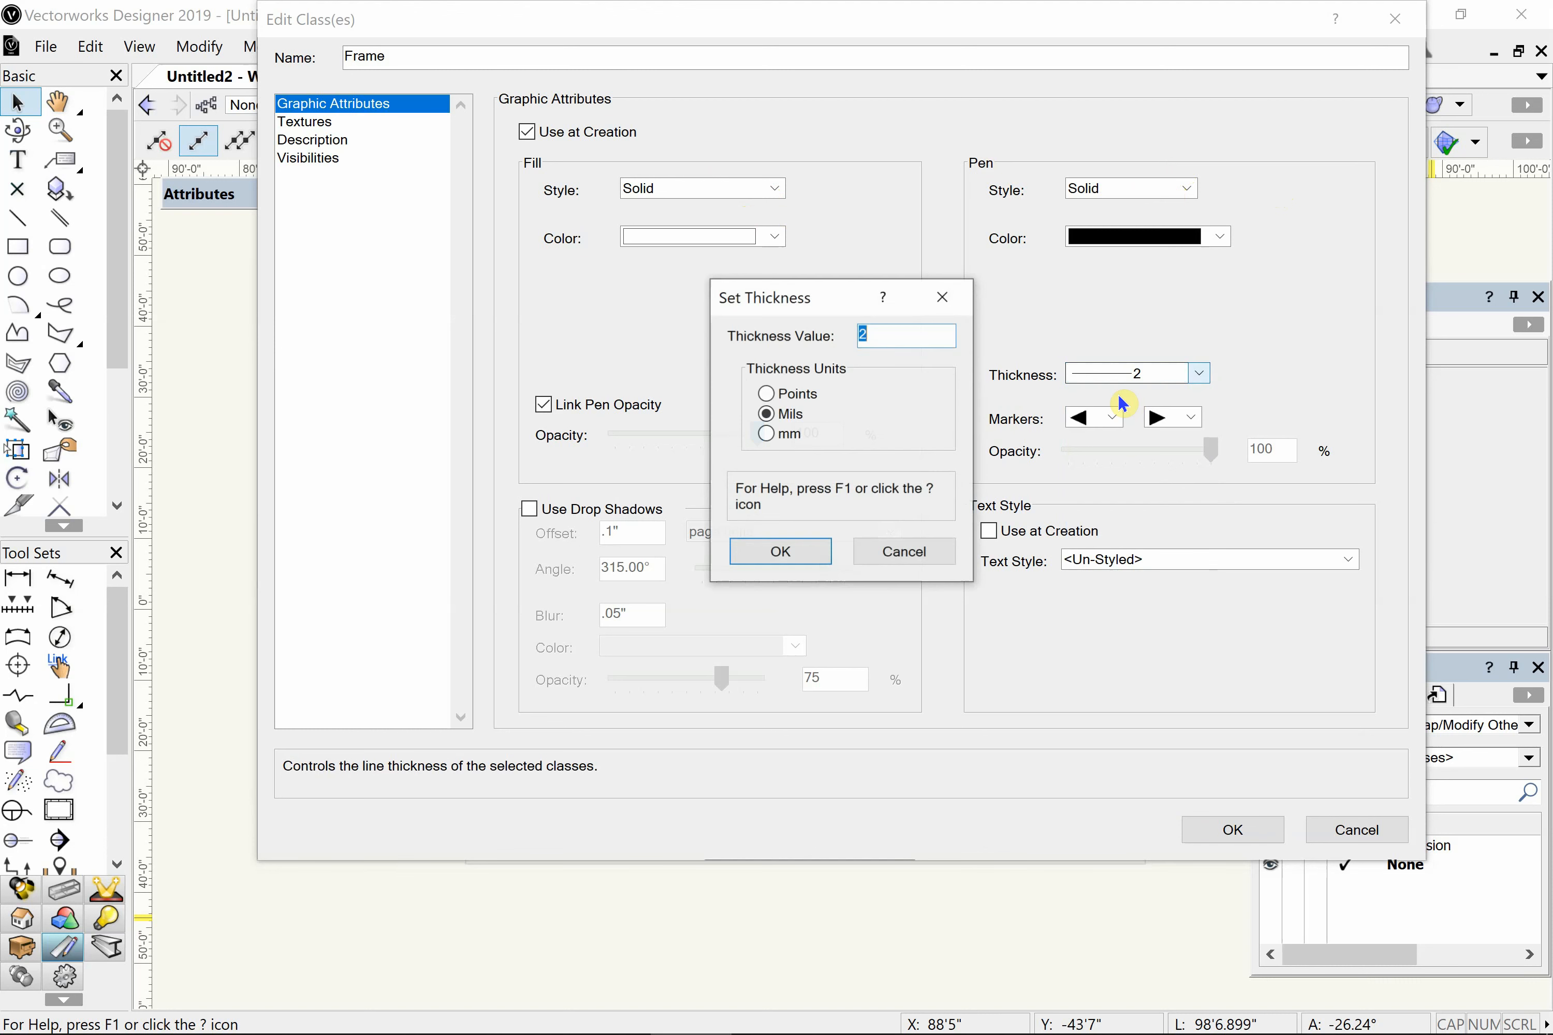
left_click(781, 434)
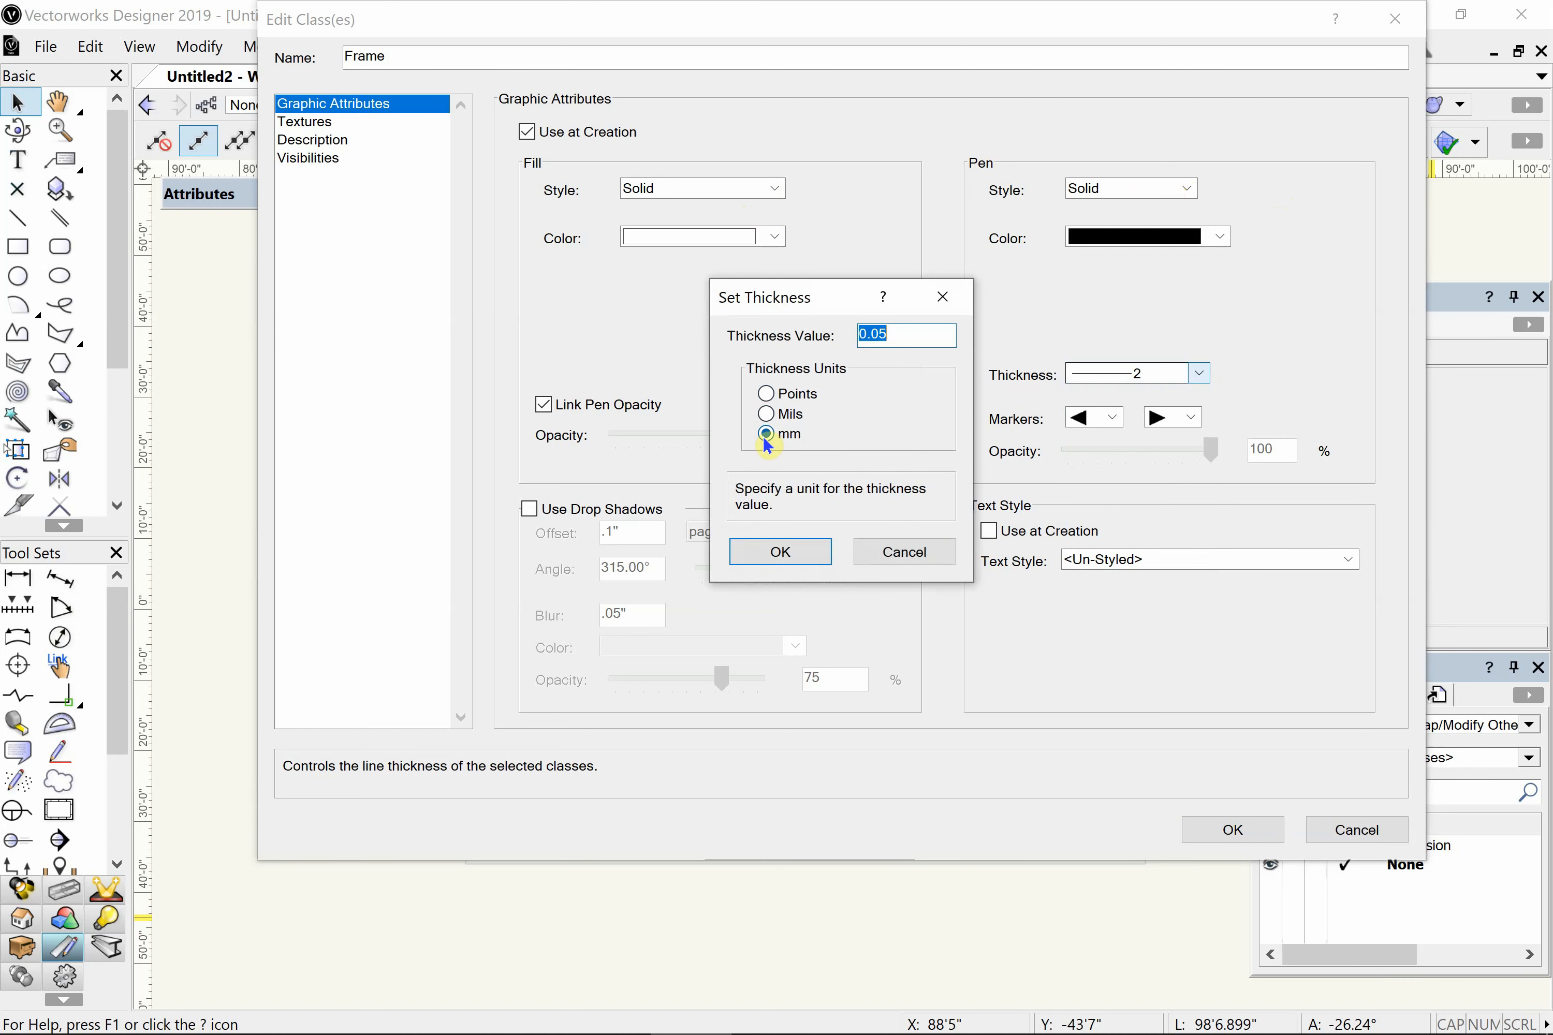
left_click(779, 551)
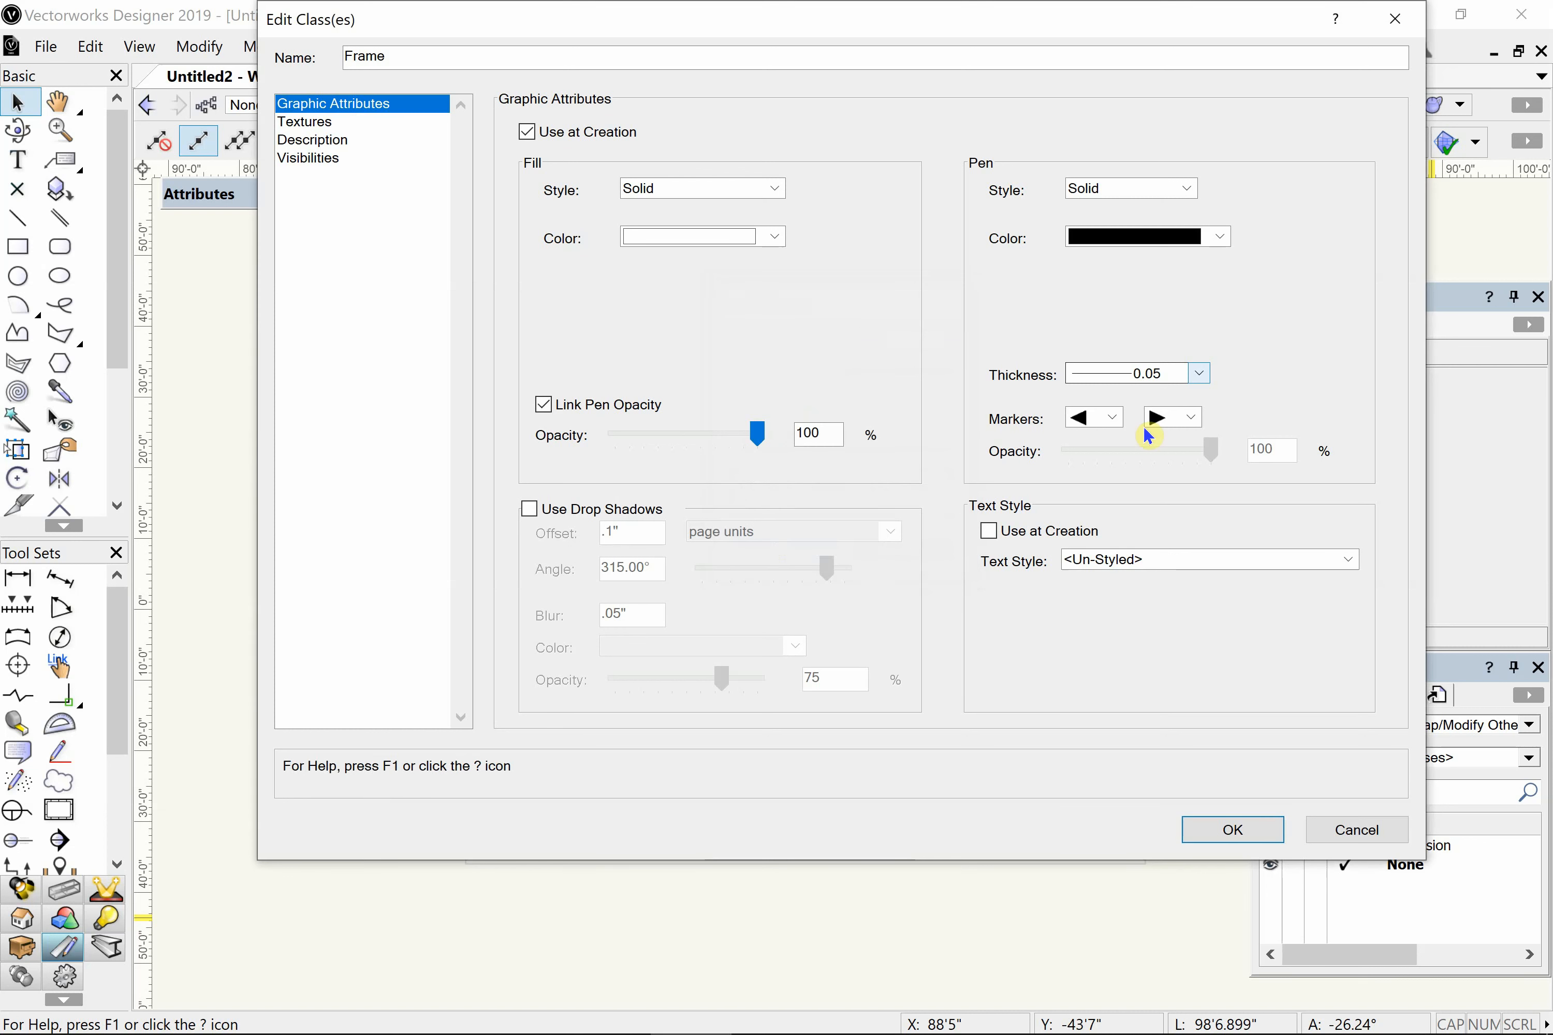
left_click(1198, 372)
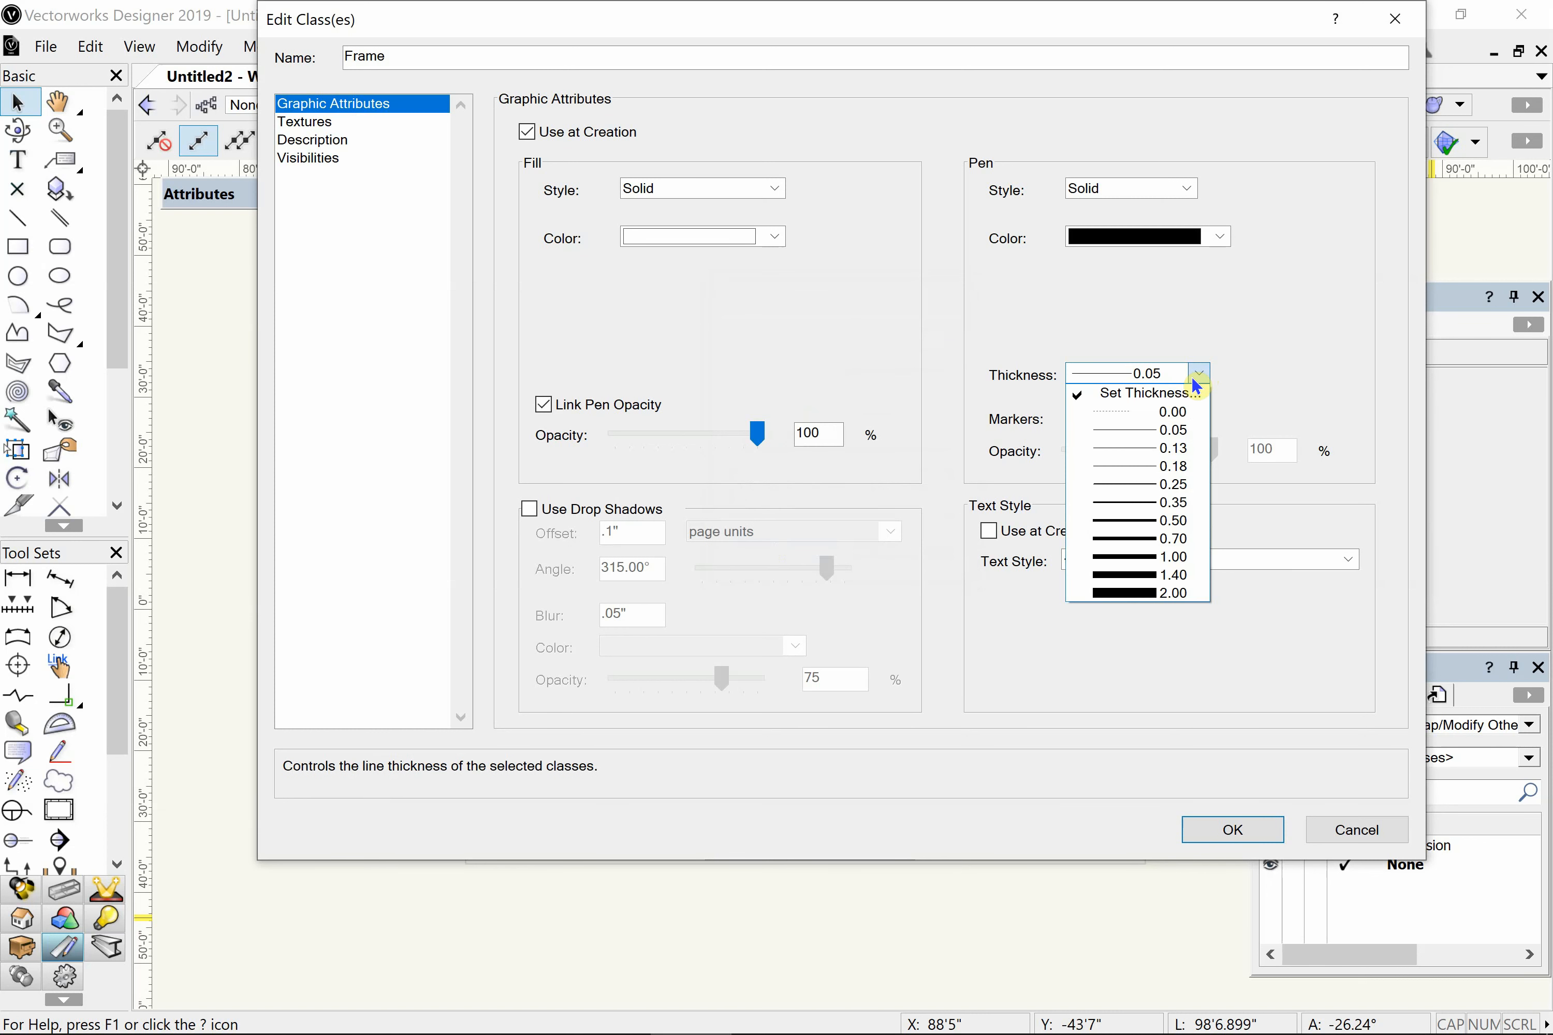
left_click(1153, 486)
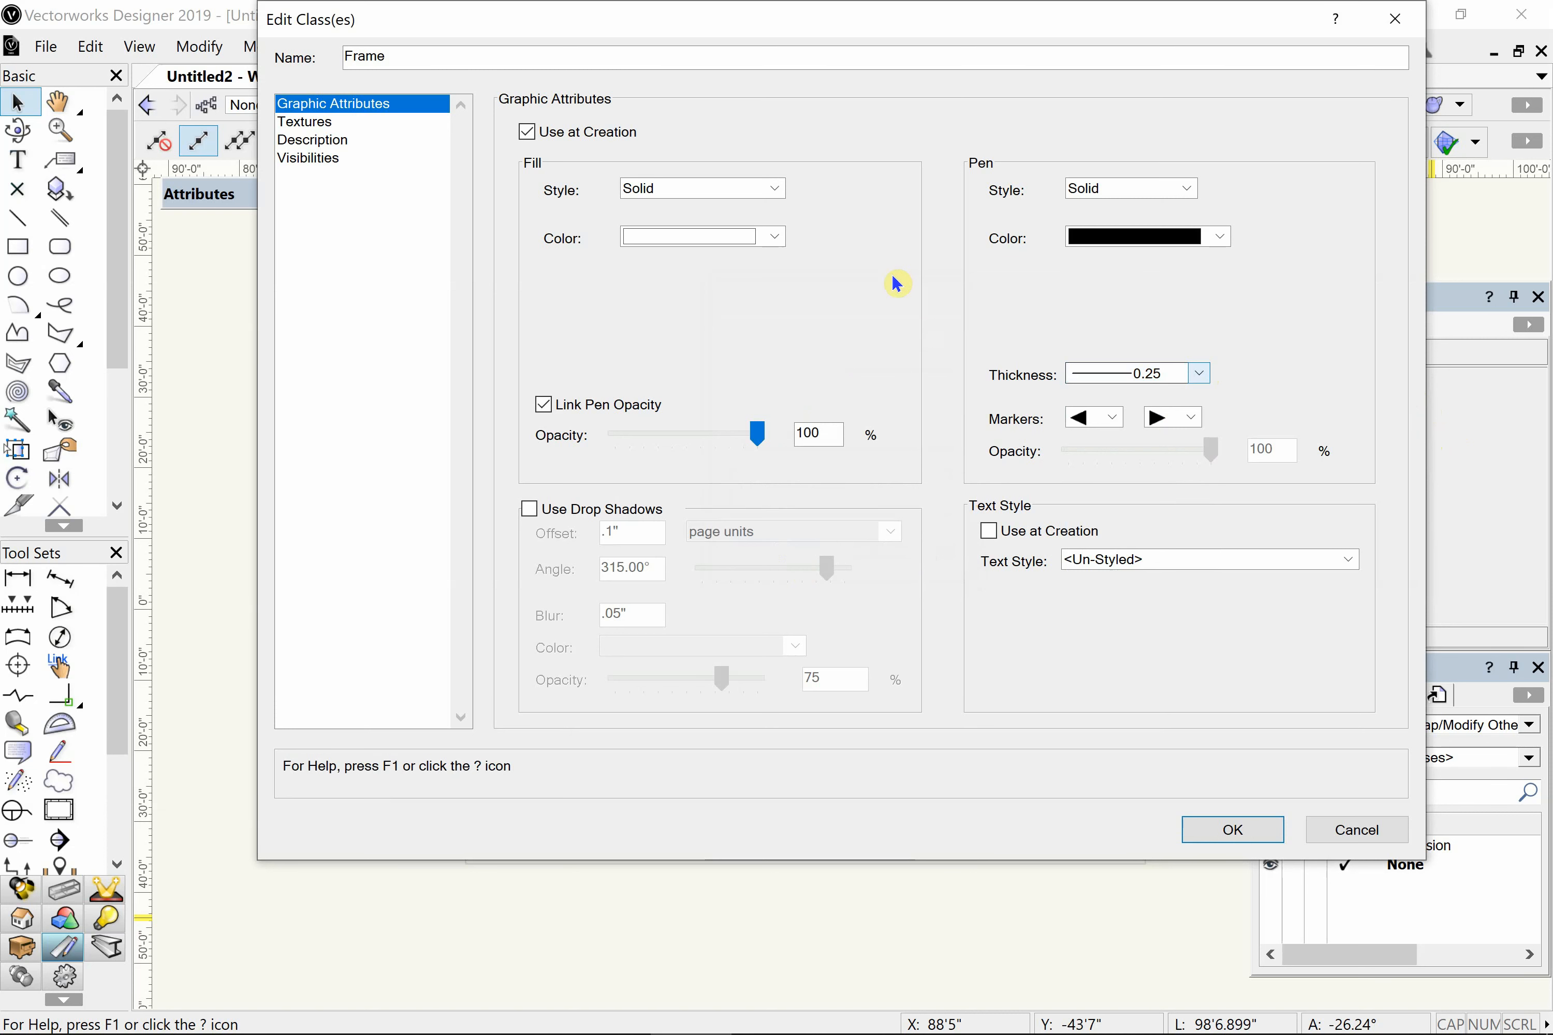
left_click(1232, 830)
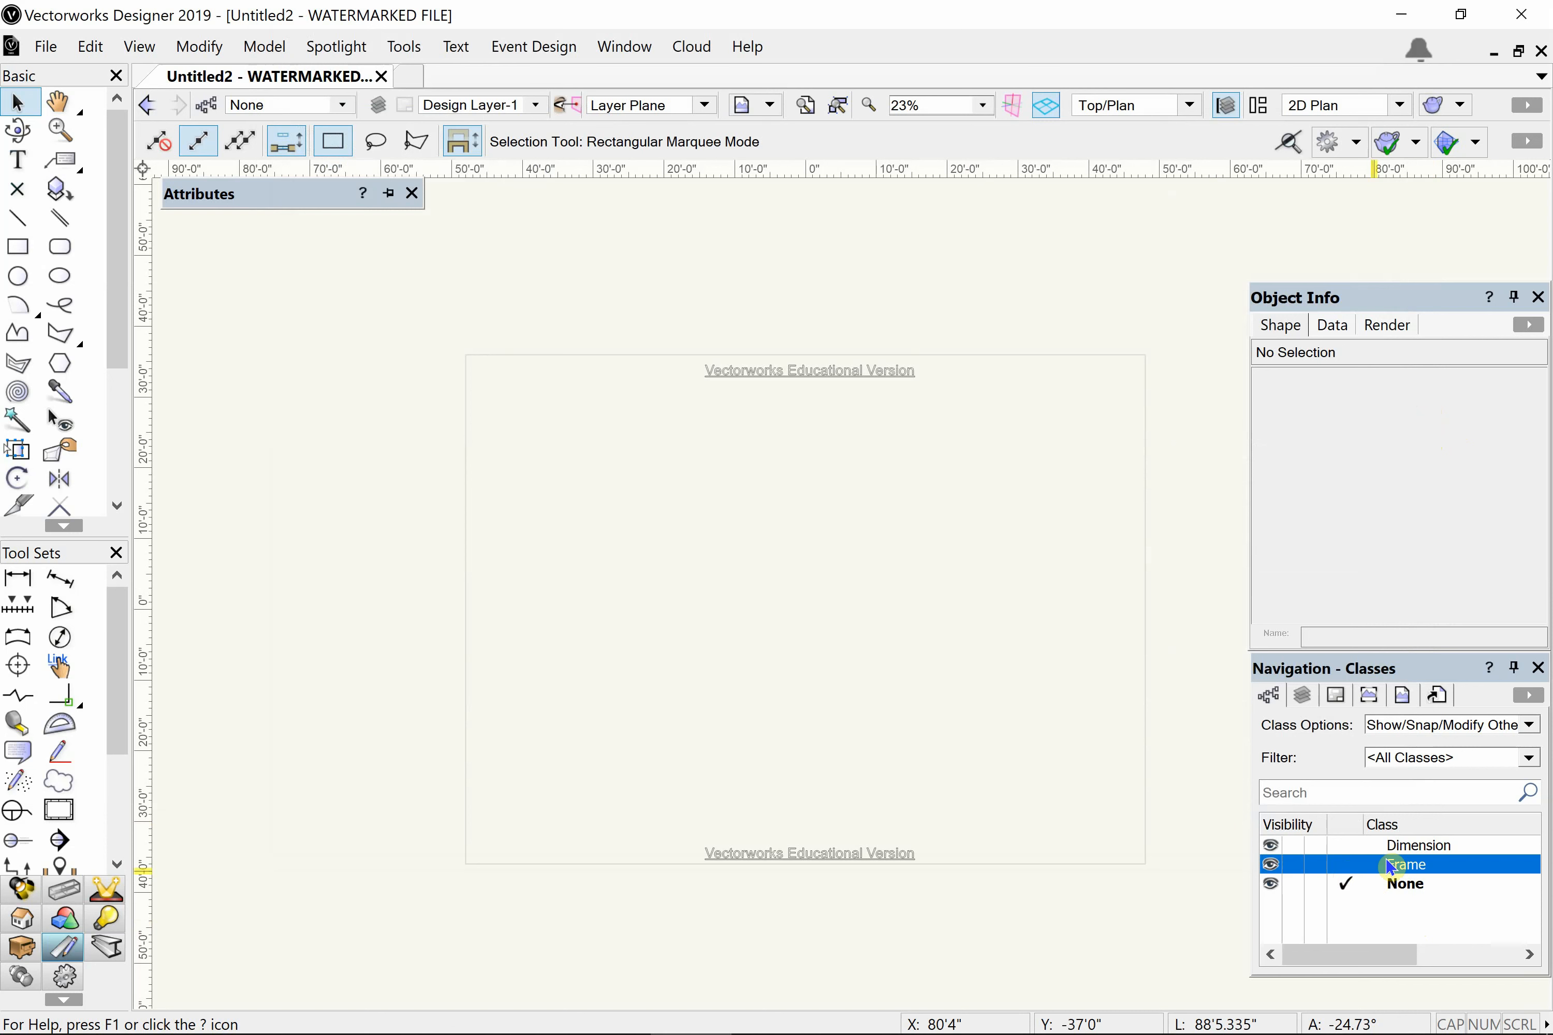
- Create a new class named Cover with its properties opened for editing after creation
right_click(1392, 919)
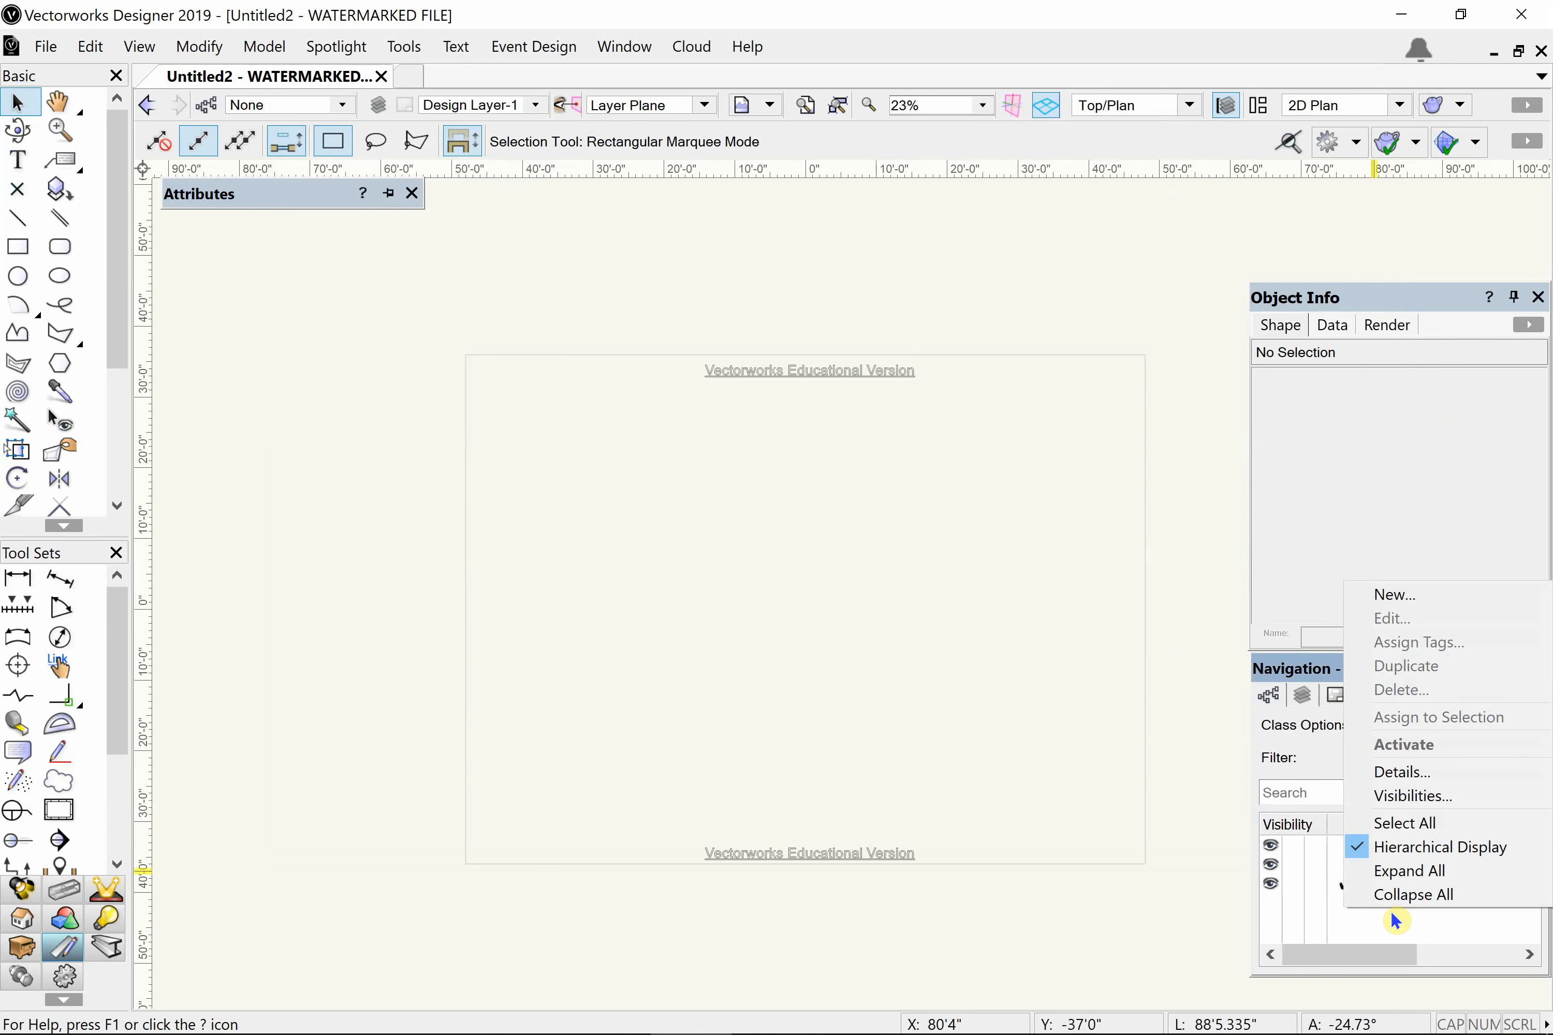
left_click(1394, 595)
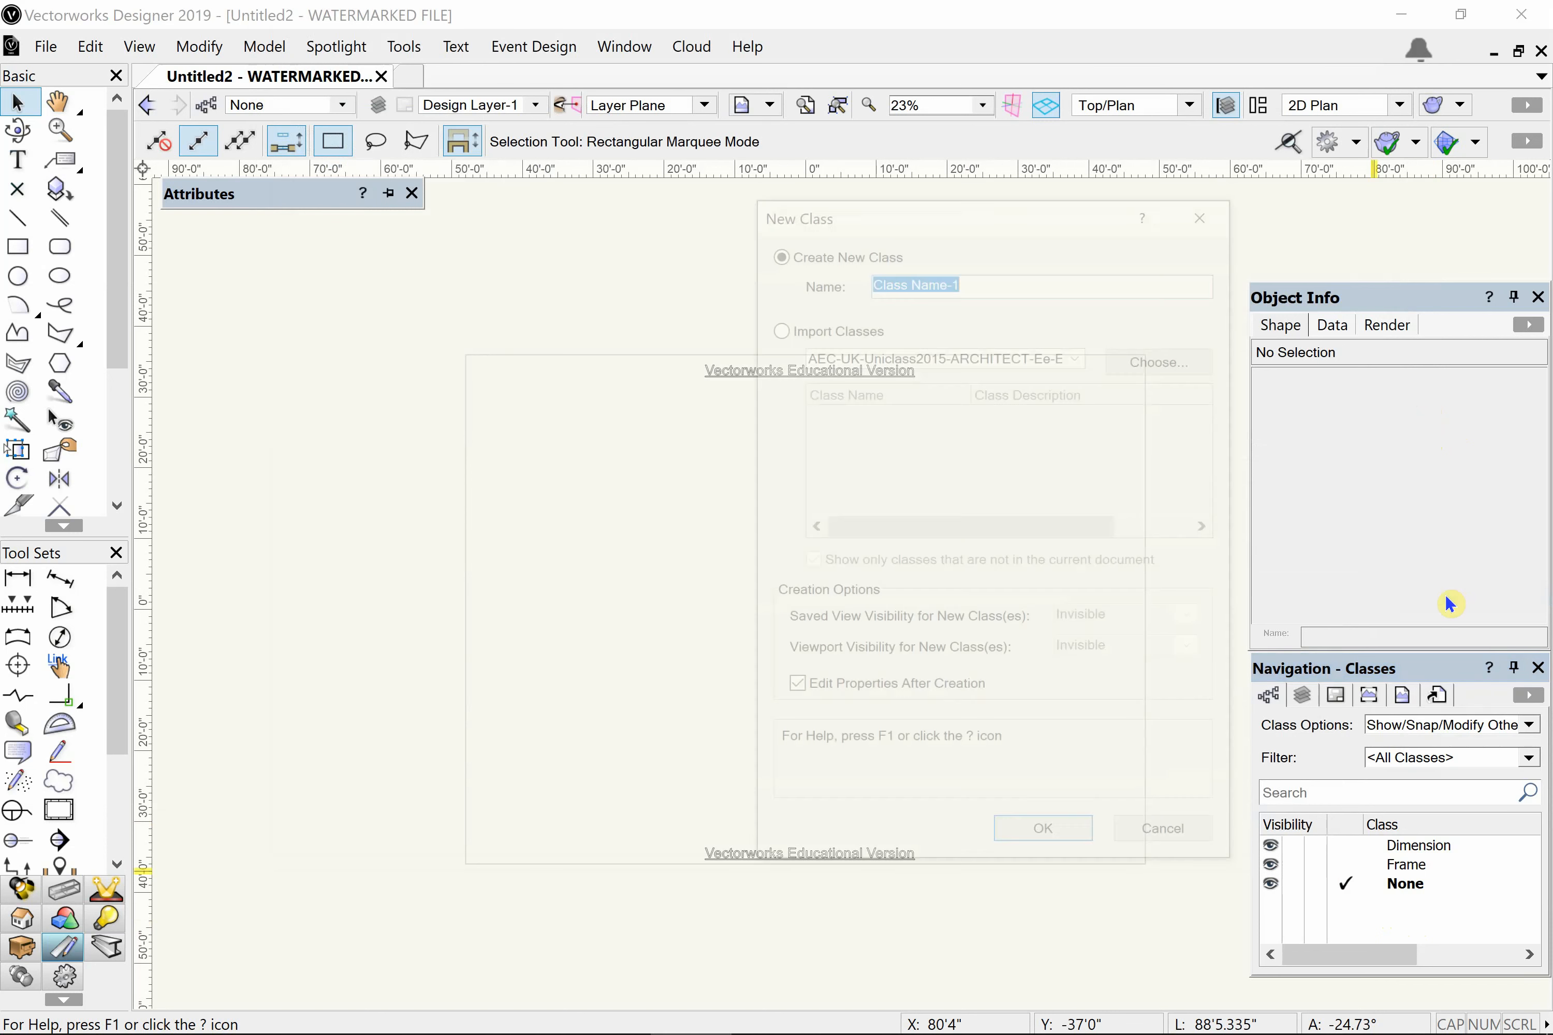
type("Cover")
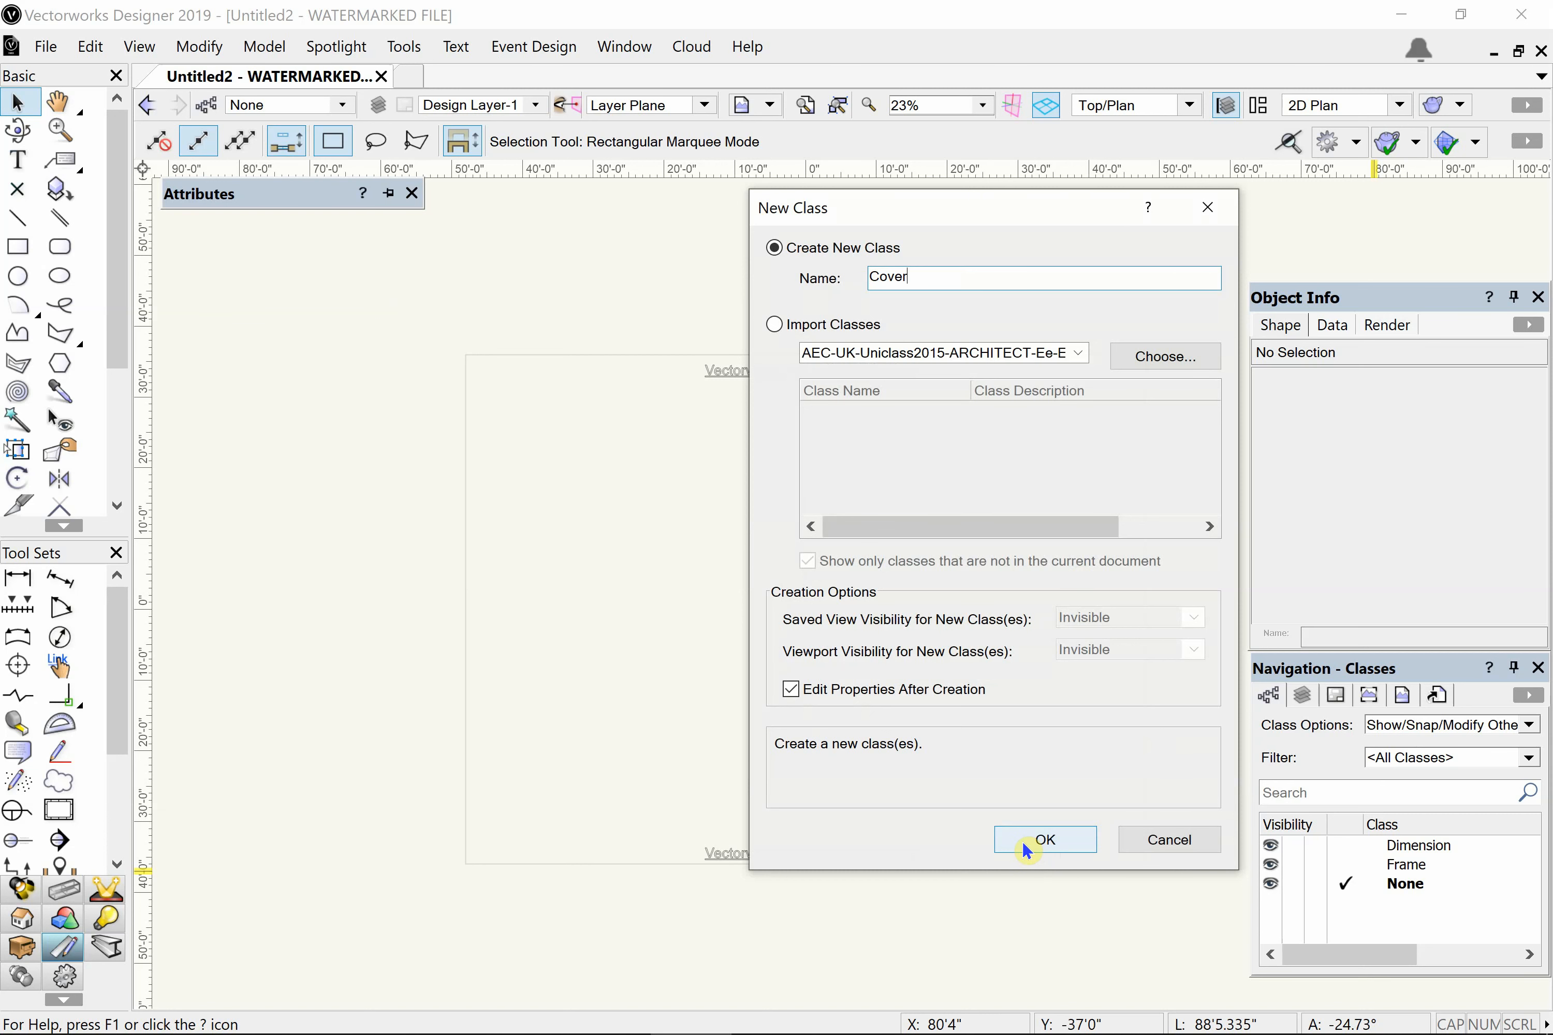
left_click(1056, 845)
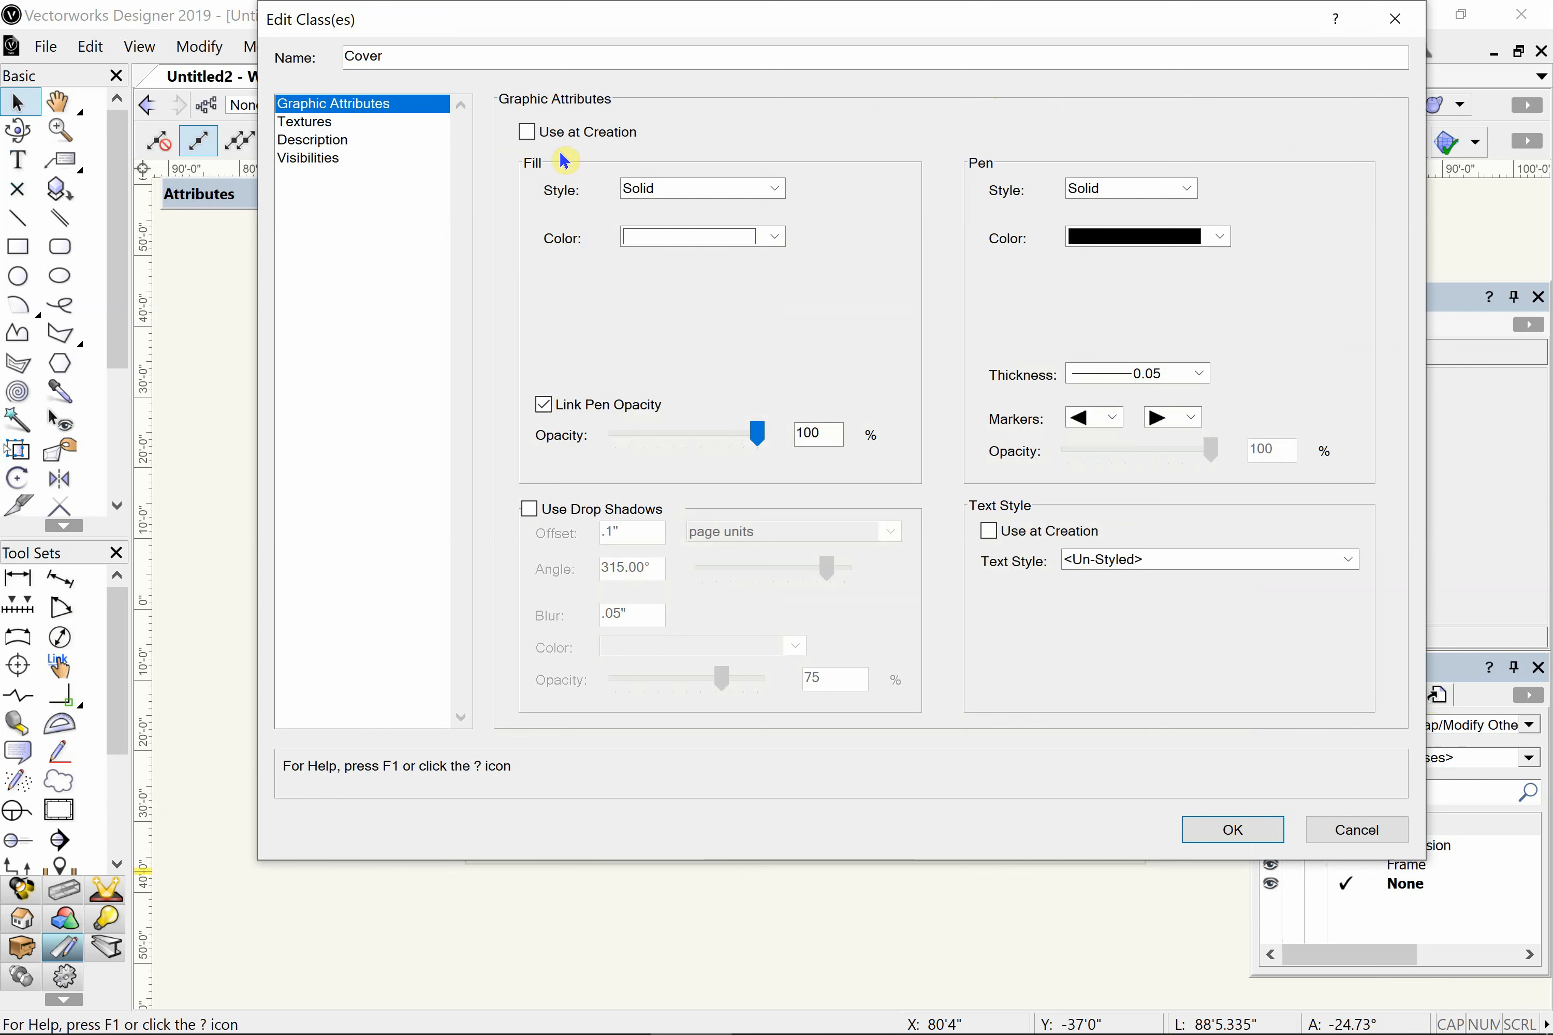
- Set the Cover class to use its graphic attributes at creation and give it a fill style of None
left_click(591, 136)
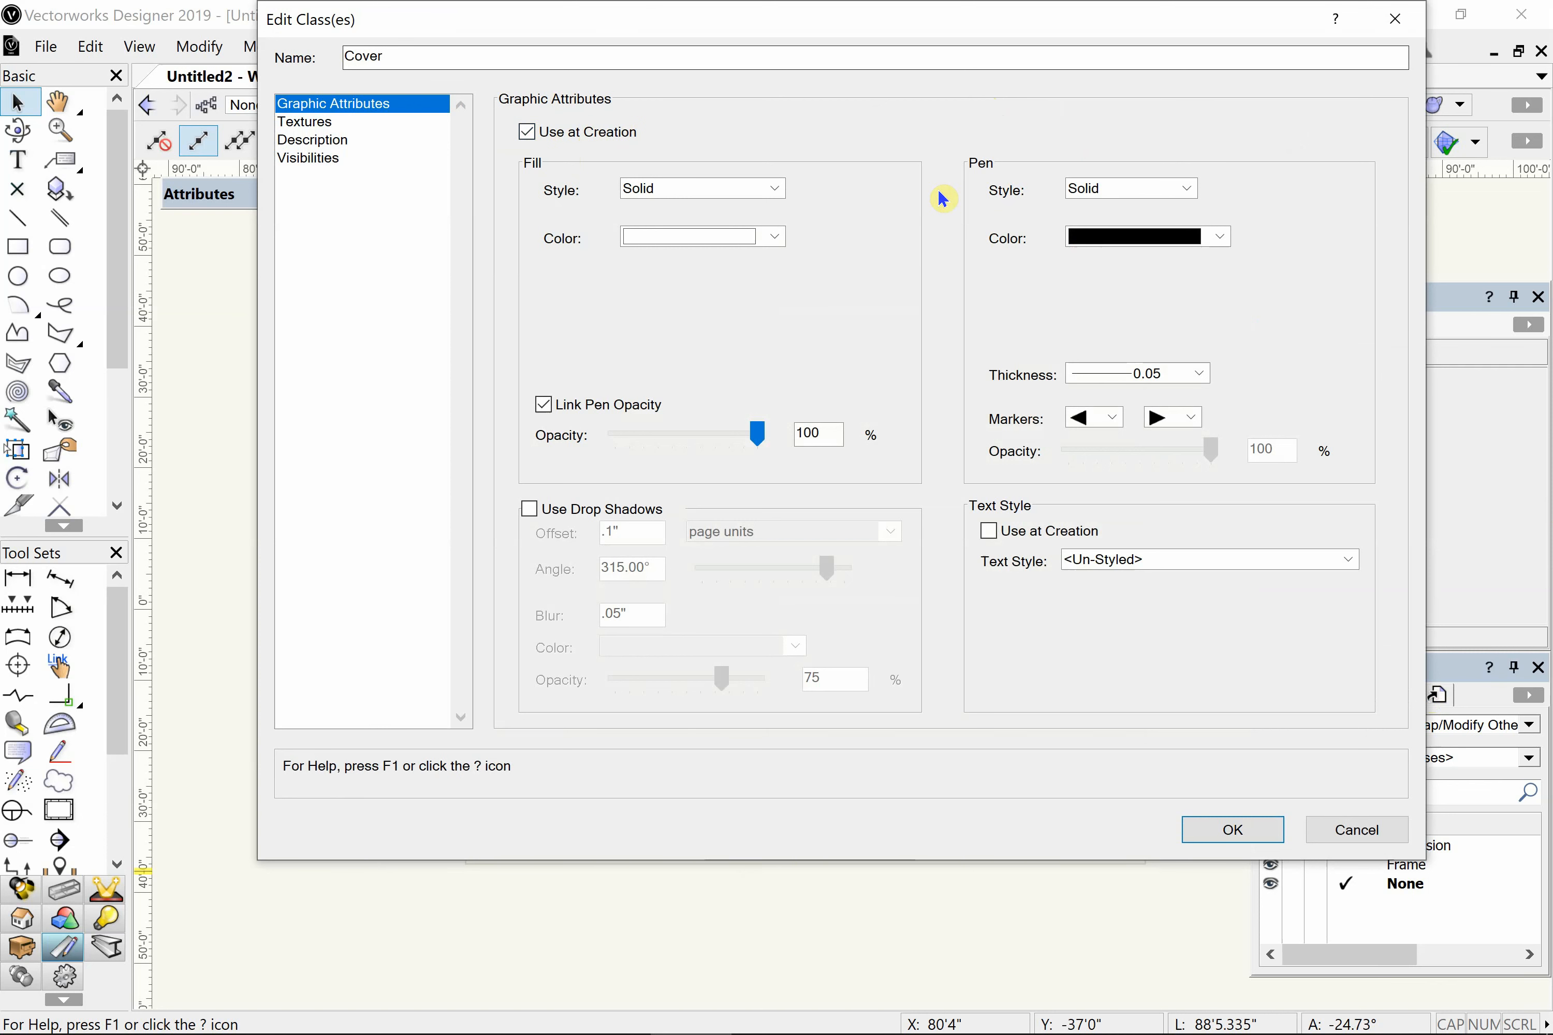
left_click(682, 193)
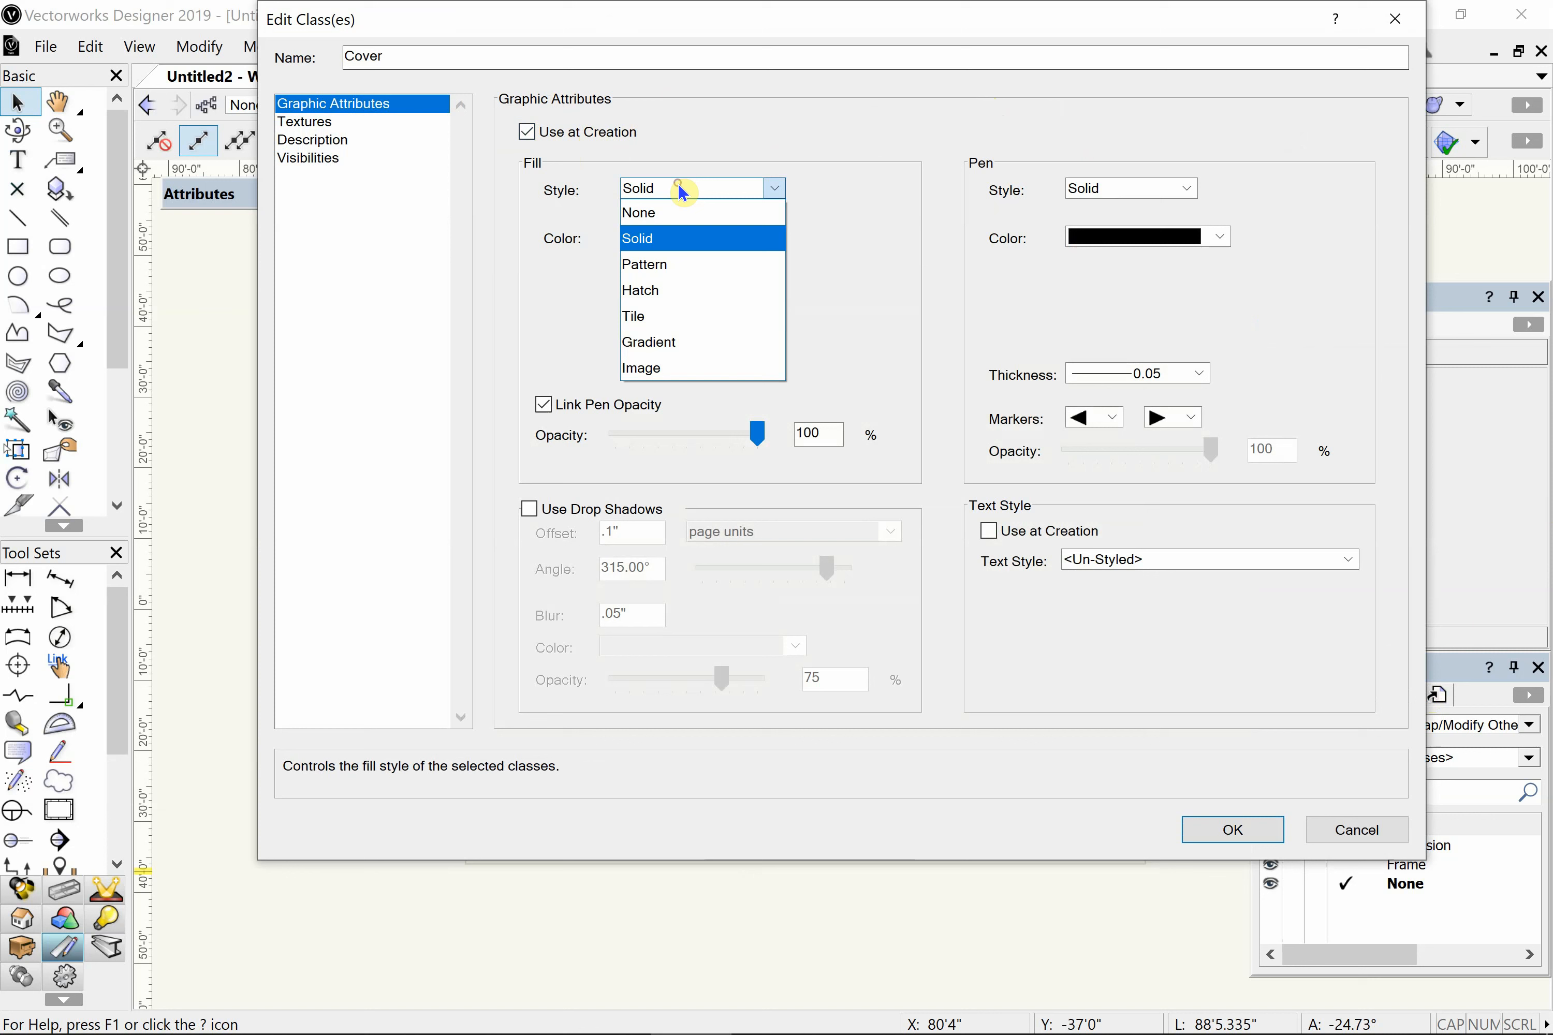
left_click(671, 221)
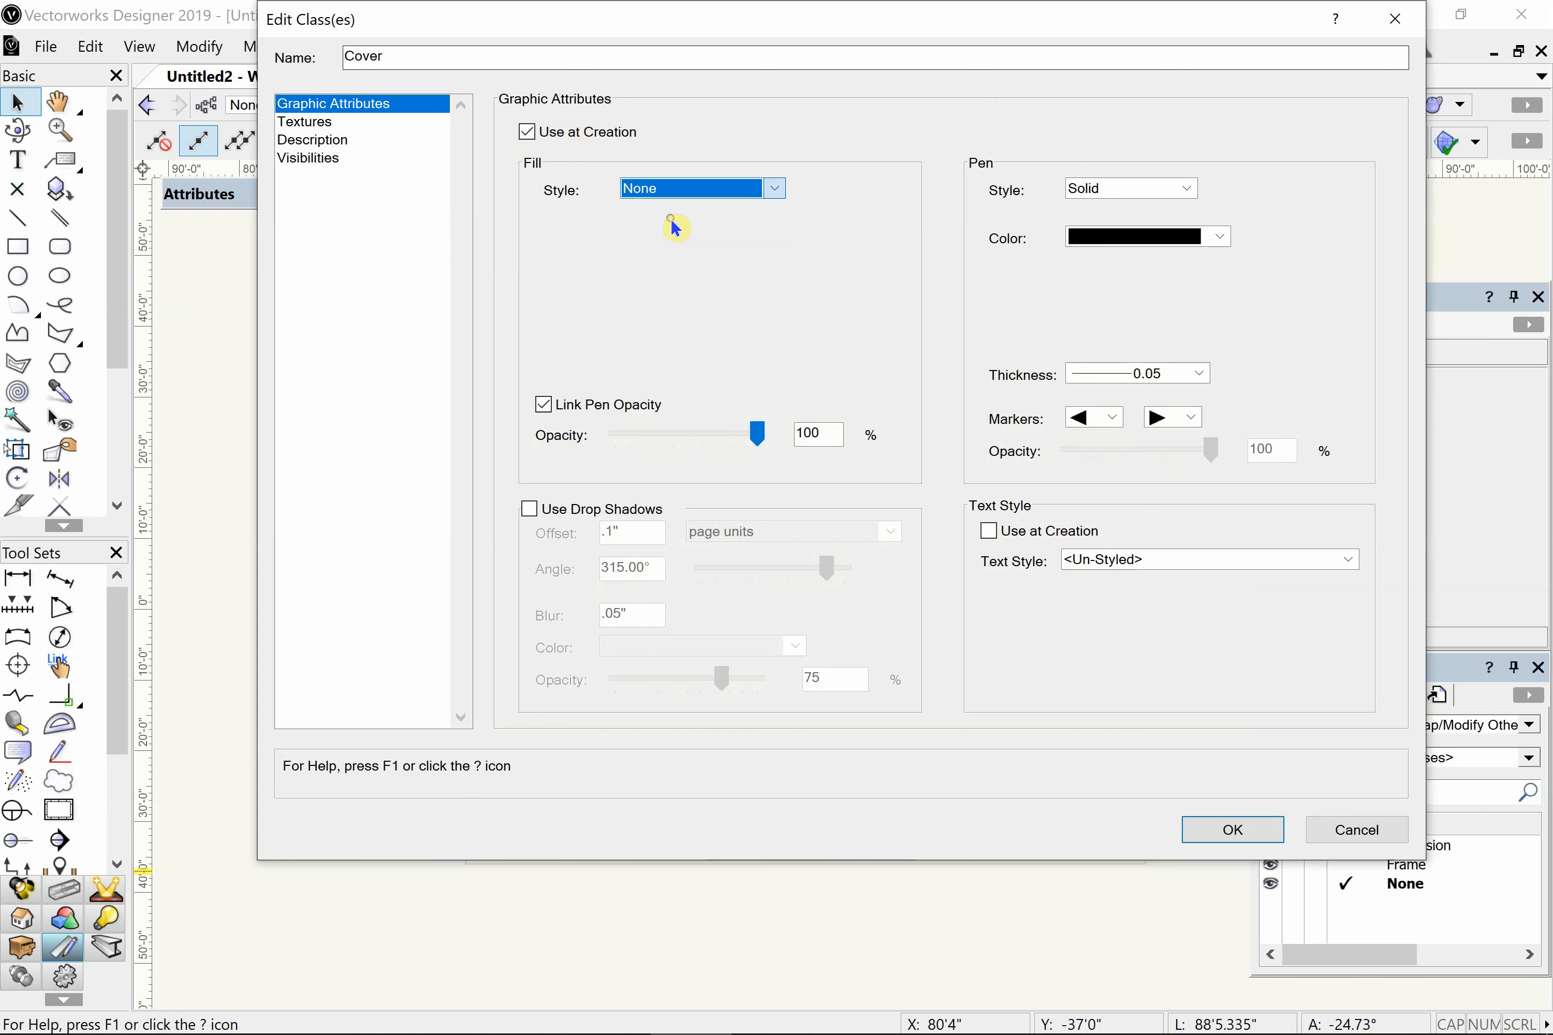
- Set the Cover class's pen style to Line Type, using the VW-01 Short Dashed line type from the default library
left_click(1119, 197)
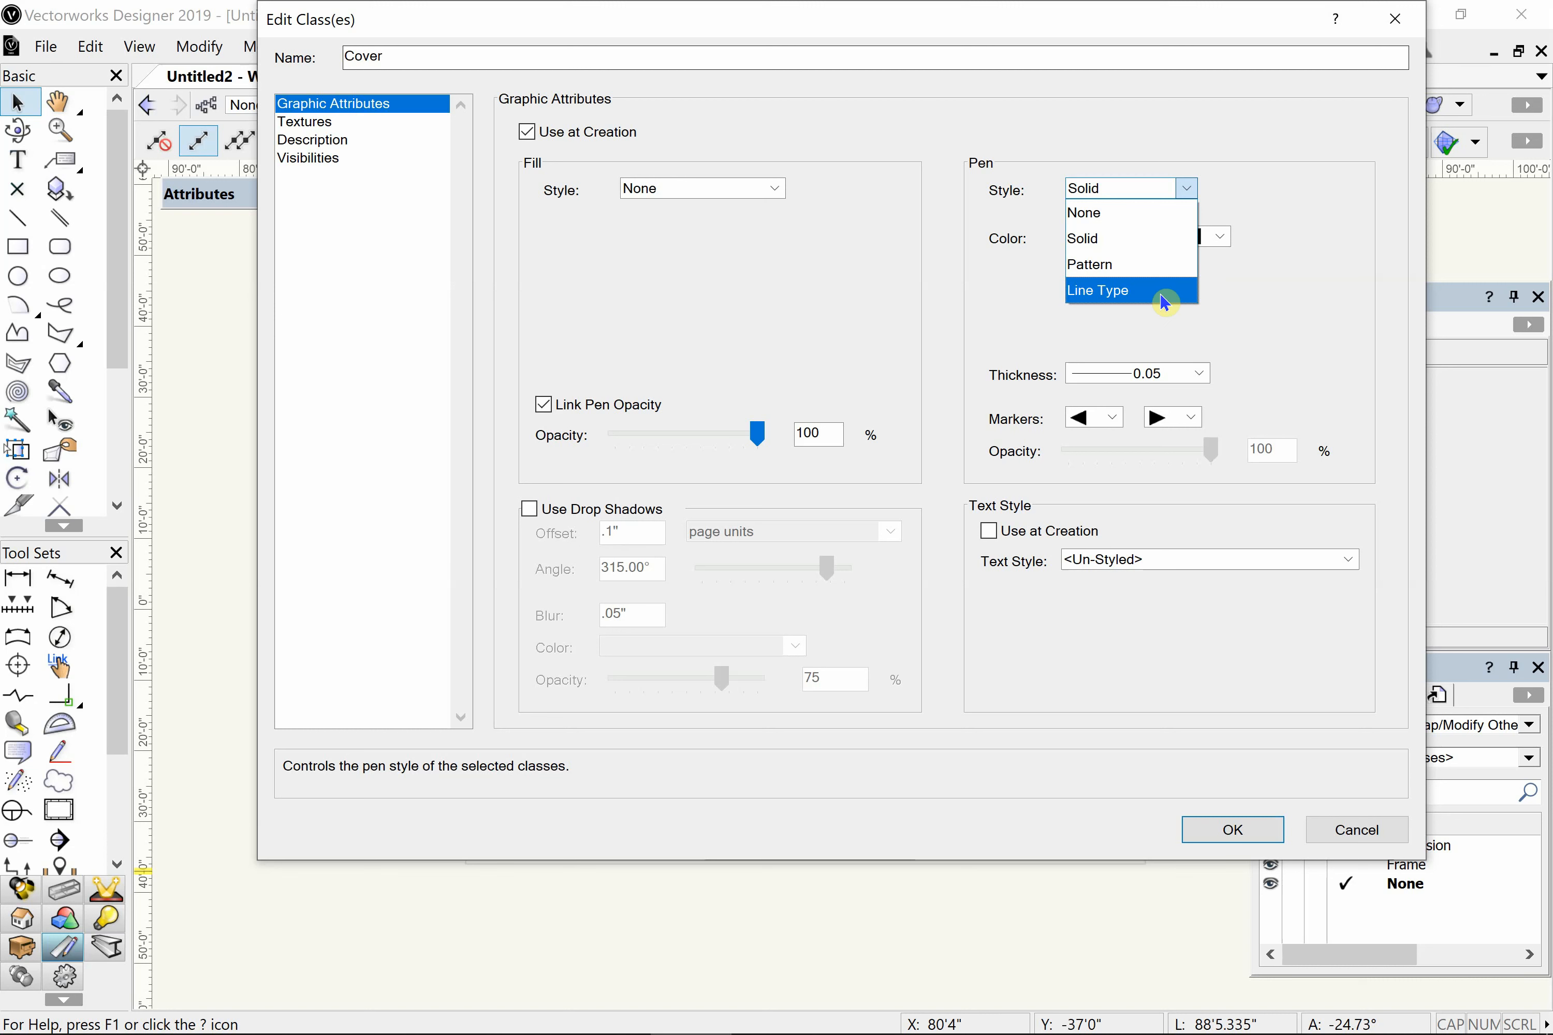
left_click(1146, 291)
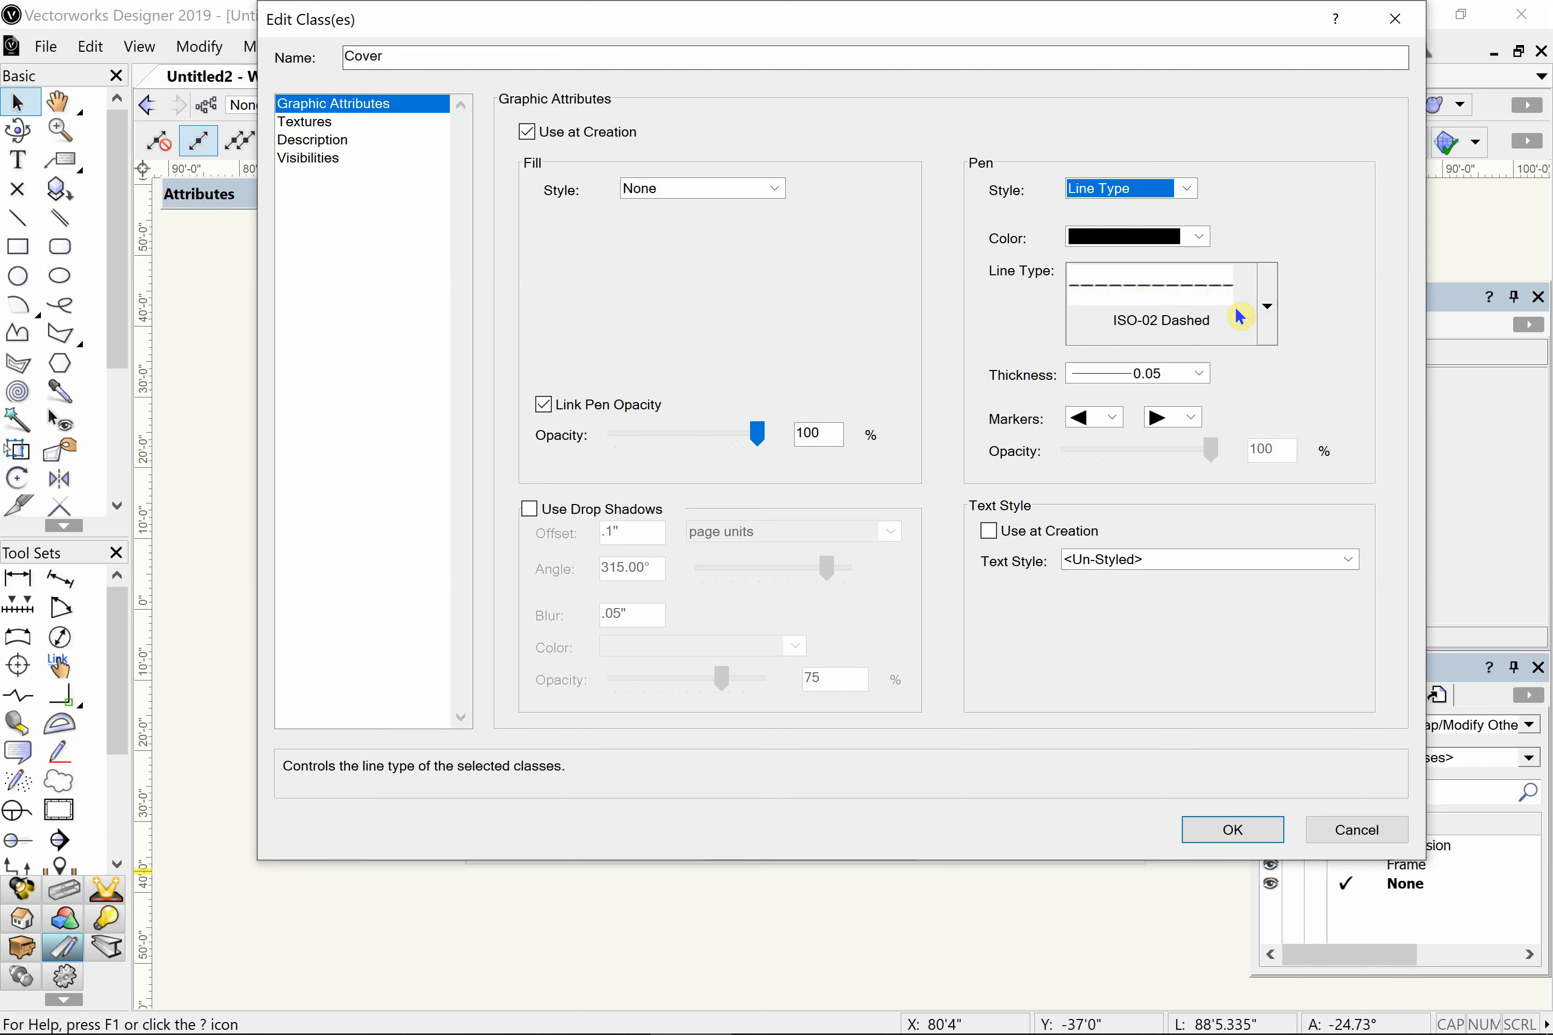
left_click(1249, 317)
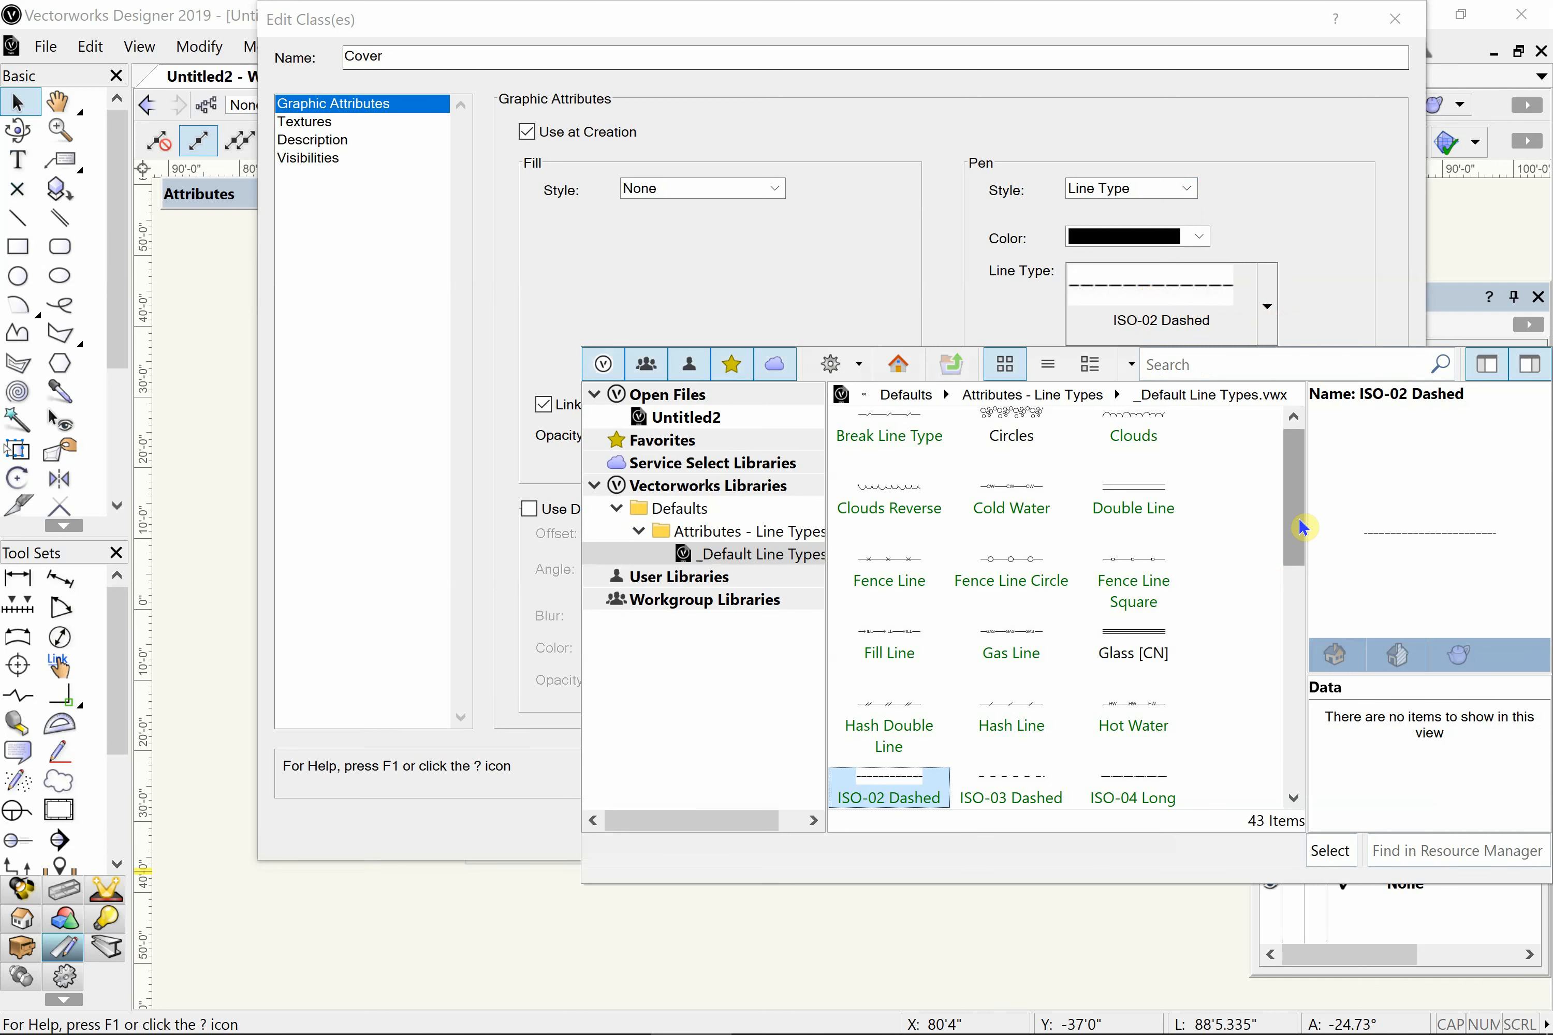
left_click_drag(1296, 524, 1254, 780)
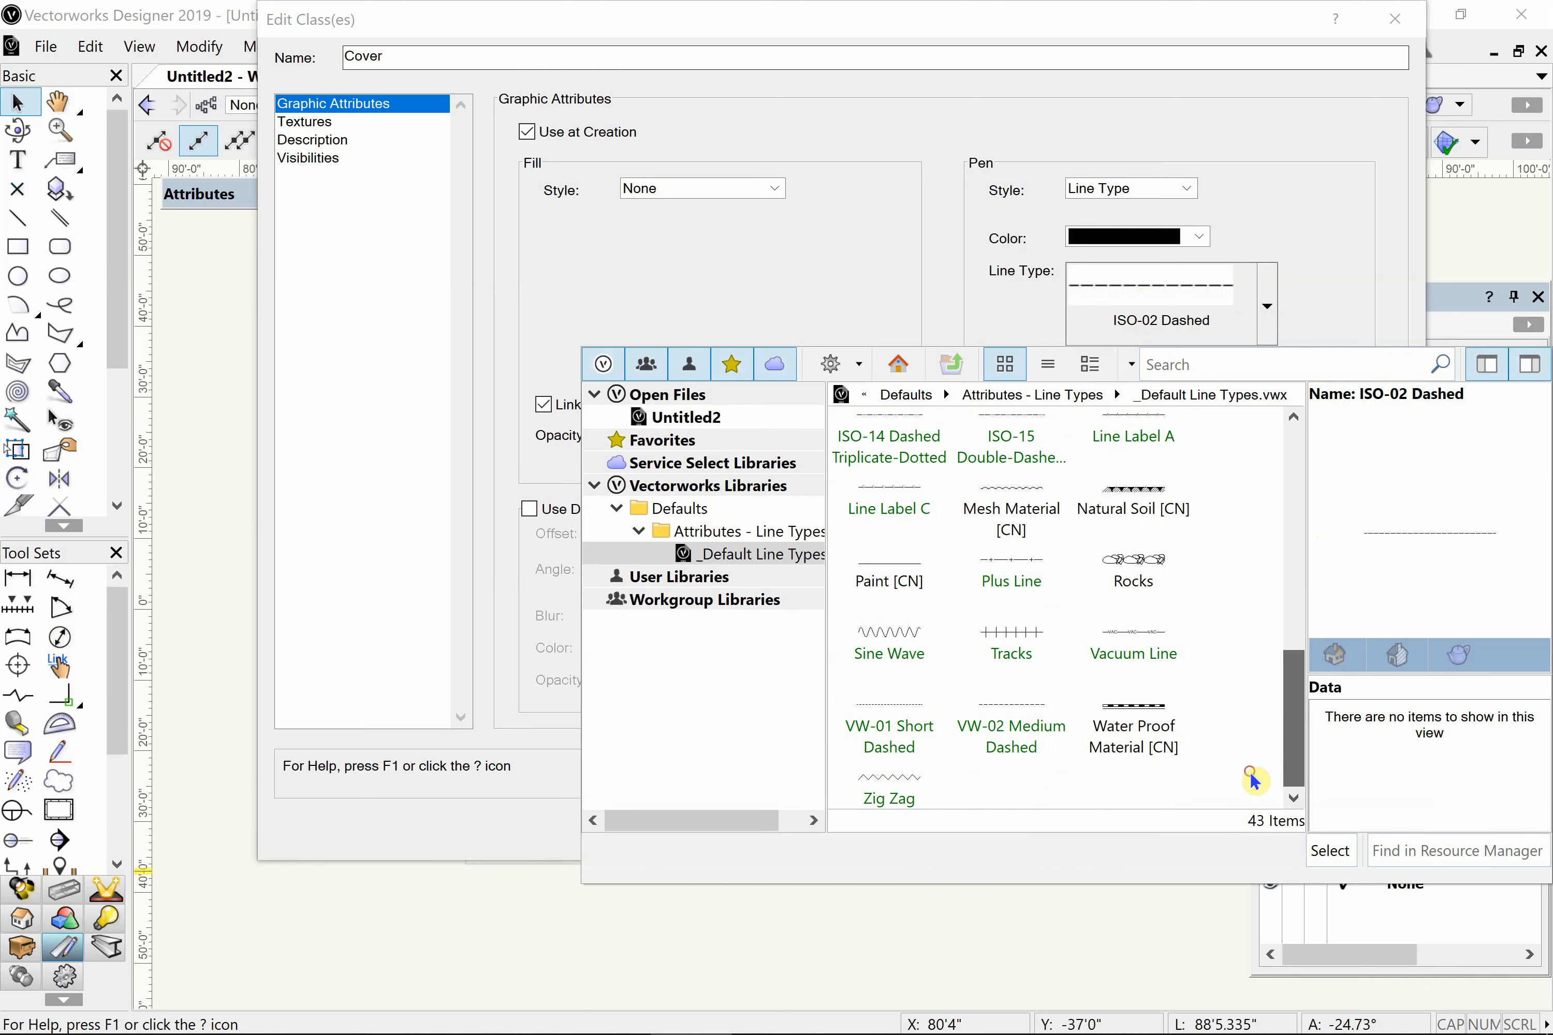
left_click(874, 718)
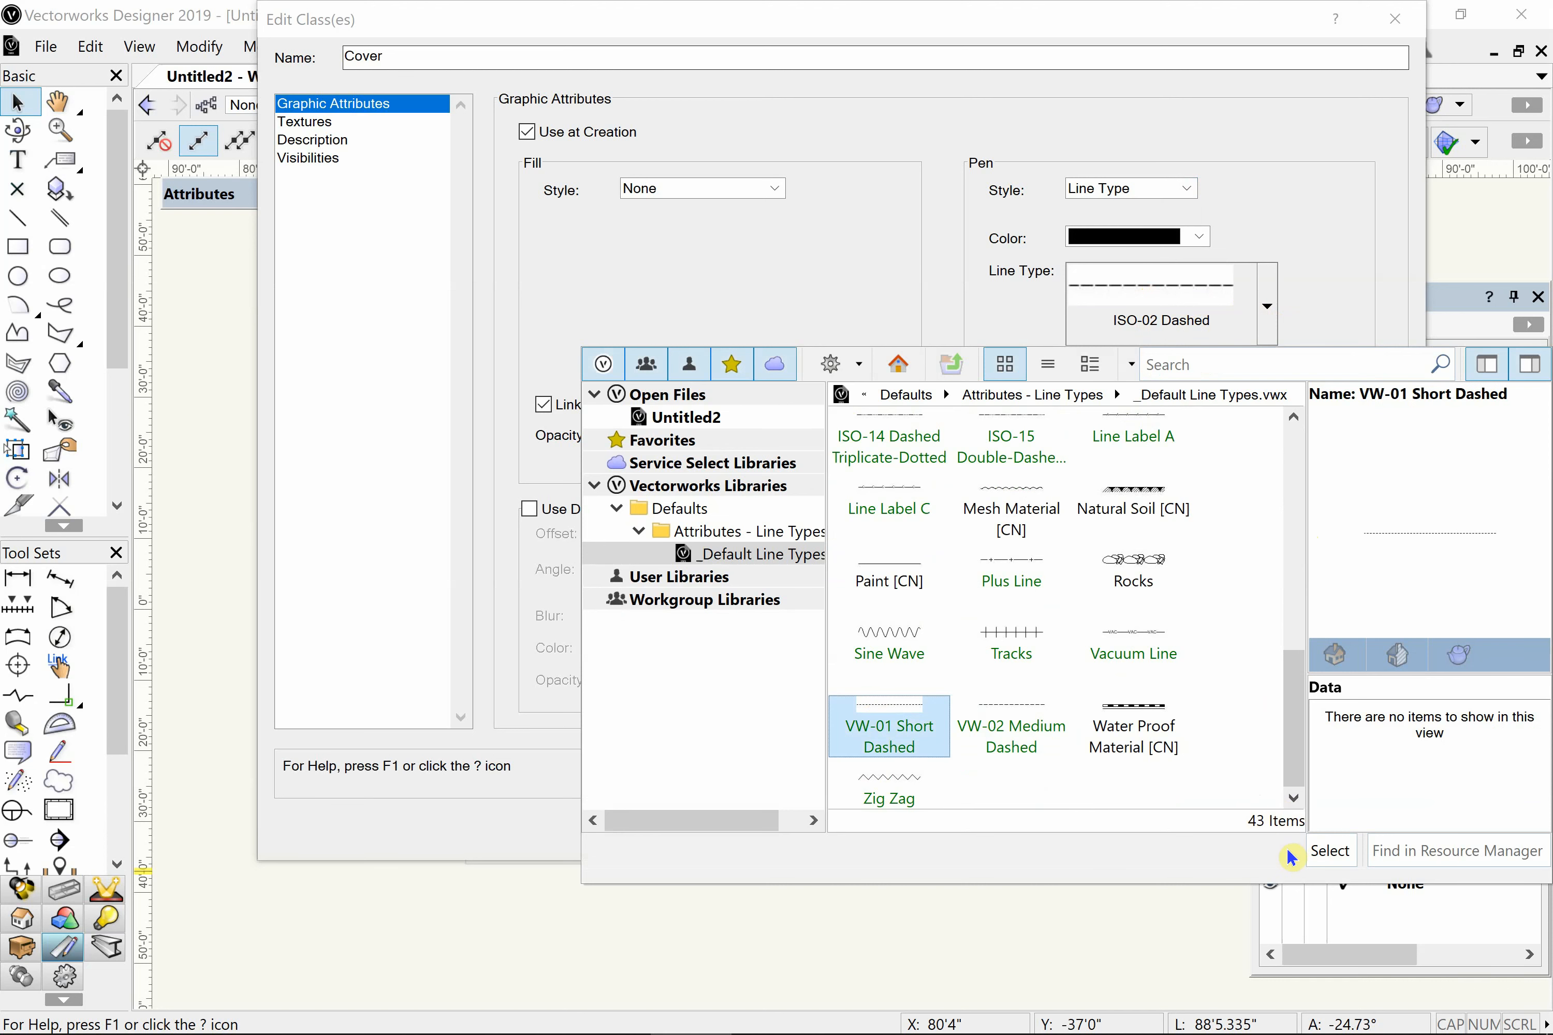
left_click(1325, 850)
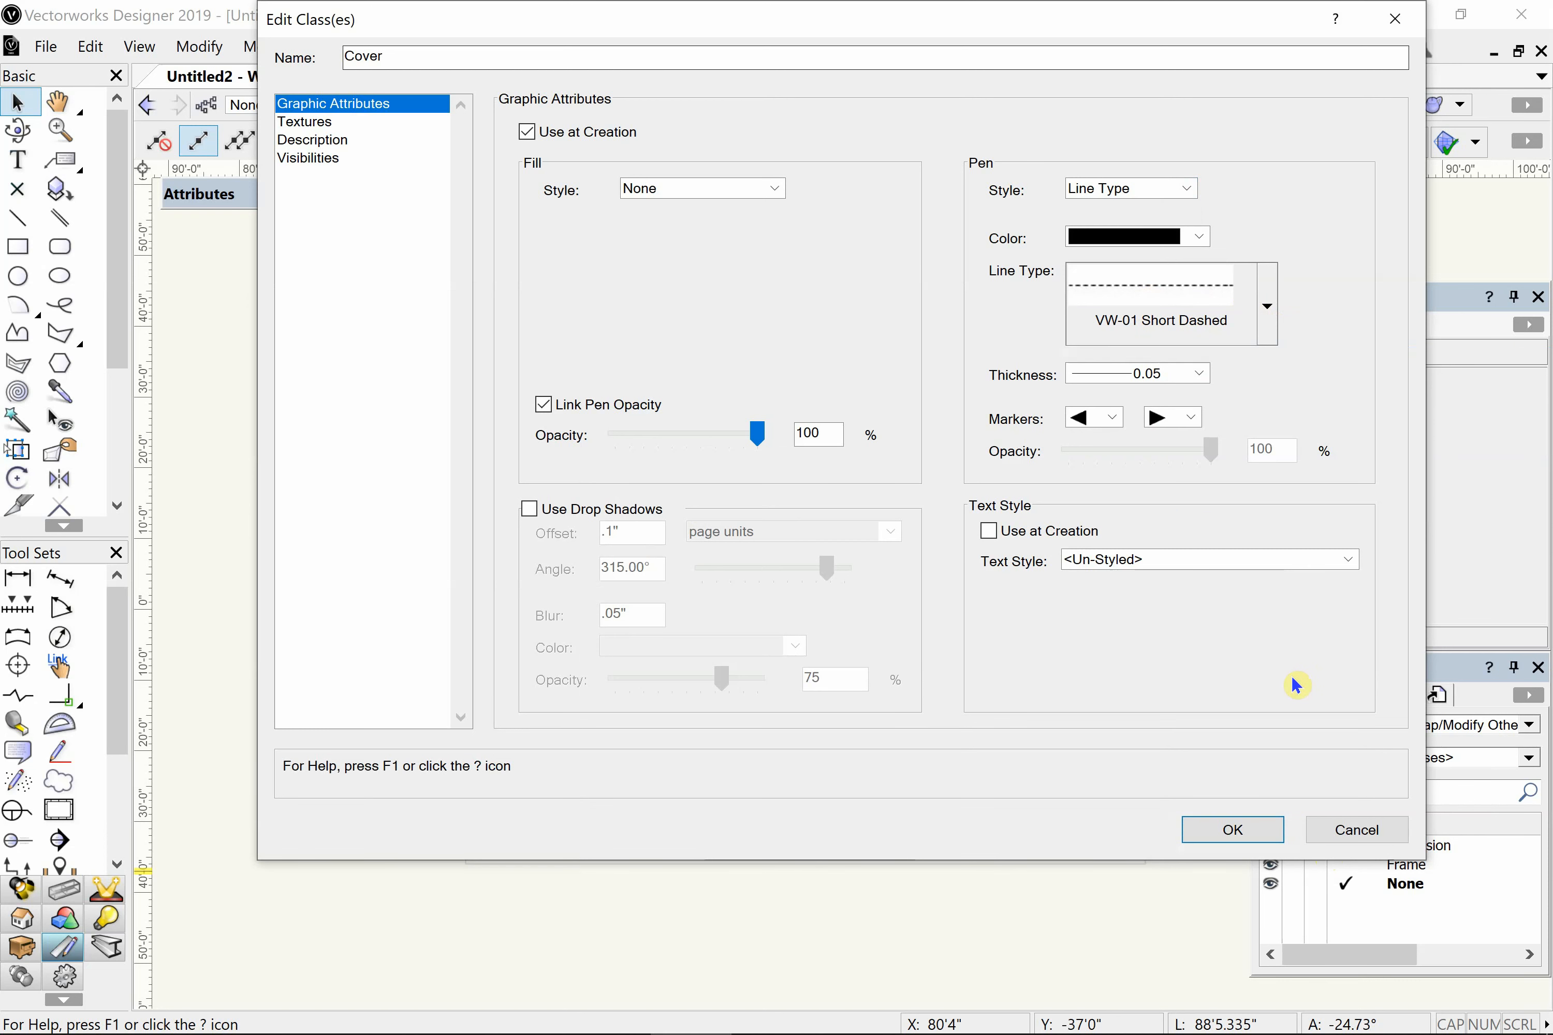
- Set the Cover class's pen thickness to 0.18 and accept the class settings
left_click(1128, 373)
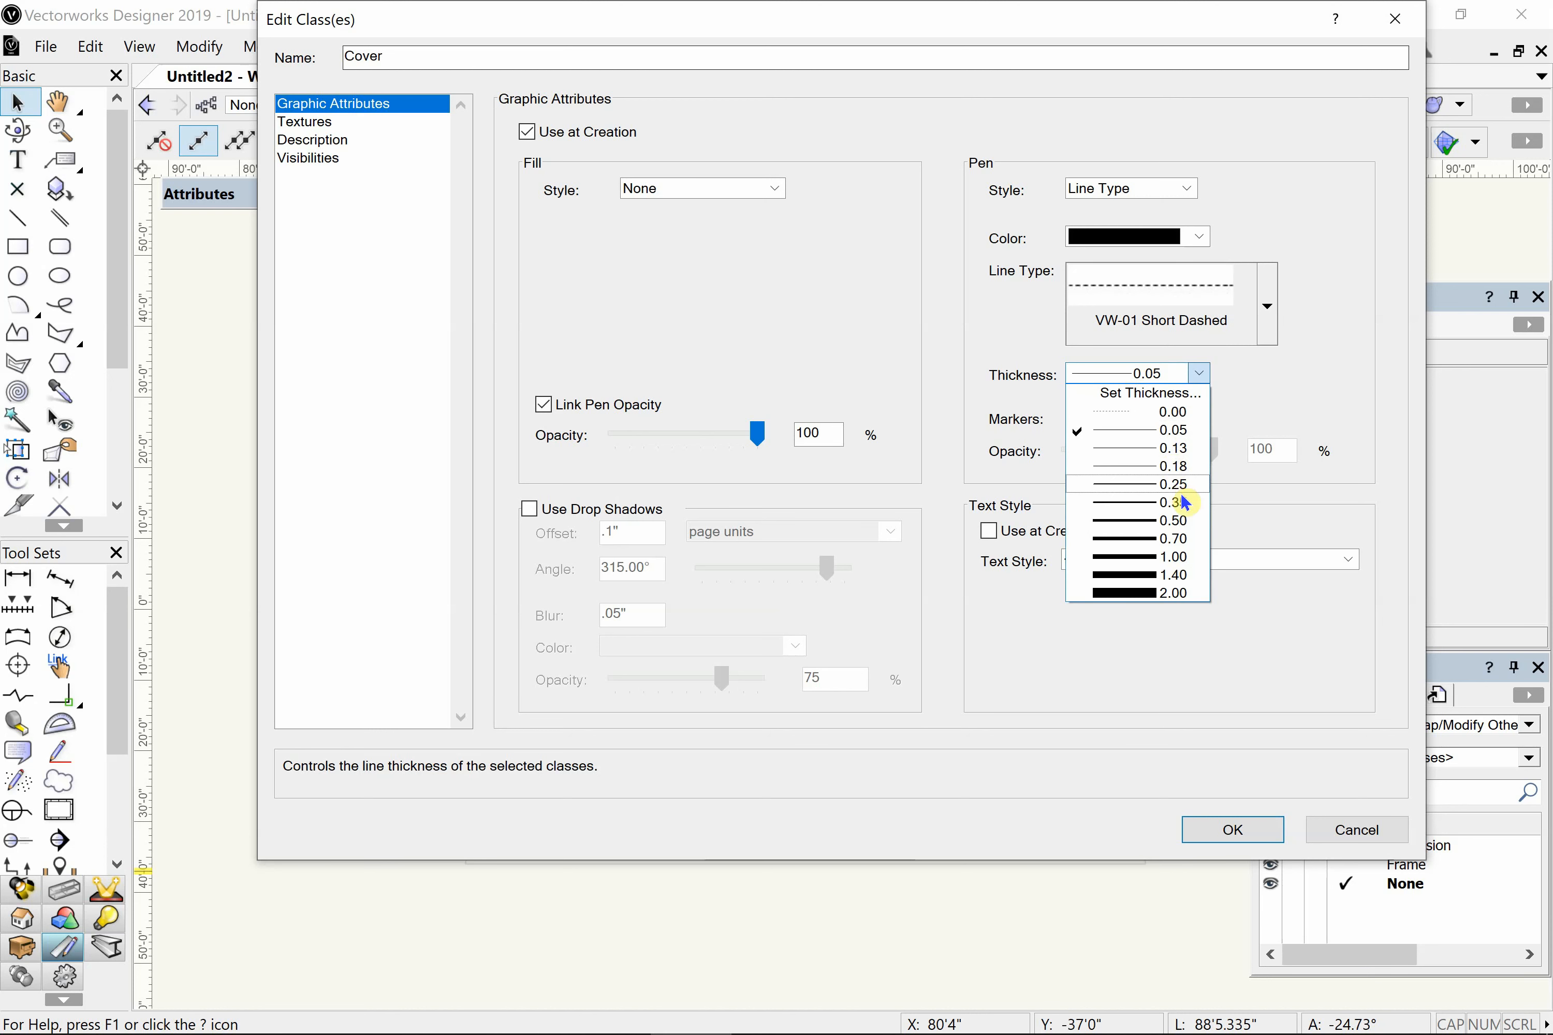
left_click(1148, 468)
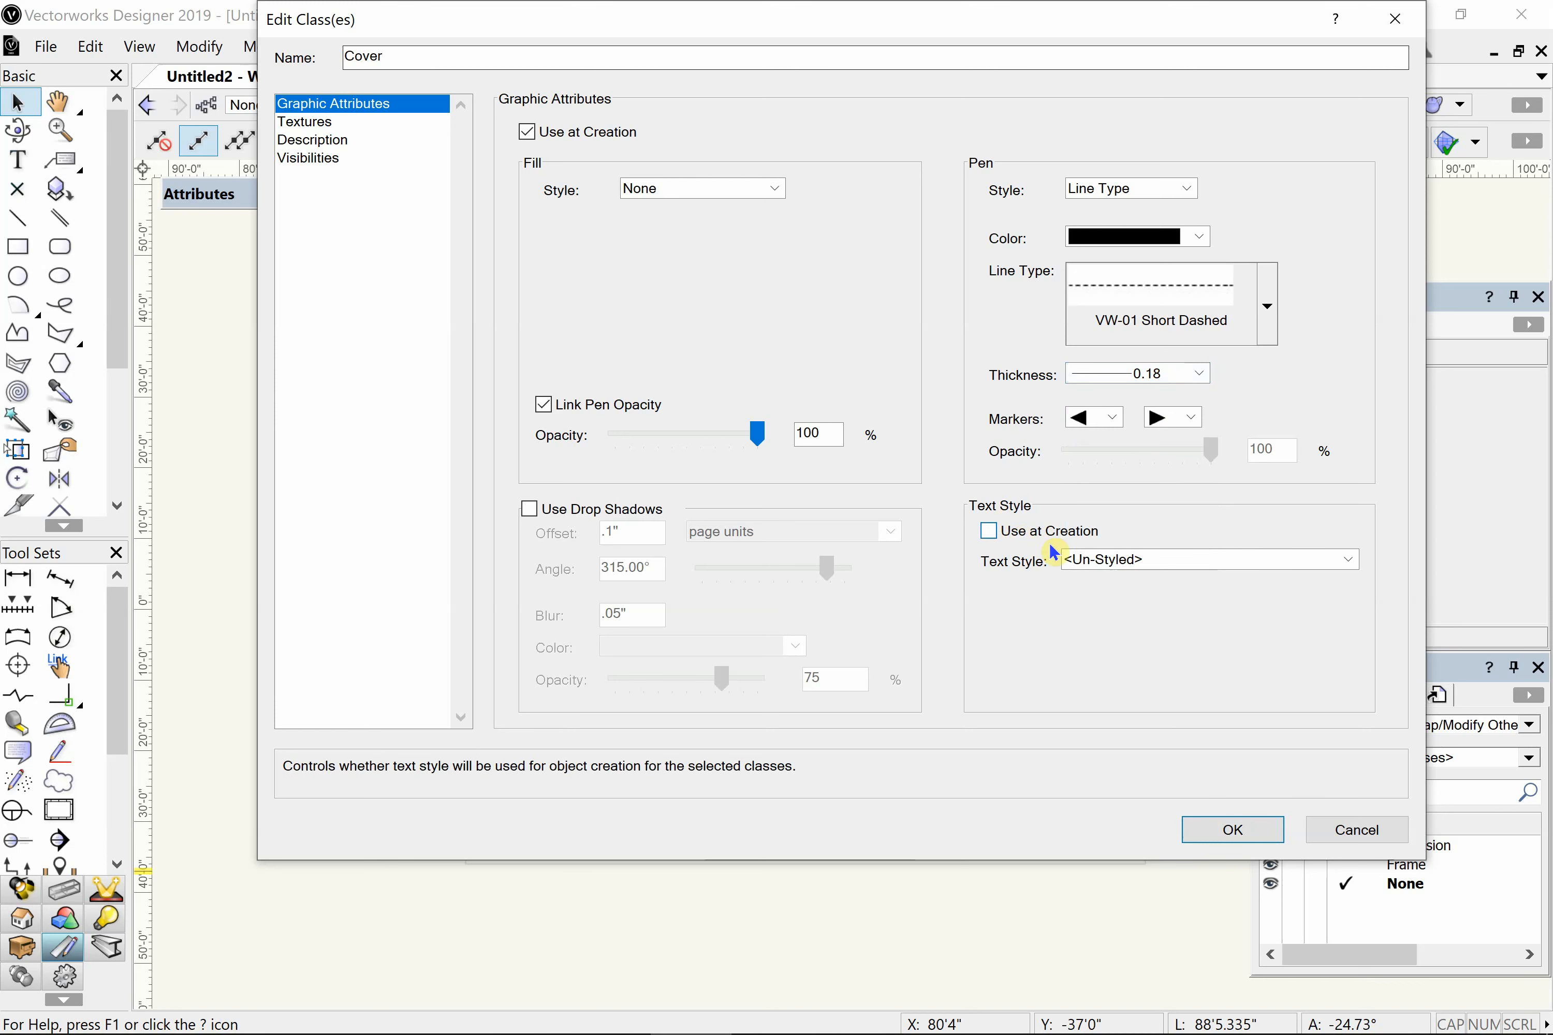
left_click(1221, 829)
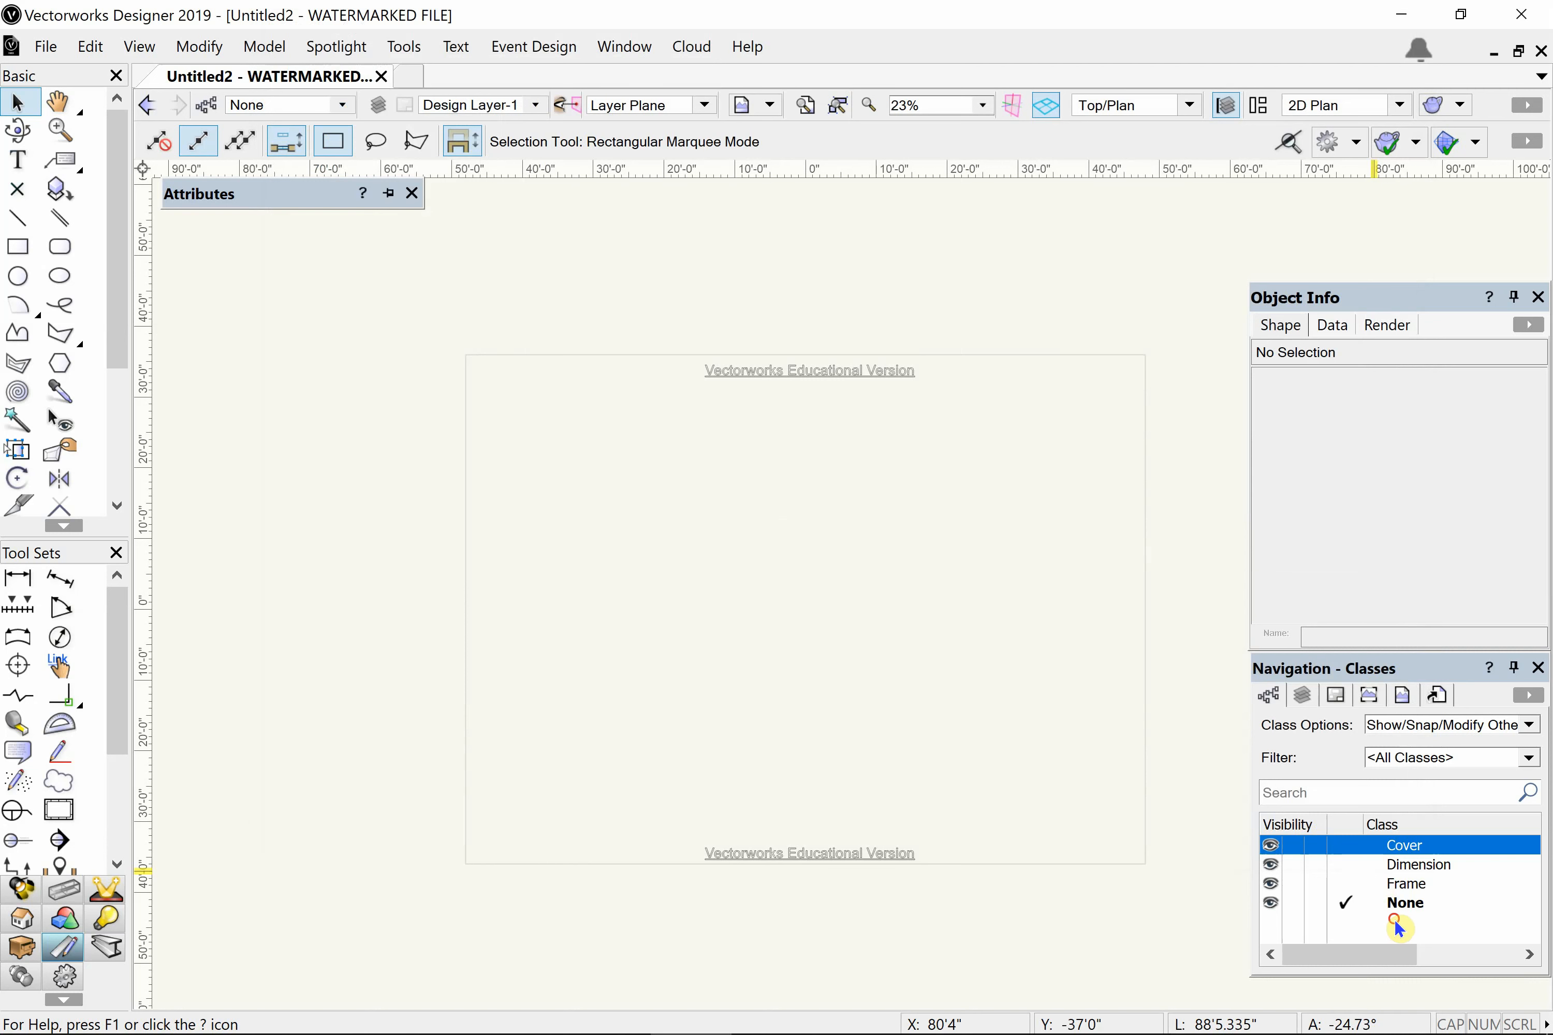
left_click(1397, 925)
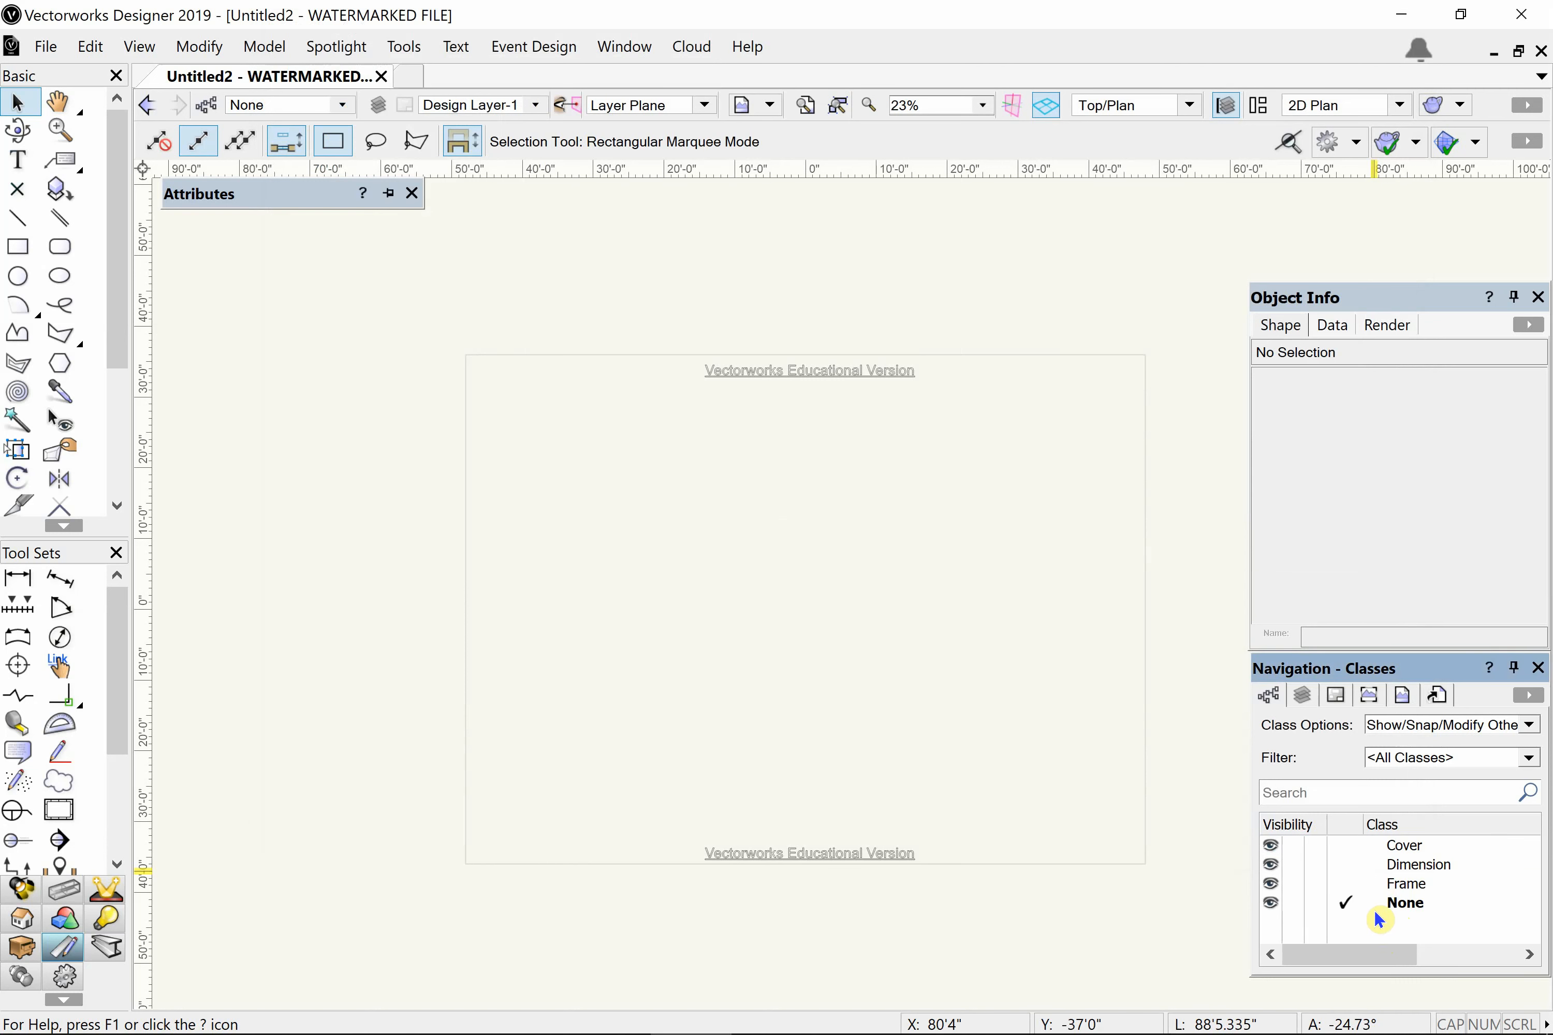
- Create a new design layer named PDF with its properties opened for editing after creation
left_click(1300, 696)
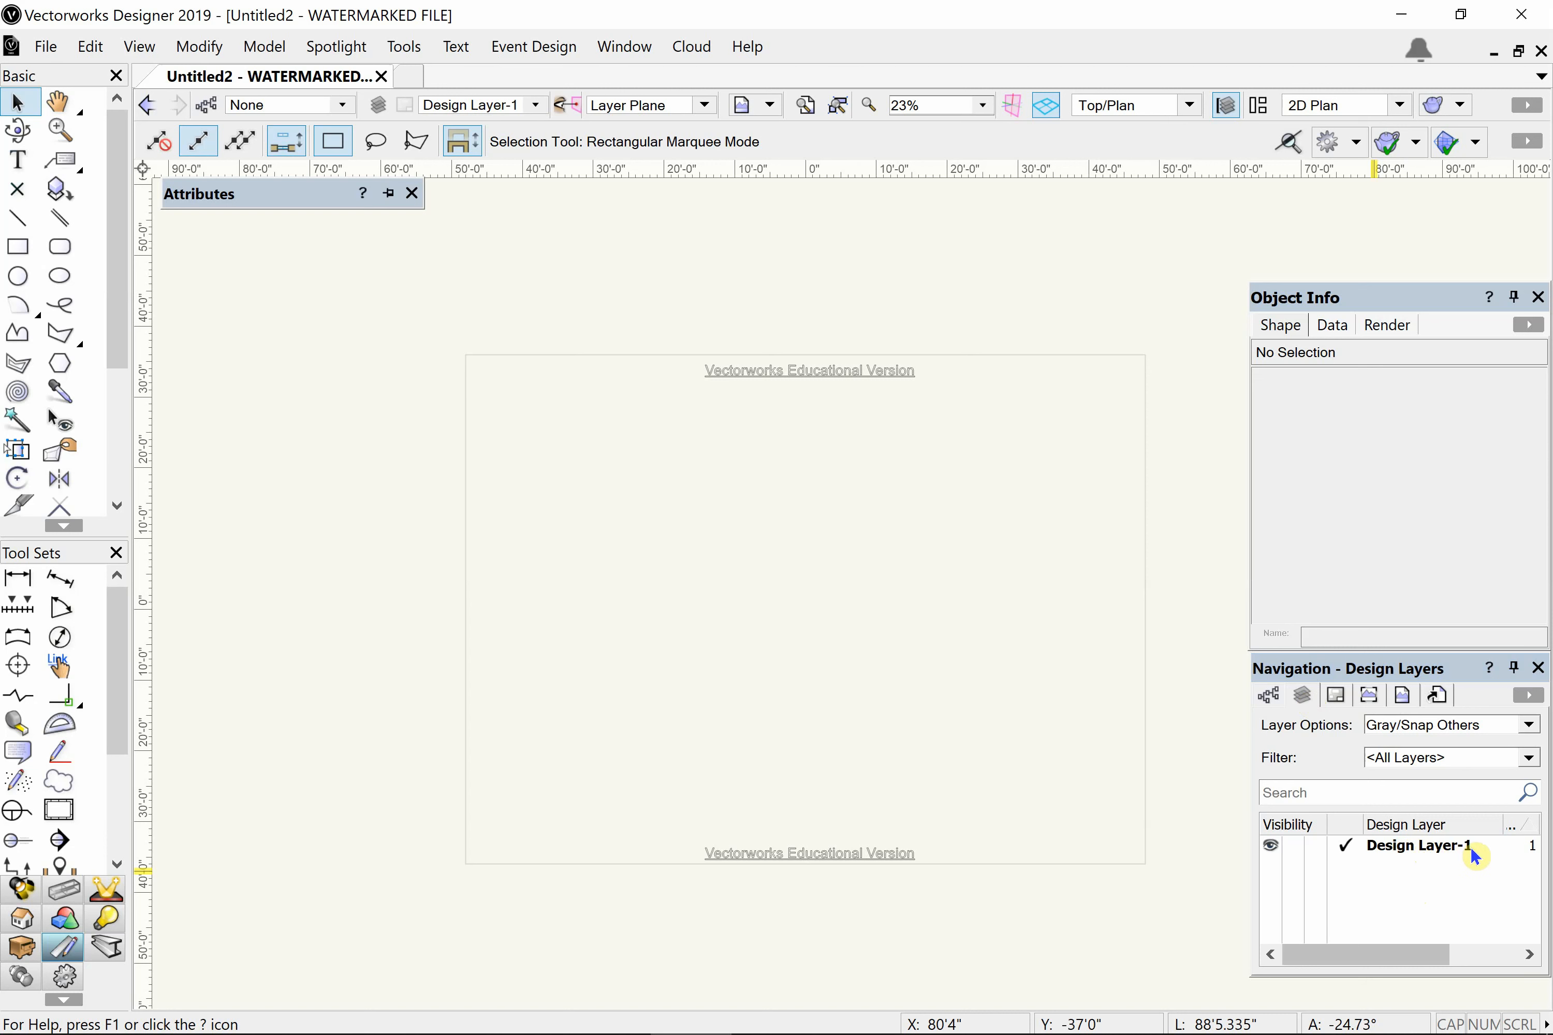
right_click(1418, 844)
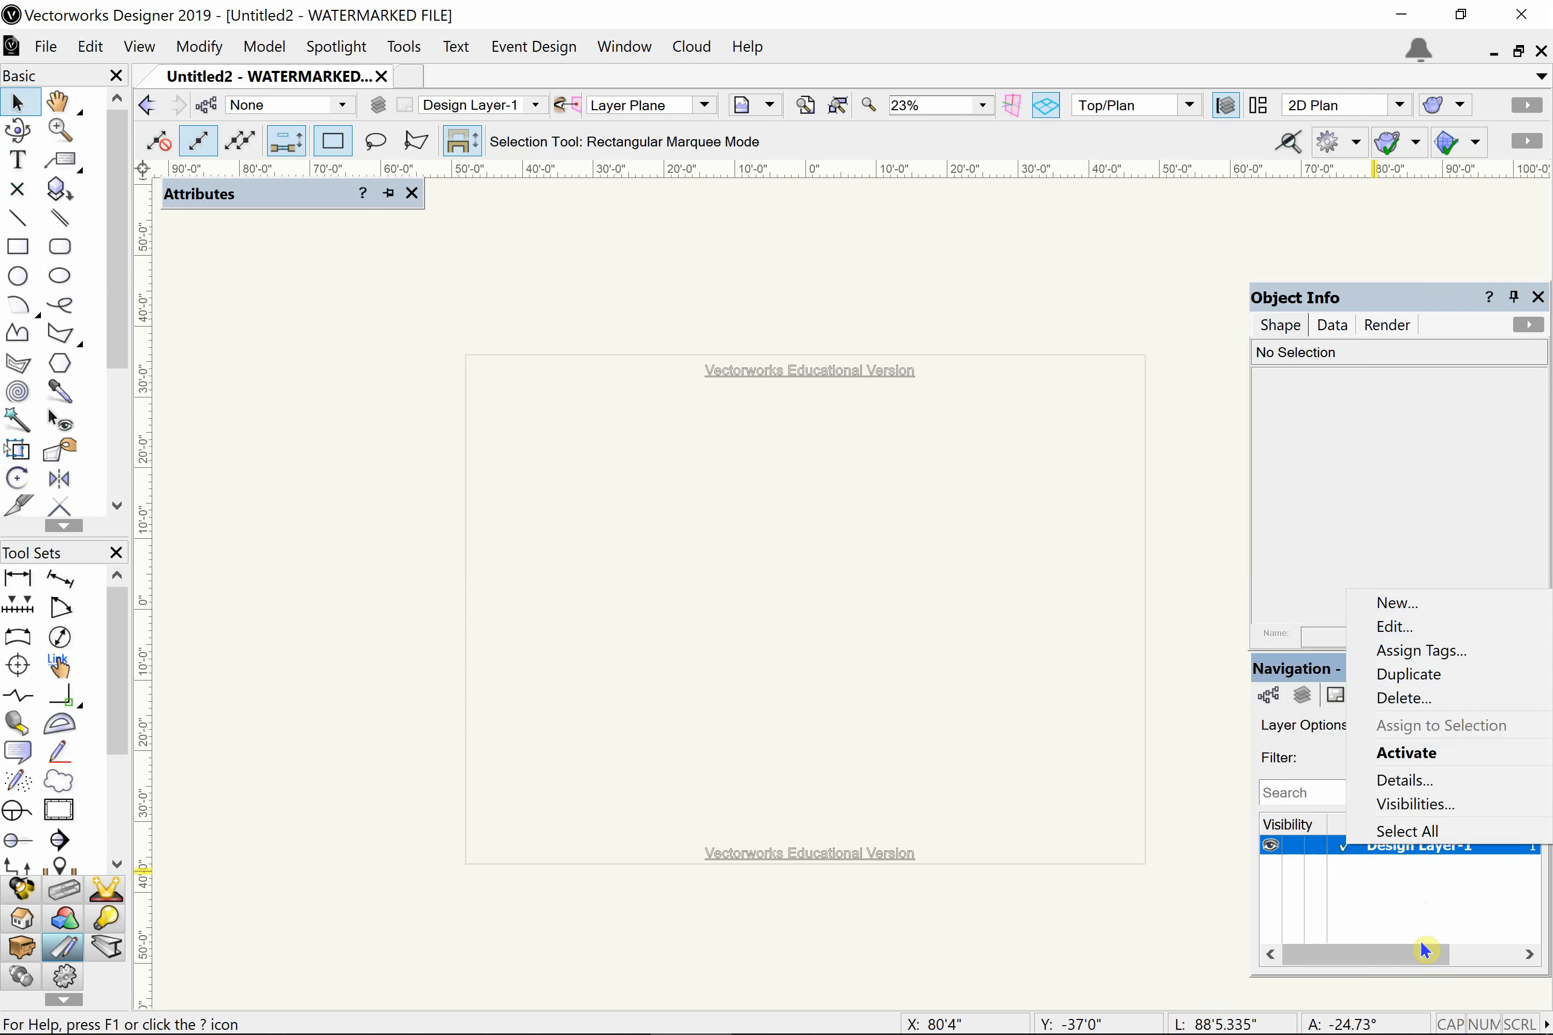
left_click(1399, 895)
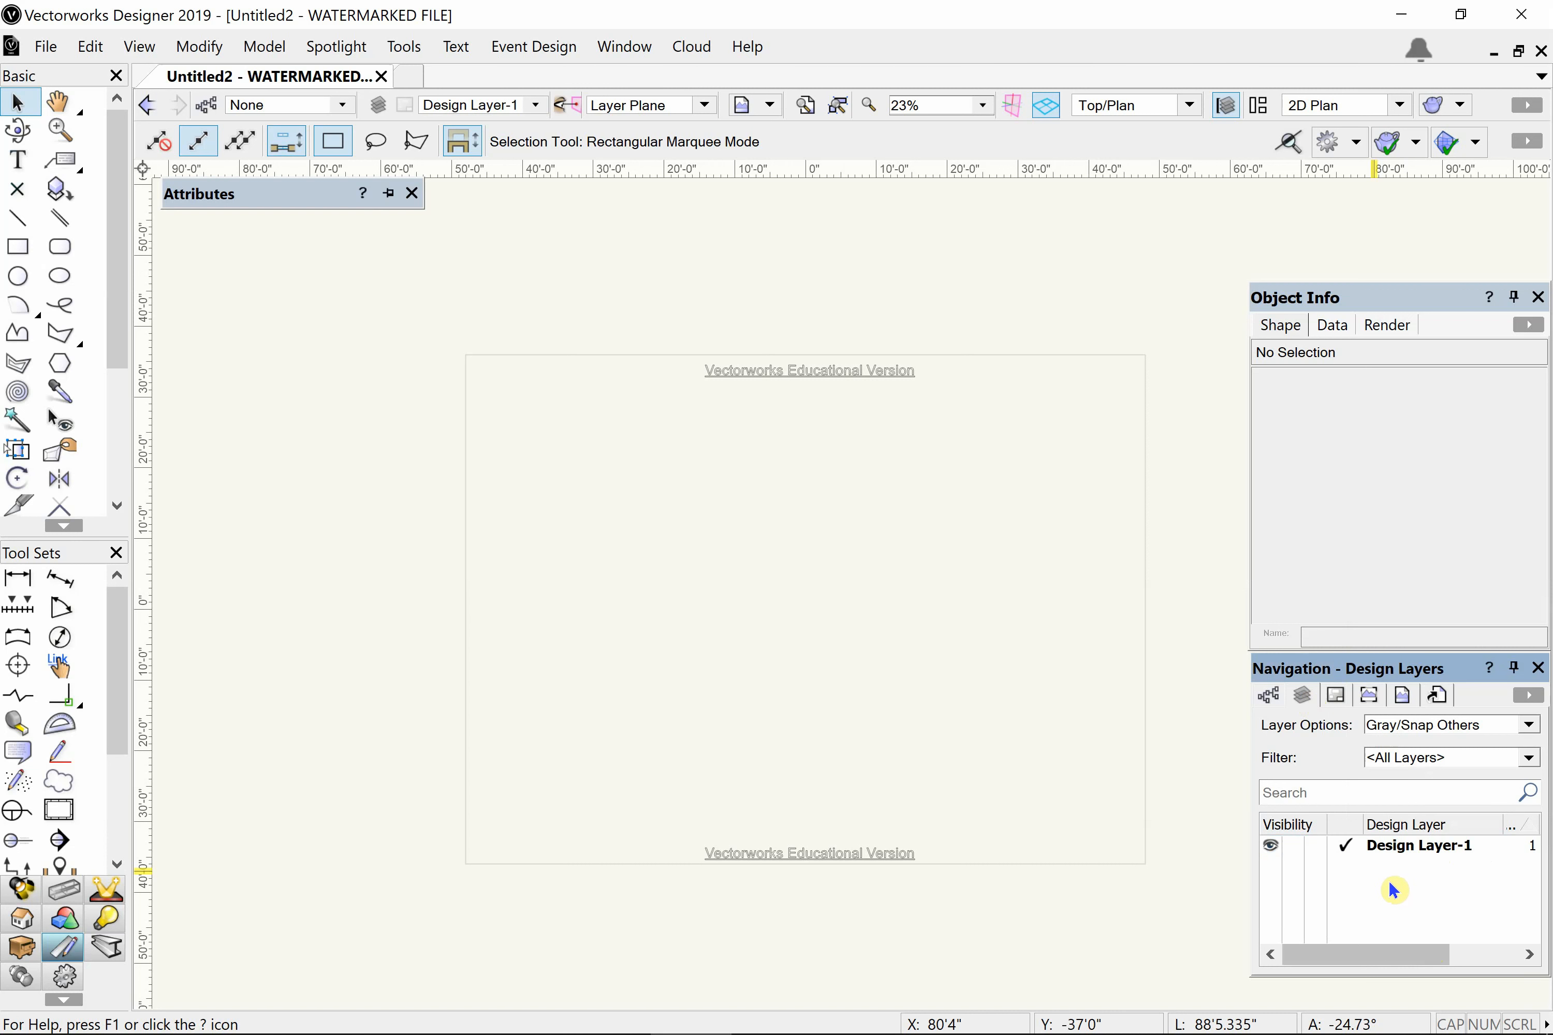
right_click(1364, 902)
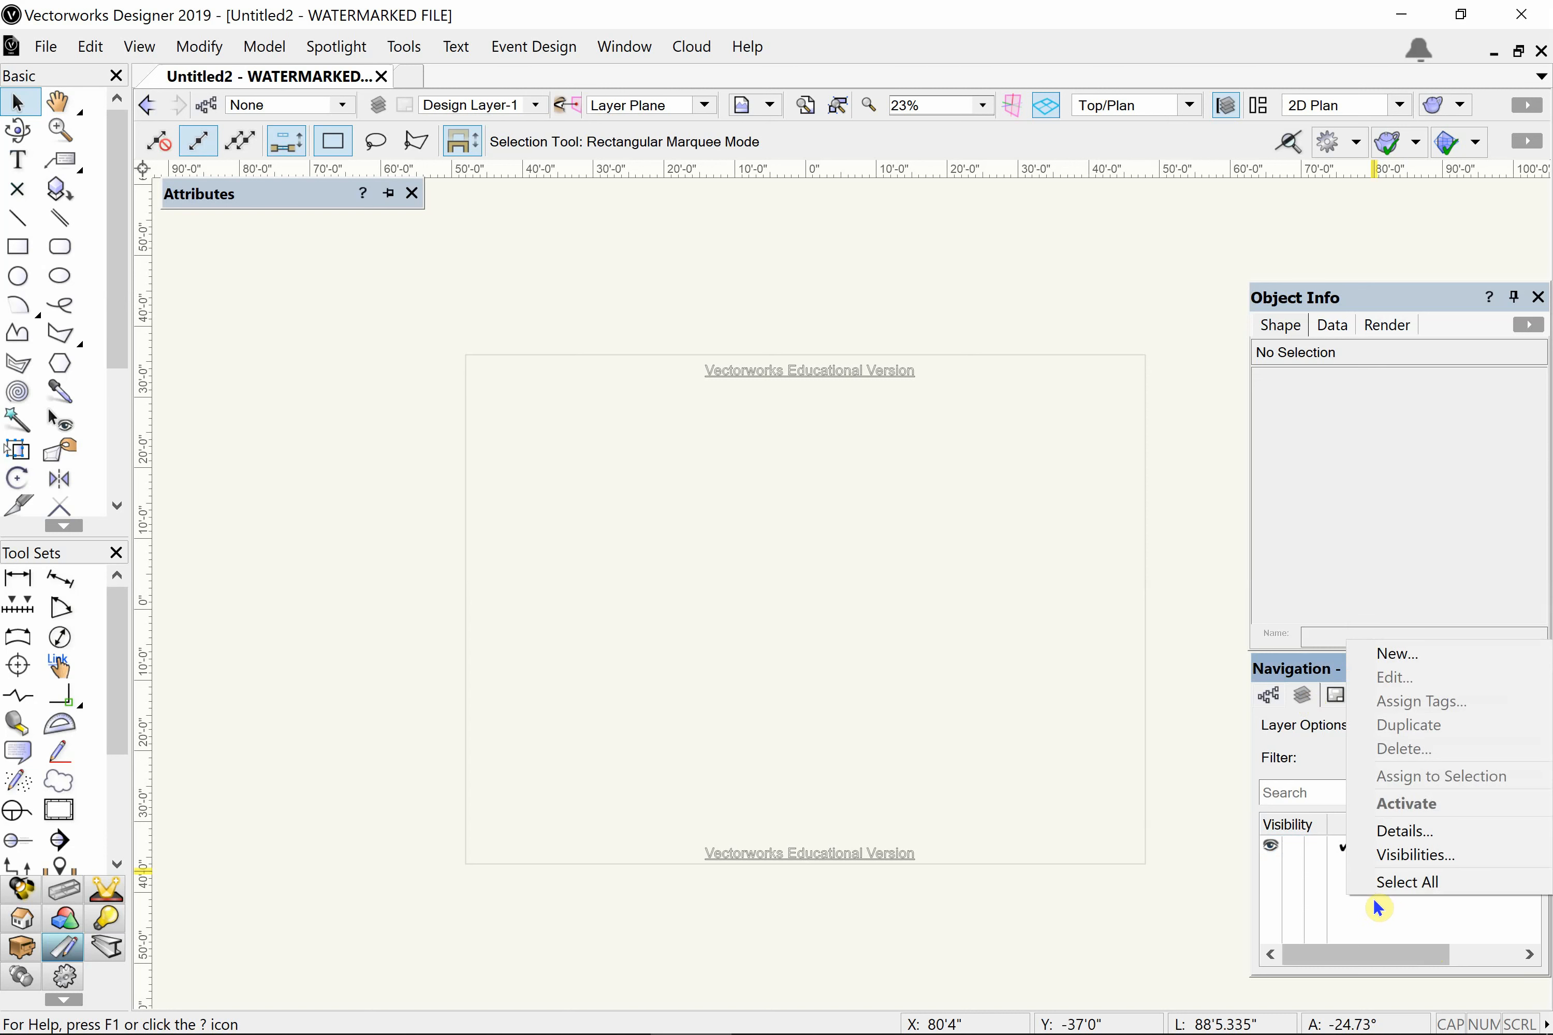
left_click(1387, 658)
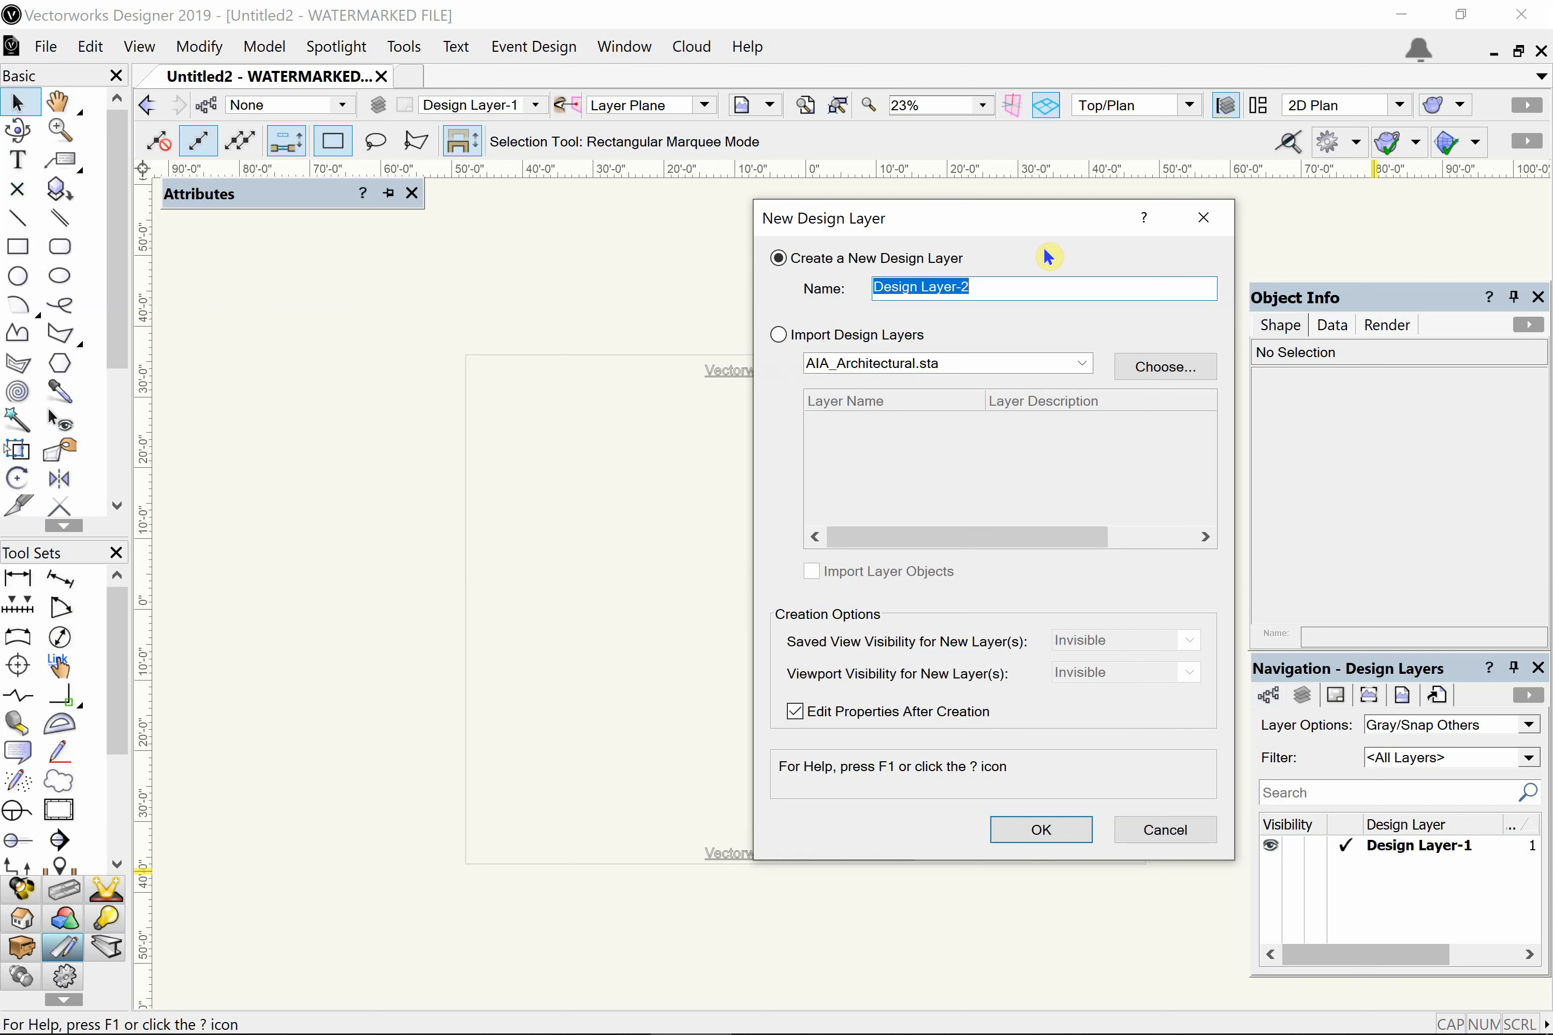
type("PDF")
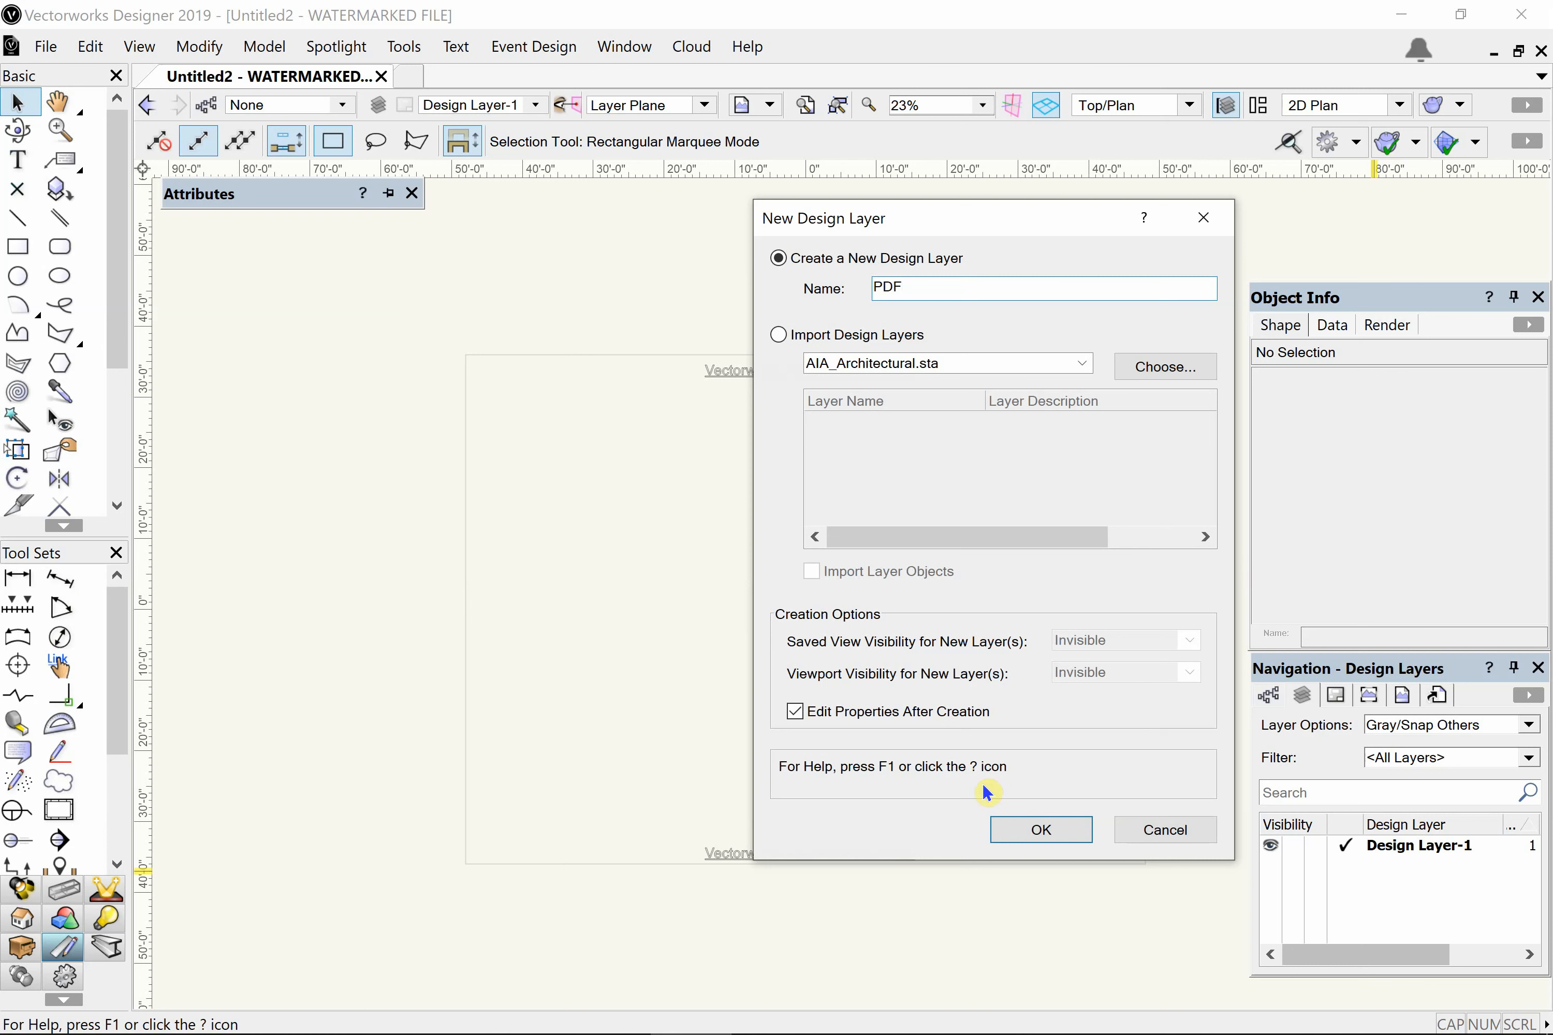
left_click(1036, 834)
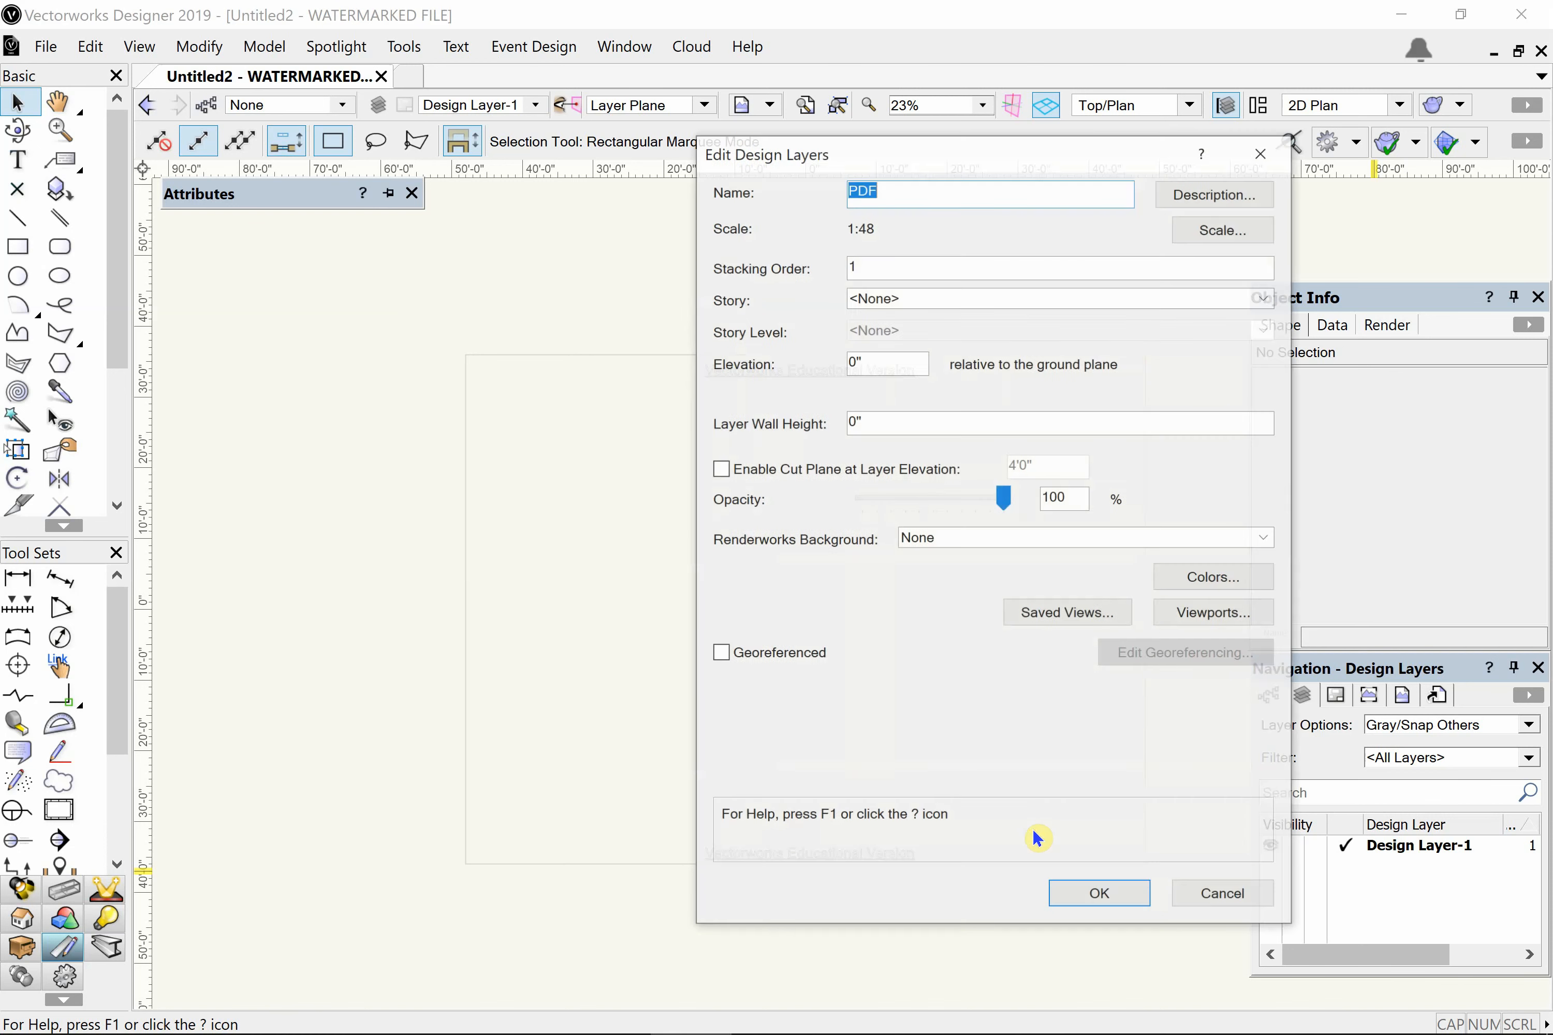
- Set the PDF layer's scale to the imperial 1/2" (1:24) and its stacking order to 2
left_click_drag(1011, 153, 875, 159)
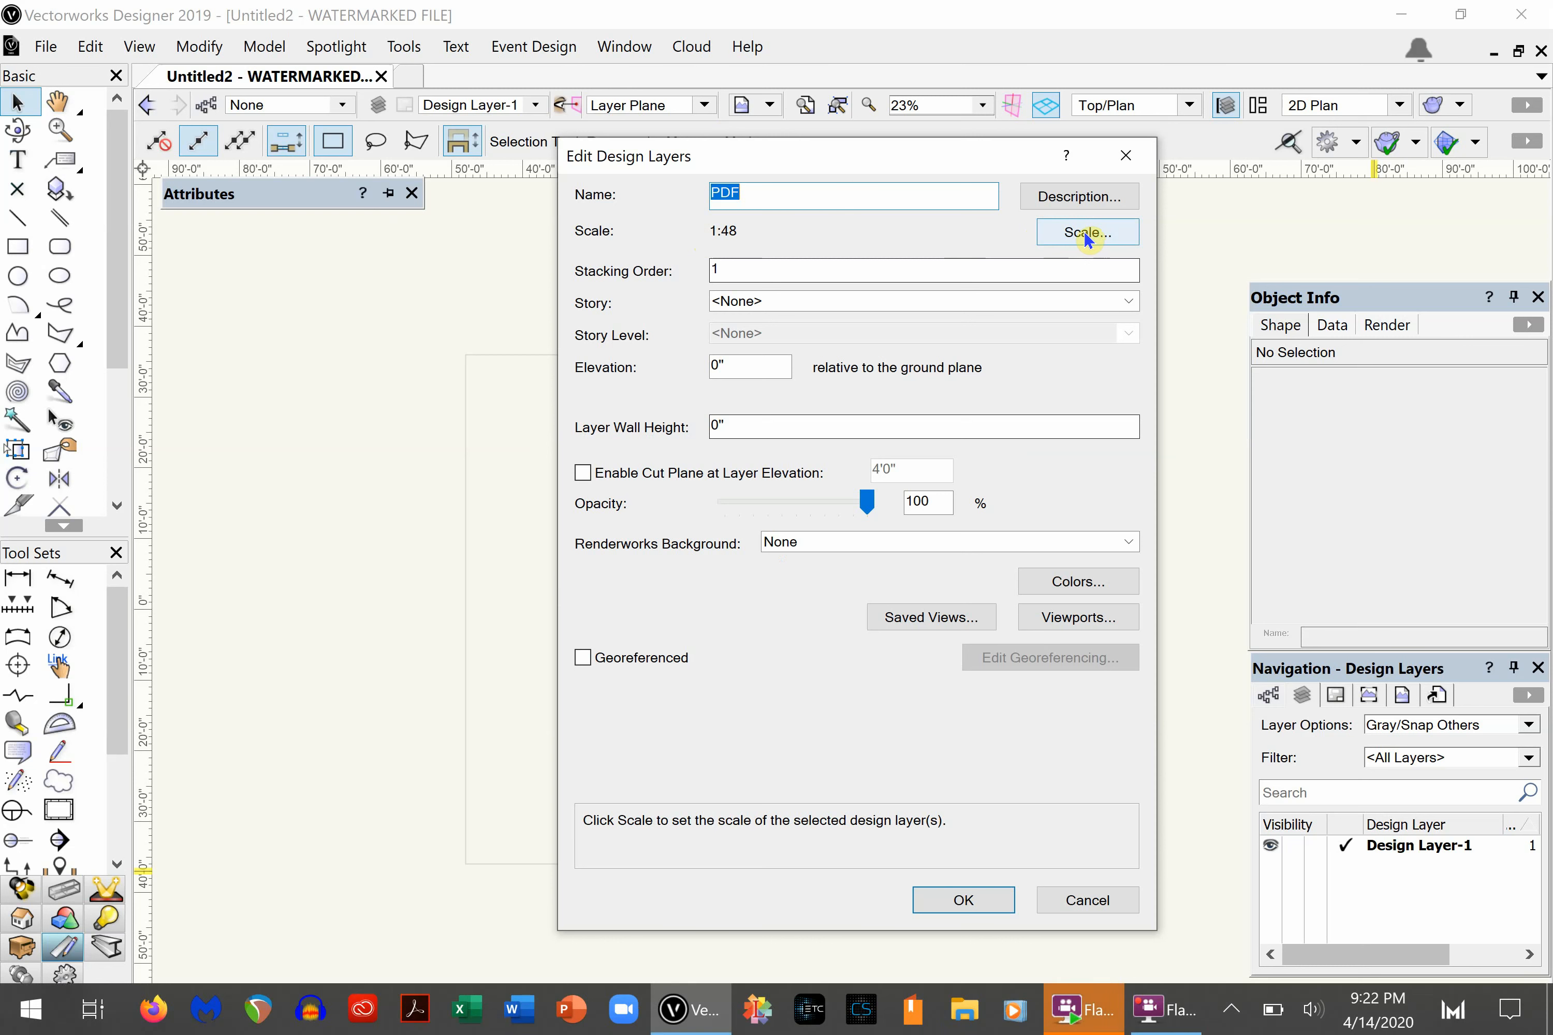
left_click(1084, 233)
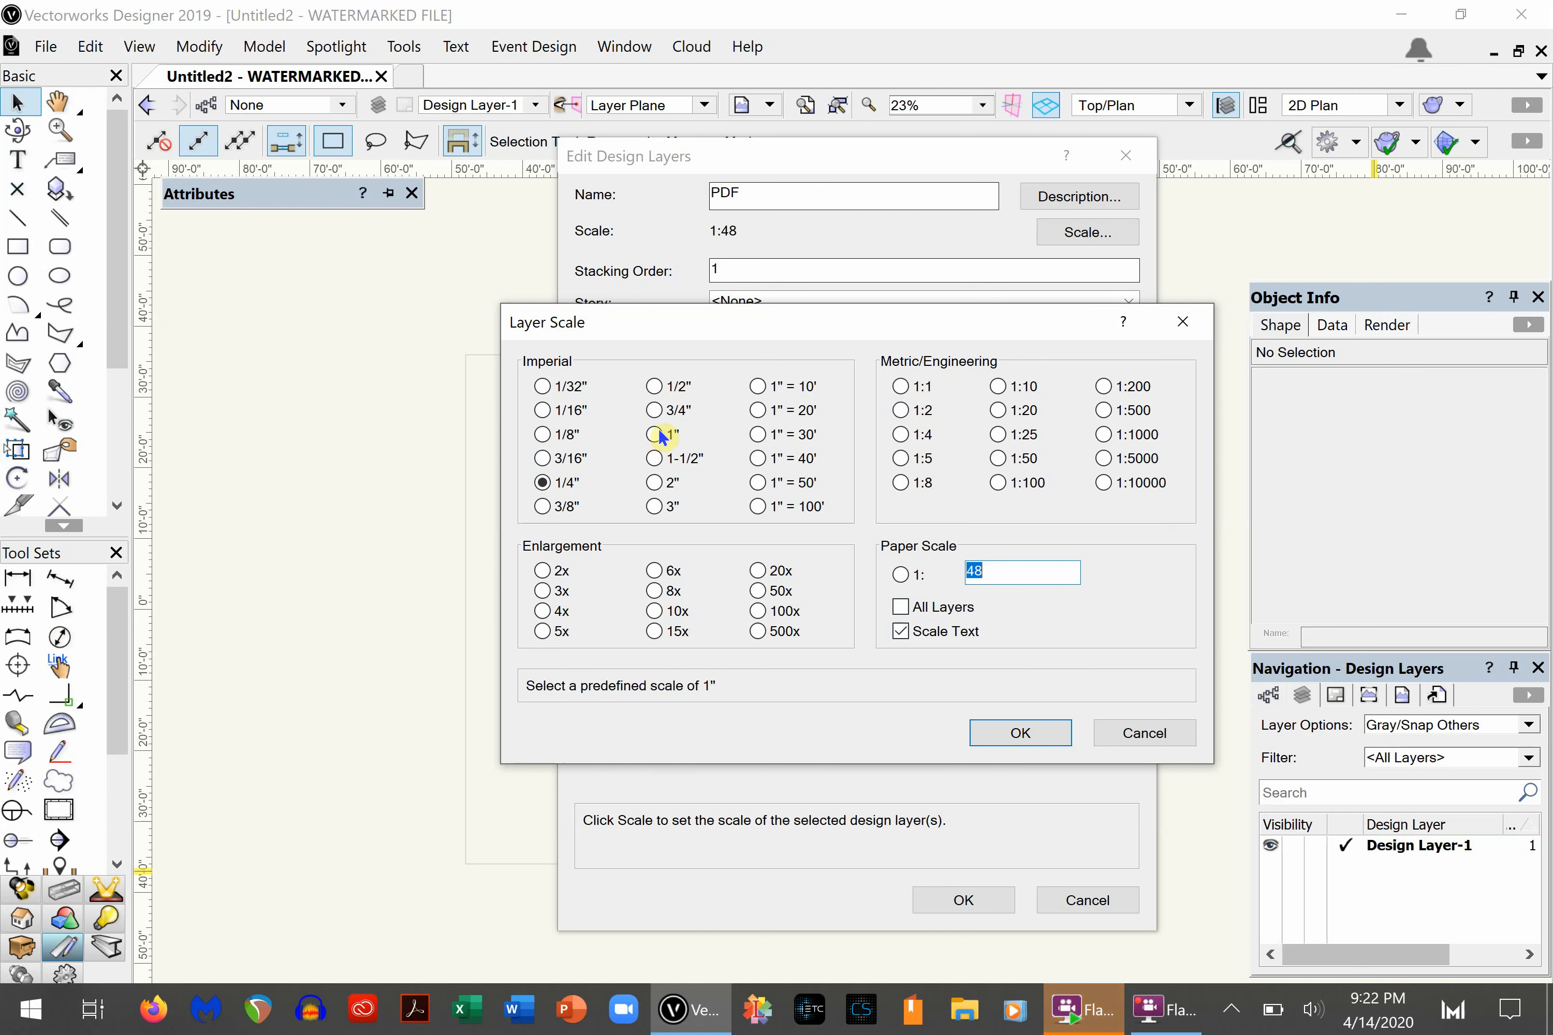
left_click(654, 387)
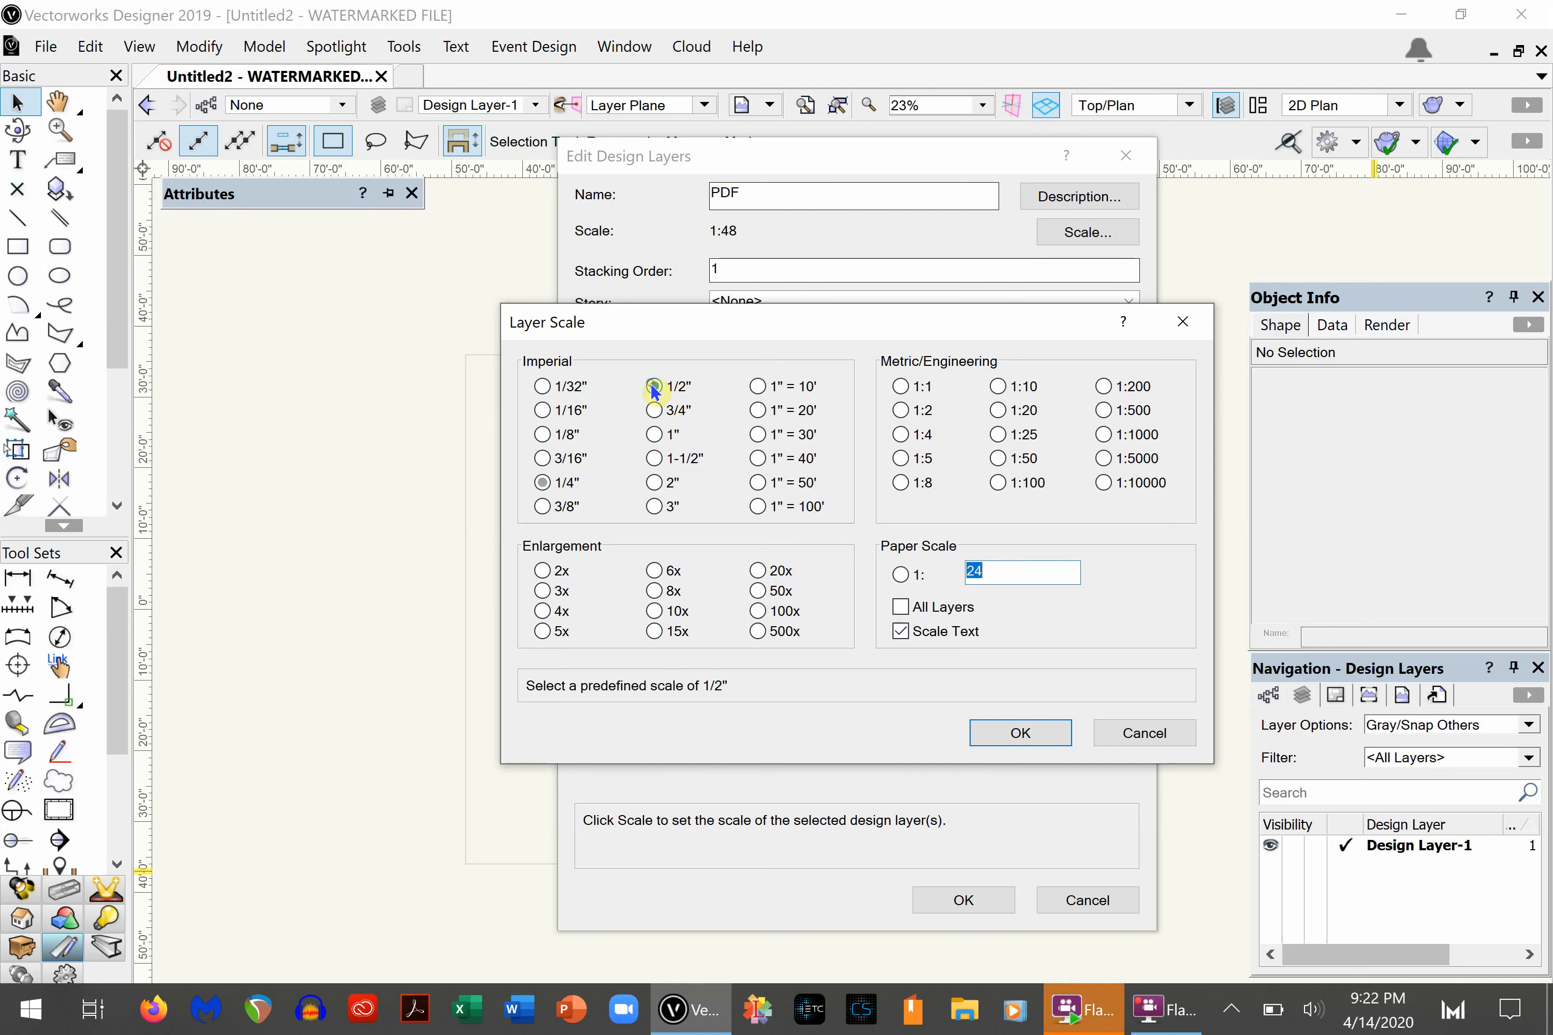
left_click(1020, 733)
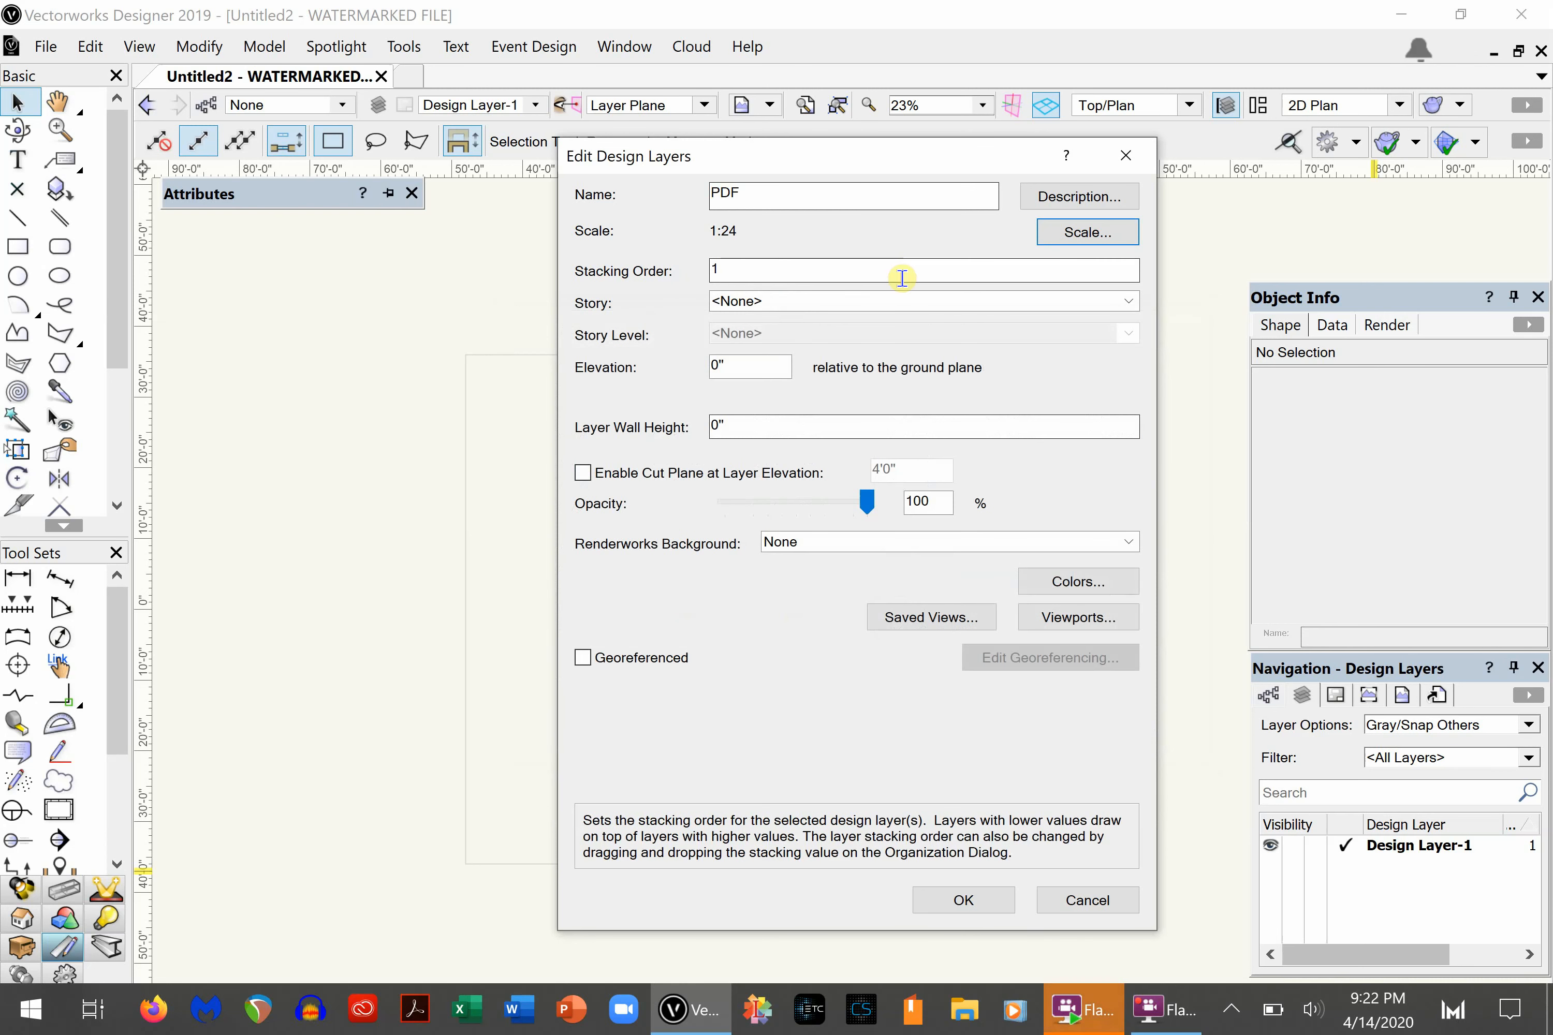
double_click(795, 269)
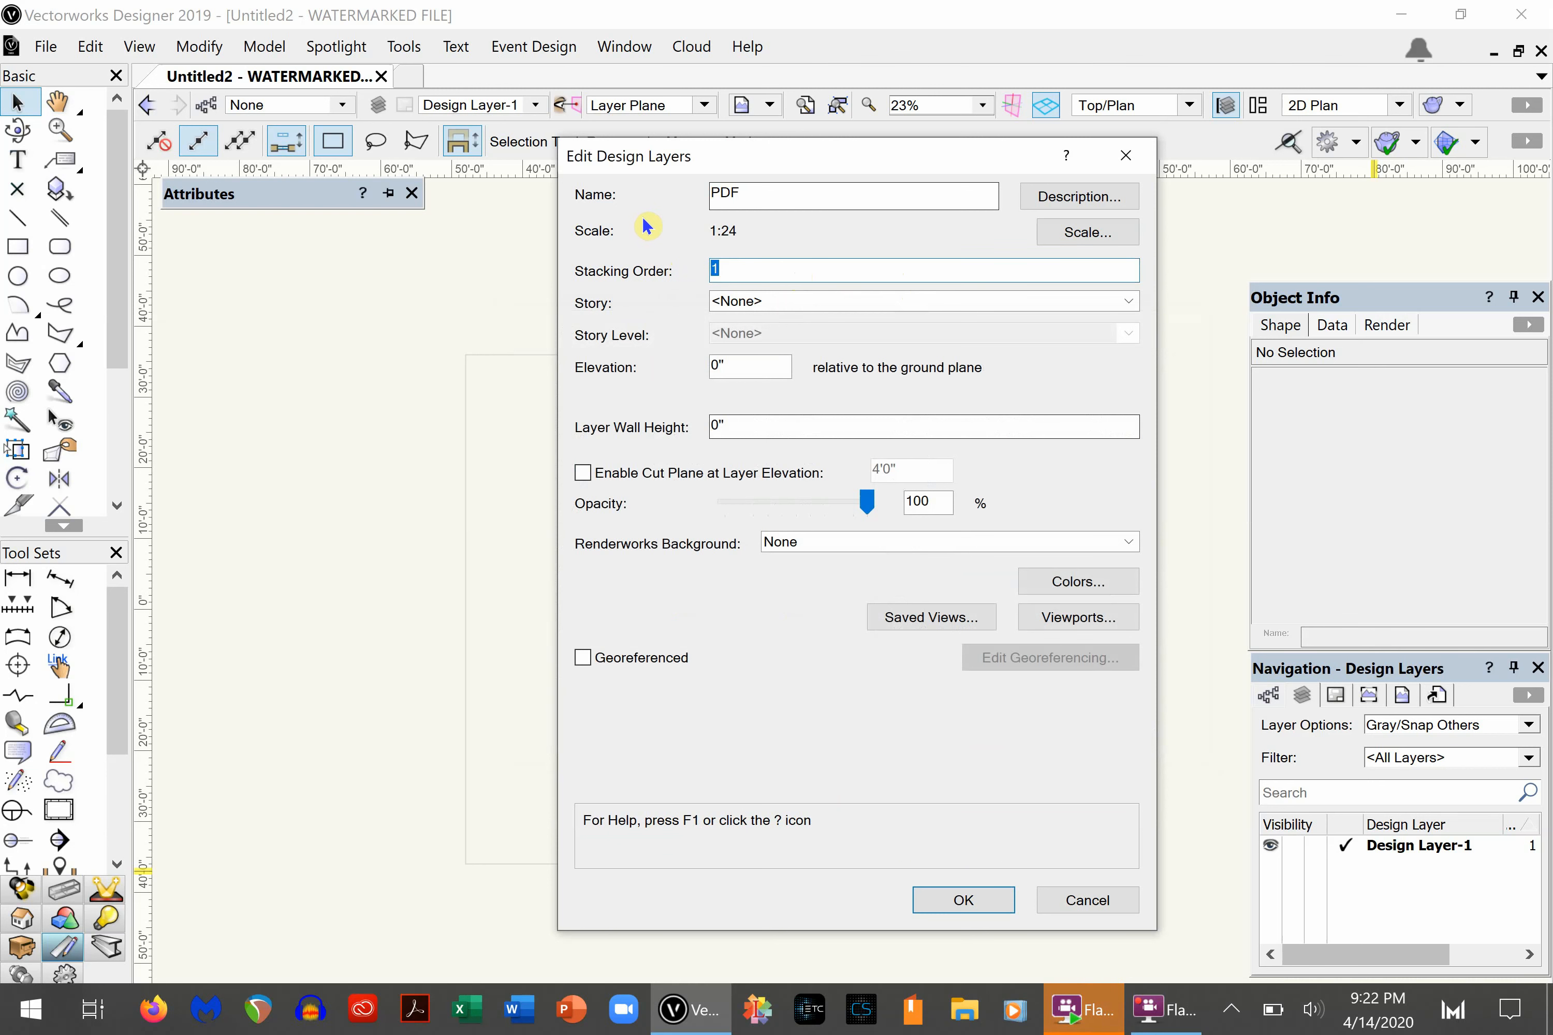
type("2")
left_click(960, 903)
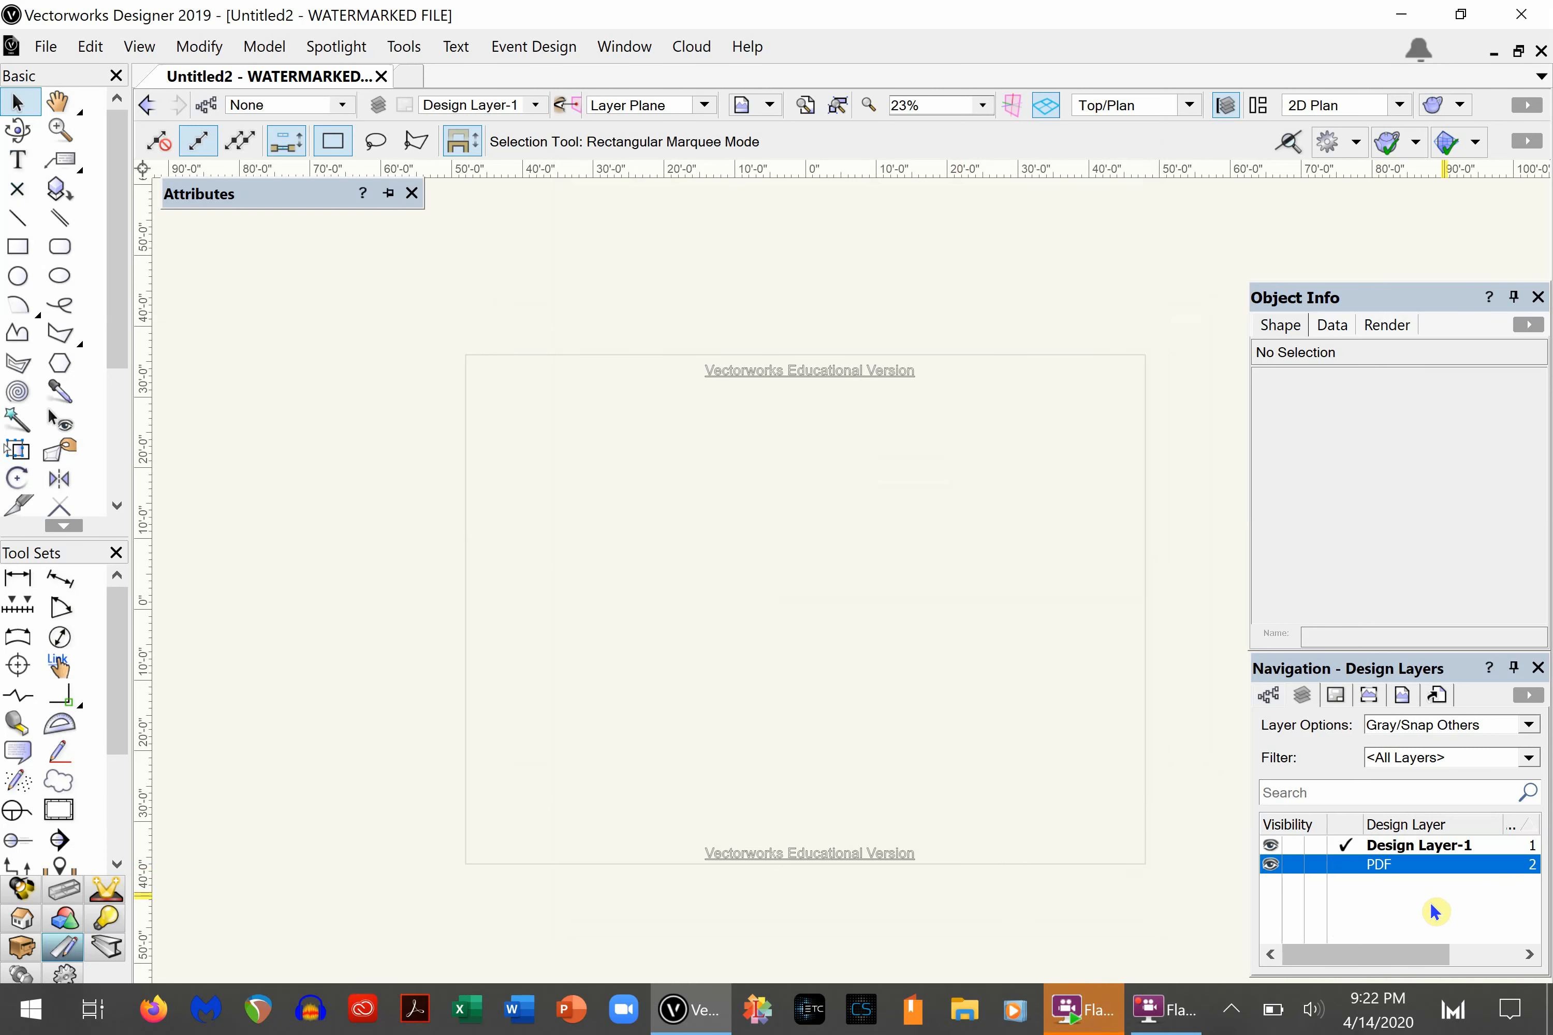
- Edit Design Layer-1 to use the imperial 1/2" (1:24) layer scale
left_click(1387, 847)
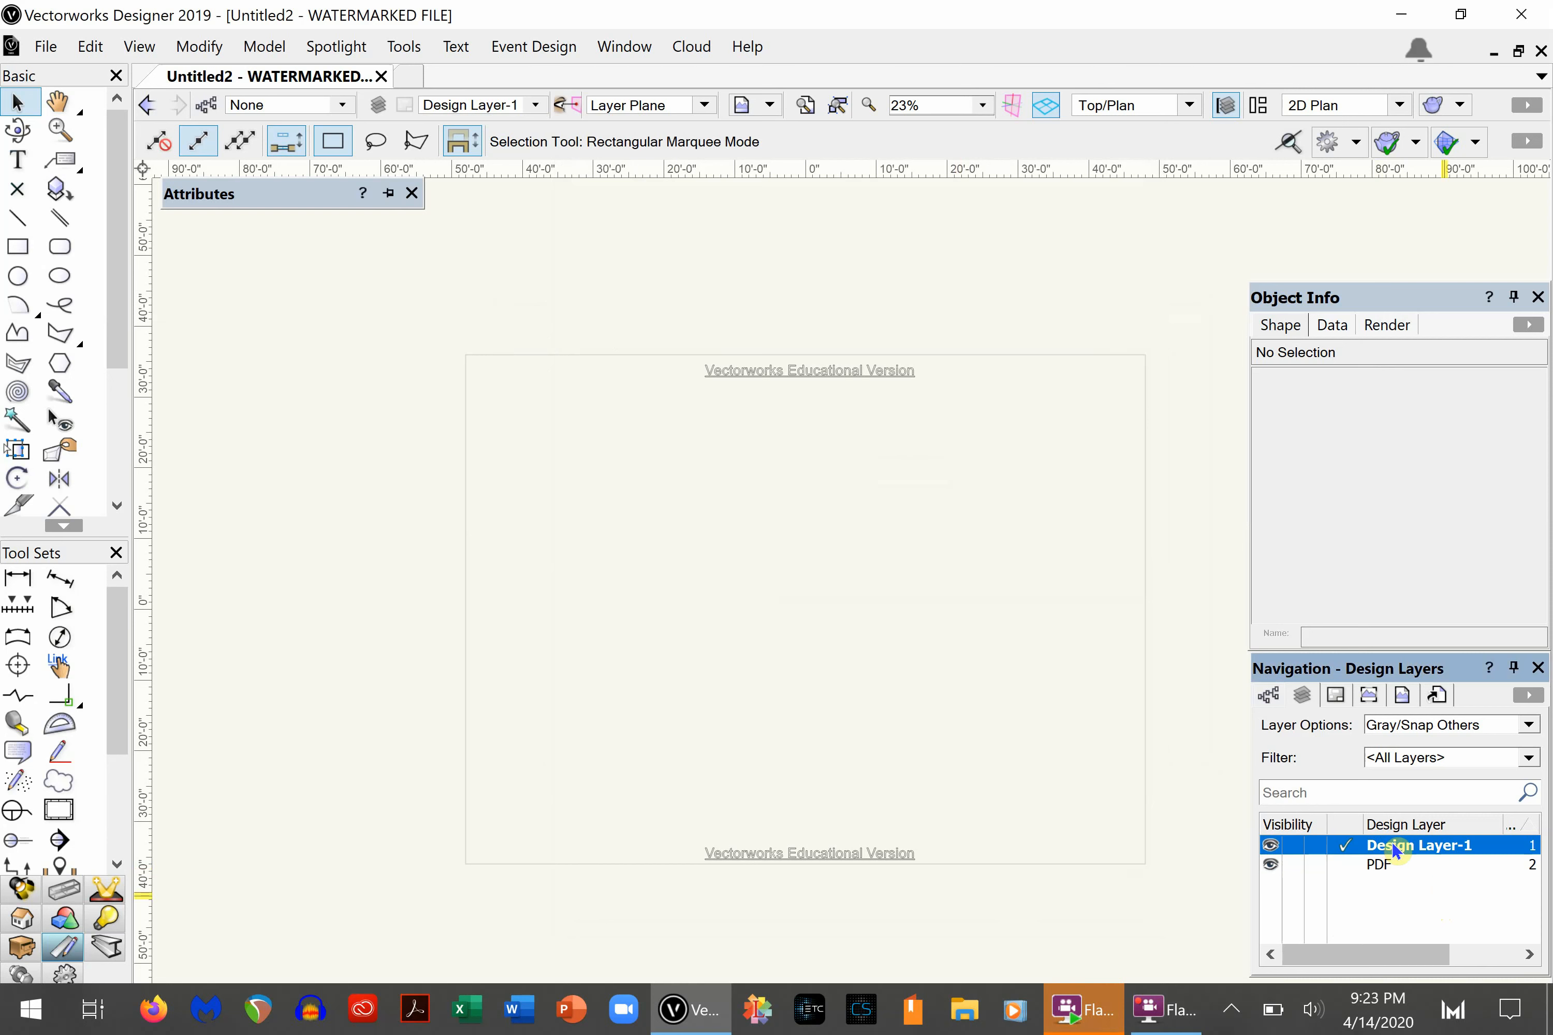
right_click(1392, 841)
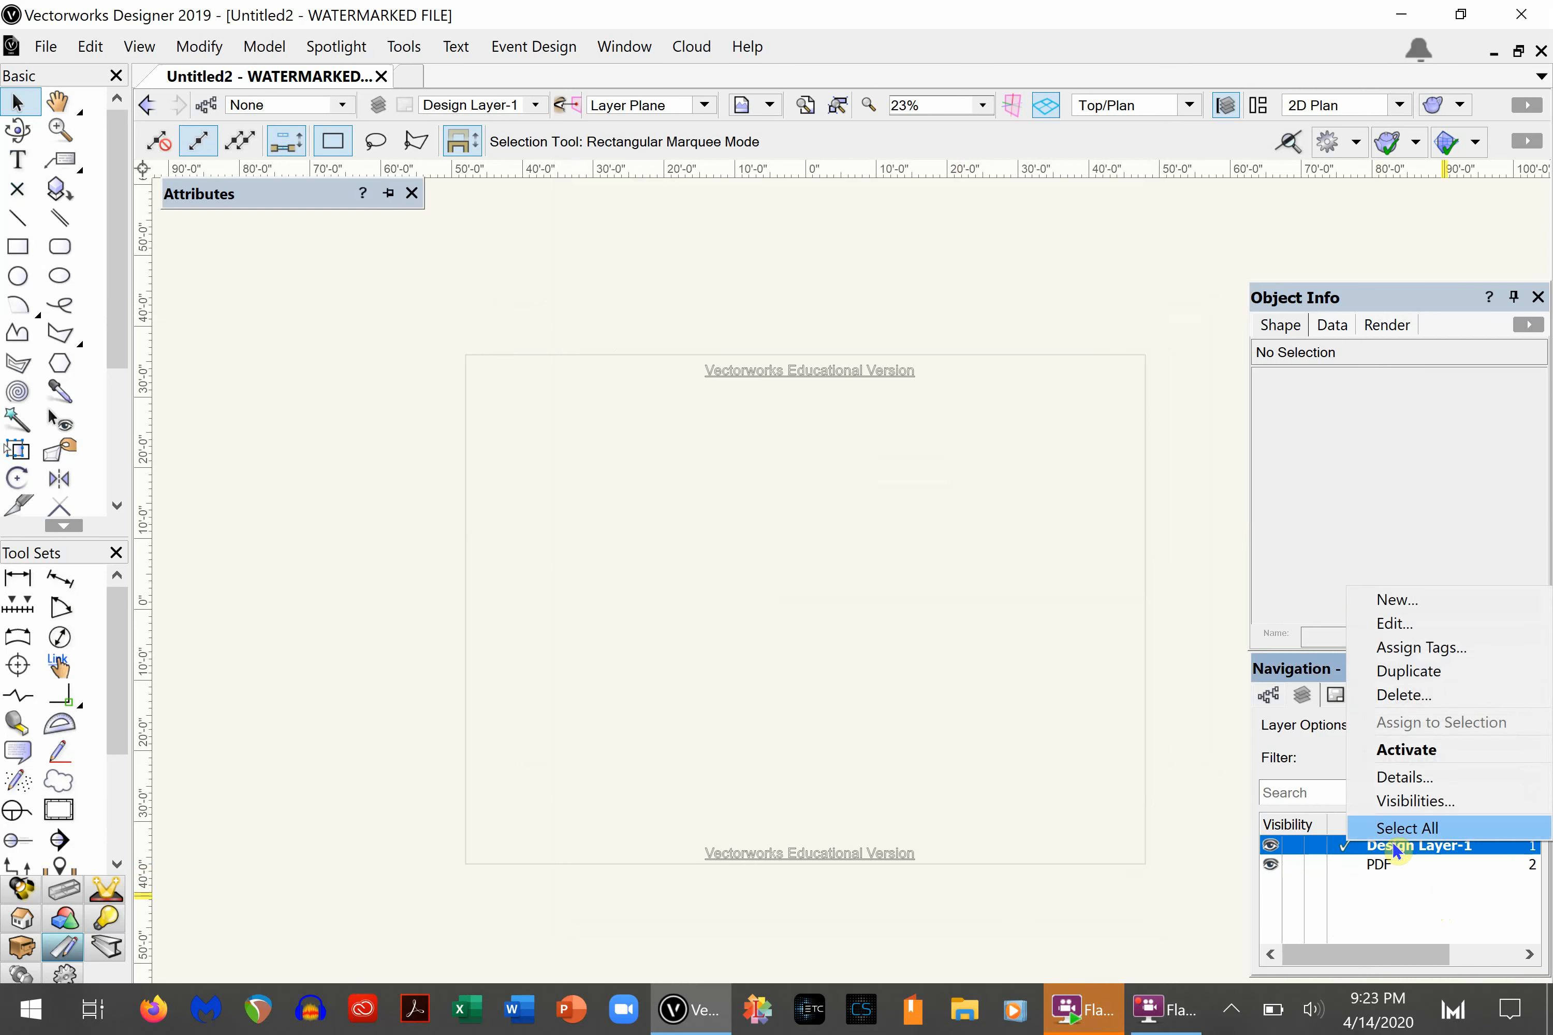
left_click(1401, 629)
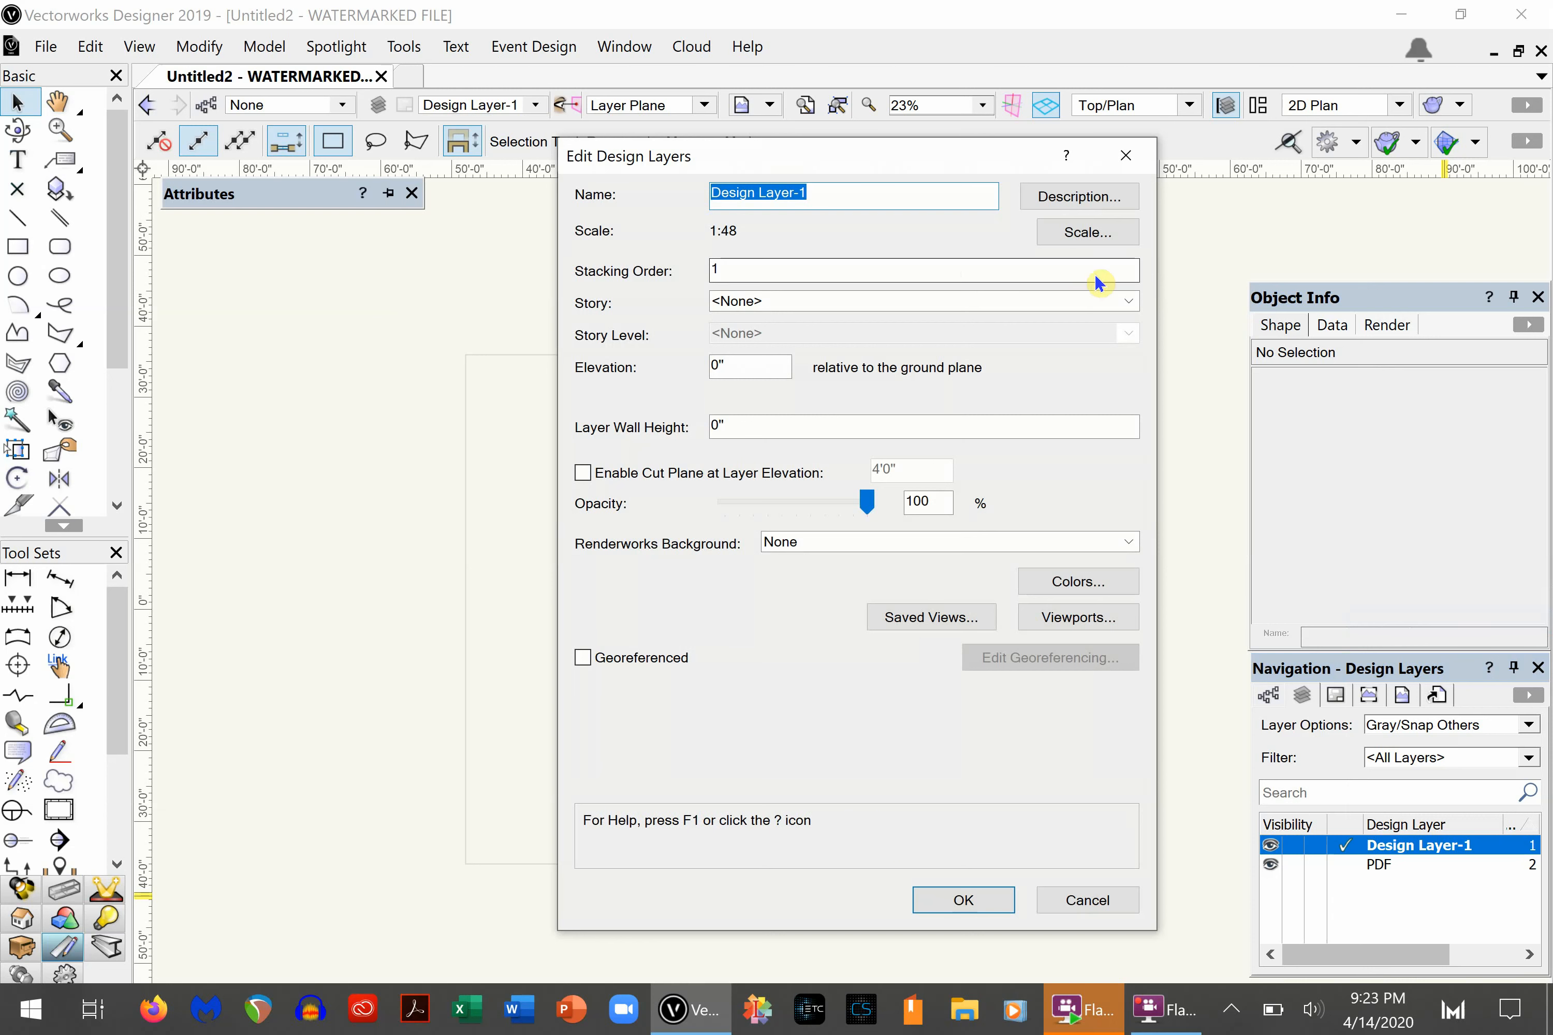
left_click(1090, 232)
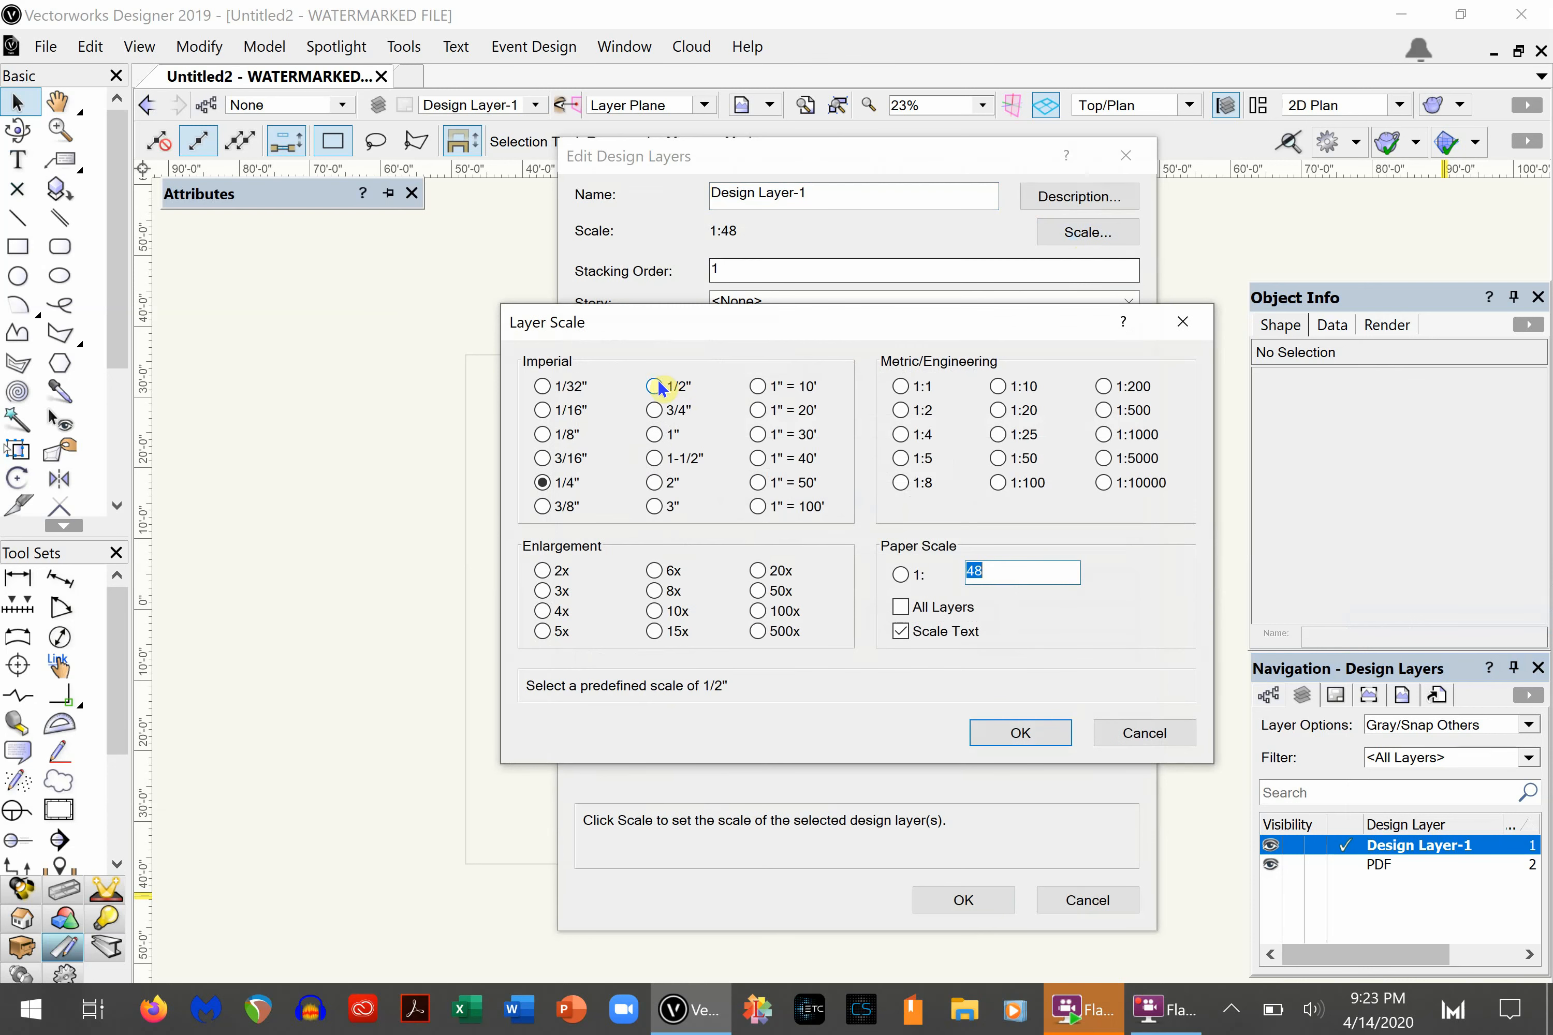
left_click(654, 387)
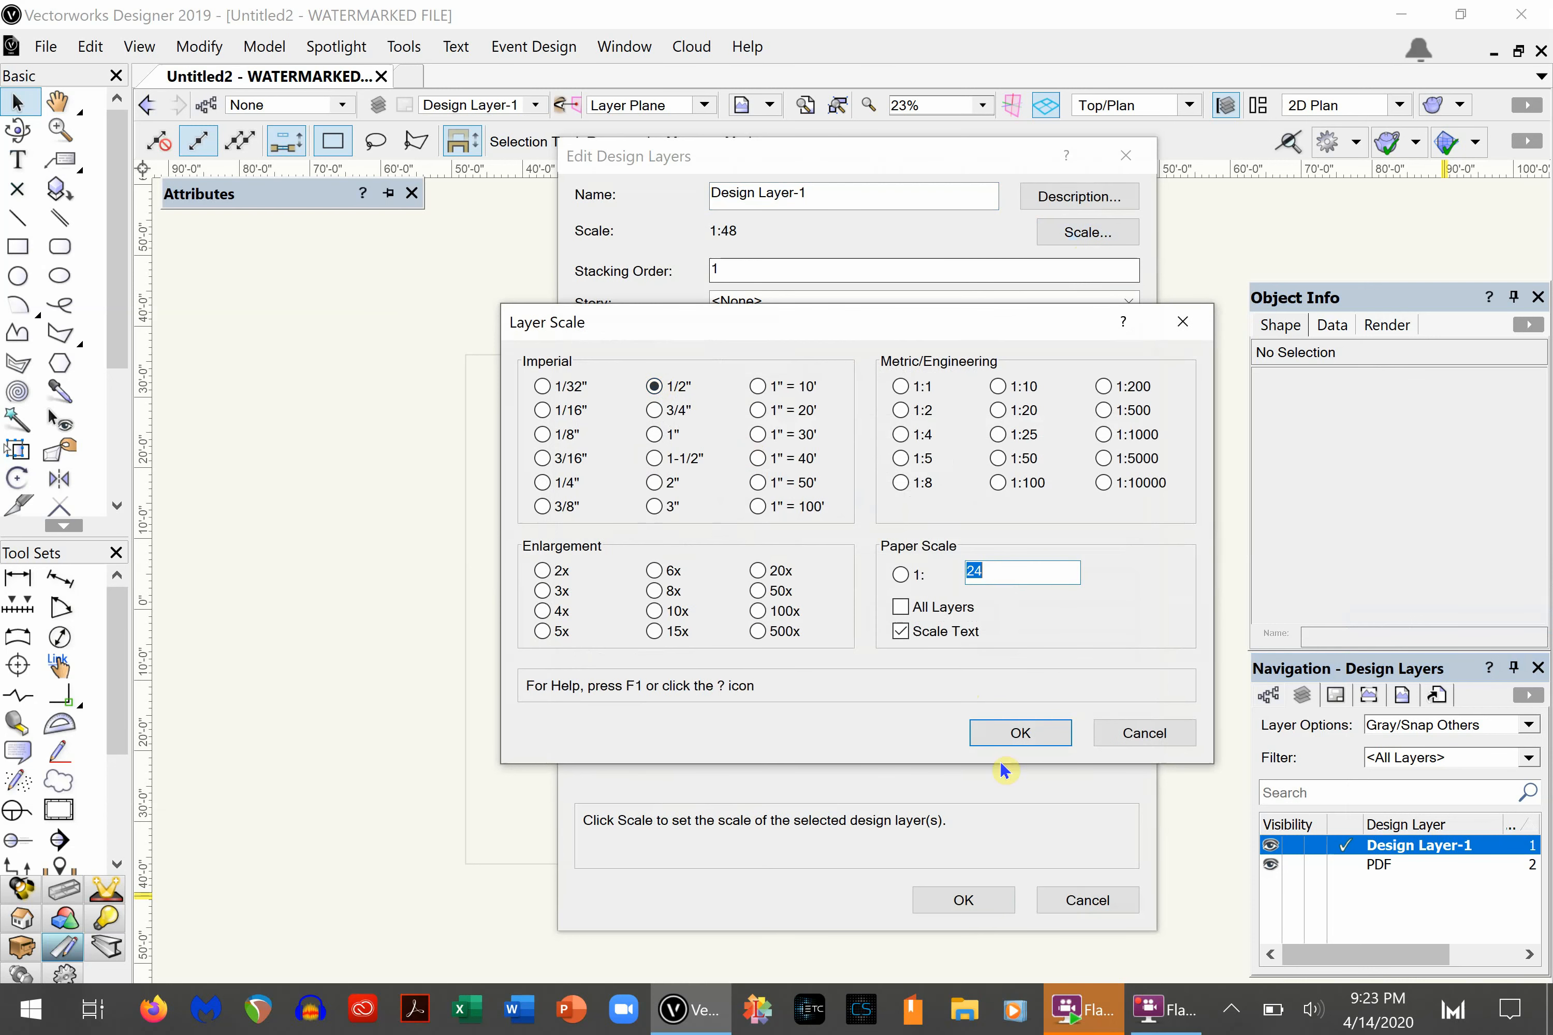
left_click(1012, 729)
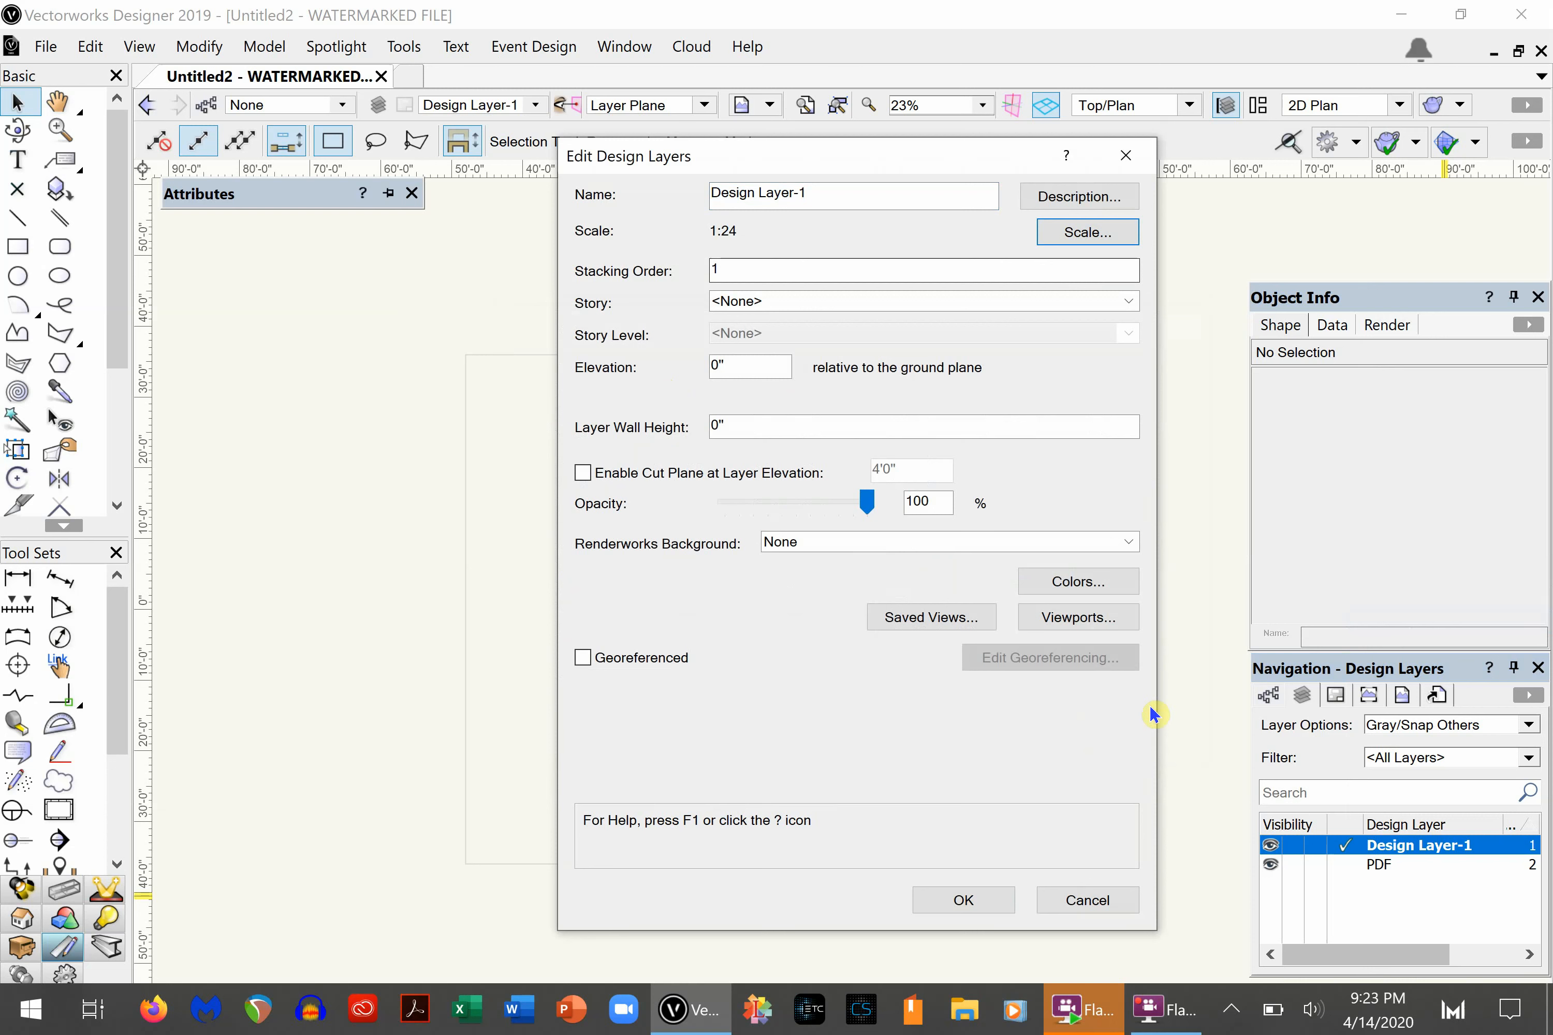
left_click(958, 899)
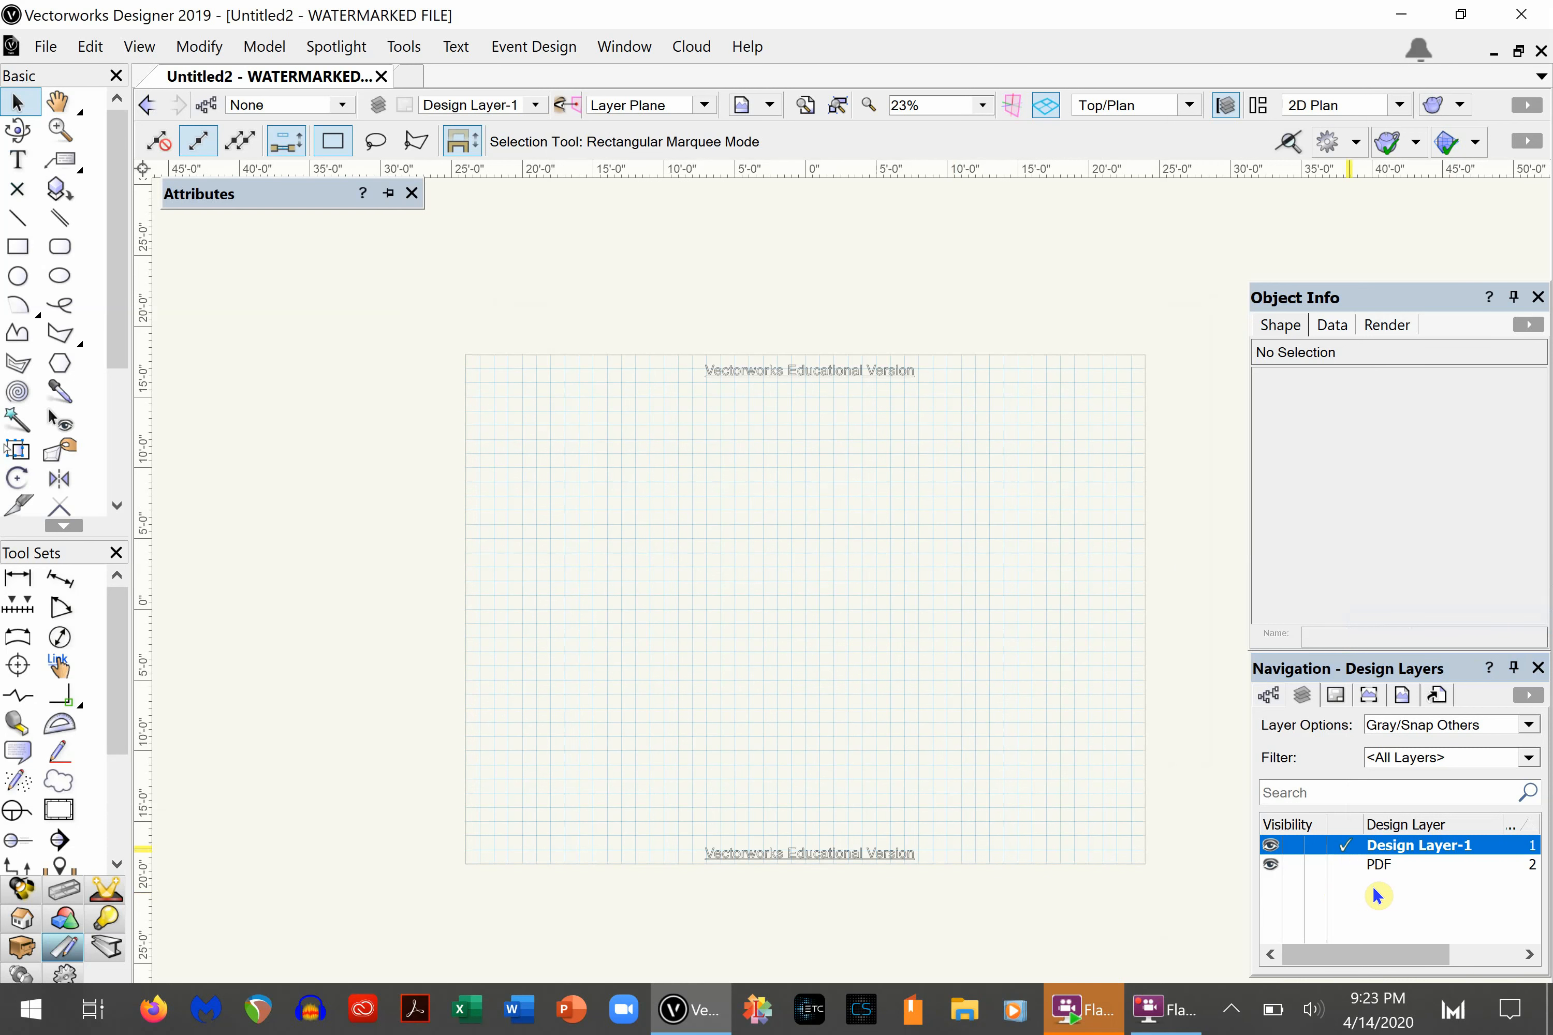
- Make the PDF design layer the active layer
left_click(1296, 917)
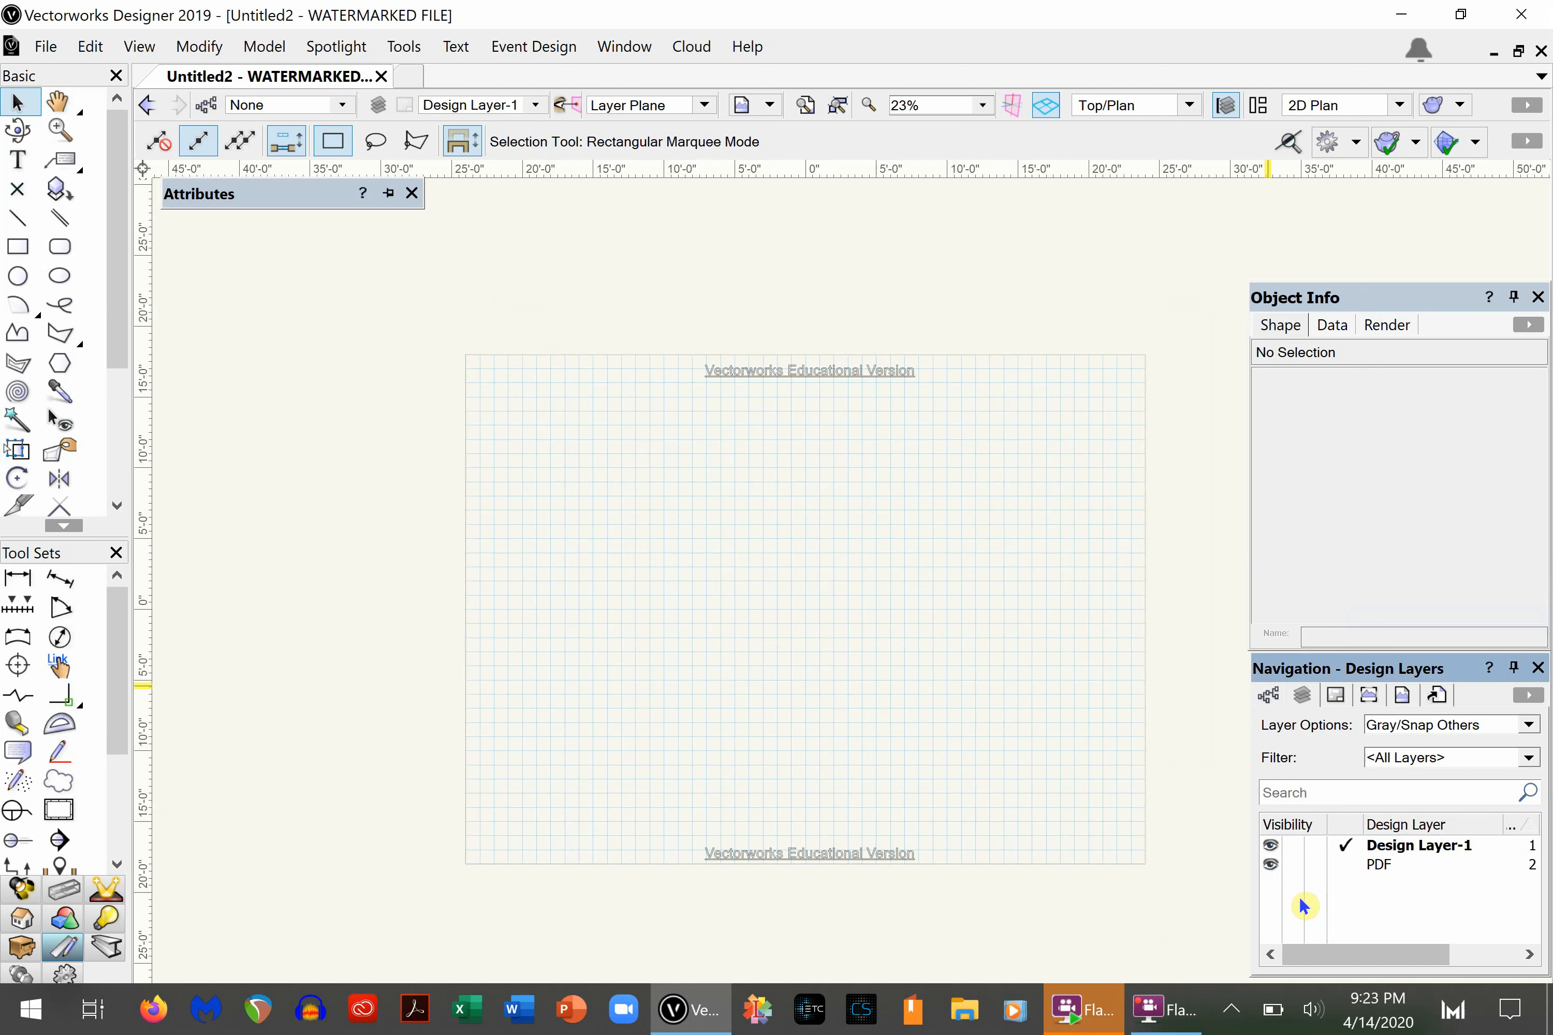
left_click(1378, 866)
double_click(1378, 865)
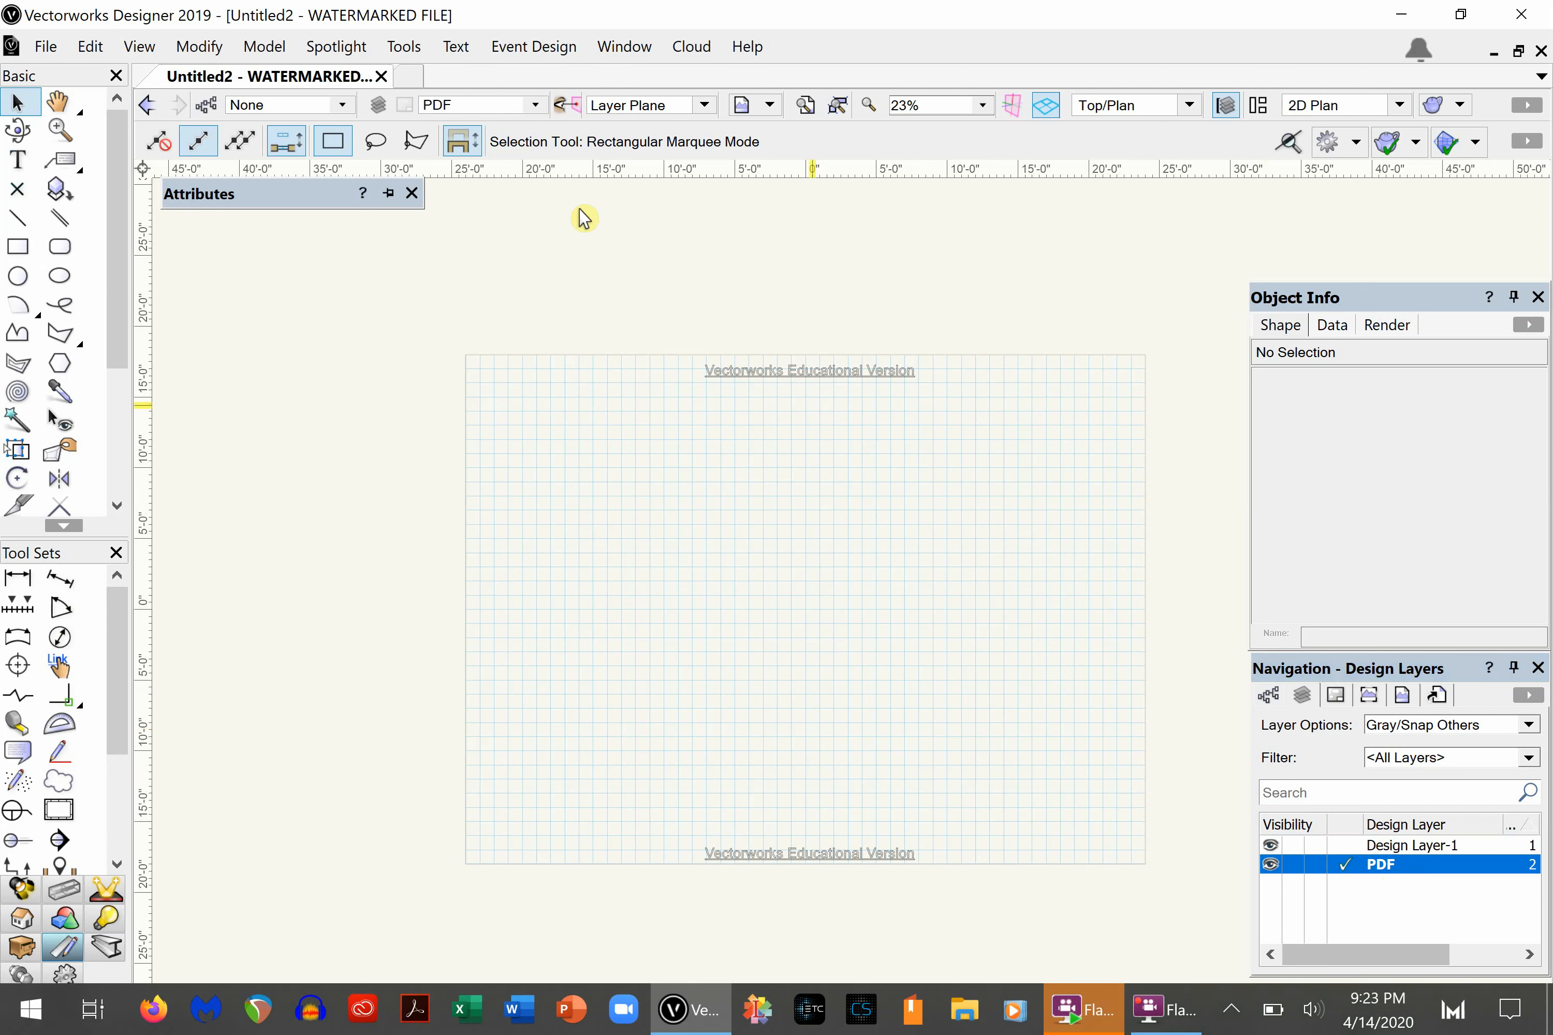
- Import page 1 of the Witch's Castle PDF onto the PDF design layer with Snap to Geometry enabled
left_click(536, 106)
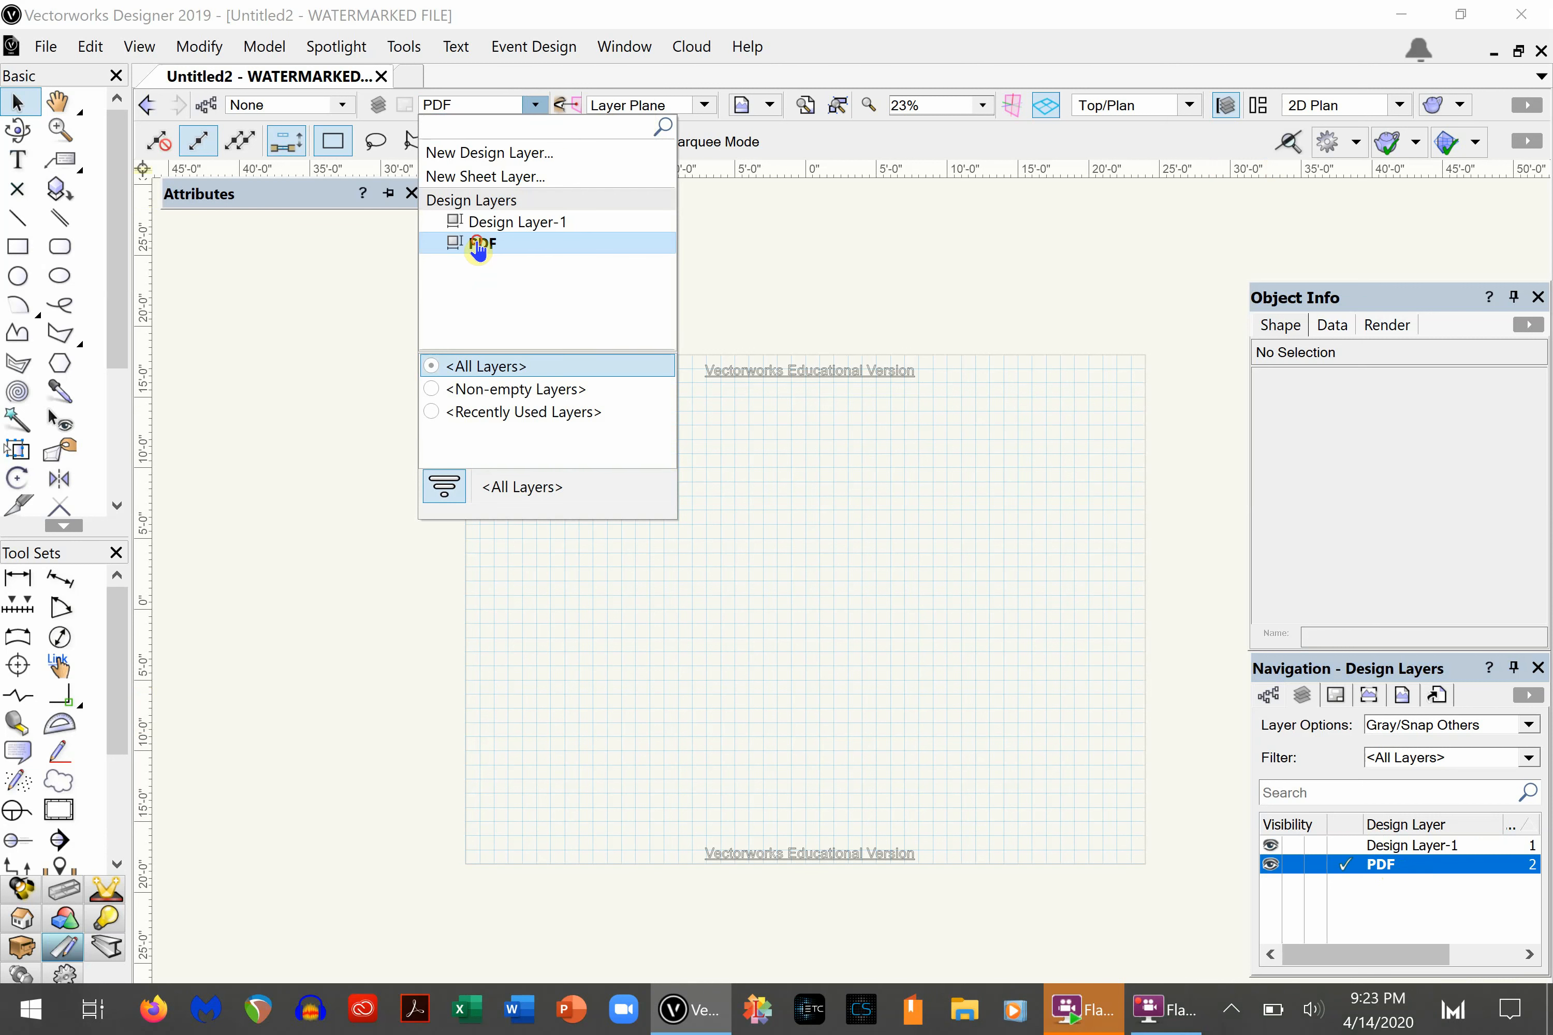
left_click(483, 244)
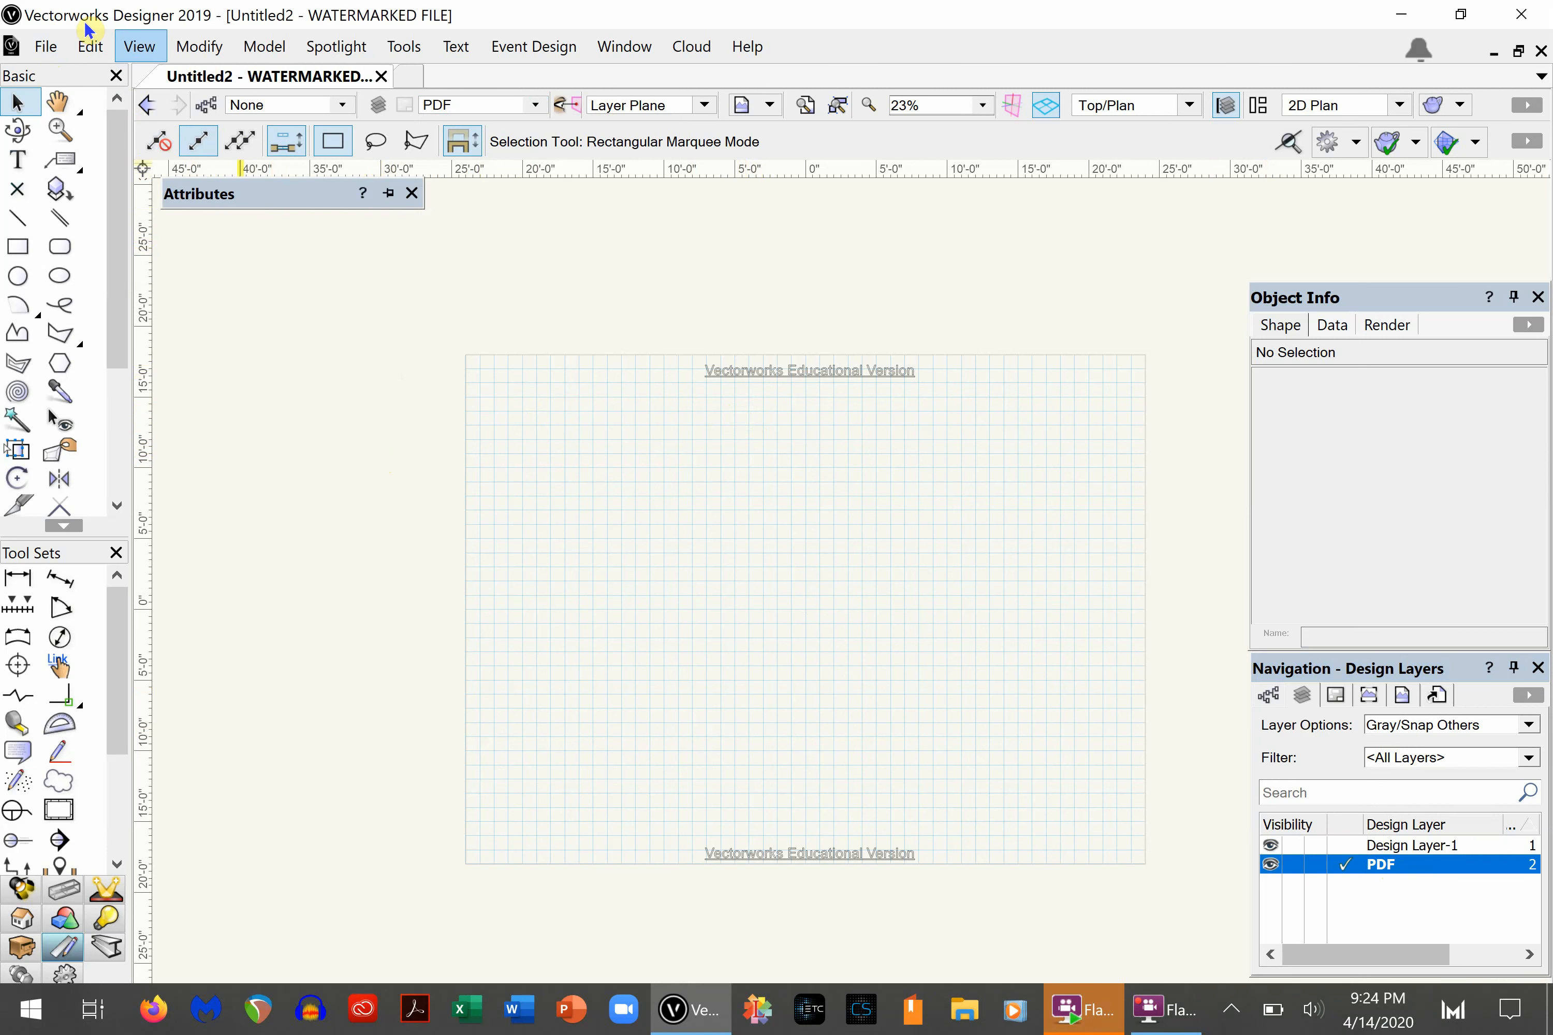
left_click(44, 48)
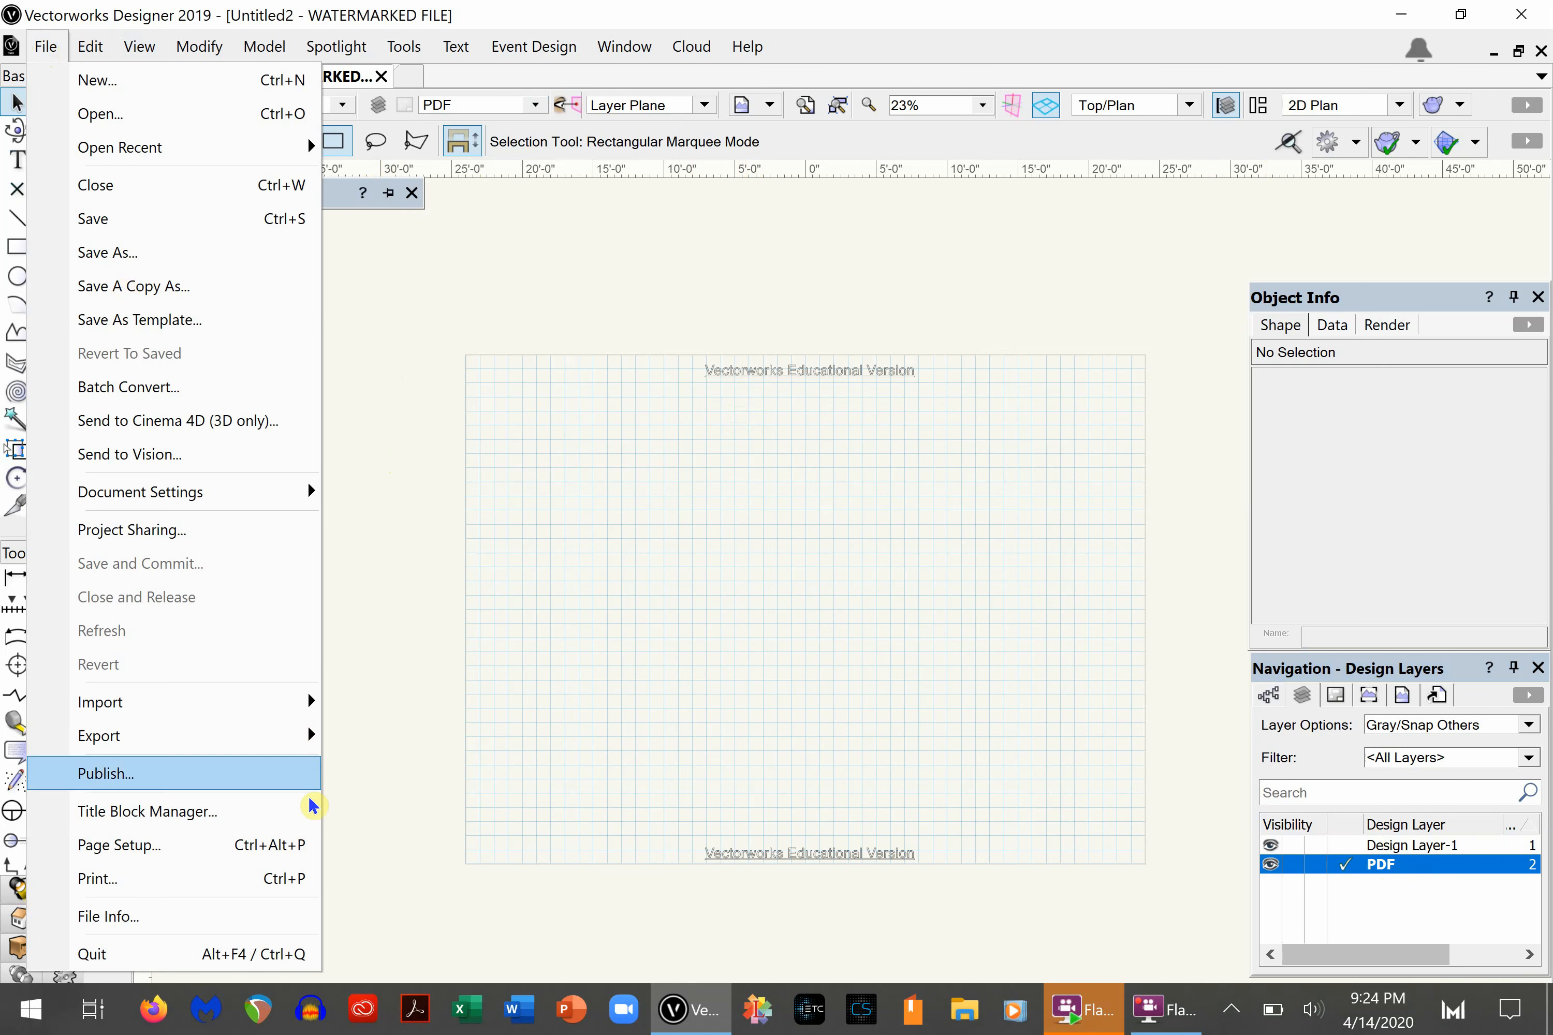
mouse_move(242, 704)
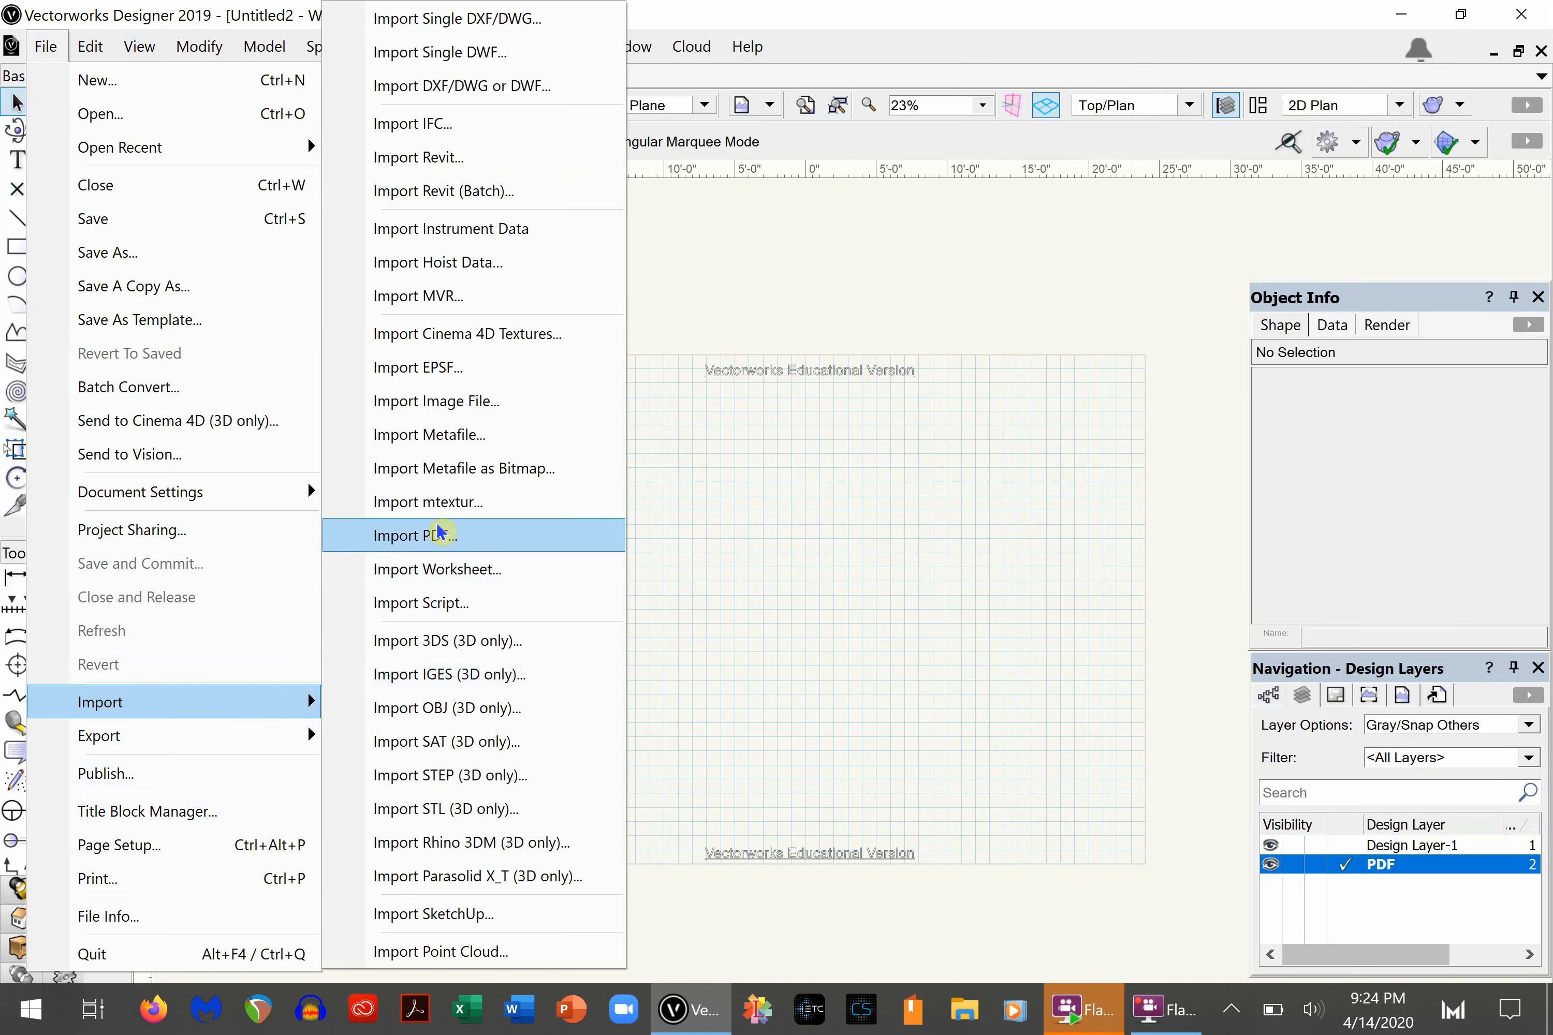
left_click(439, 536)
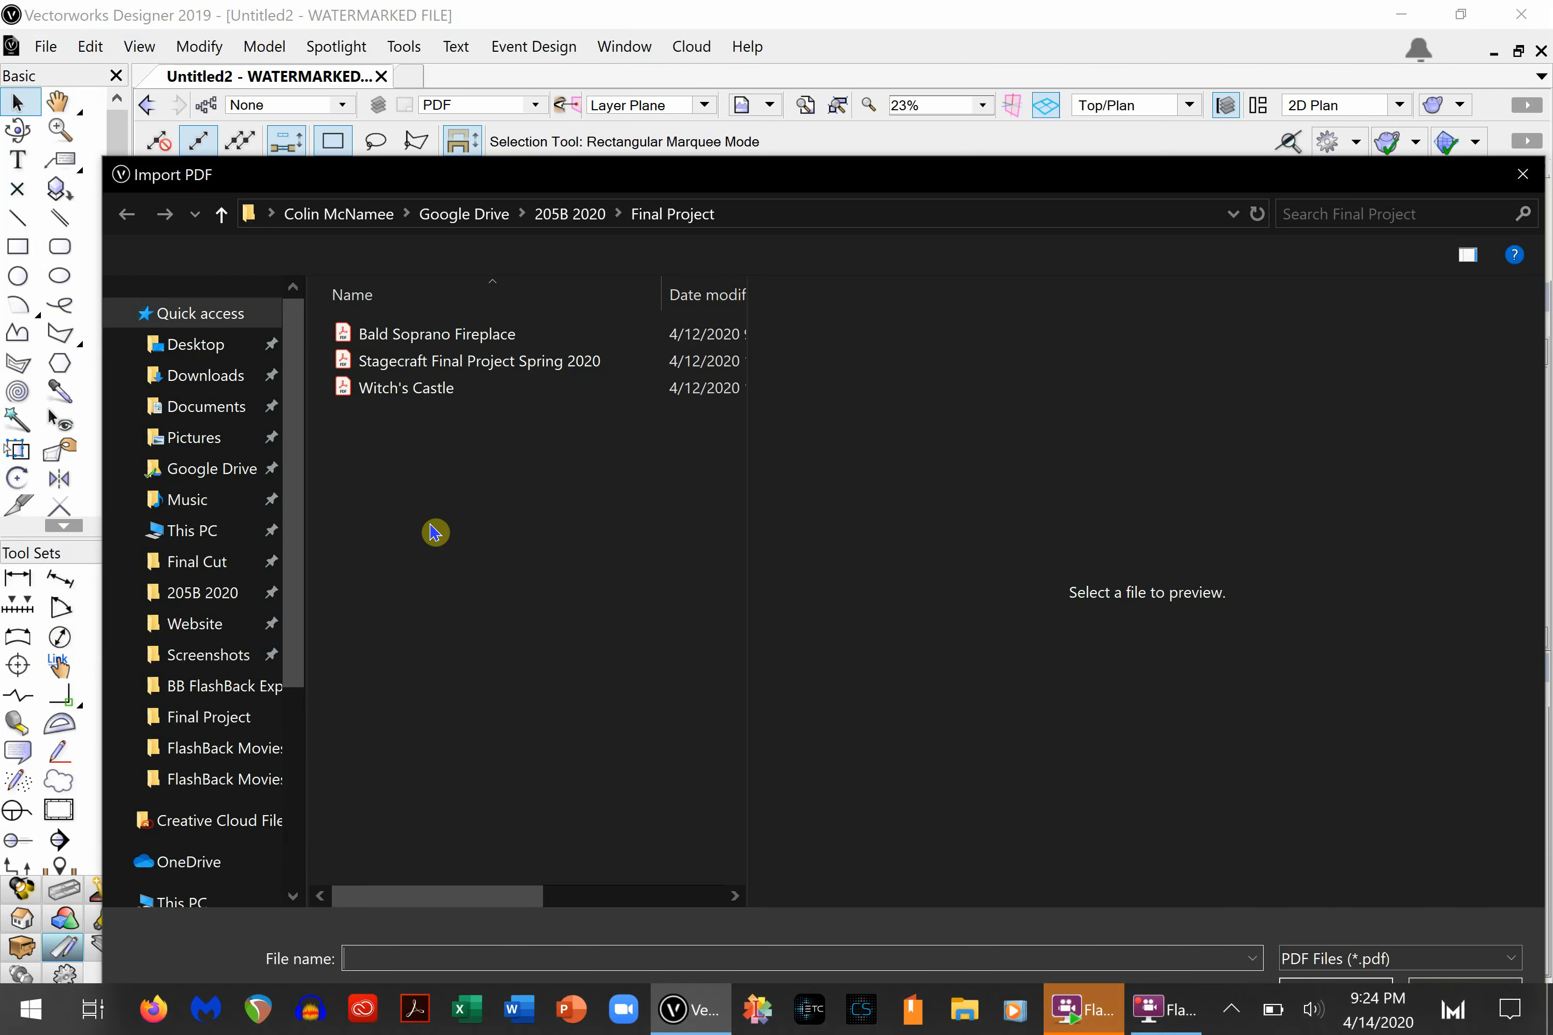
left_click(427, 391)
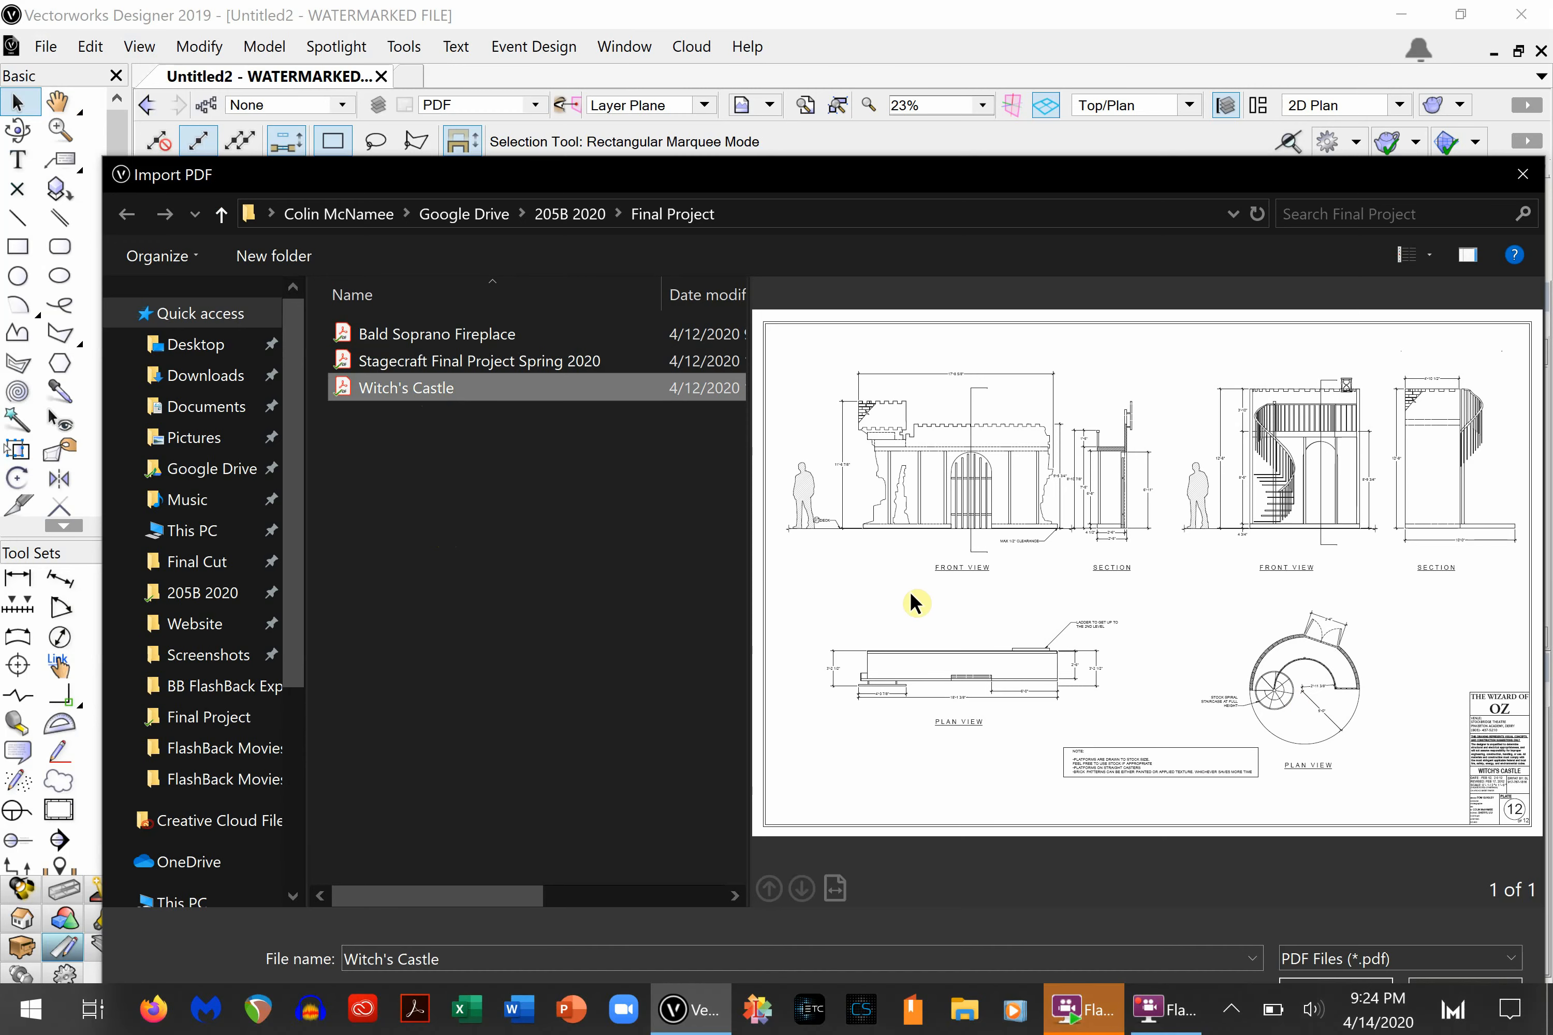
key("Return")
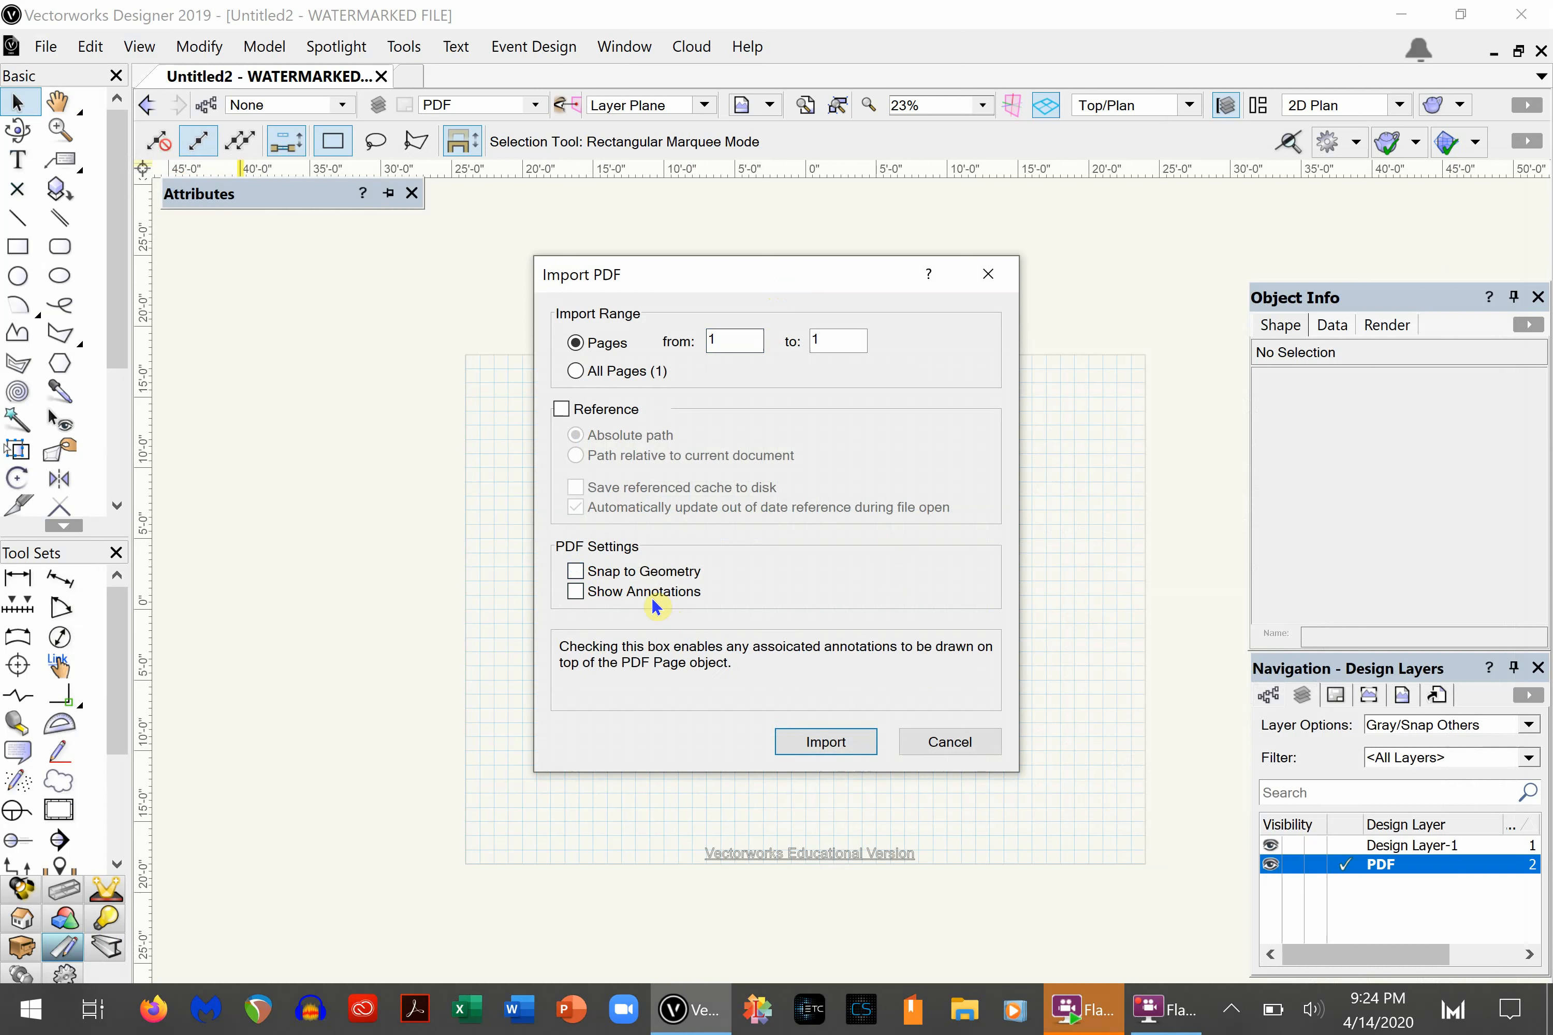
left_click(576, 572)
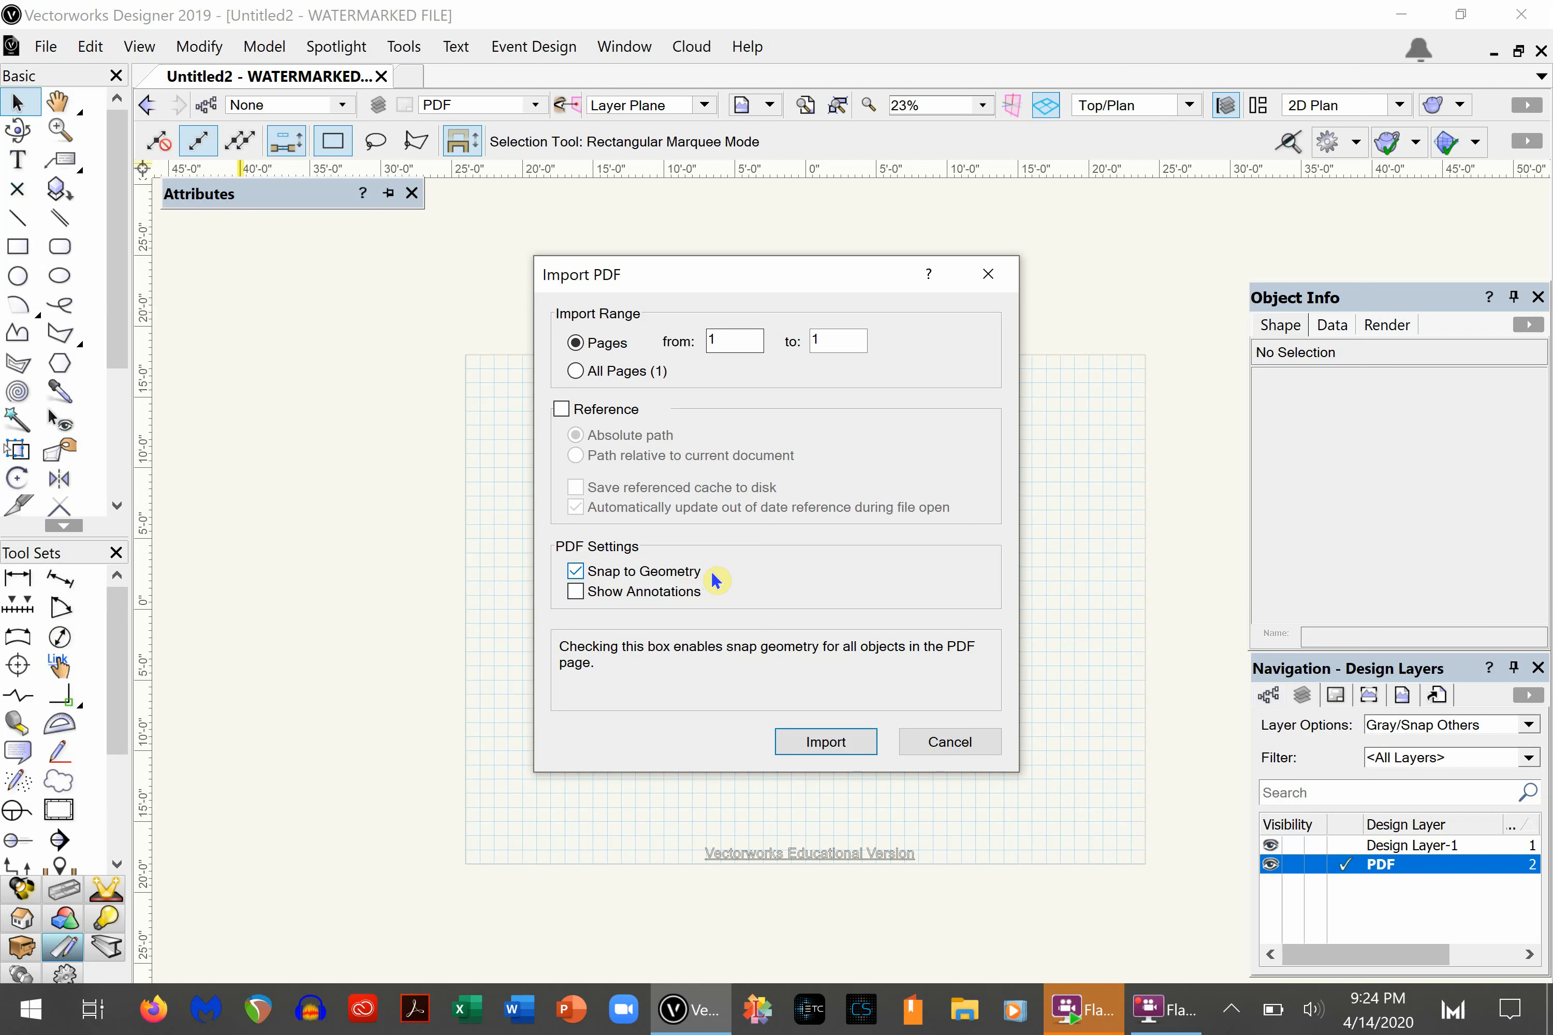
left_click(821, 749)
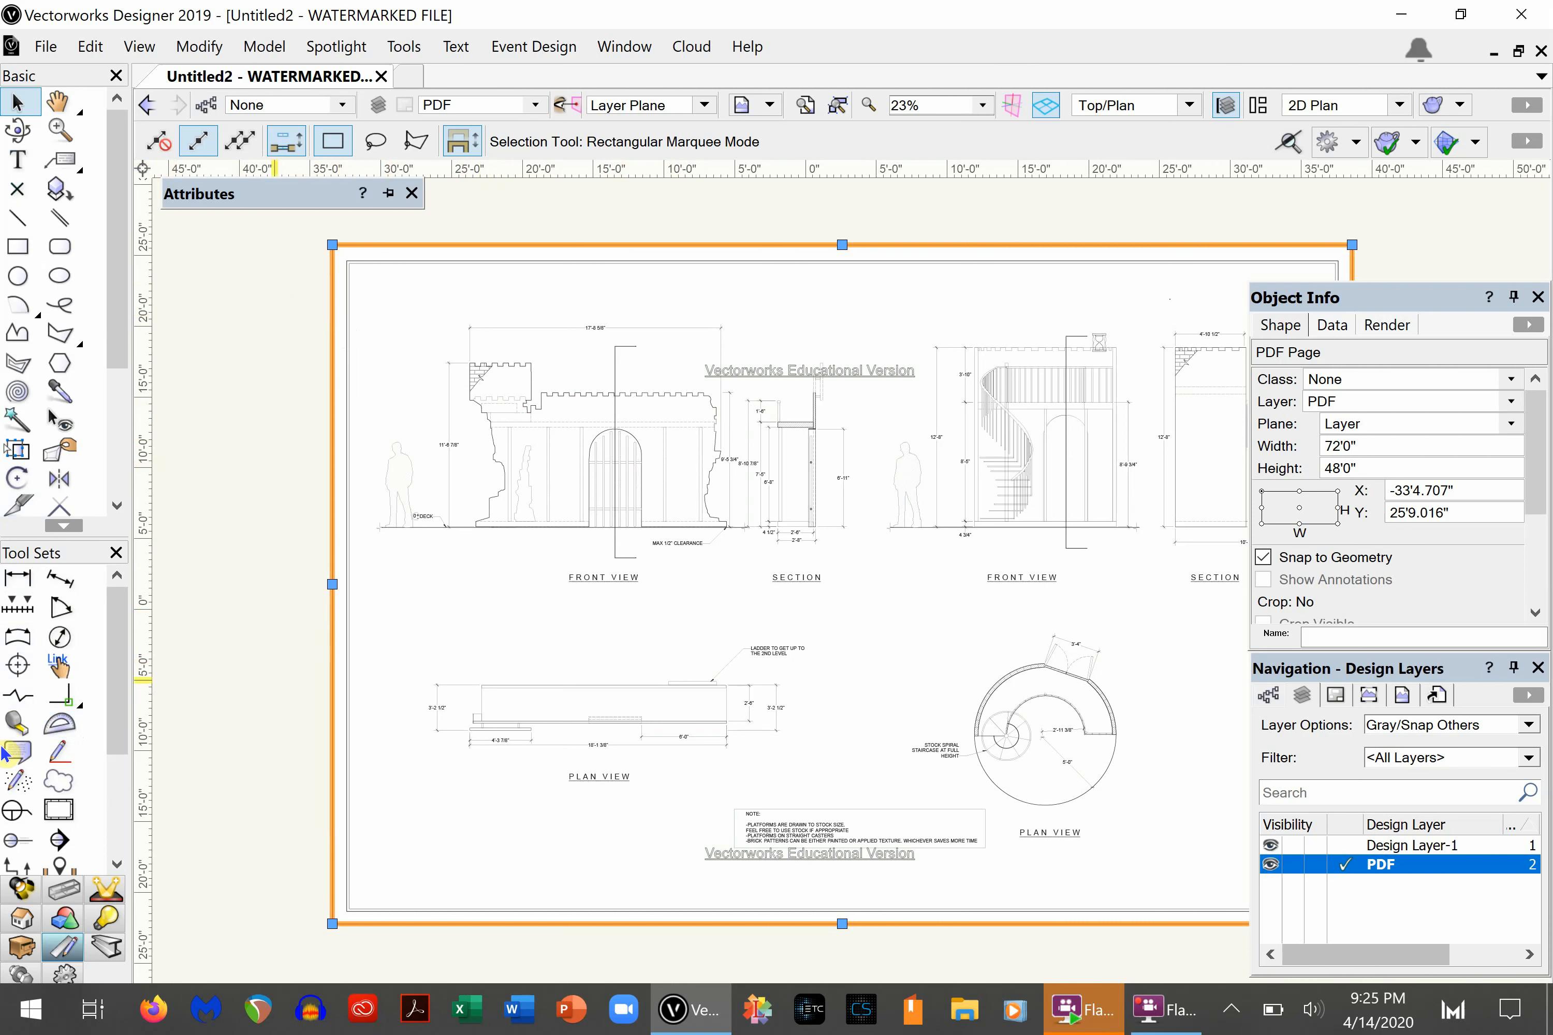
- Try to measure the overall height dimension beside the castle's front view with the Tape Measure tool to check the scale
left_click(17, 723)
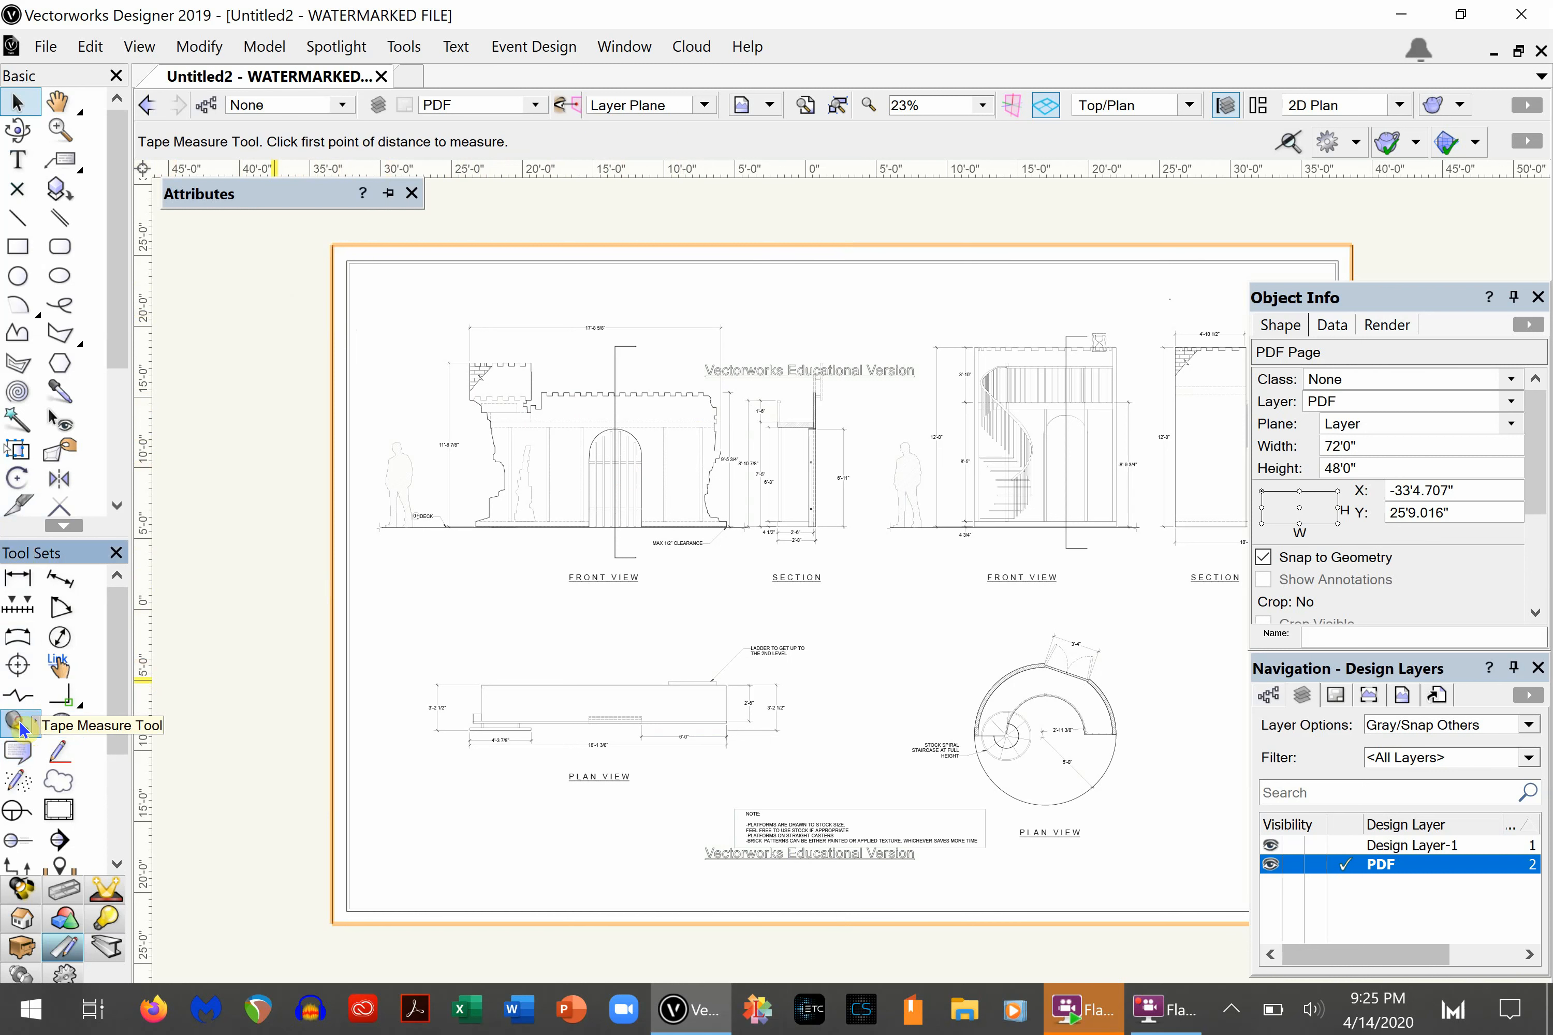
scroll(711, 416, "up", 3)
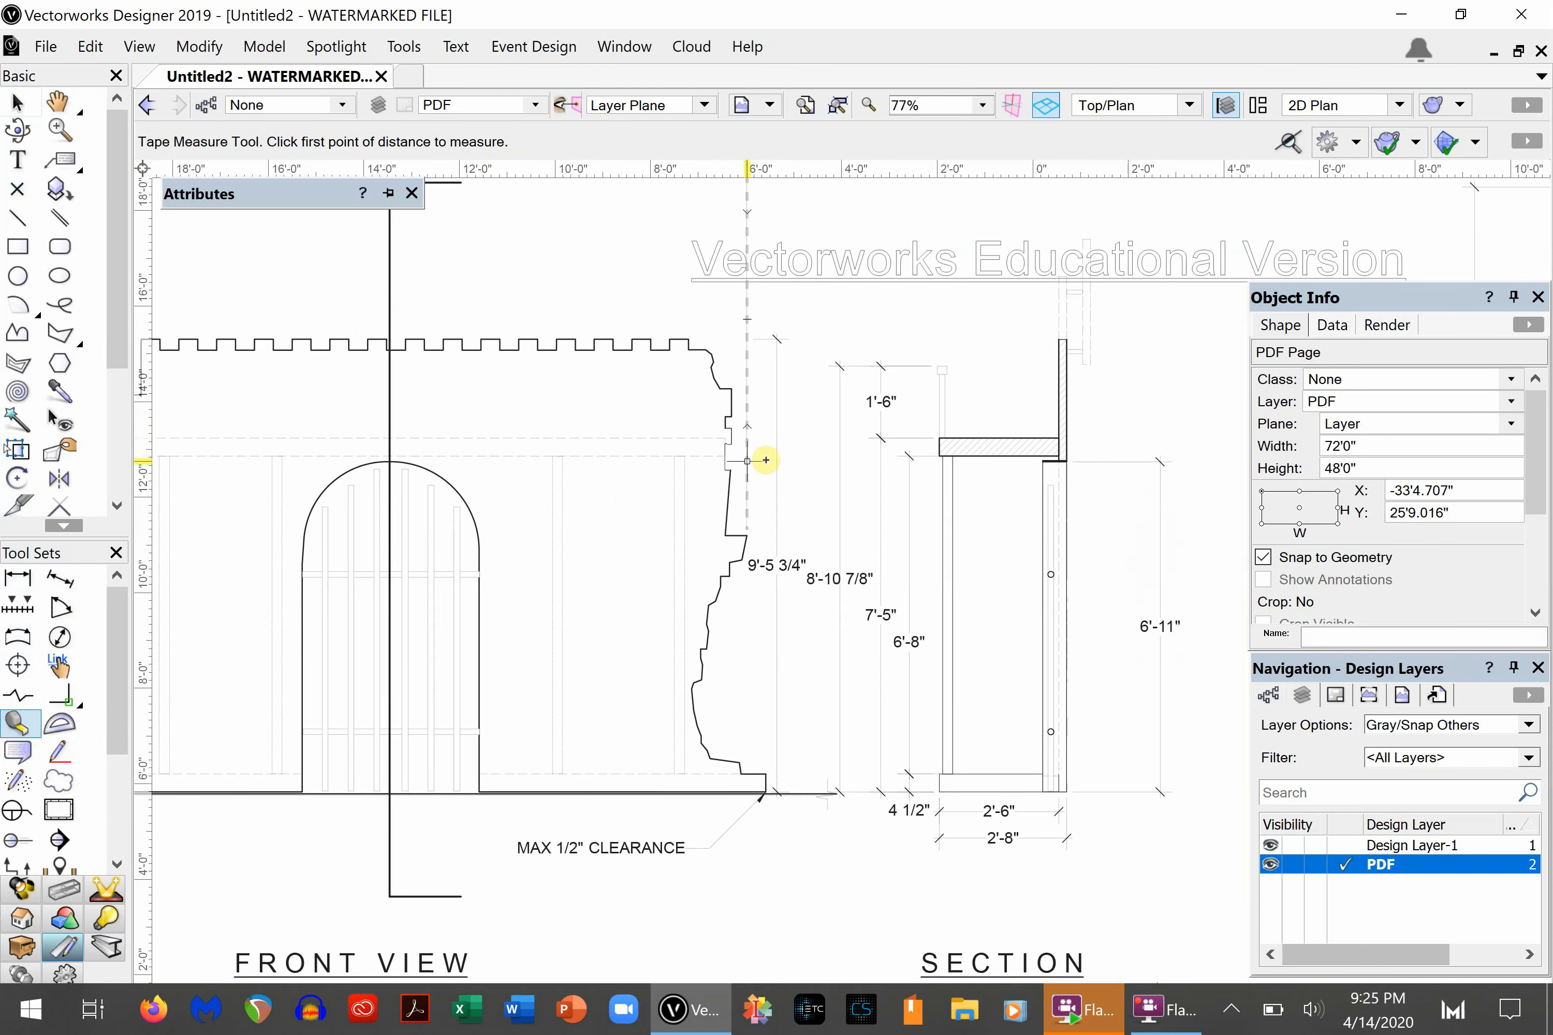
left_click(776, 339)
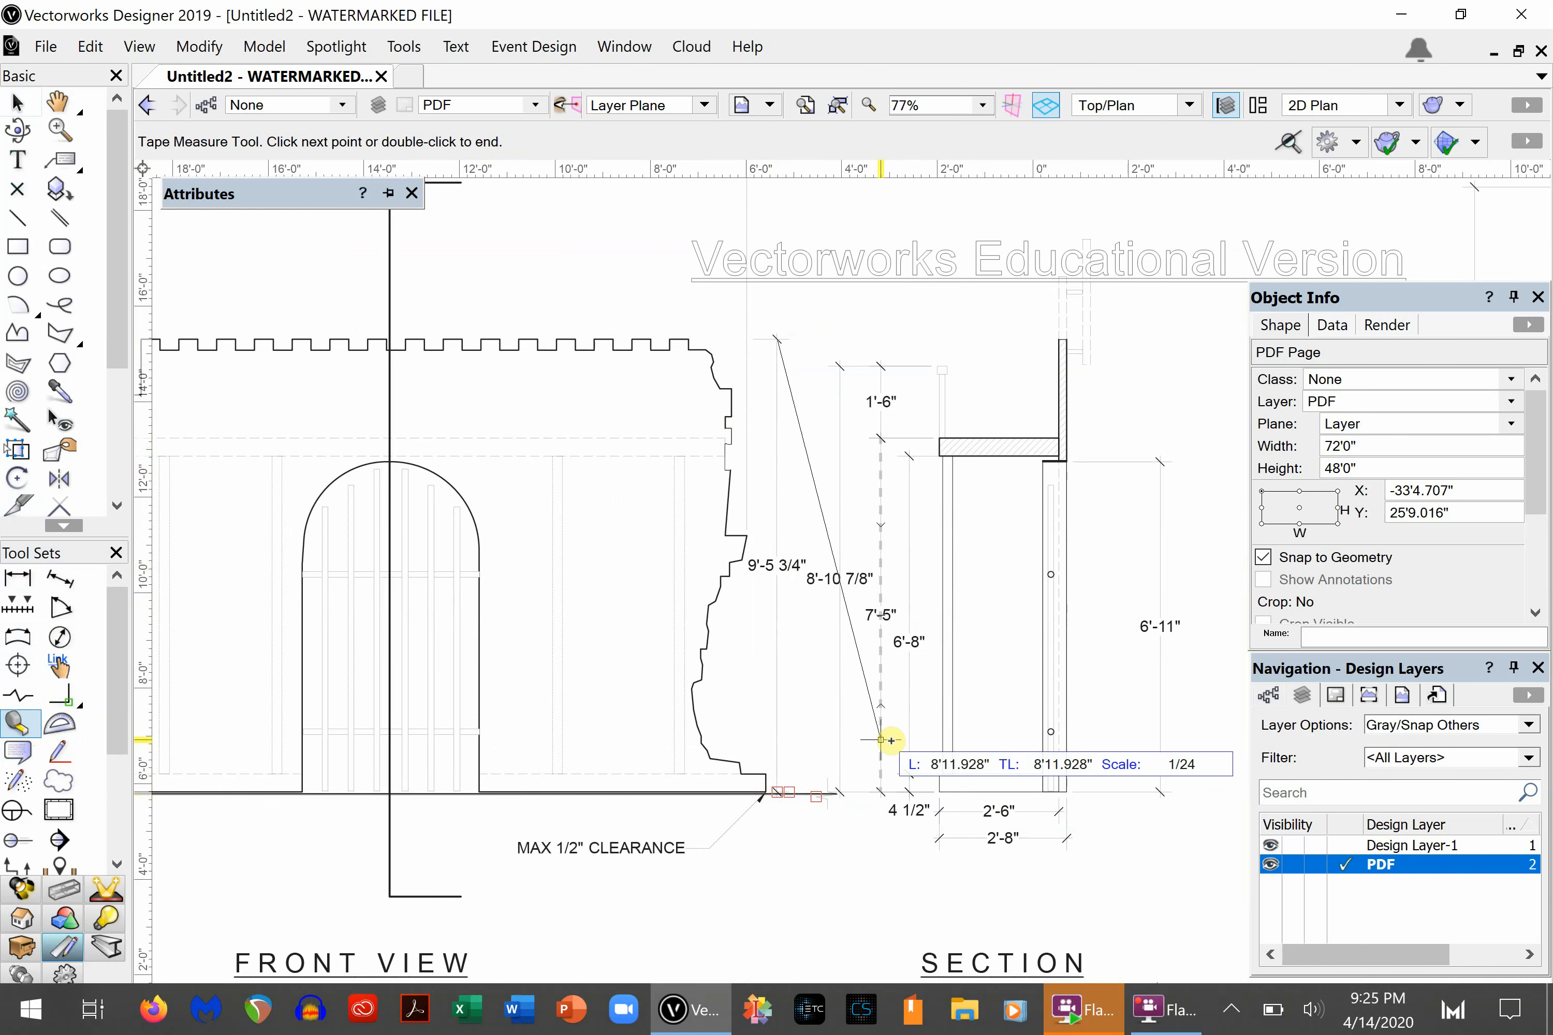
key("Escape")
scroll(760, 567, "down", 4)
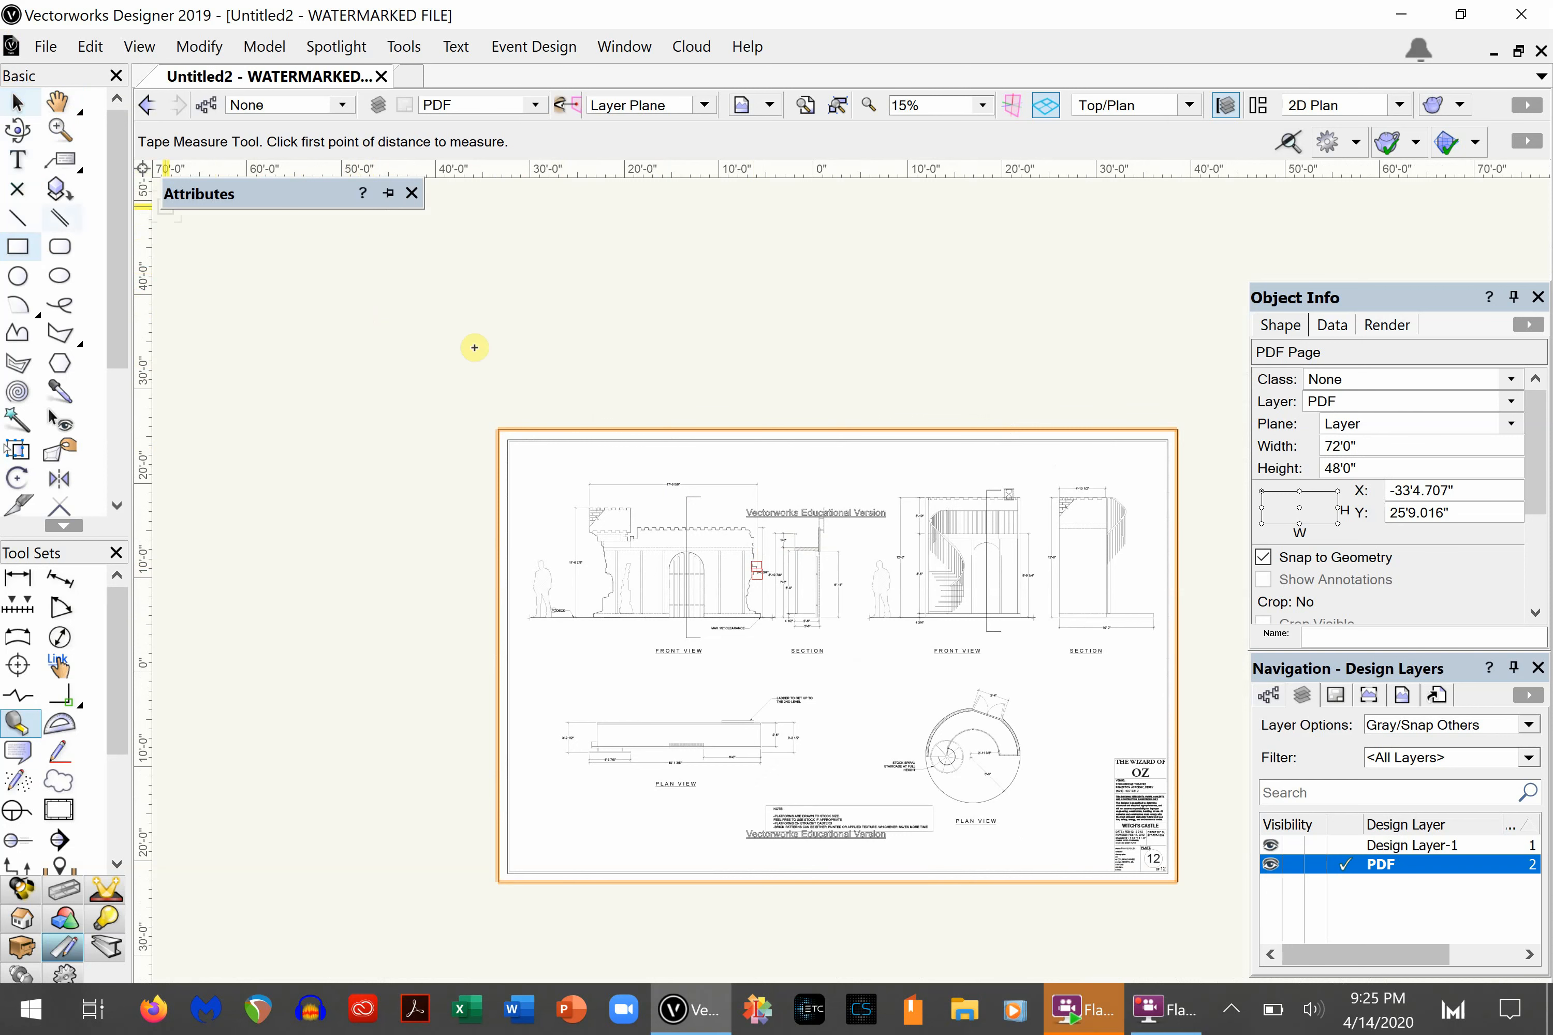
- Crop the PDF page to a rectangle about 23'11" by 17'4" around the castle's front view
scroll(1041, 840, "up", 1)
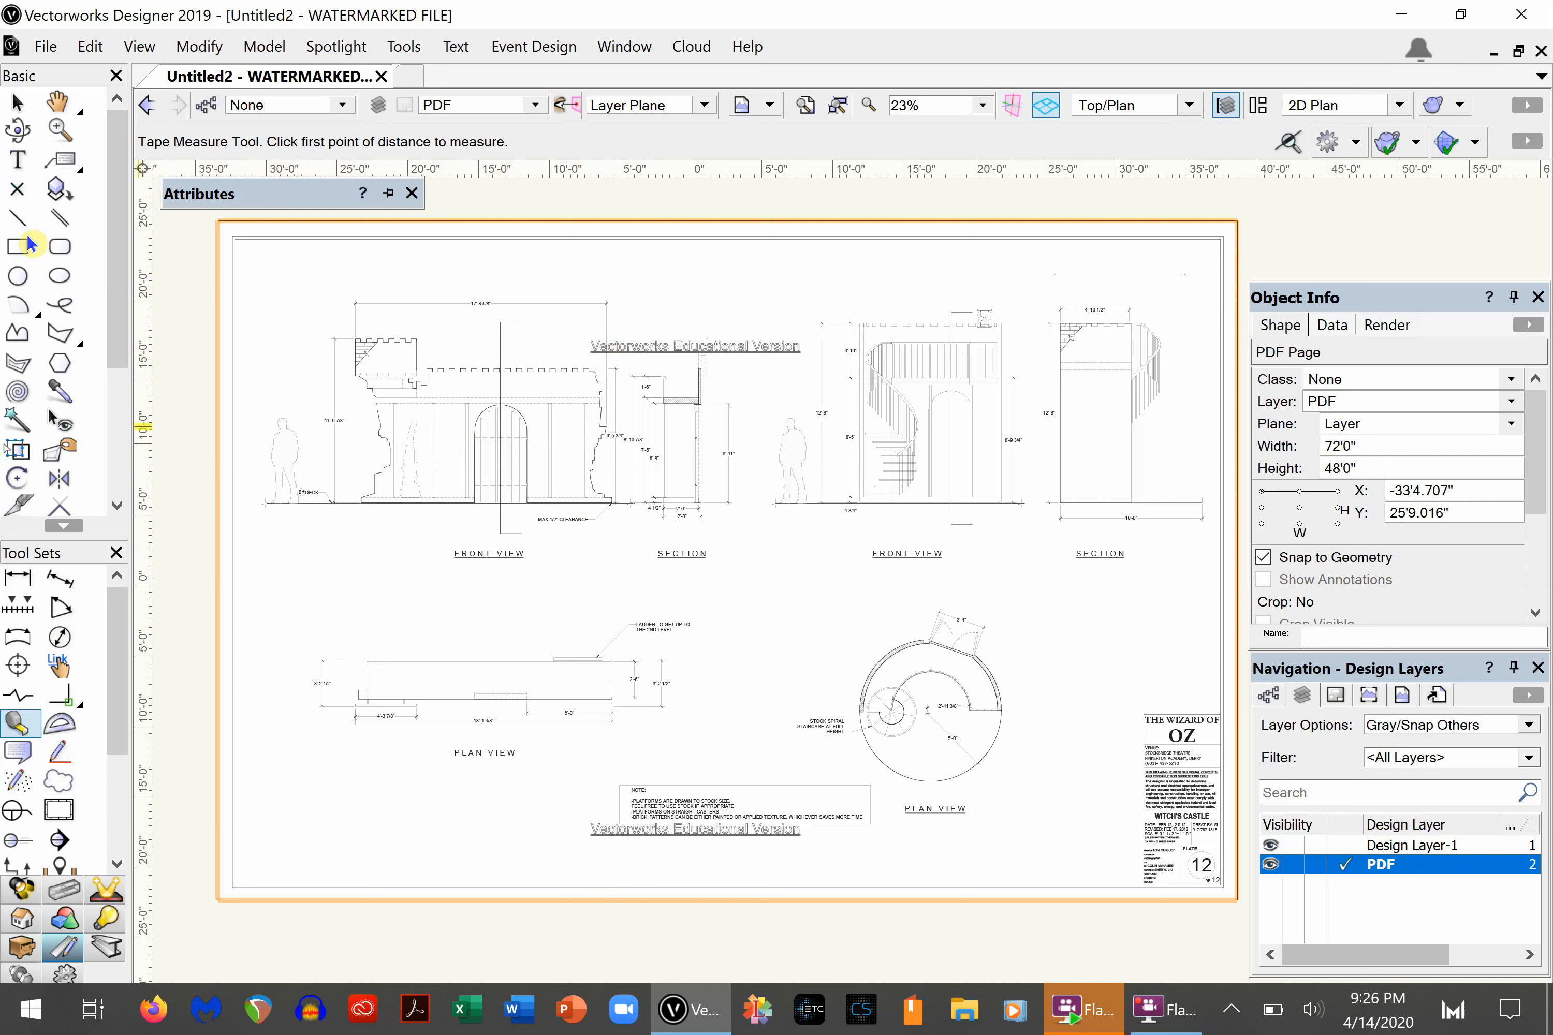
left_click(20, 103)
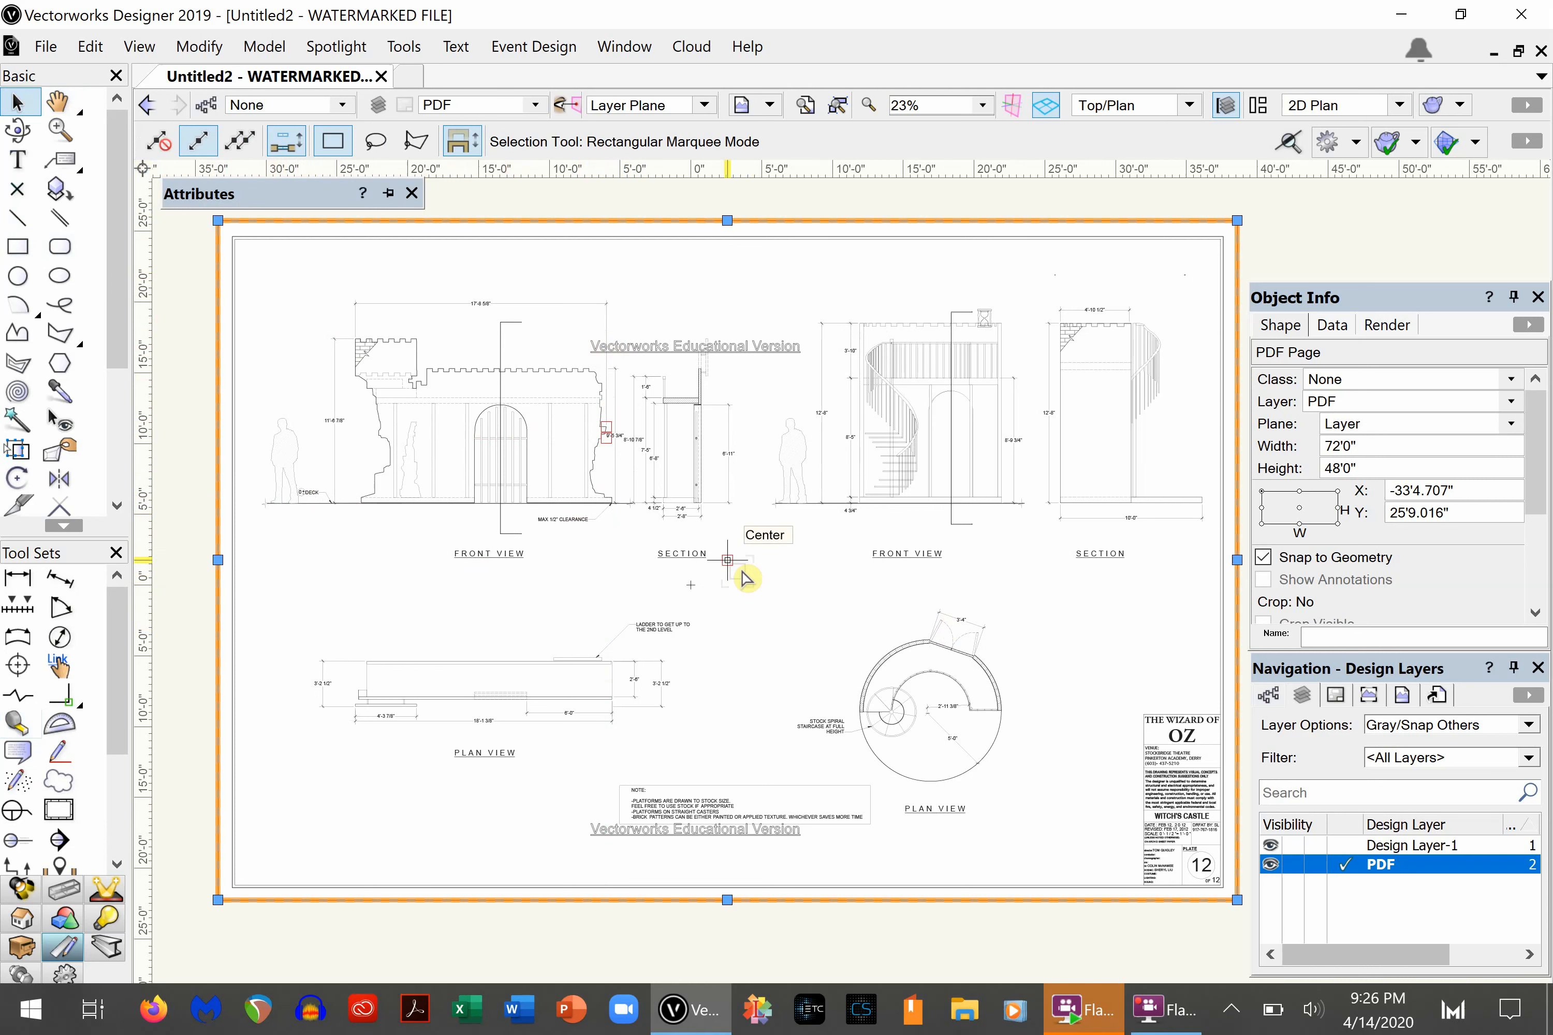
double_click(793, 568)
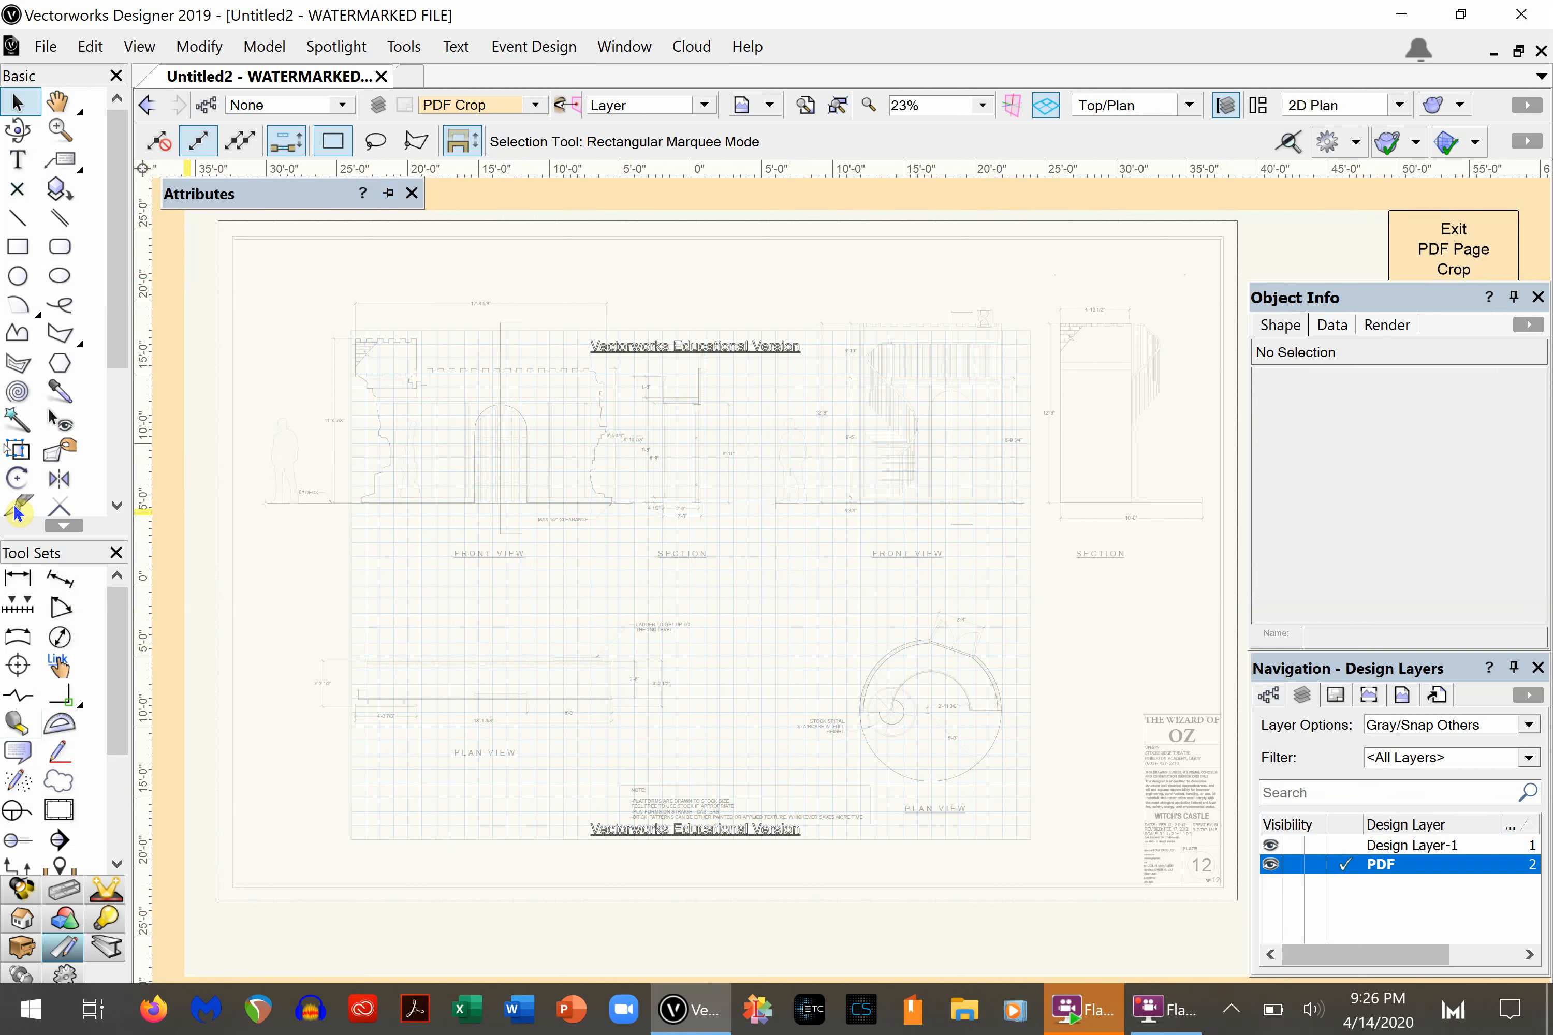
left_click(19, 250)
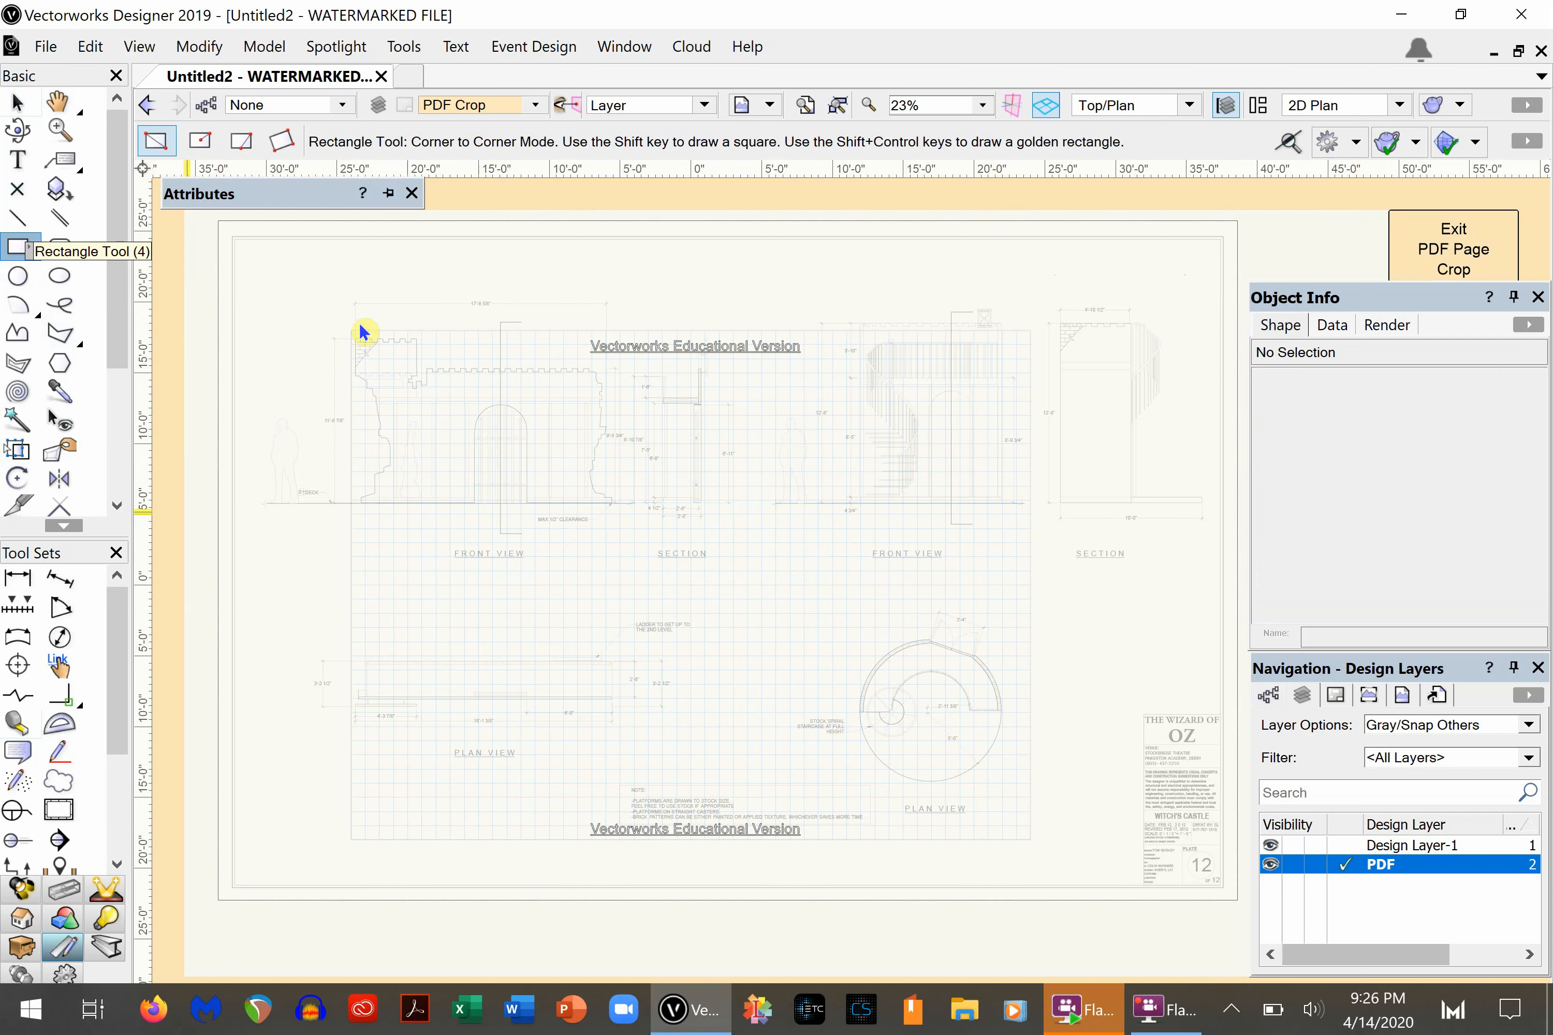
left_click(320, 314)
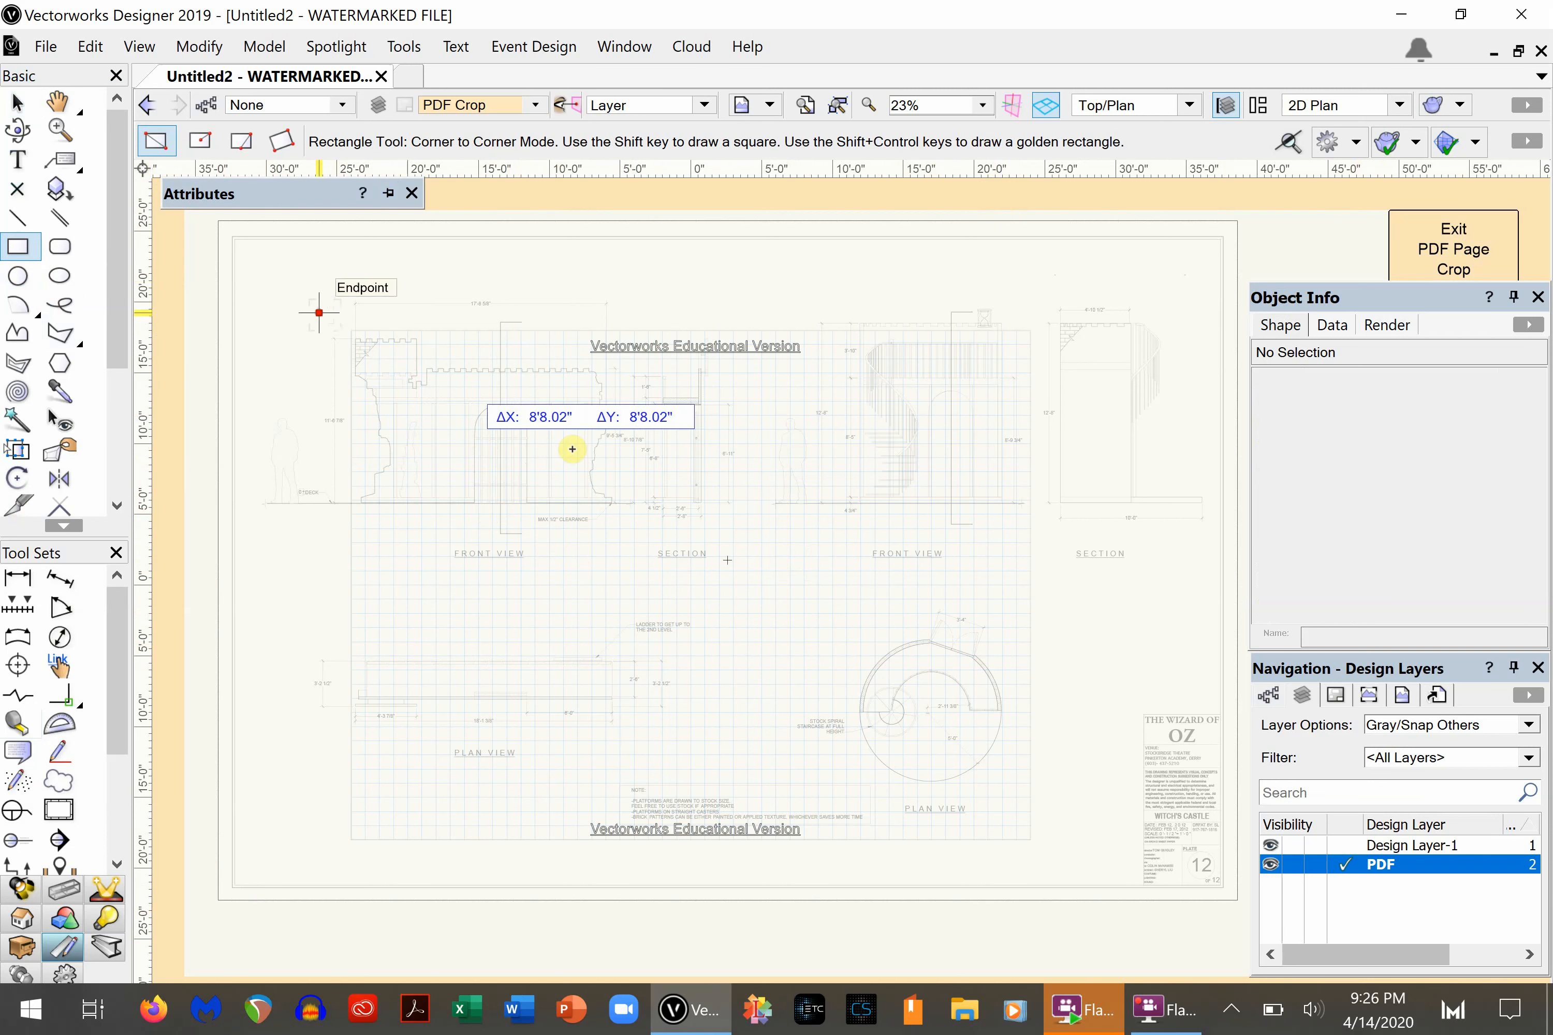
left_click(652, 549)
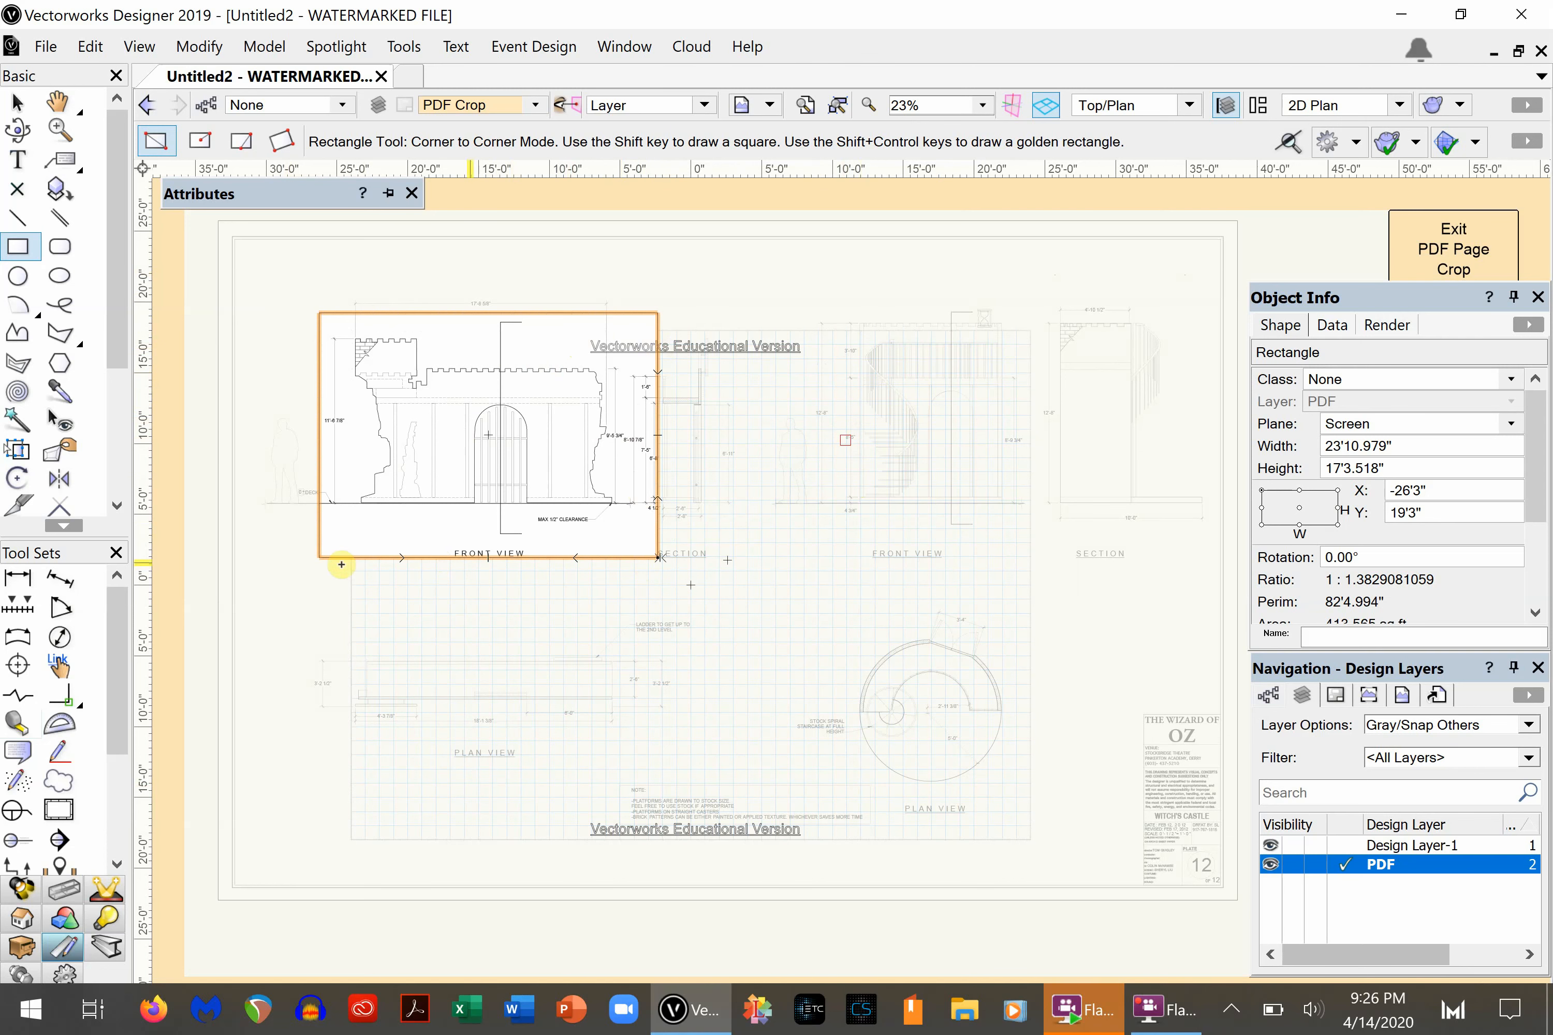
left_click(1433, 241)
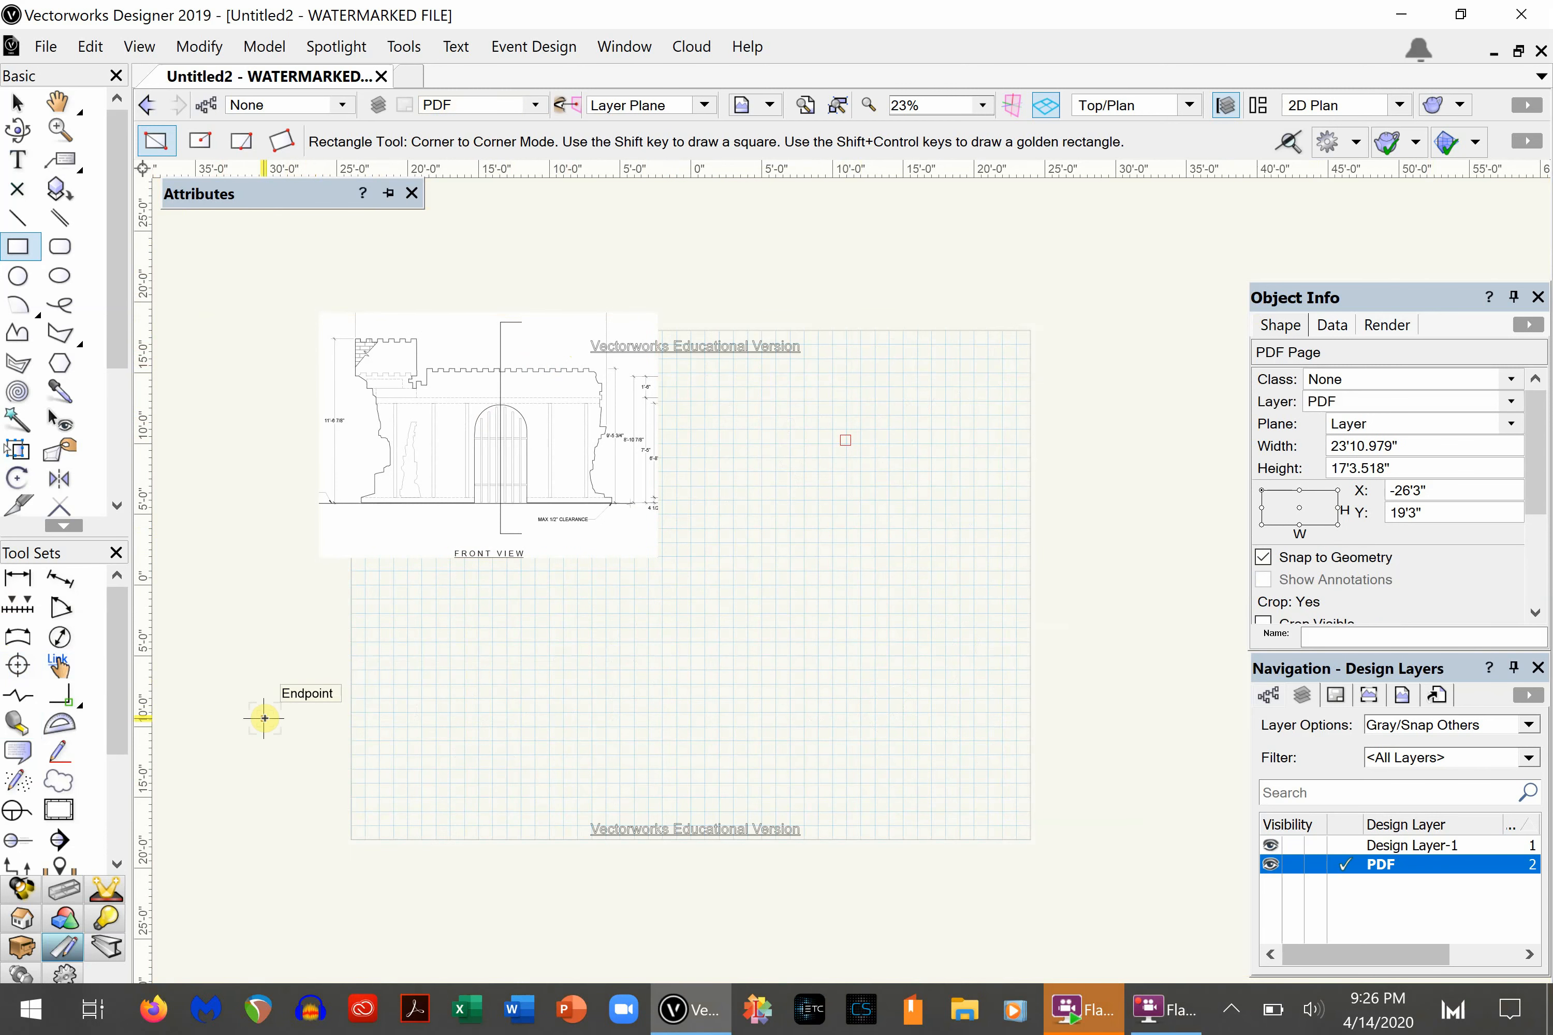
- Reopen the PDF page's crop for editing and delete the rectangular crop around the front view
key("x")
scroll(475, 409, "up", 2)
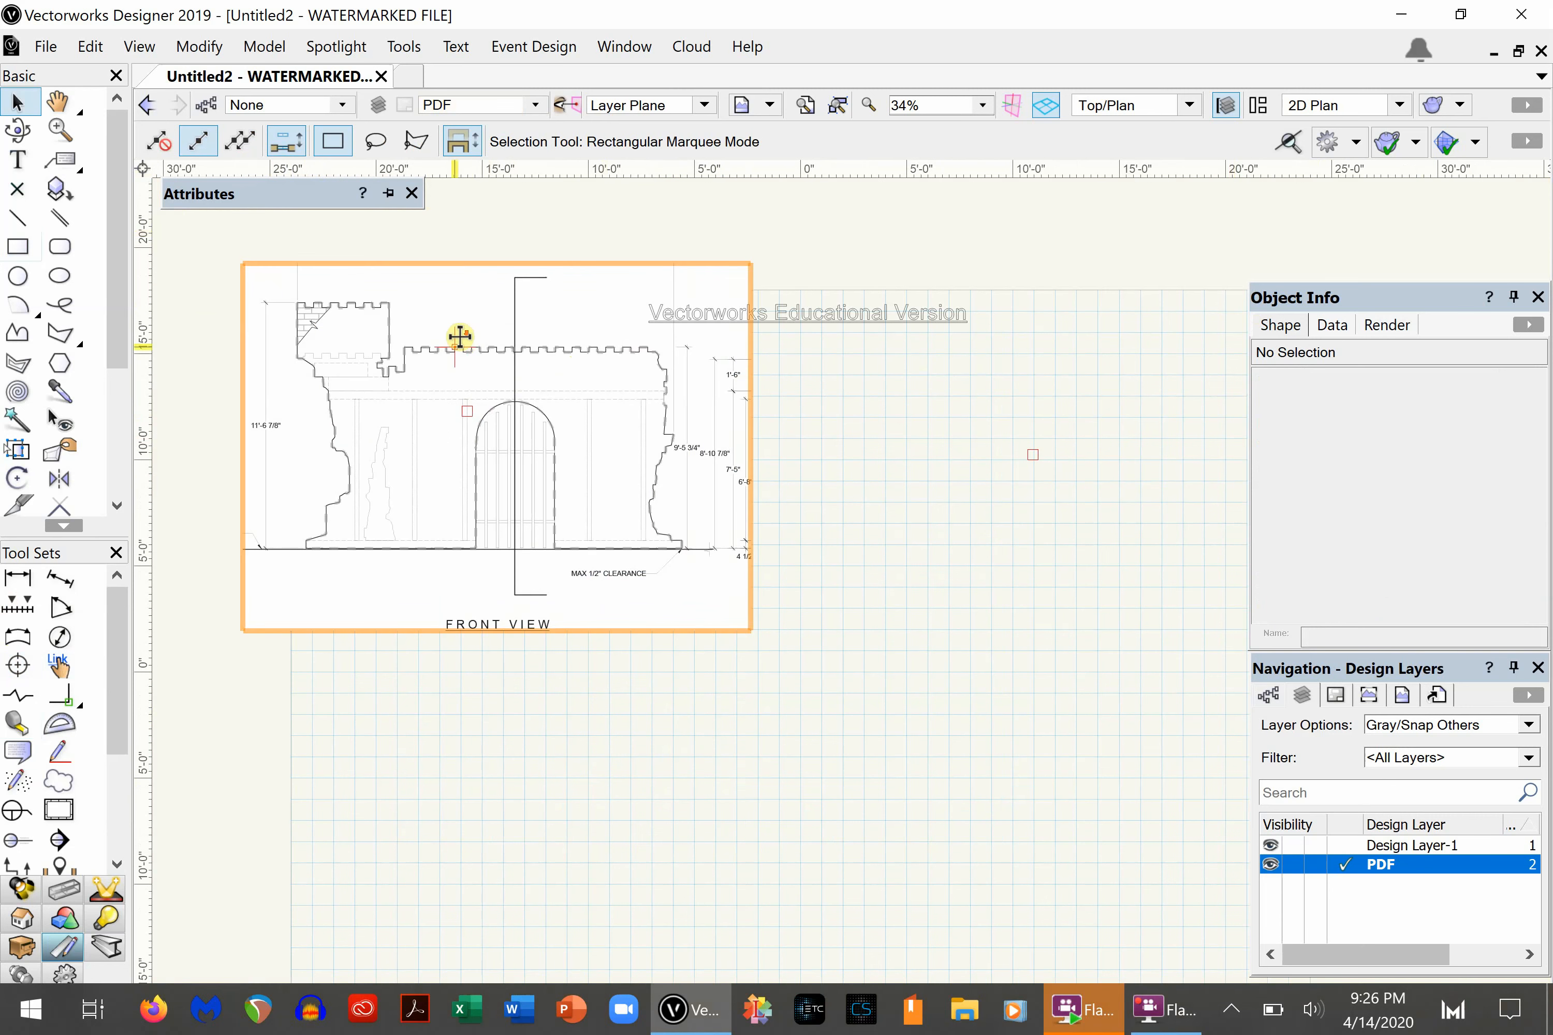
scroll(460, 337, "down", 4)
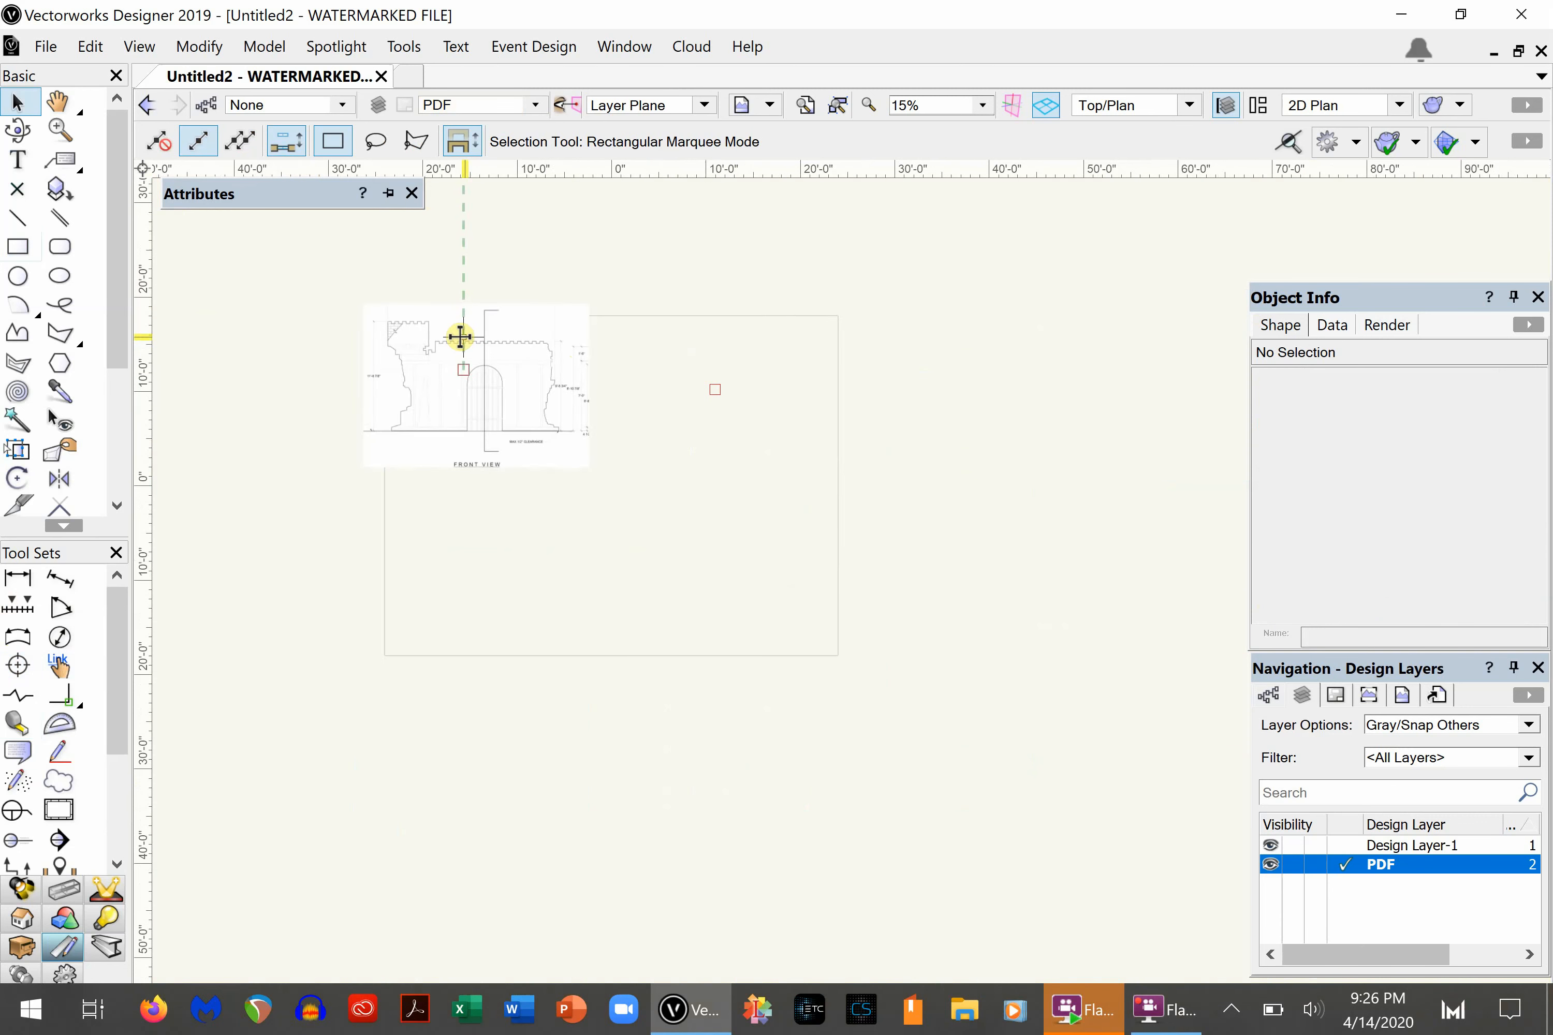
left_click(452, 370)
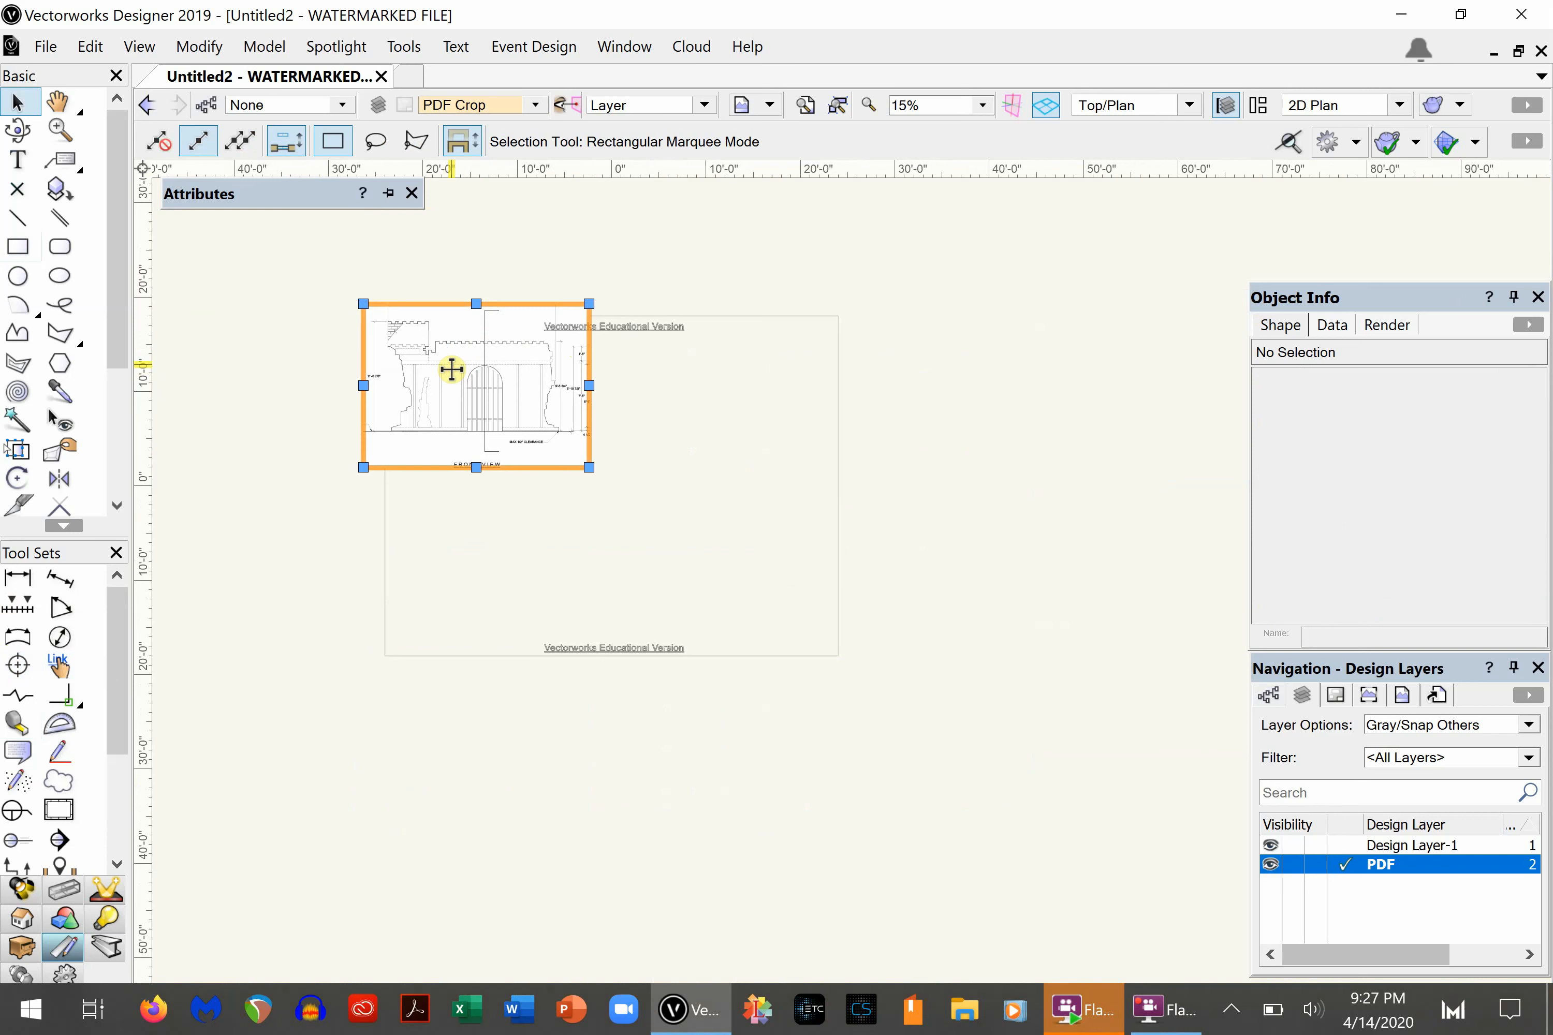
double_click(419, 444)
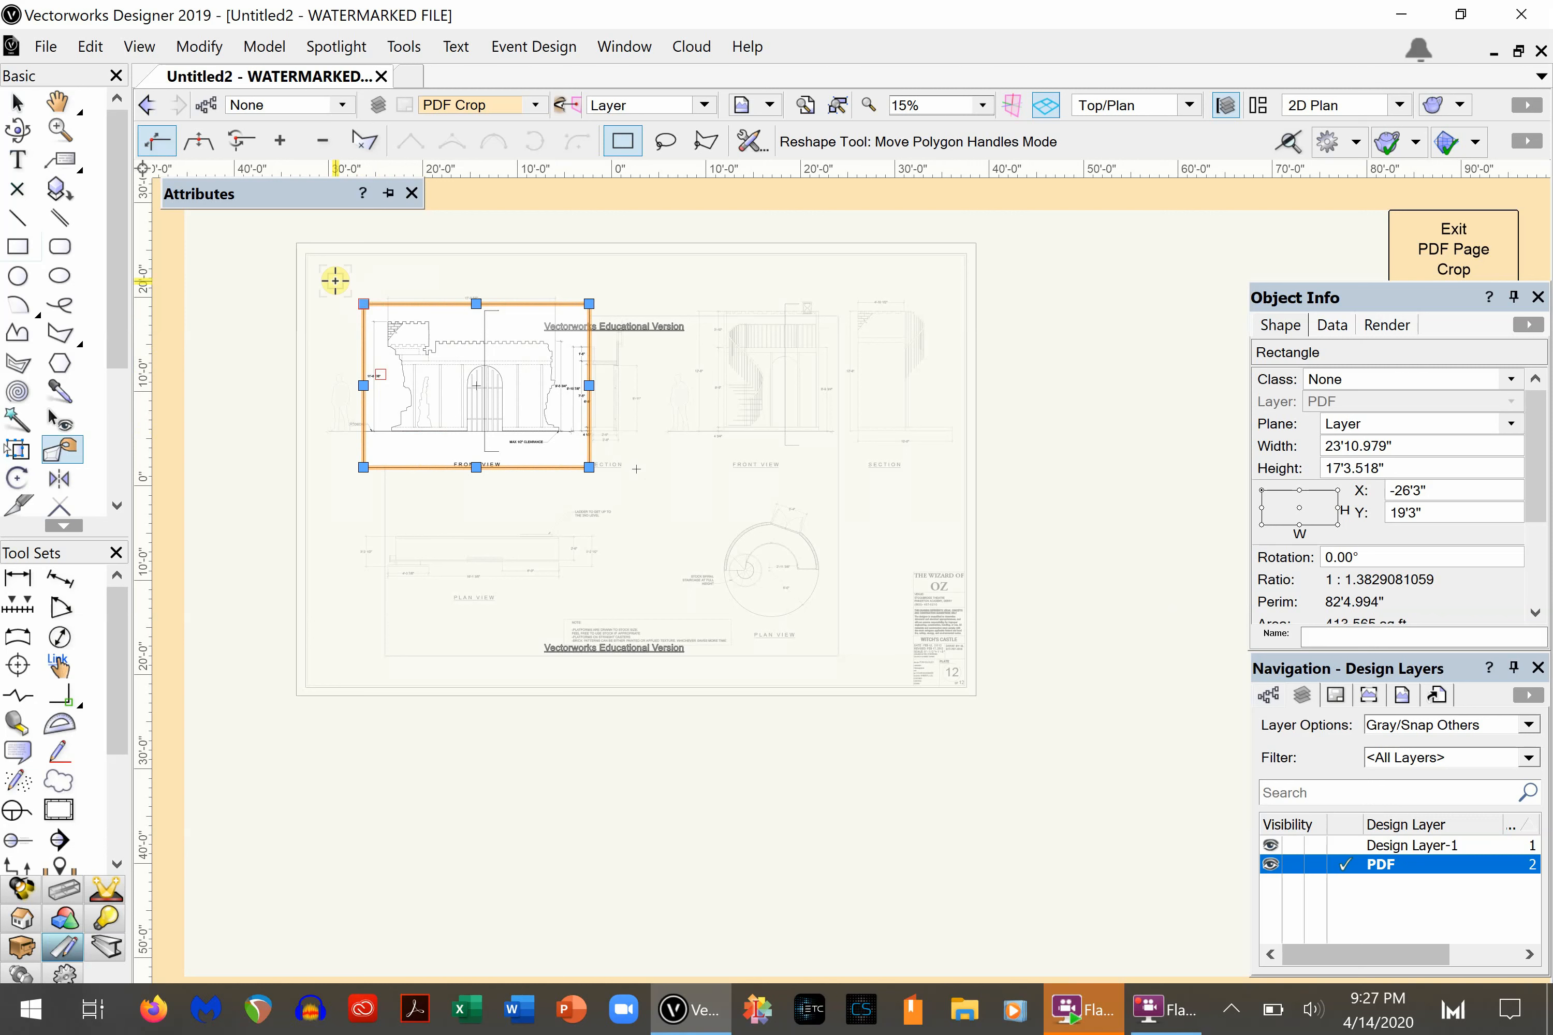
key("Delete")
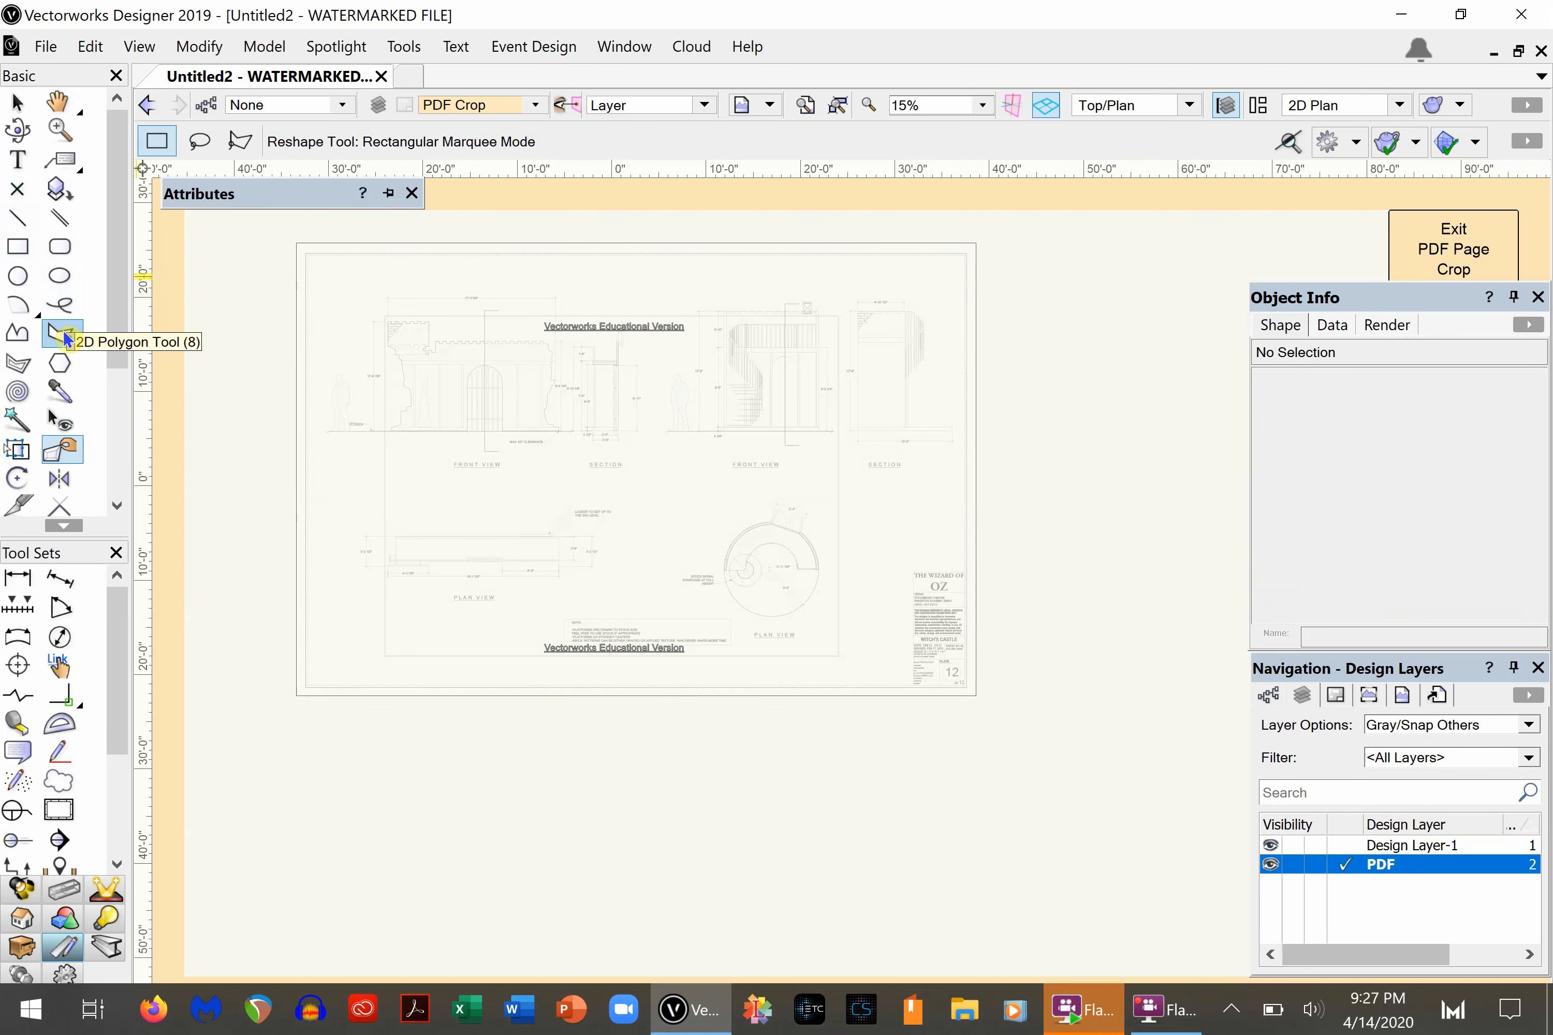
- Start a 2D polygon crop with a base edge about 17'11" long beneath the castle's front view
left_click(66, 338)
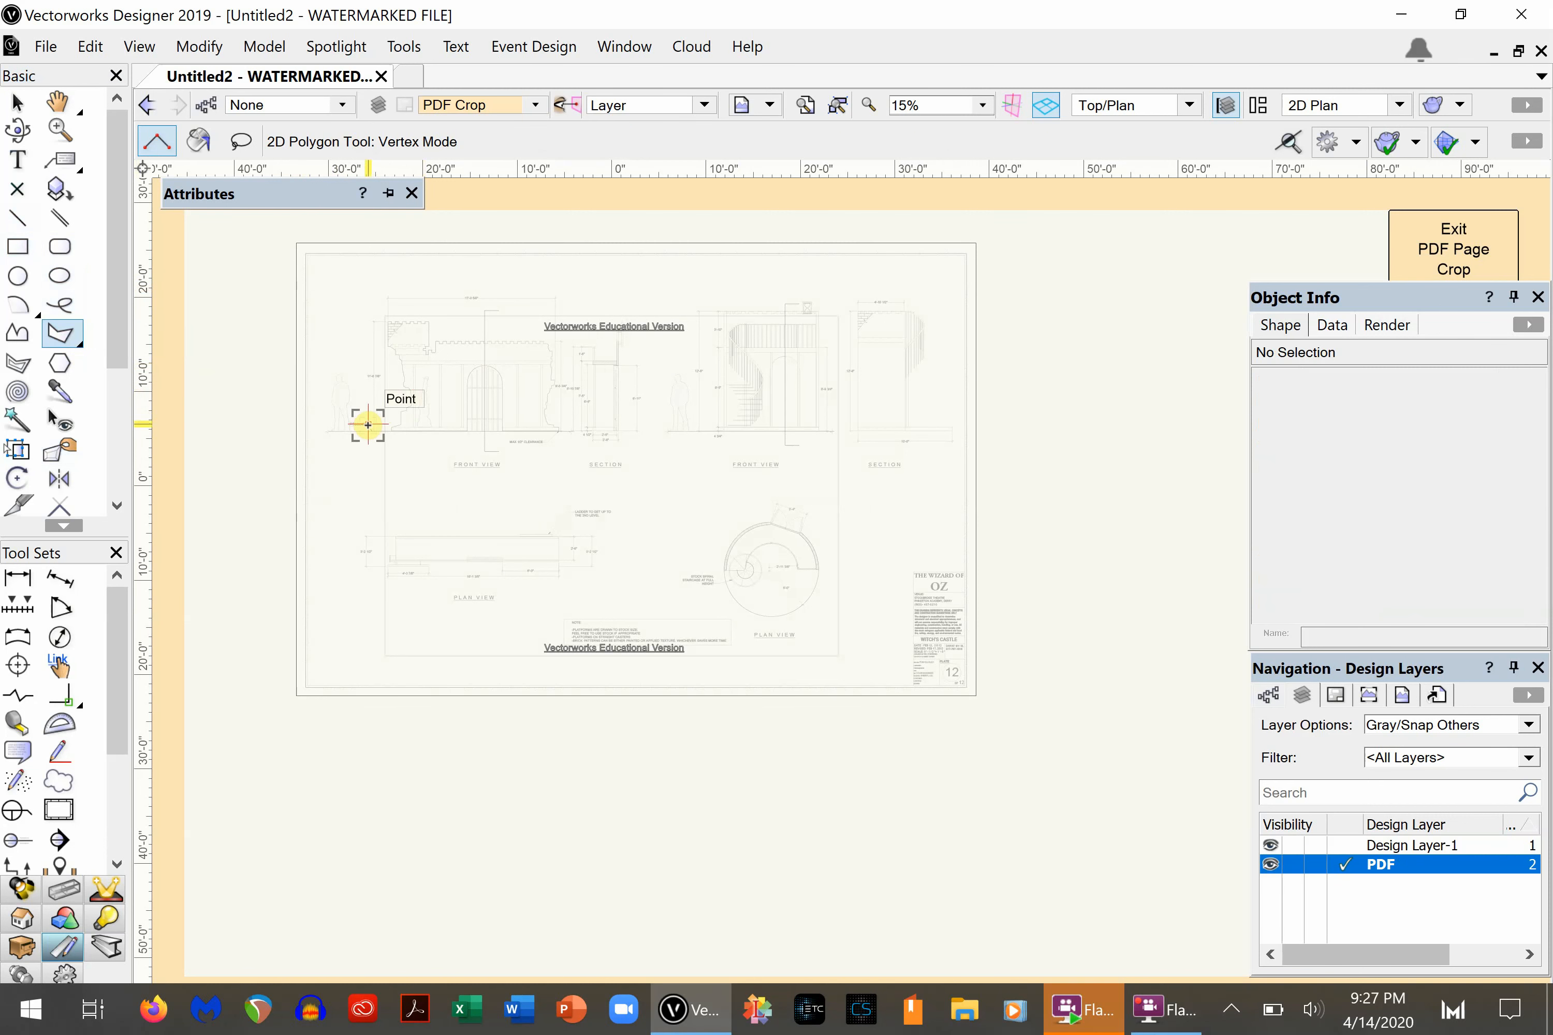
scroll(419, 359, "up", 4)
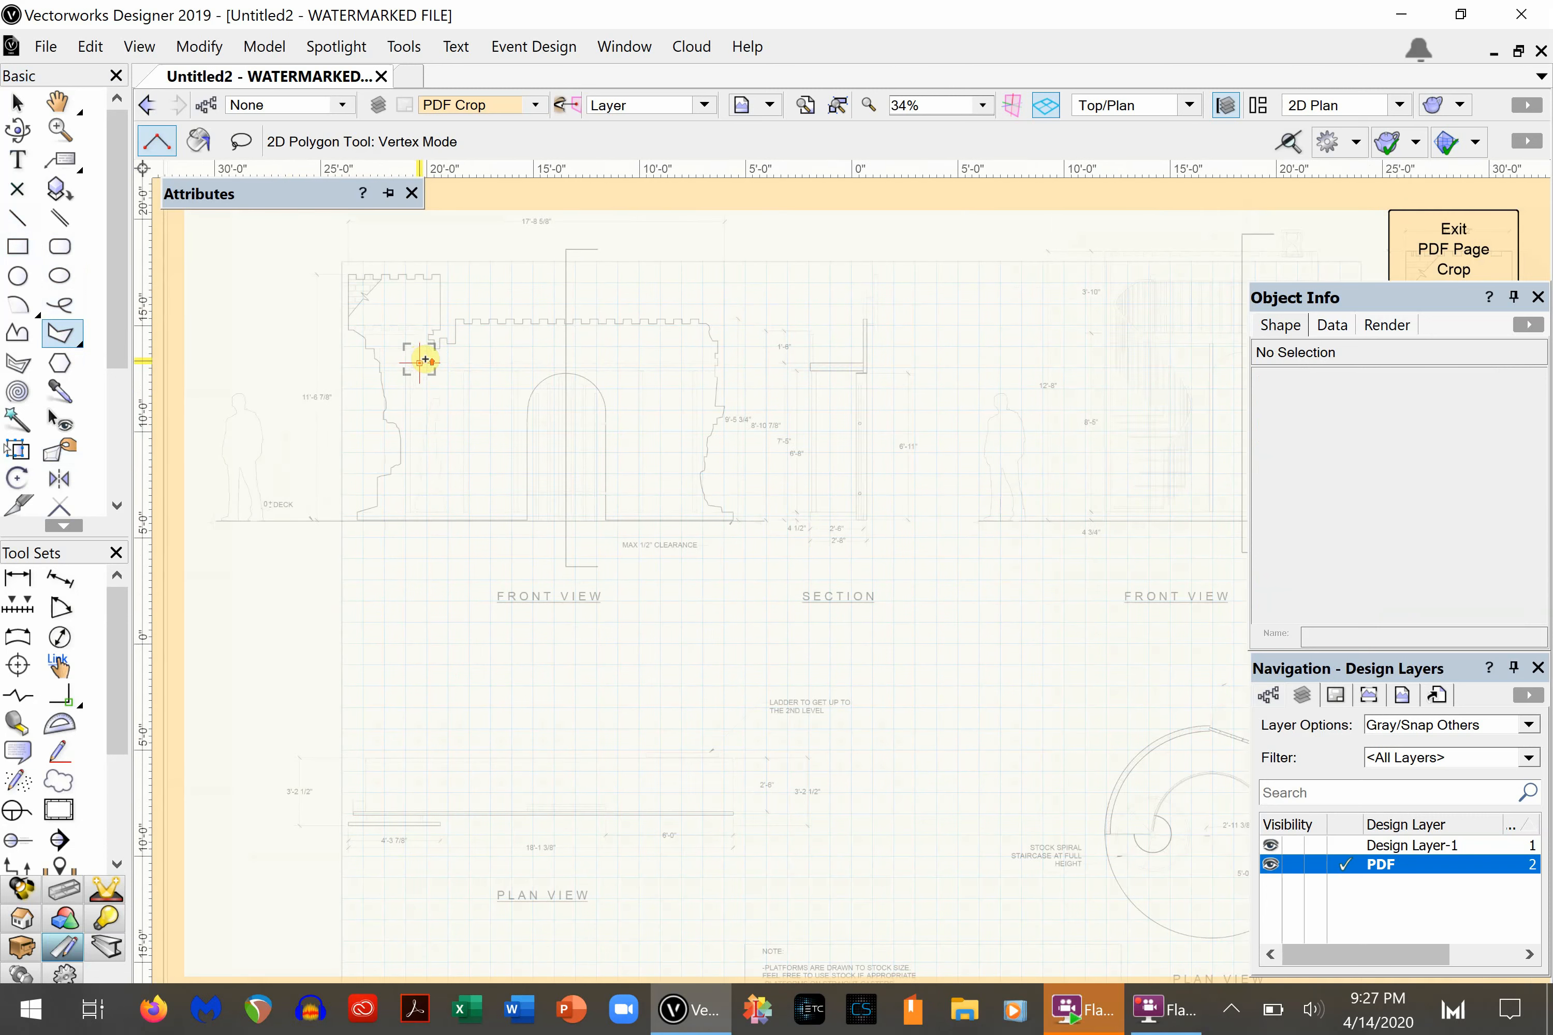
mouse_move(287, 195)
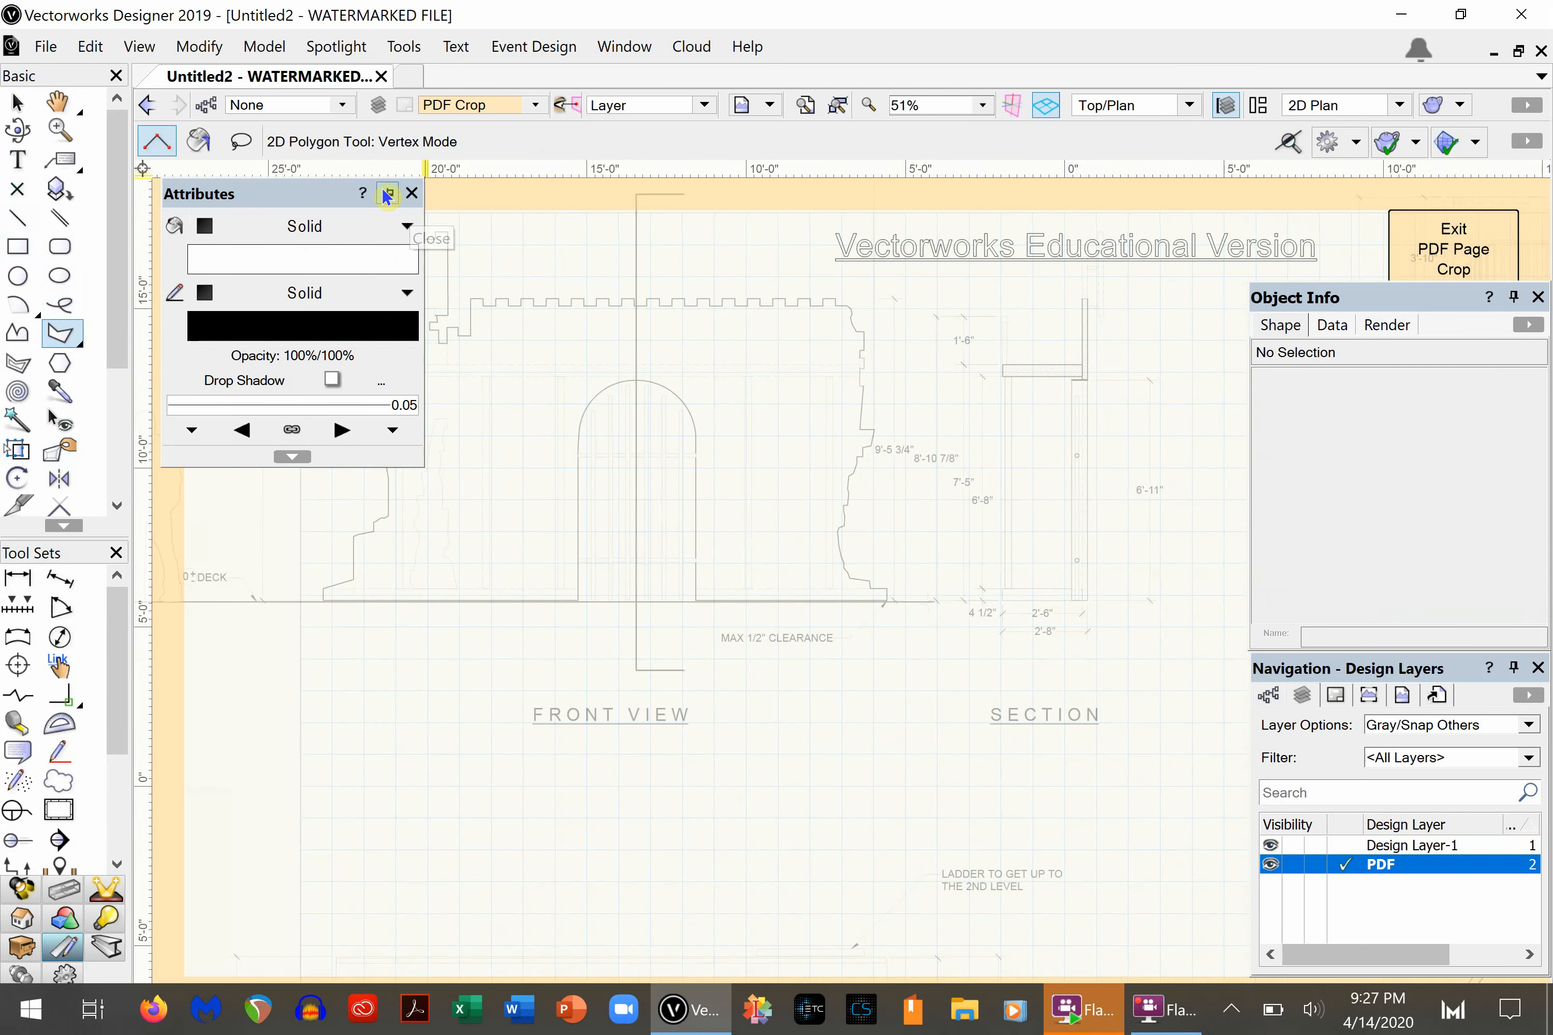
left_click_drag(286, 198, 279, 73)
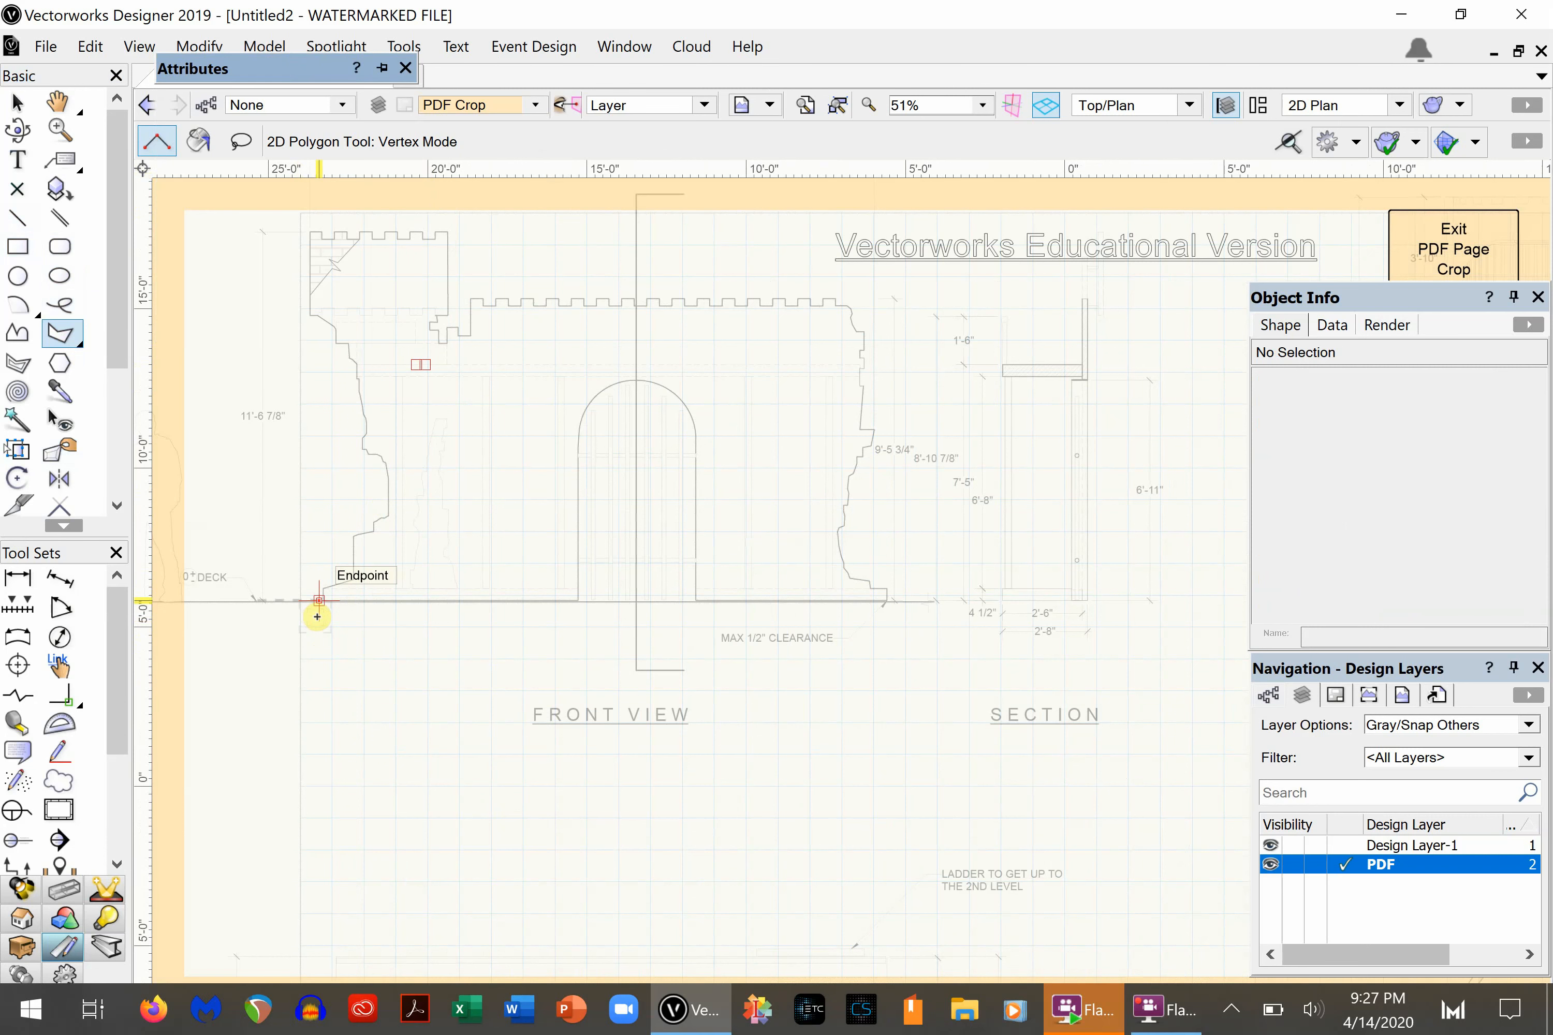
scroll(315, 617, "up", 3)
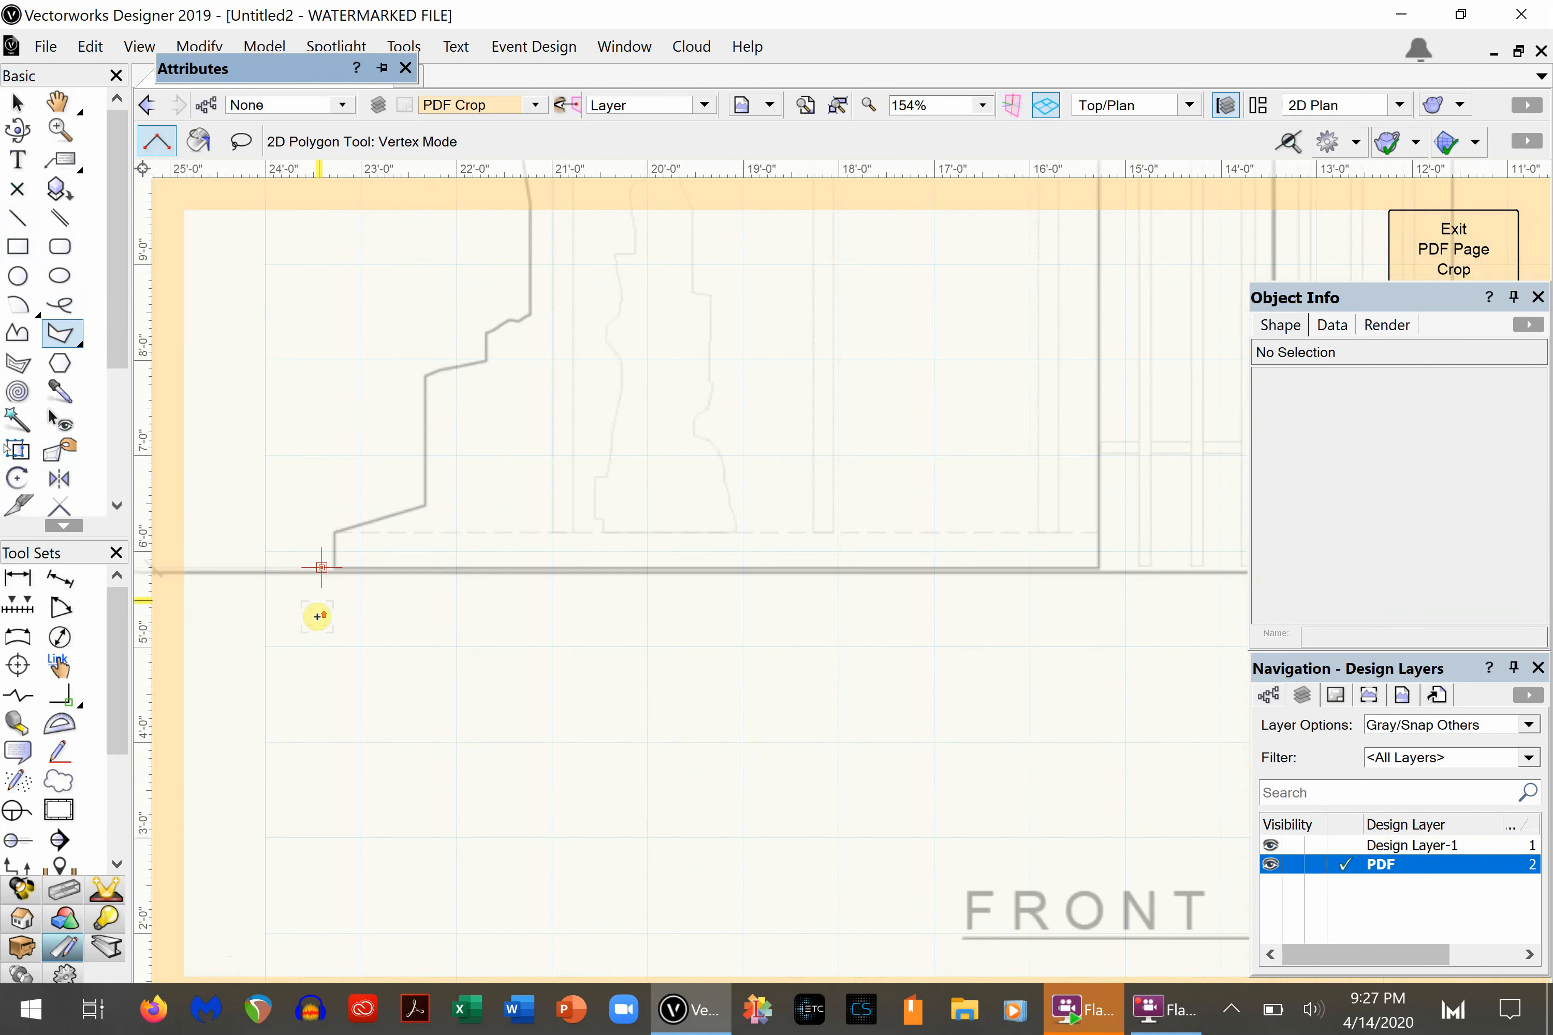
left_click(320, 571)
key("Right")
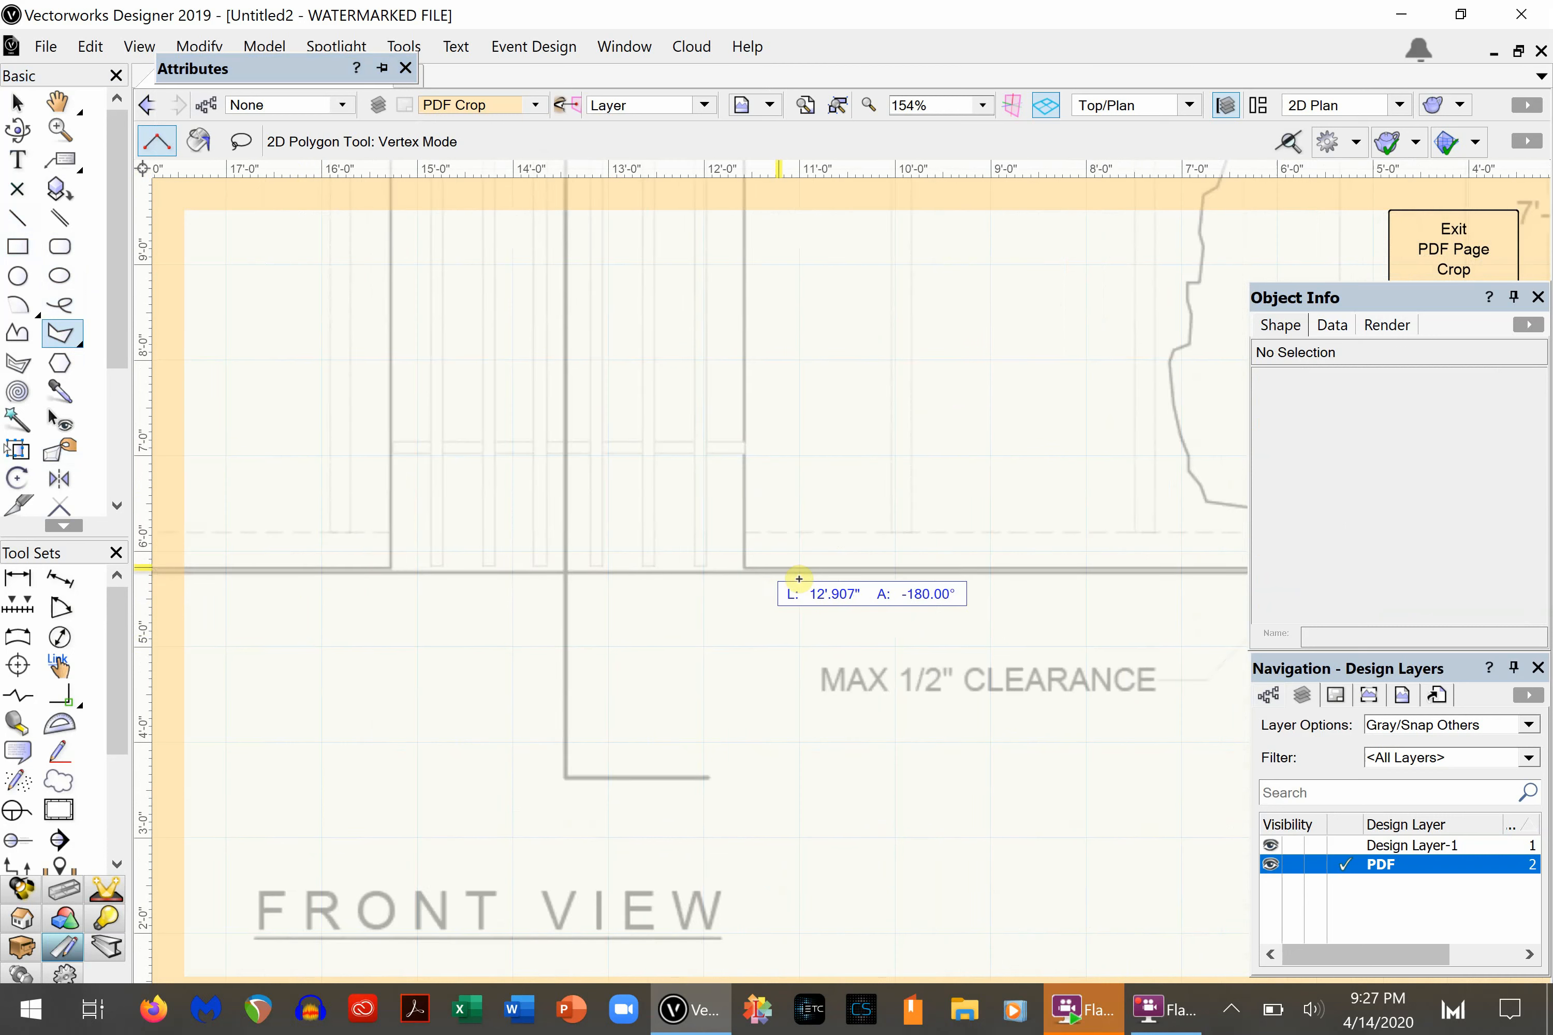
key("Right")
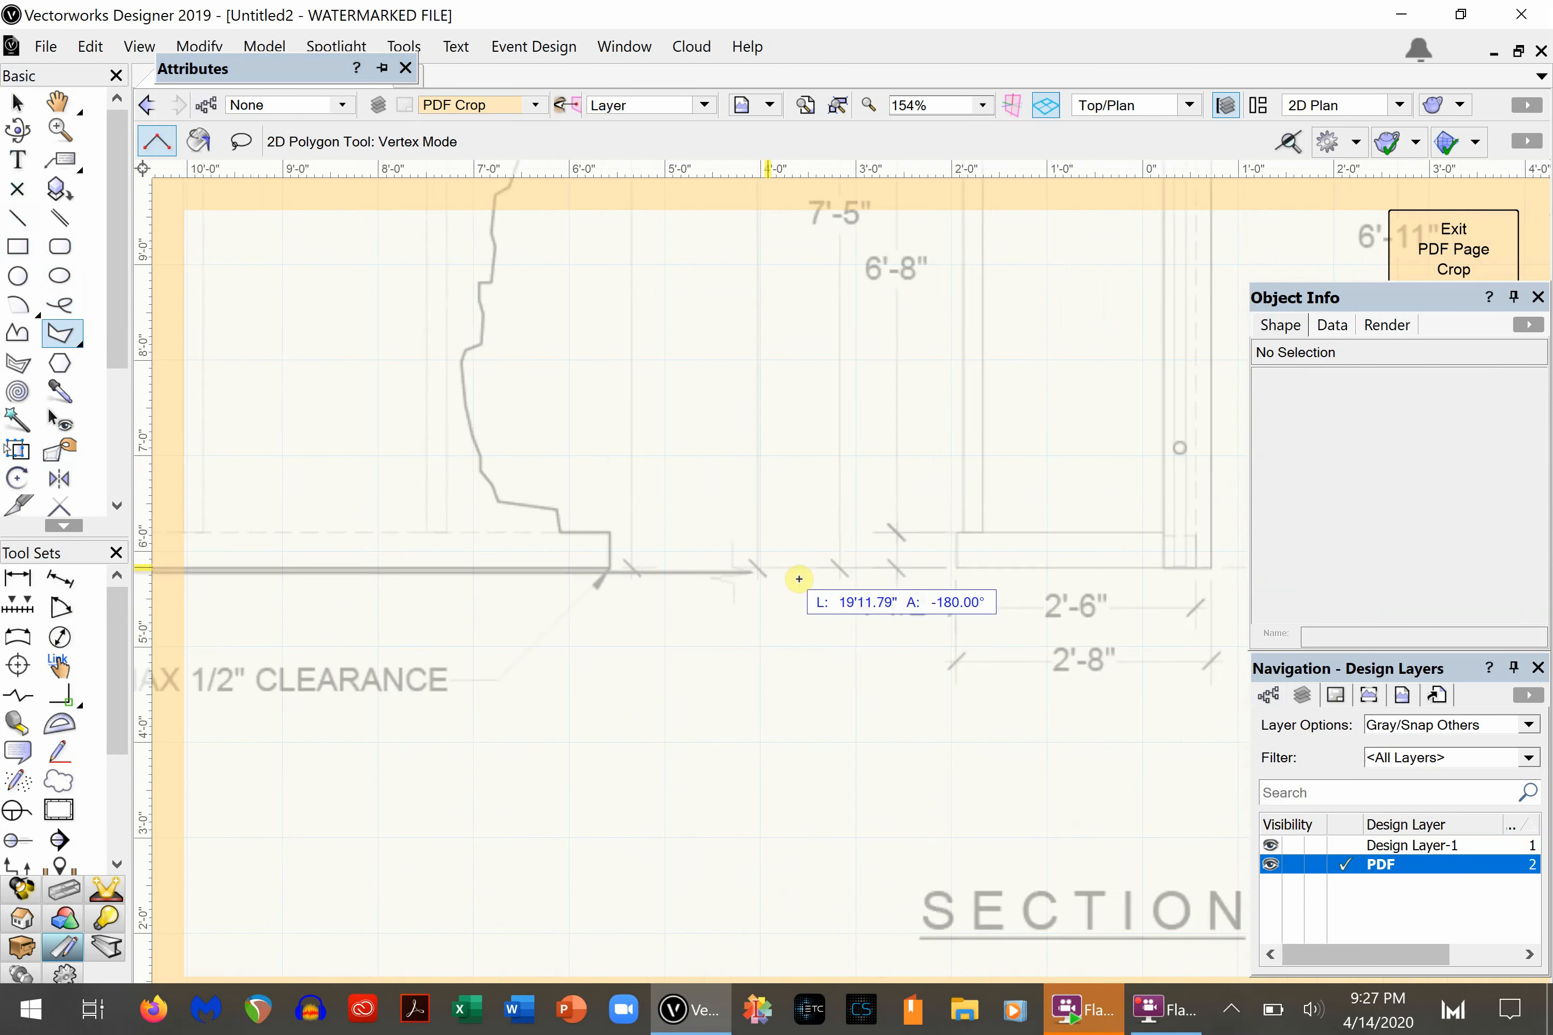
left_click(620, 567)
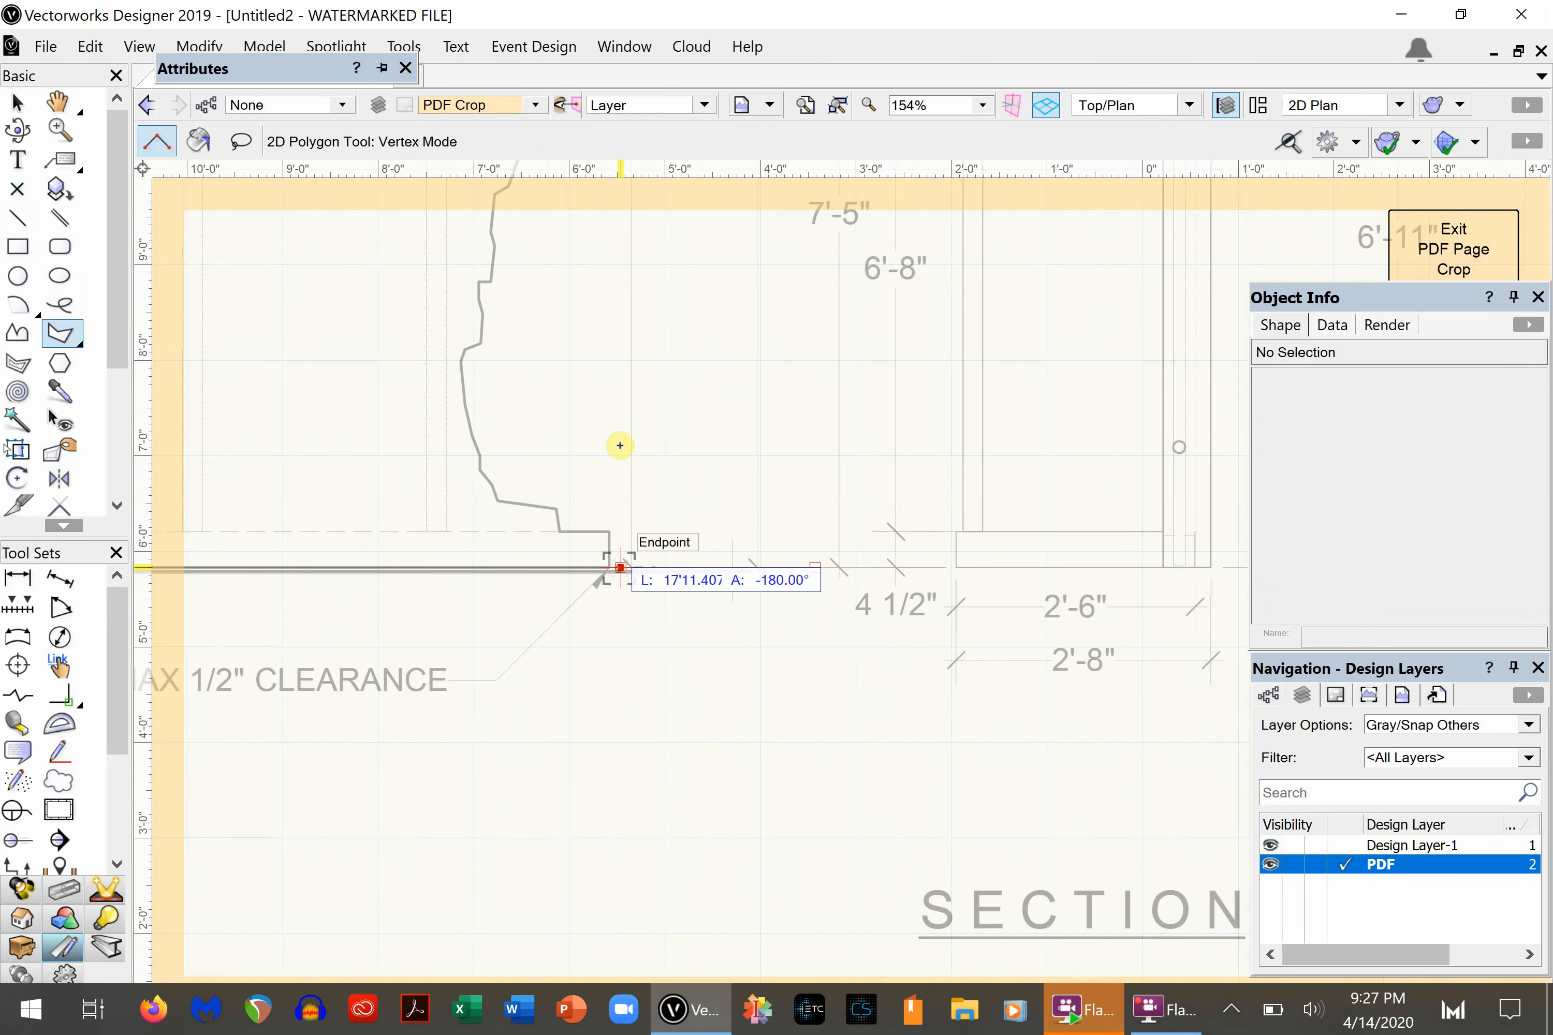
- Continue the crop polygon upward with vertices just outside the castle wall's jagged right edge
left_click(554, 297)
key("Up")
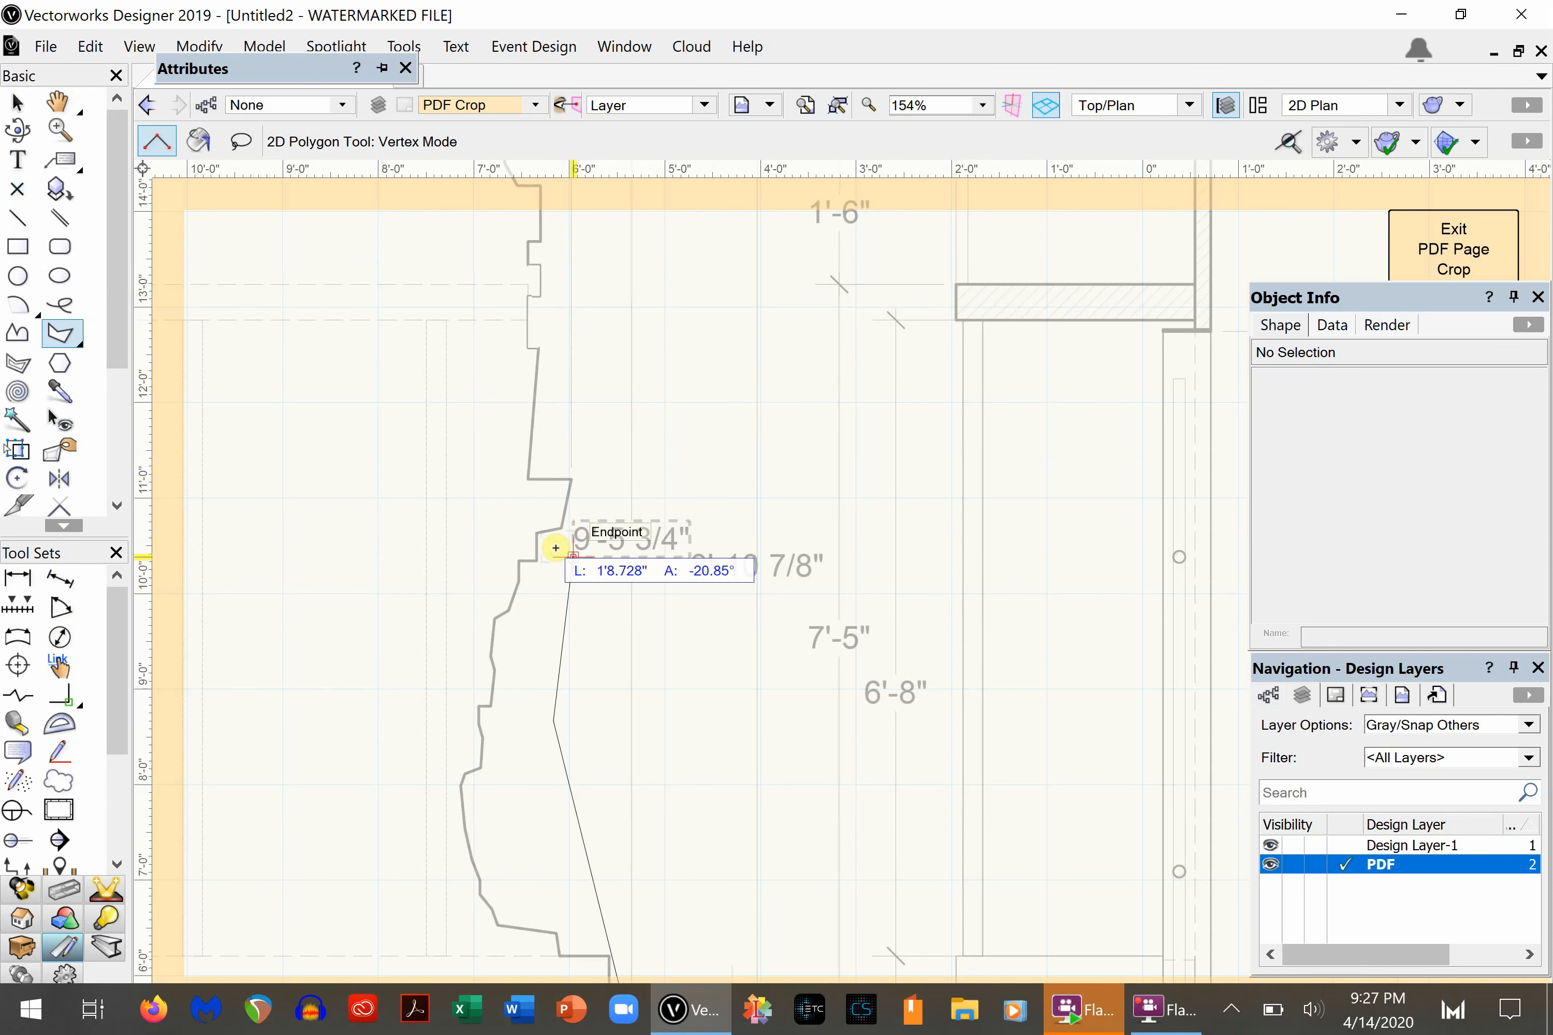
left_click(553, 594)
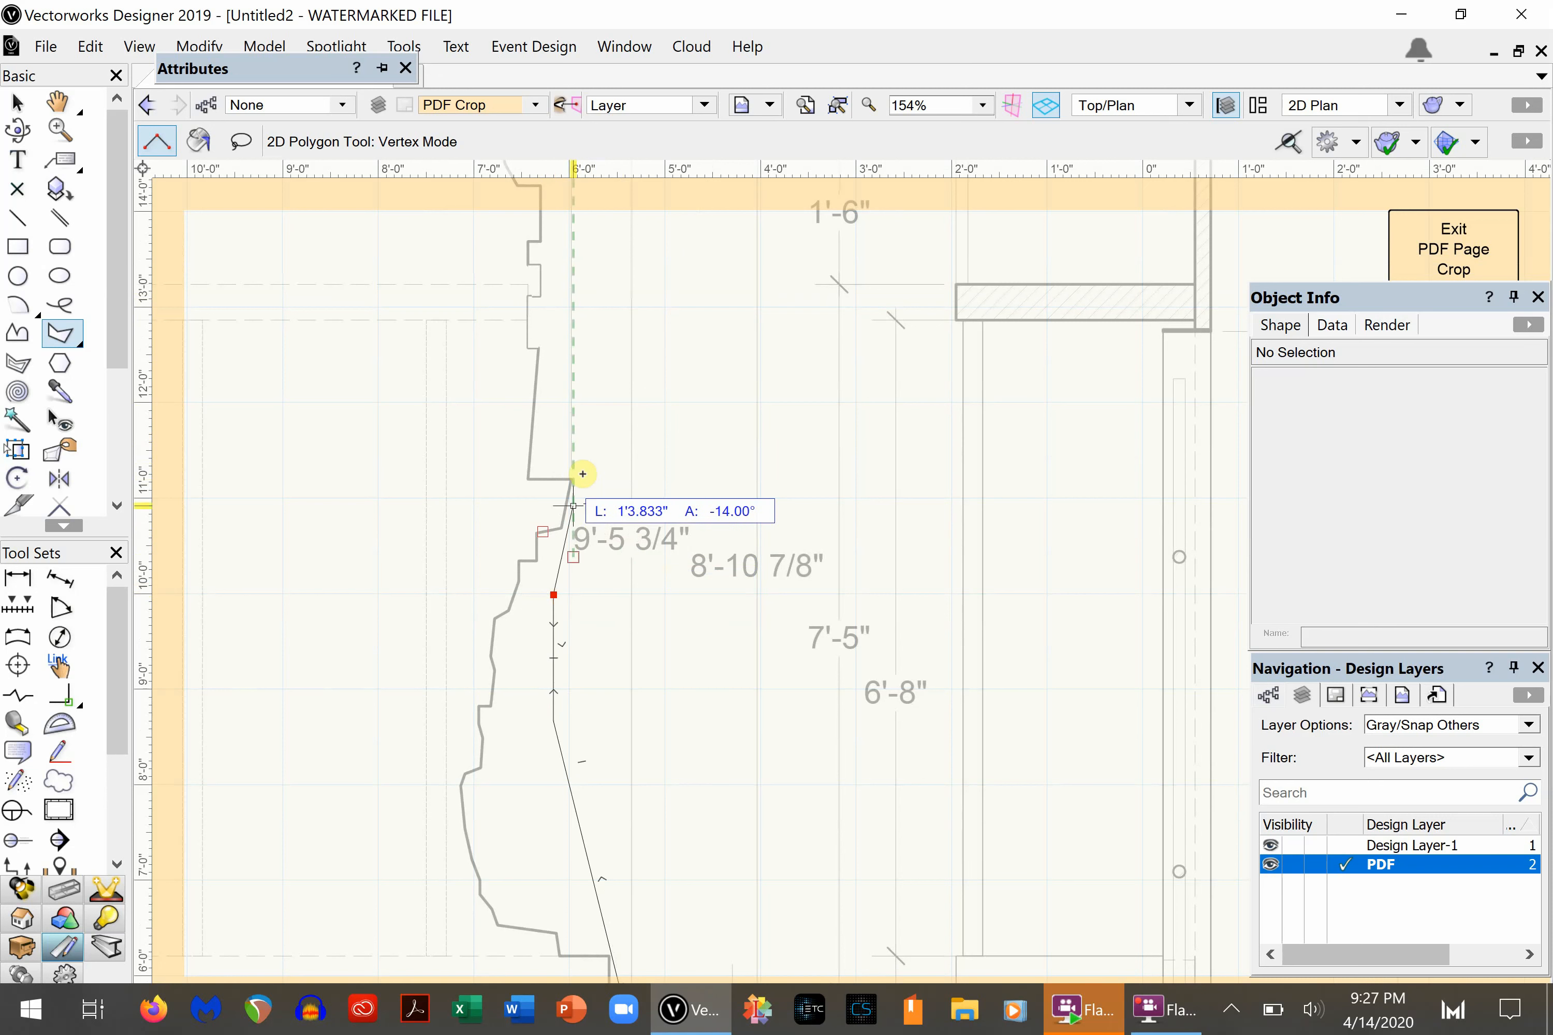
left_click(602, 402)
scroll(605, 407, "up", 5)
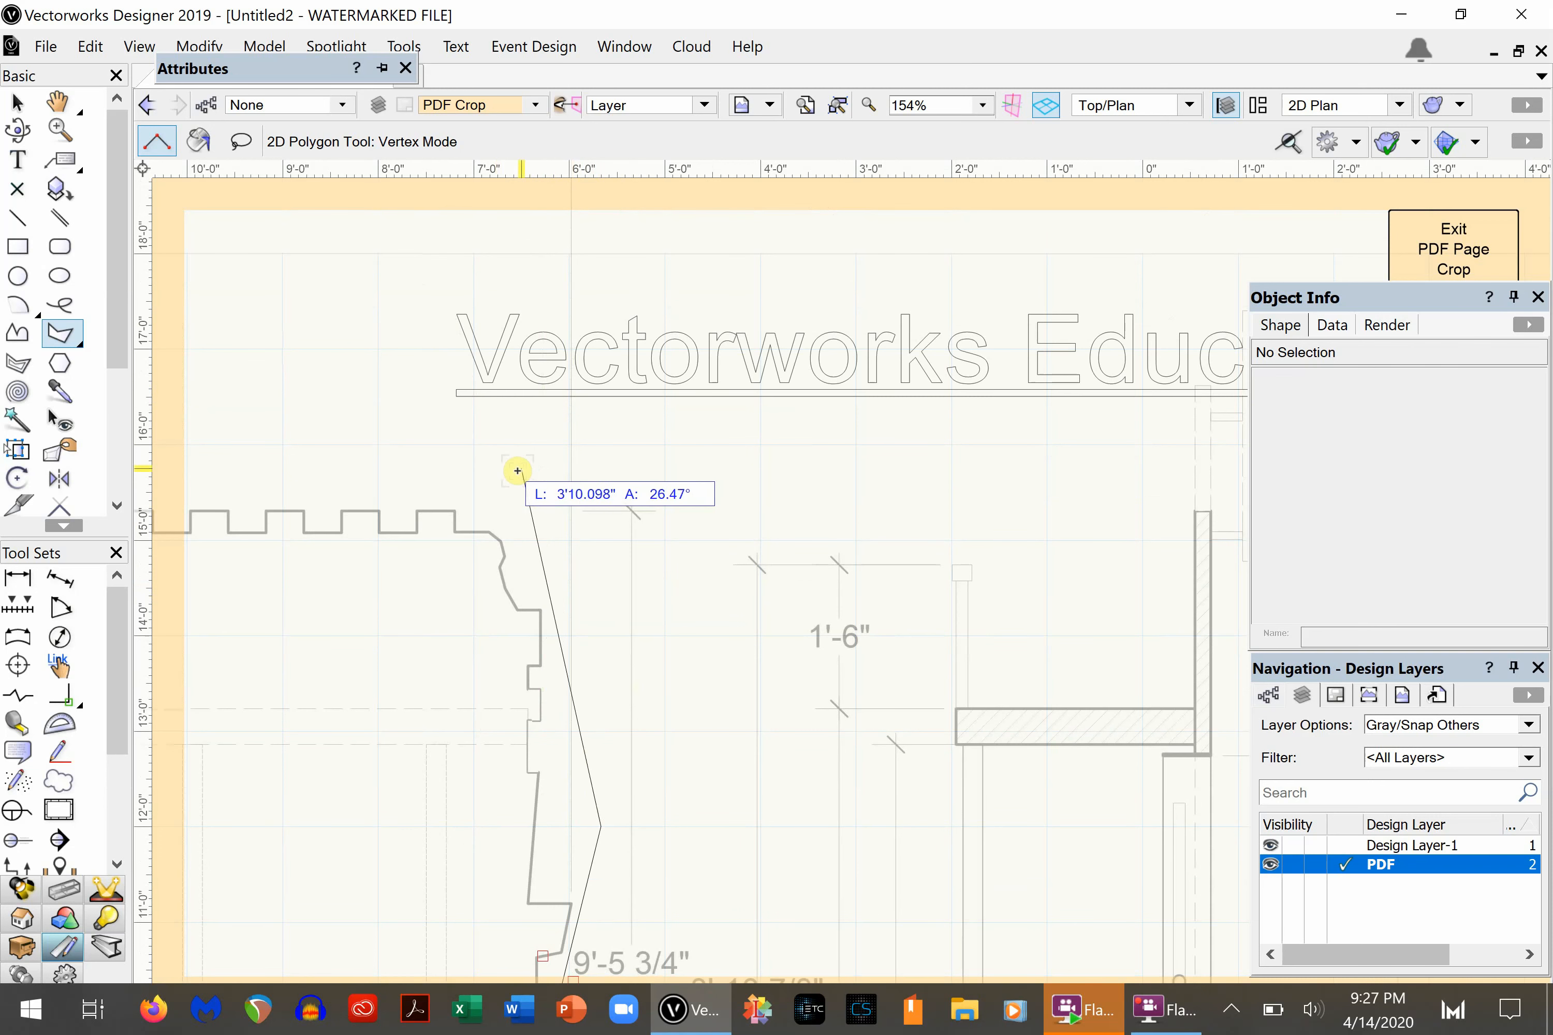
- Run the crop polygon over the wall's battlements, then up and across the top of the left tower
scroll(519, 477, "left", 5, "shift")
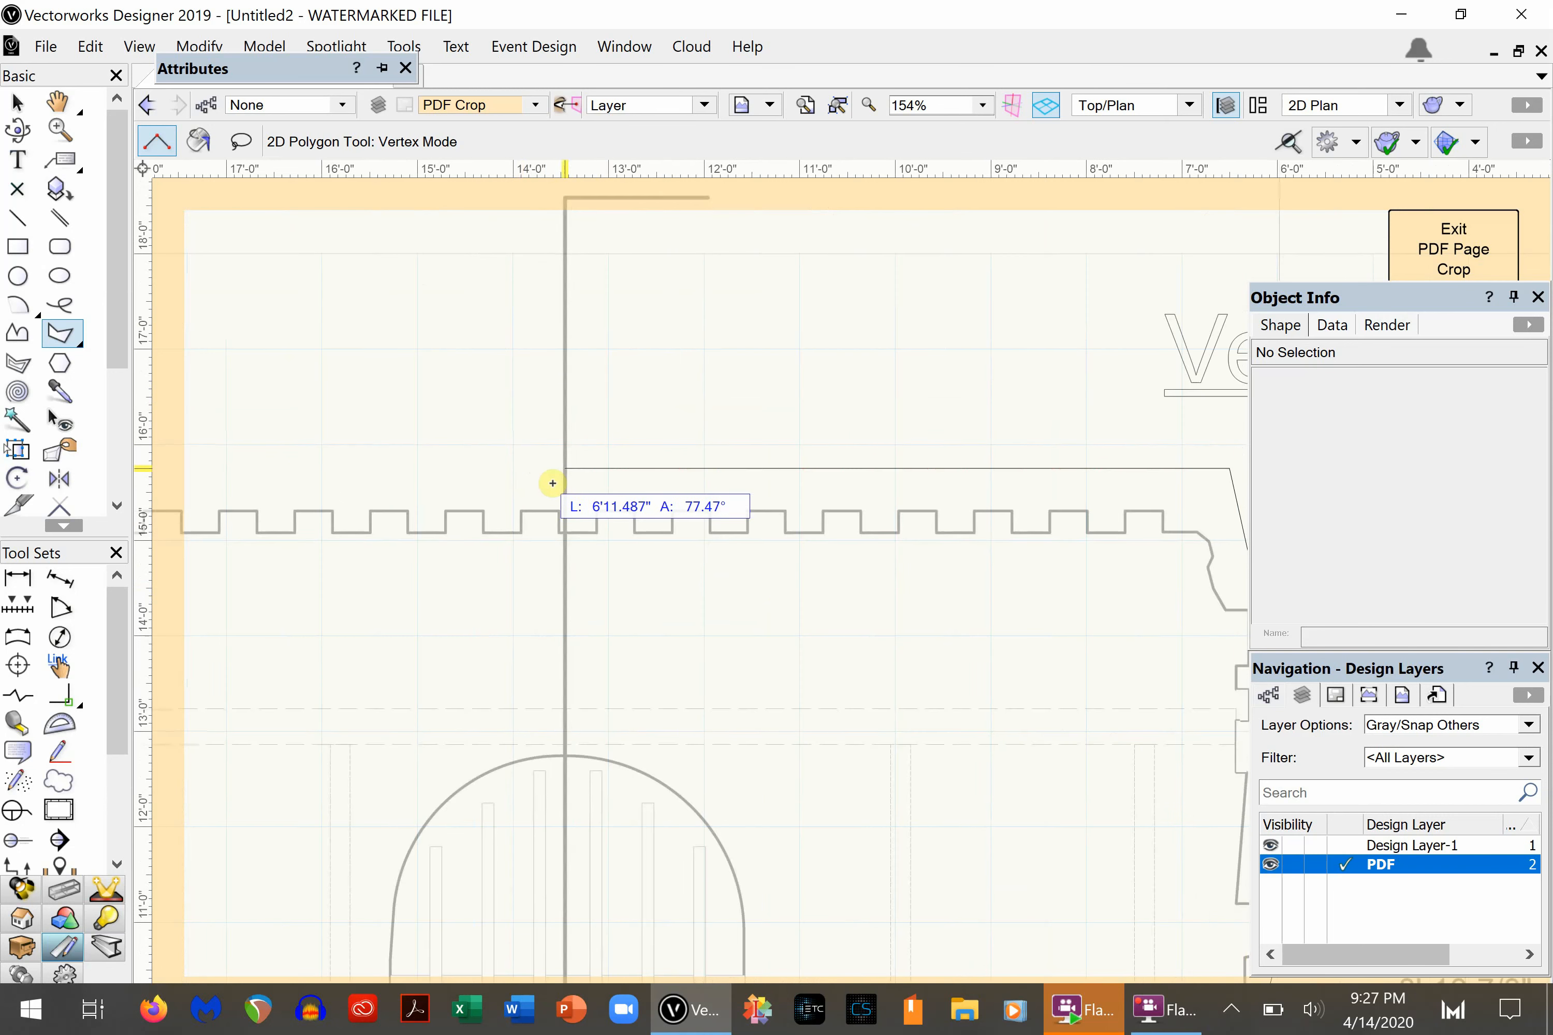
scroll(668, 476, "left", 5, "shift")
left_click(735, 468)
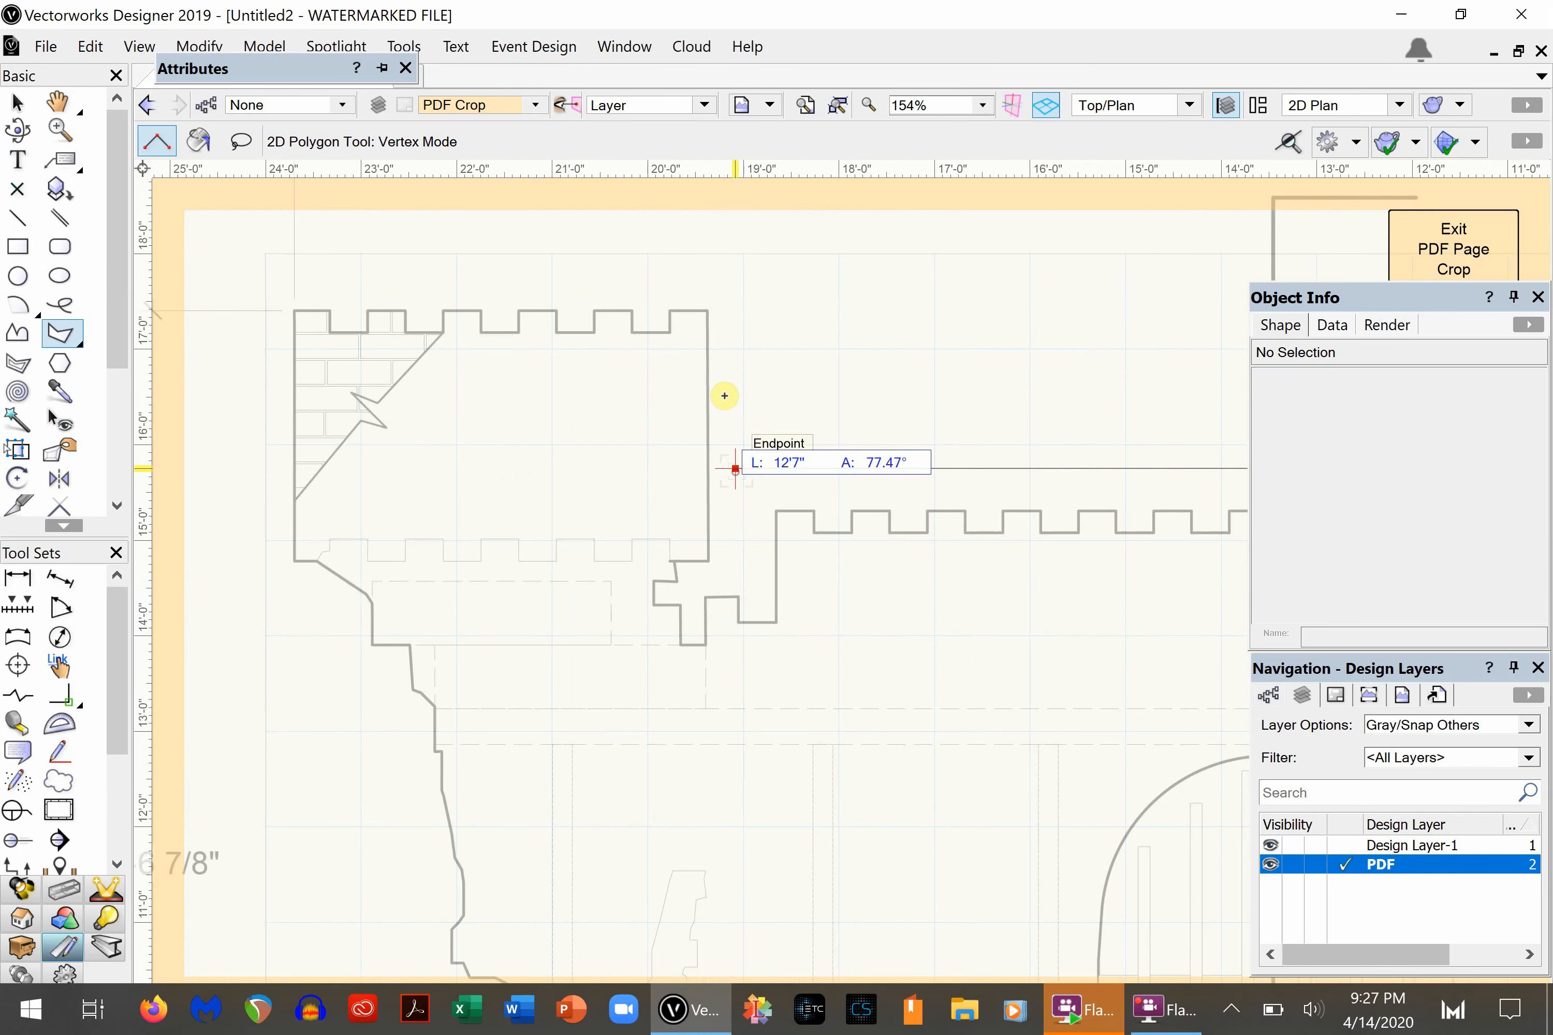
left_click(735, 285)
left_click(294, 299)
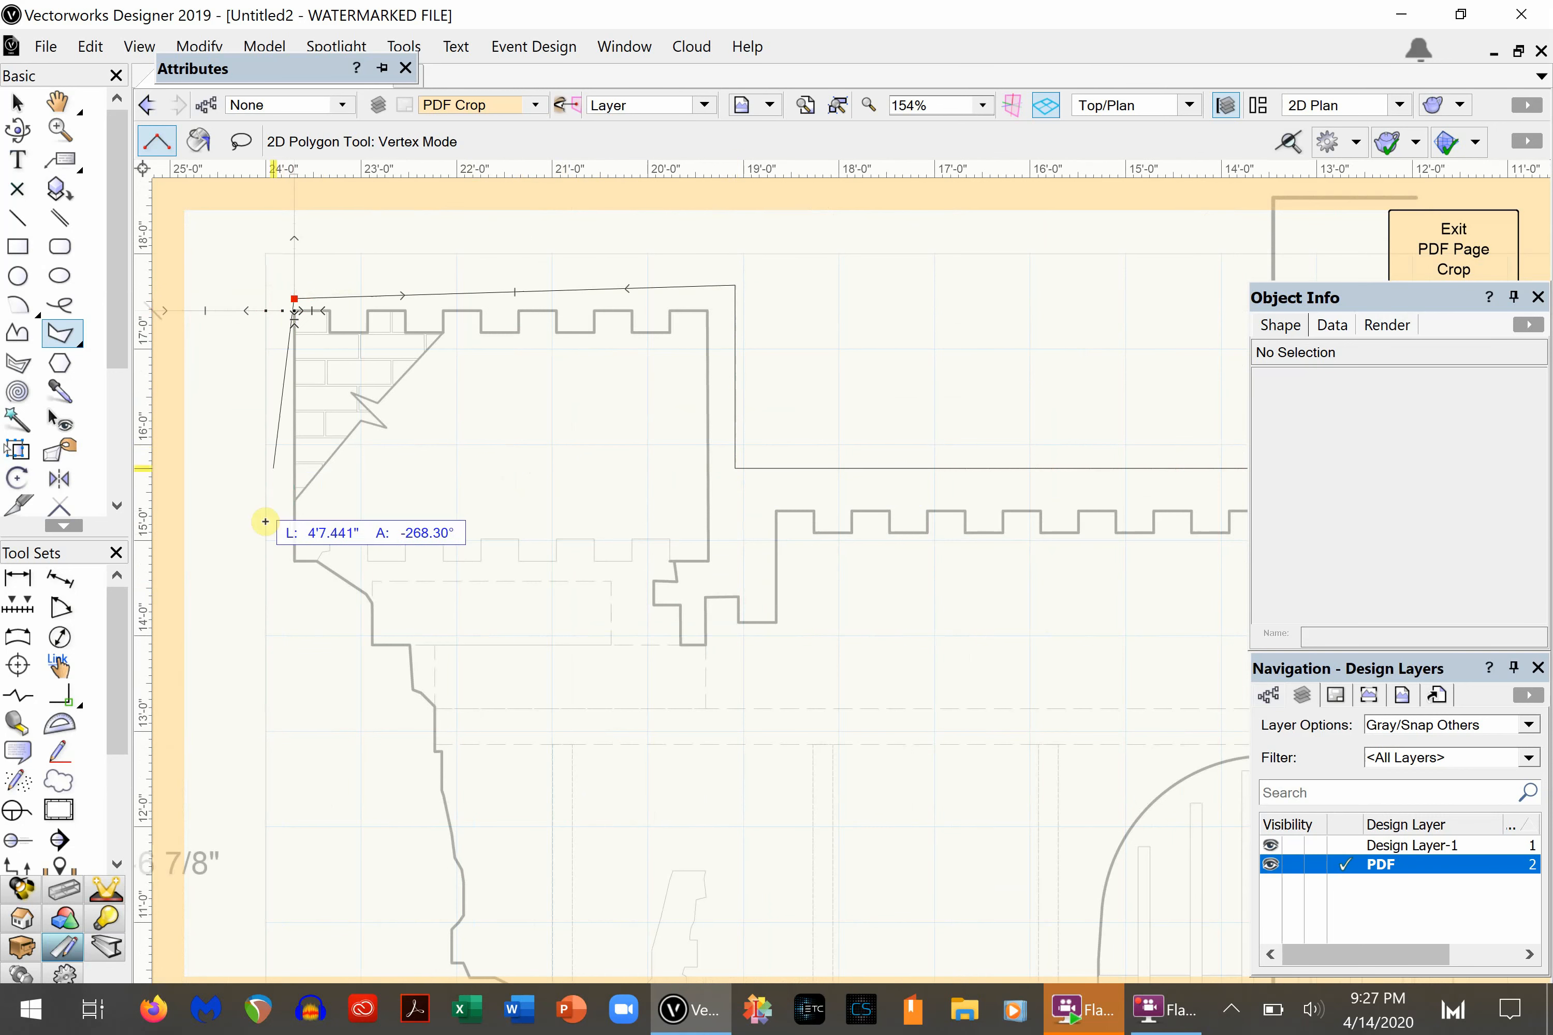
- Trace the crop polygon down the castle's left edge and close it at its start point, about 18'6" by 11'10" overall
left_click(265, 350)
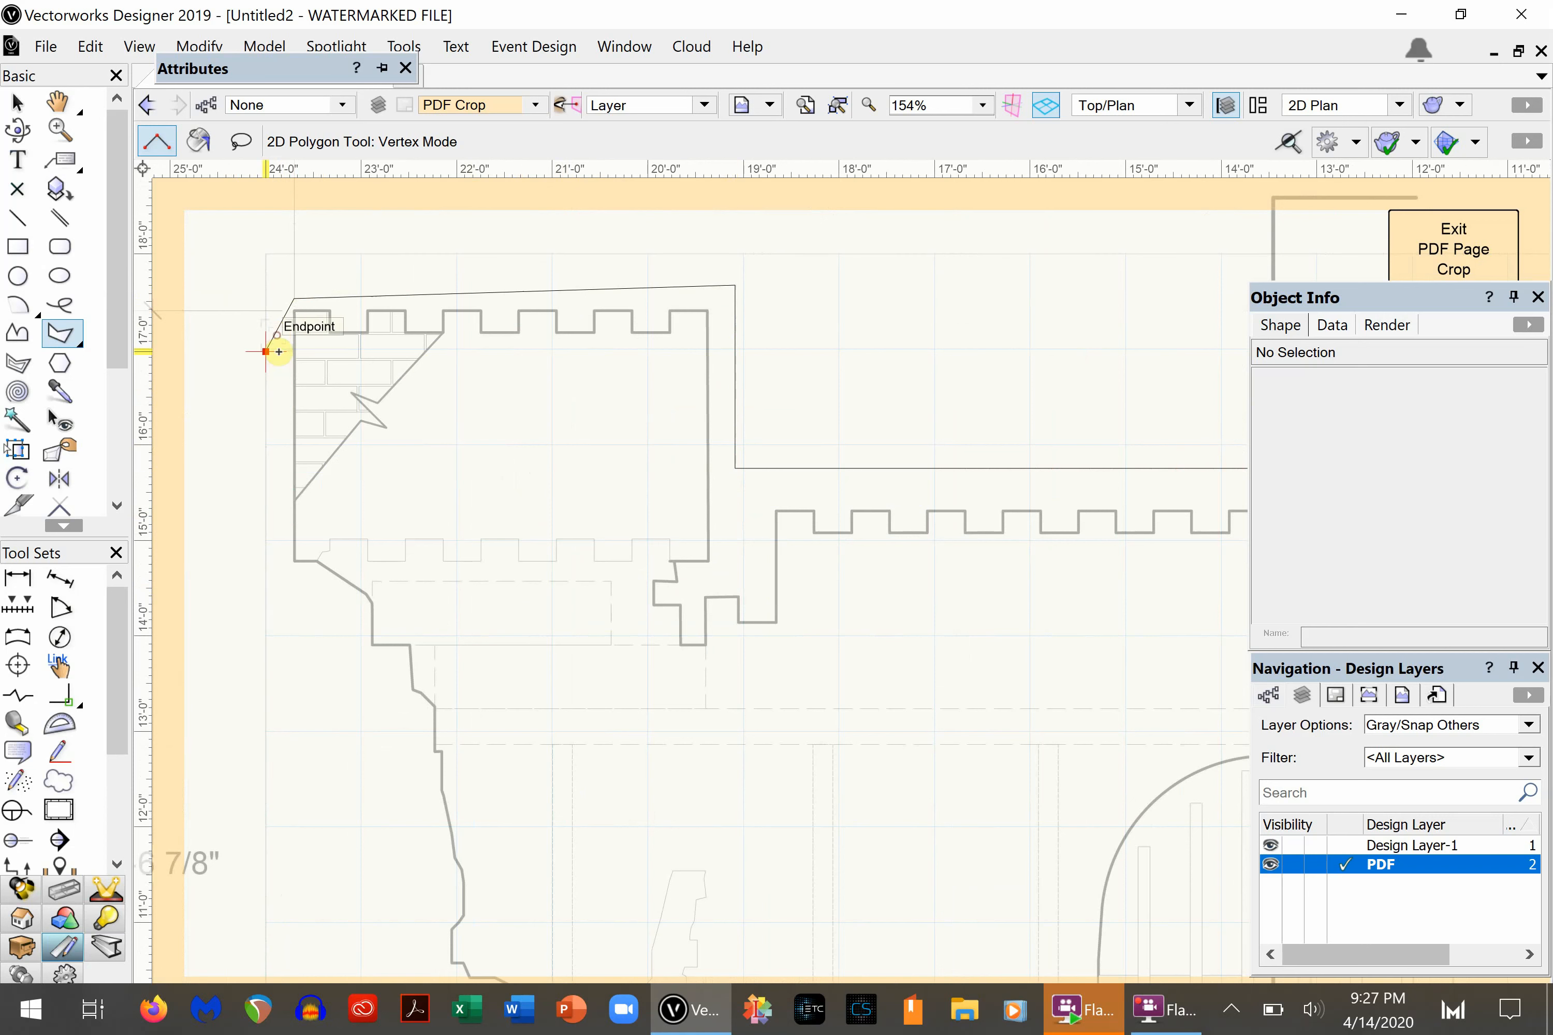
left_click(279, 795)
scroll(301, 797, "down", 5)
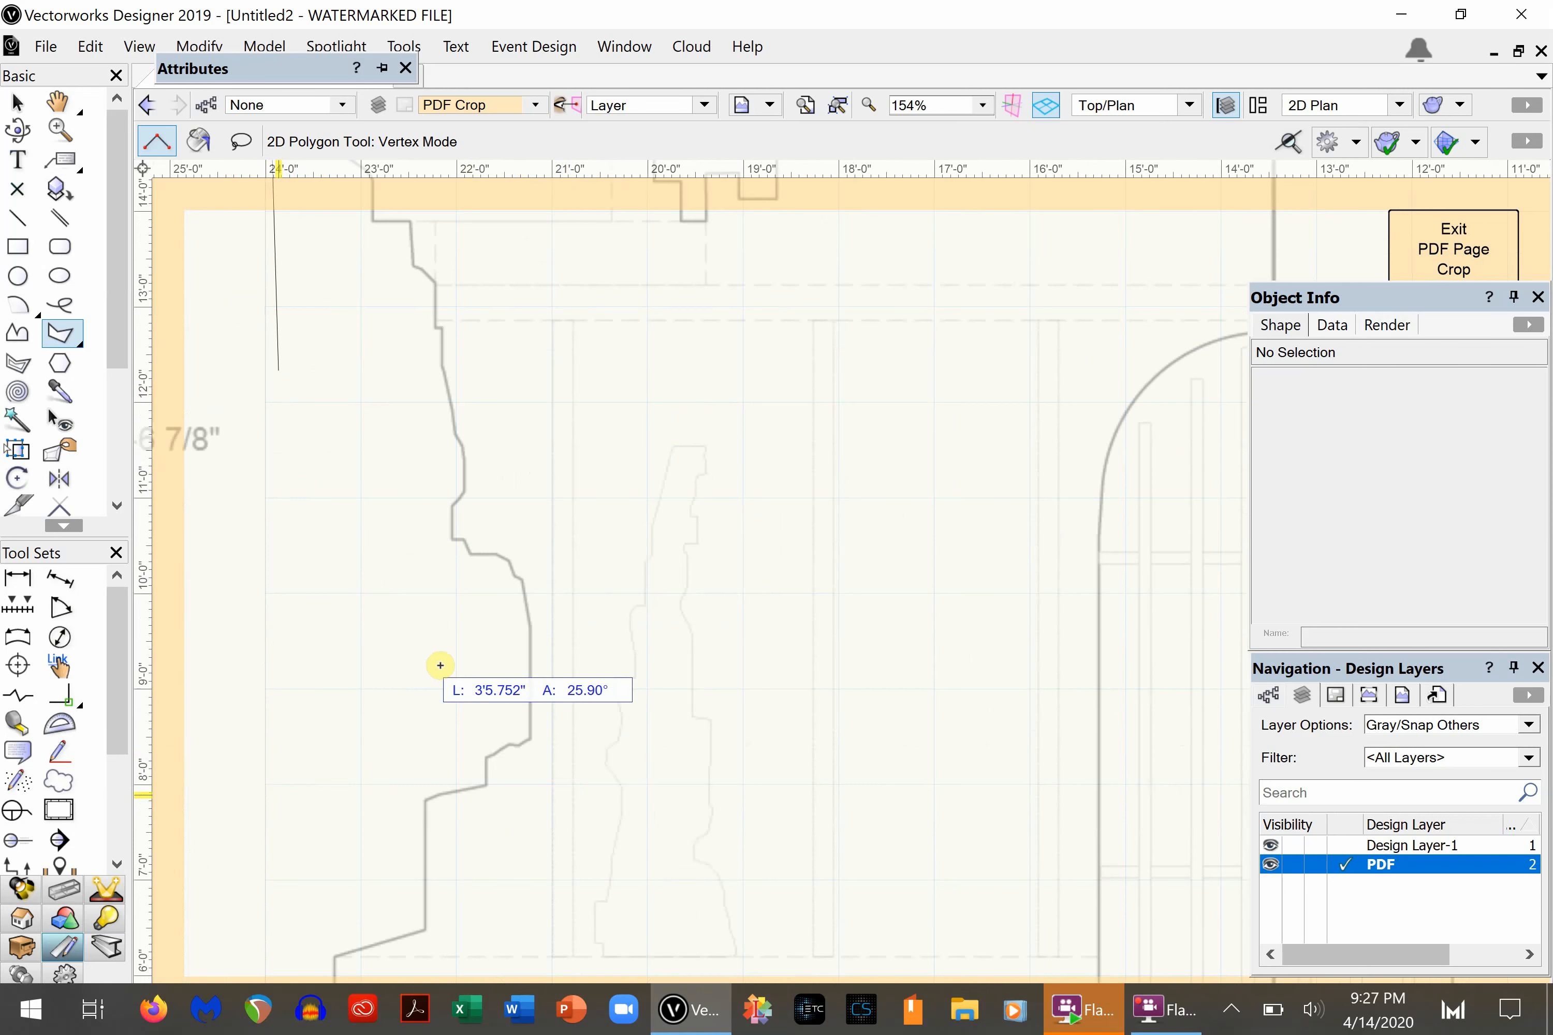
left_click(432, 681)
scroll(414, 683, "down", 5)
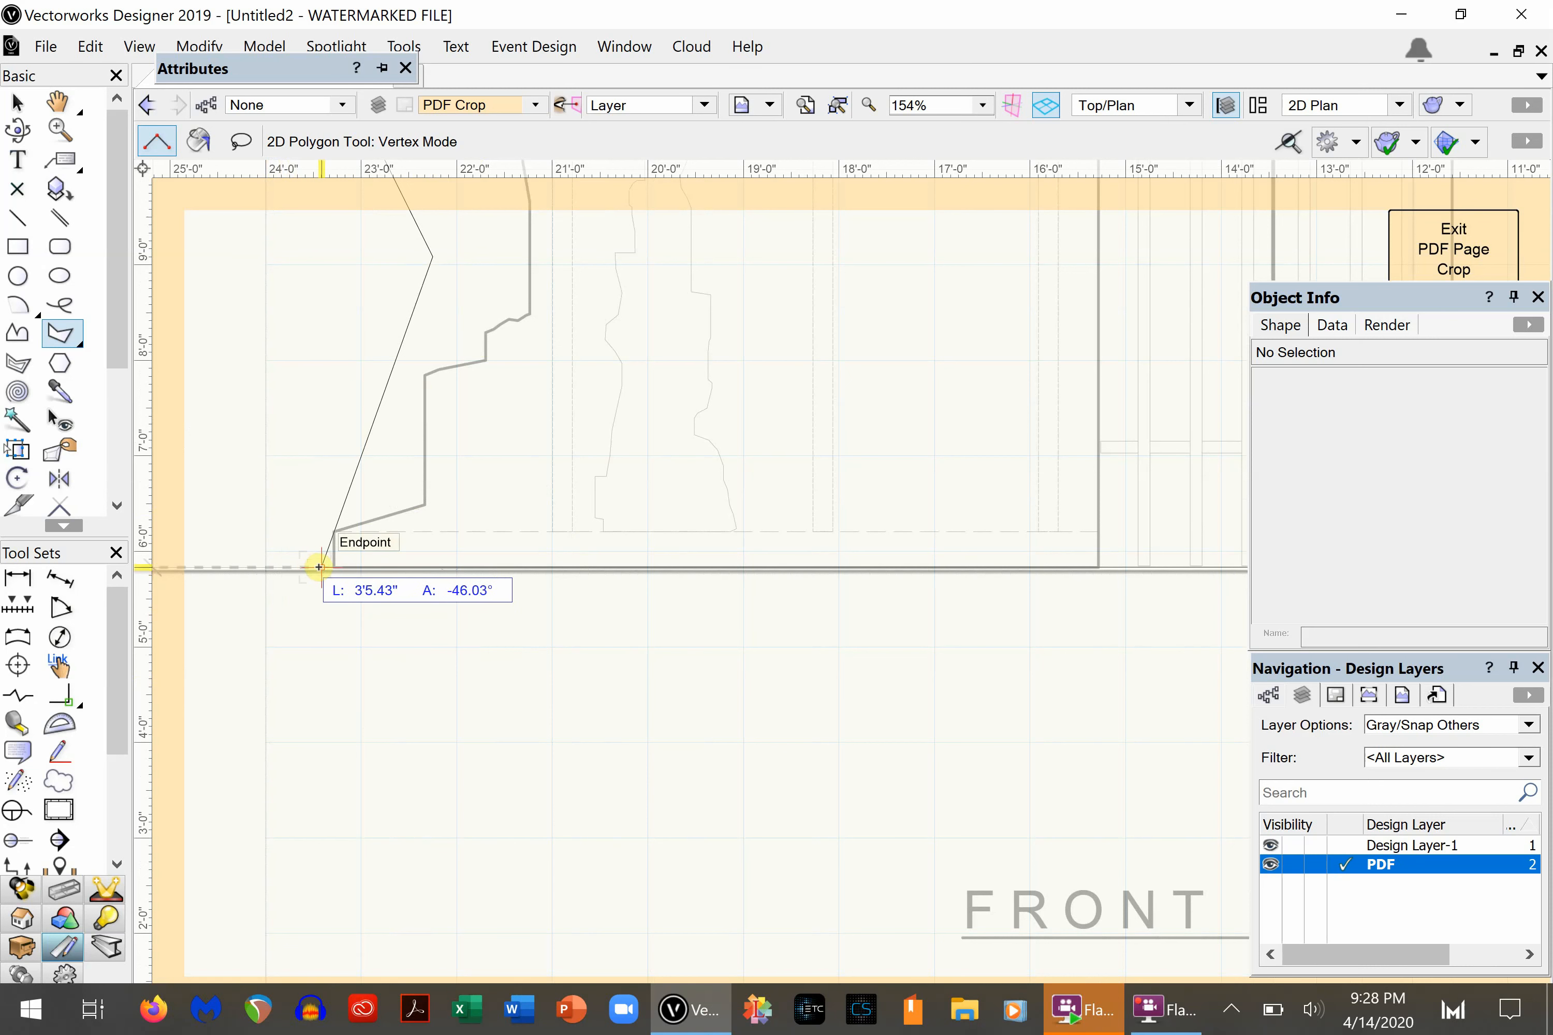
left_click(321, 496)
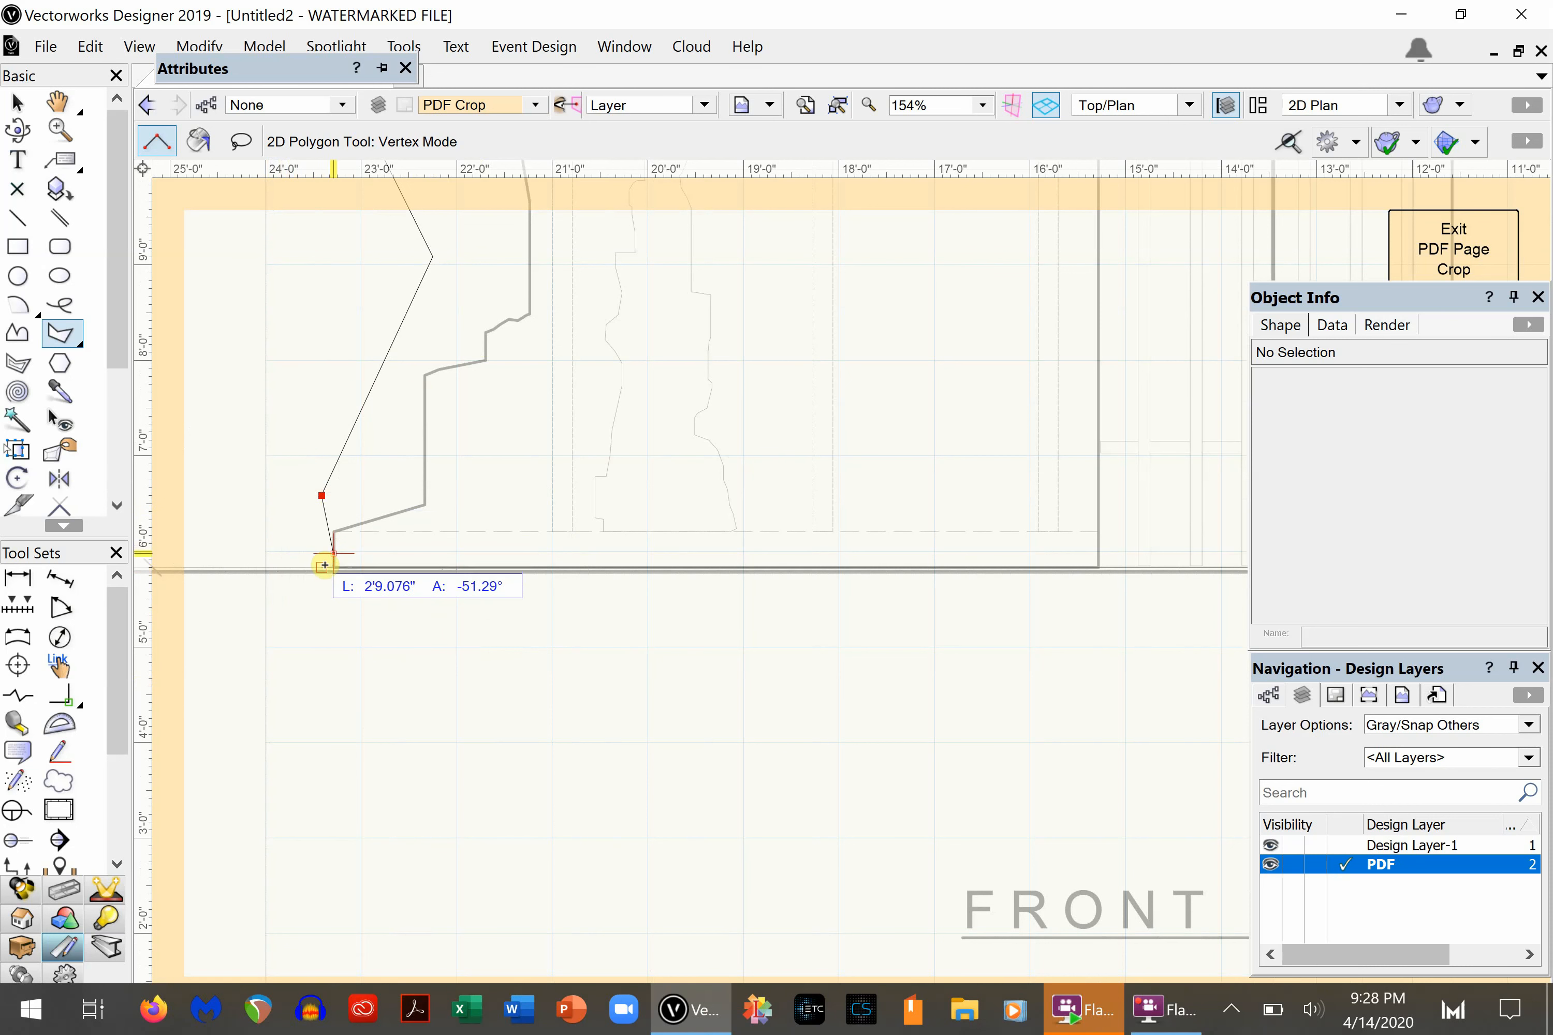
left_click(318, 565)
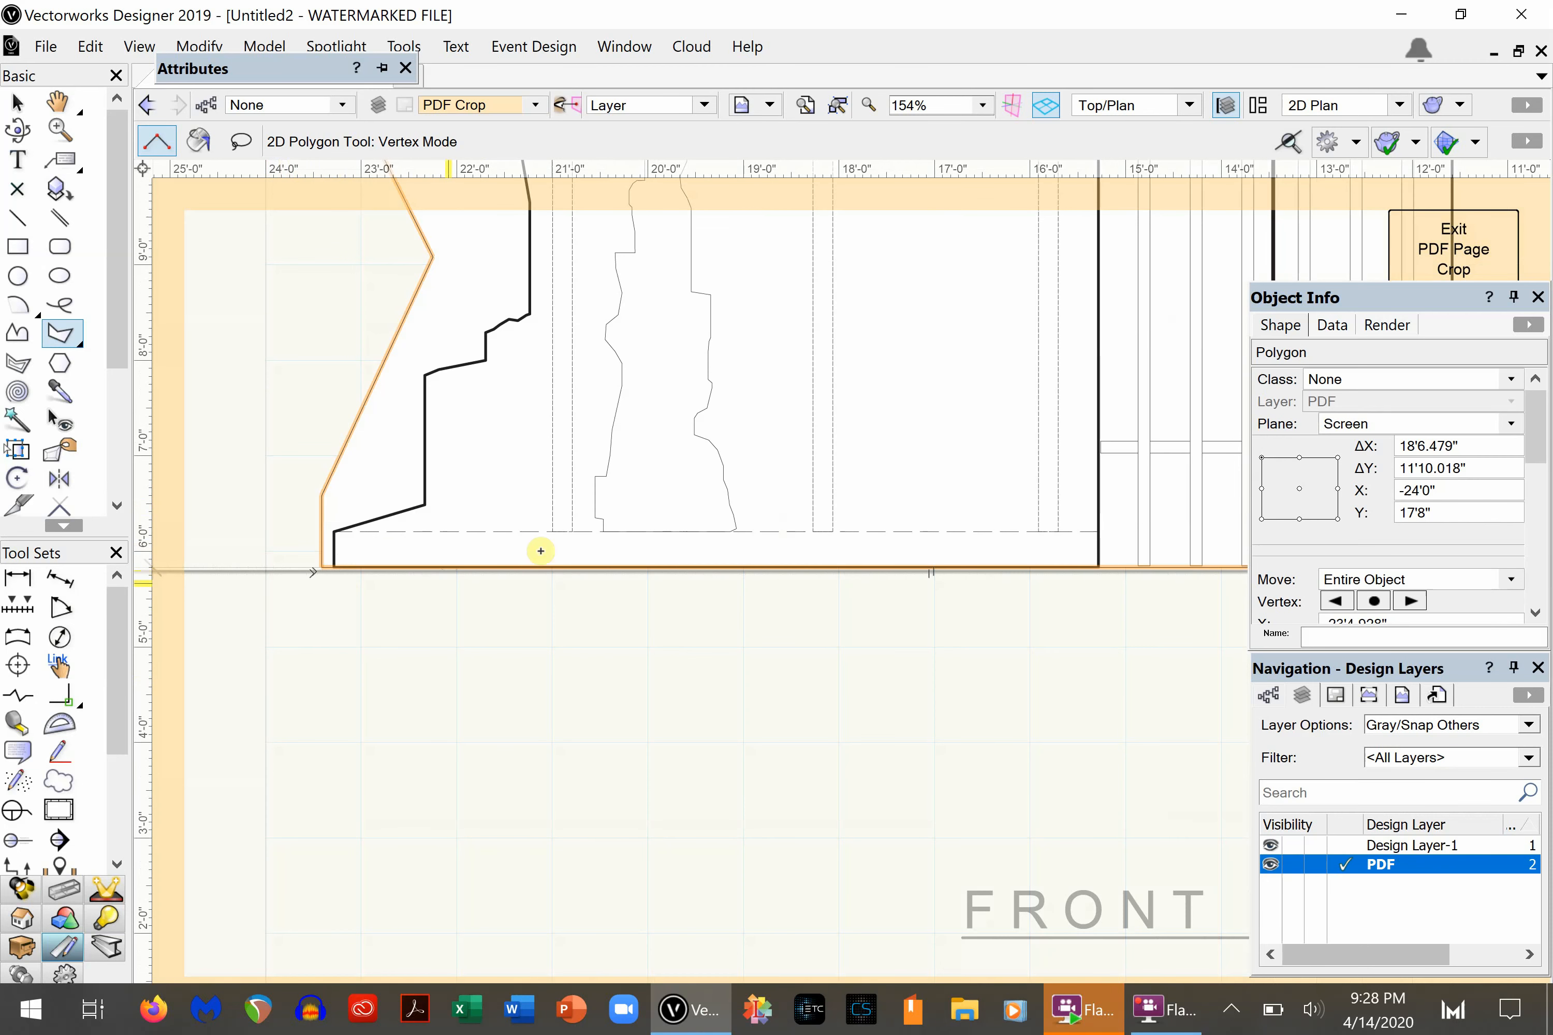
- Exit crop editing to apply the polygonal crop, deselect the PDF page and inspect the cropped front view
scroll(558, 511, "down", 3)
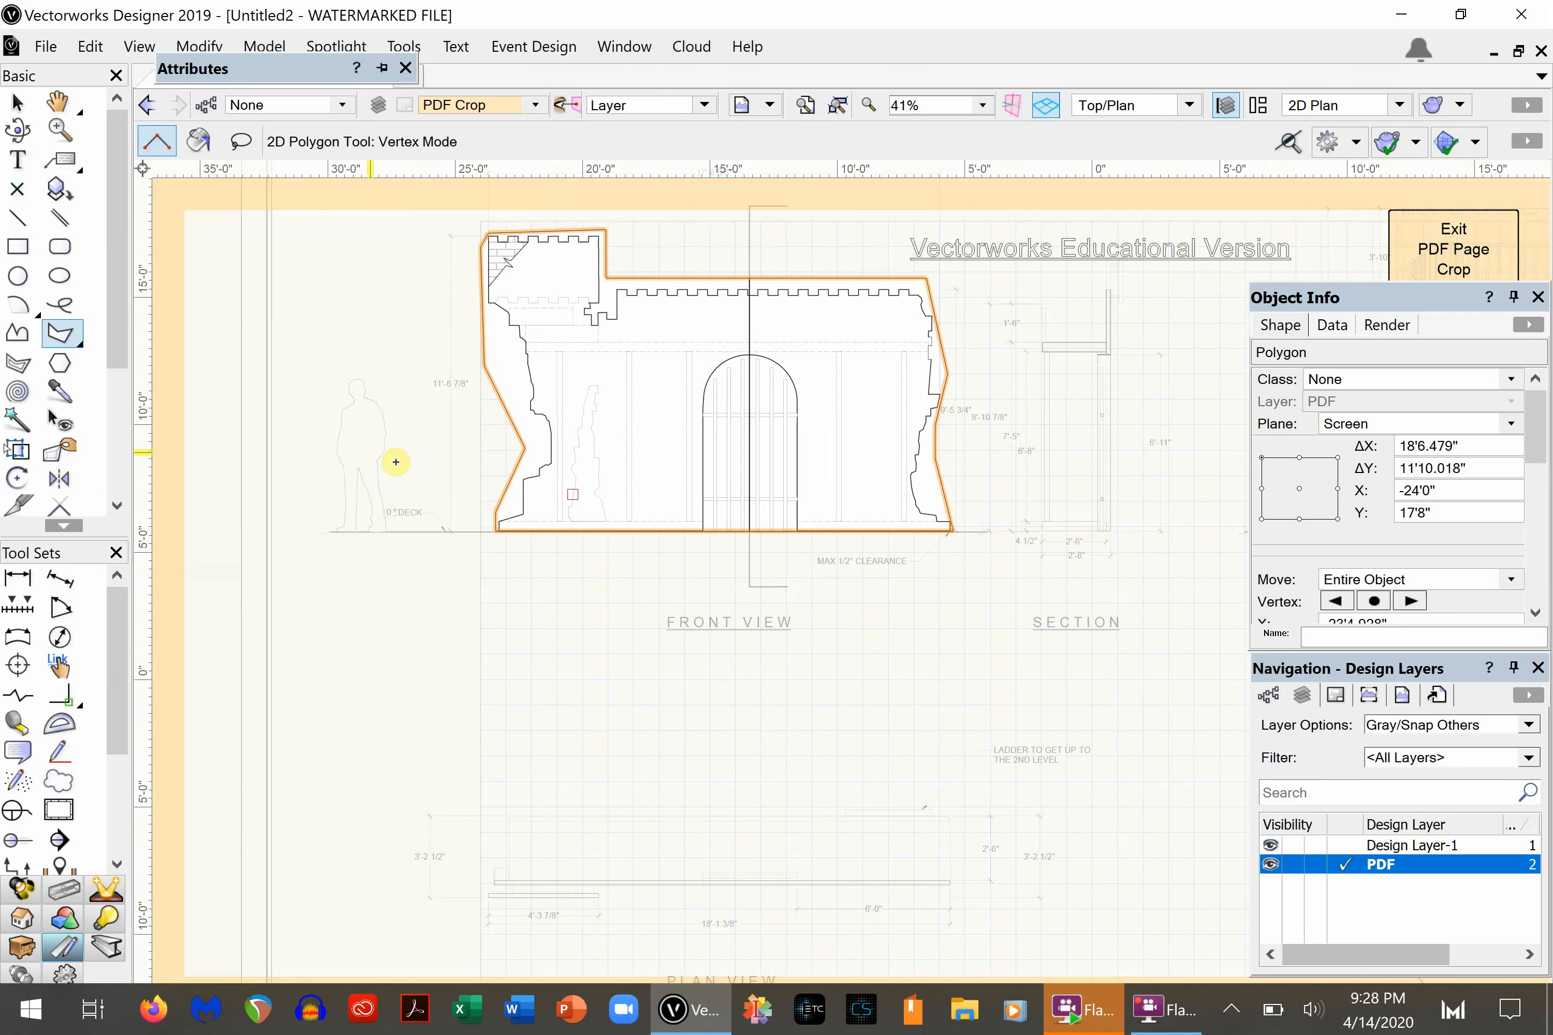
left_click(1443, 242)
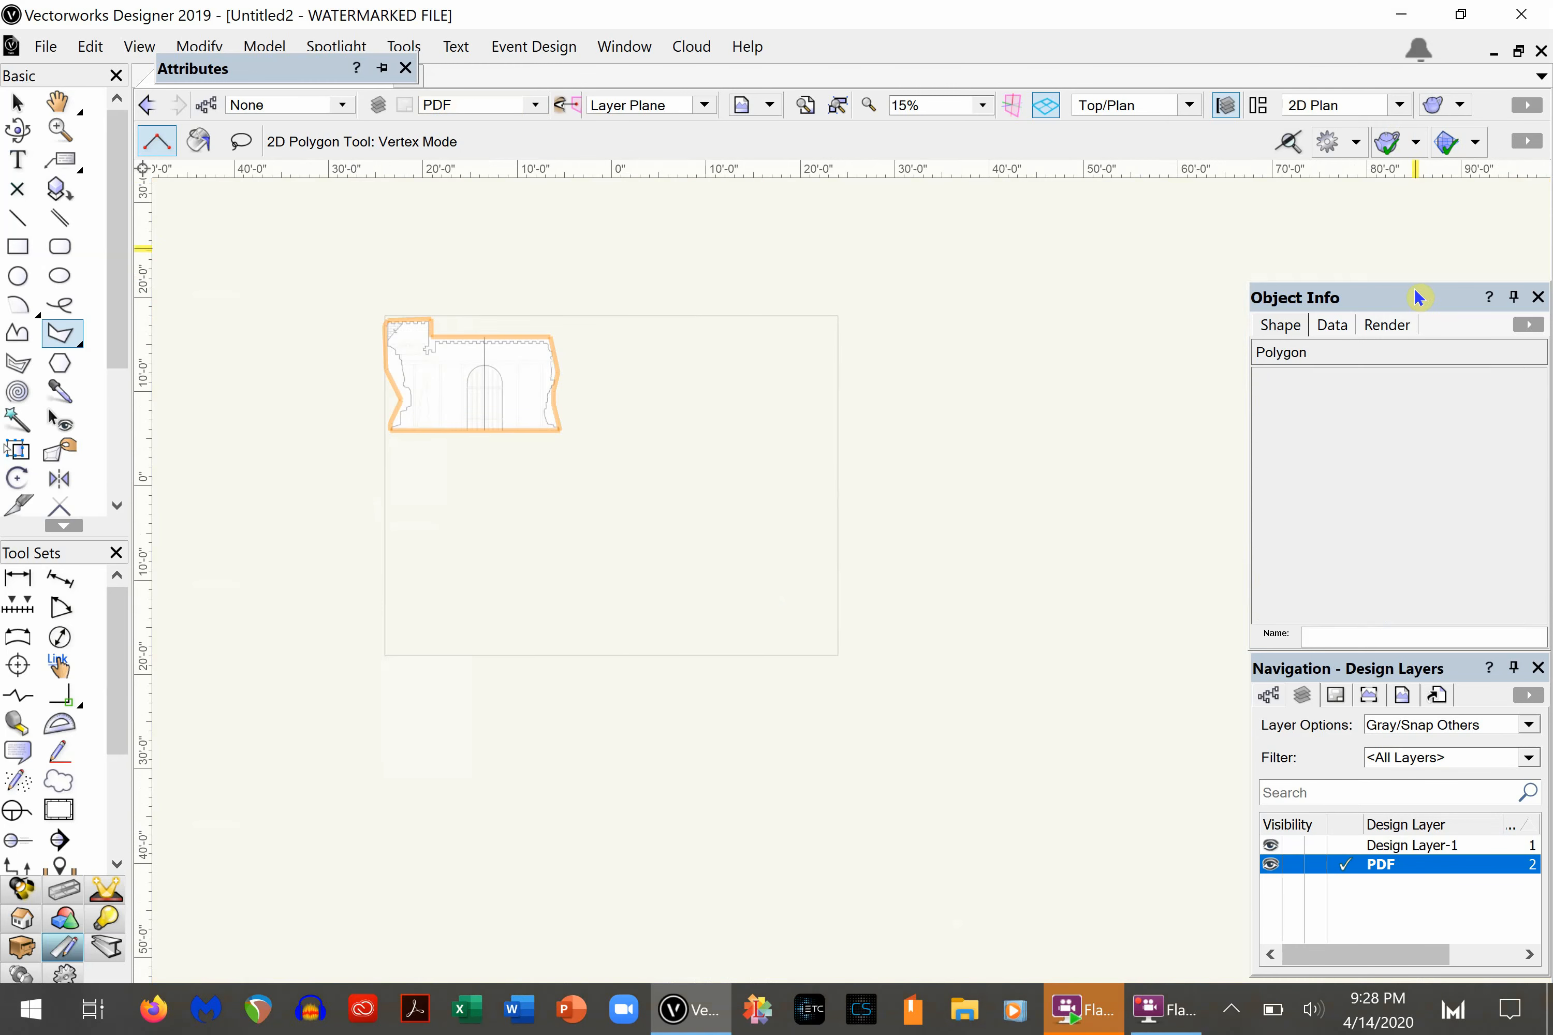
scroll(321, 321, "up", 3)
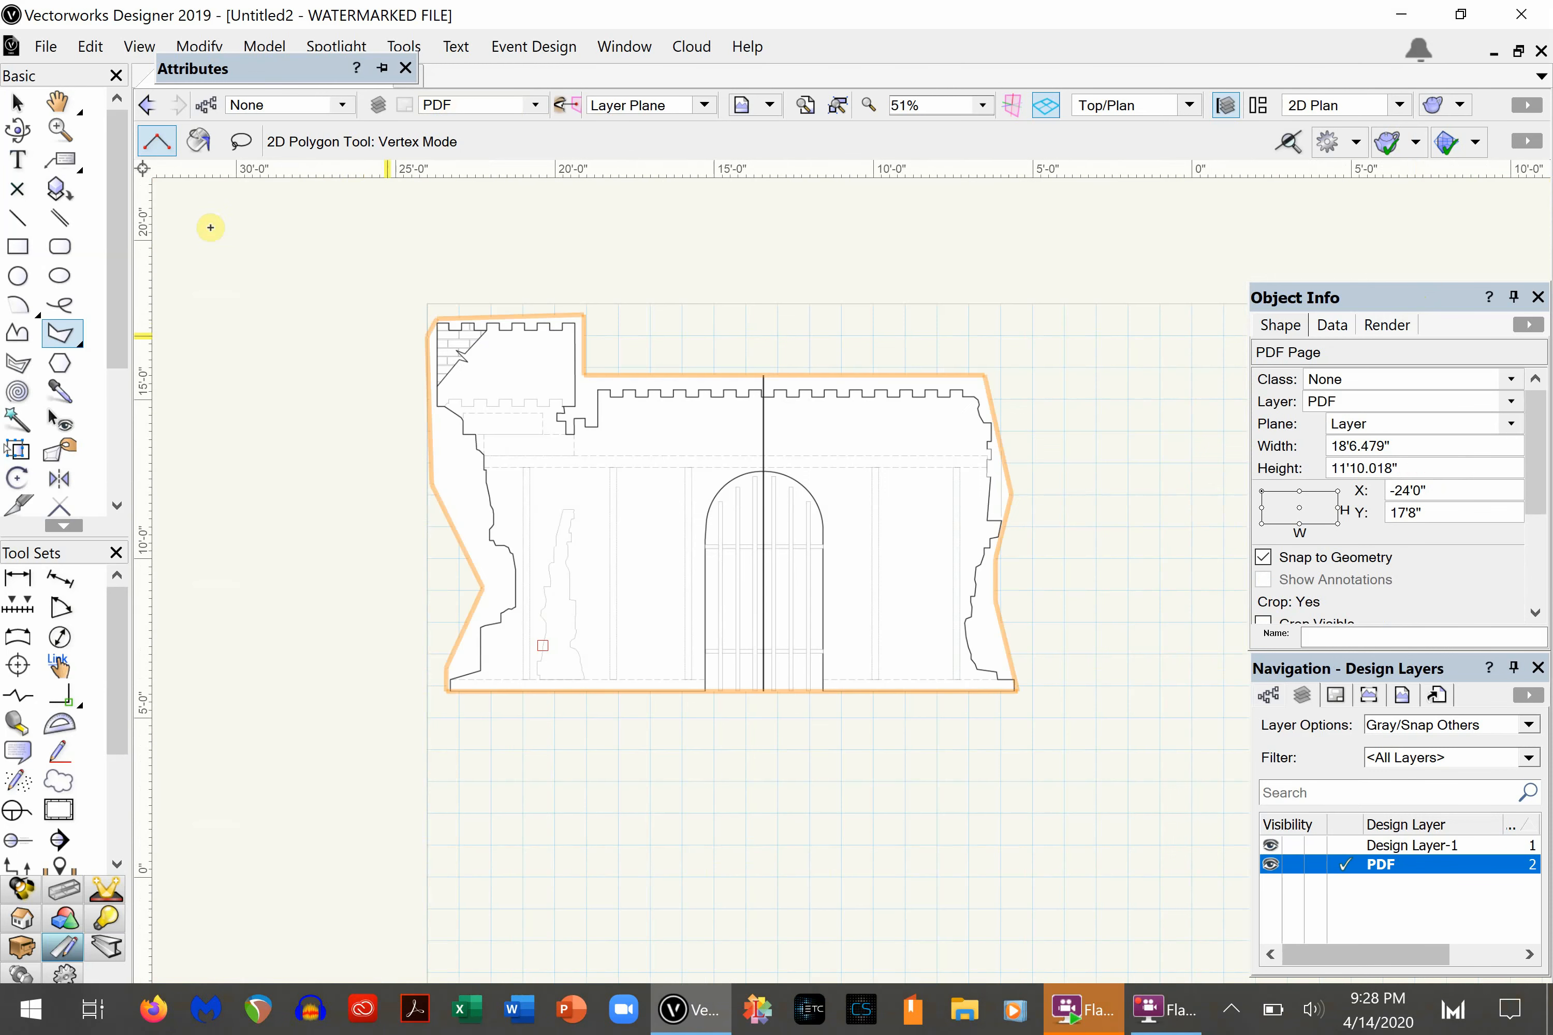
left_click(17, 104)
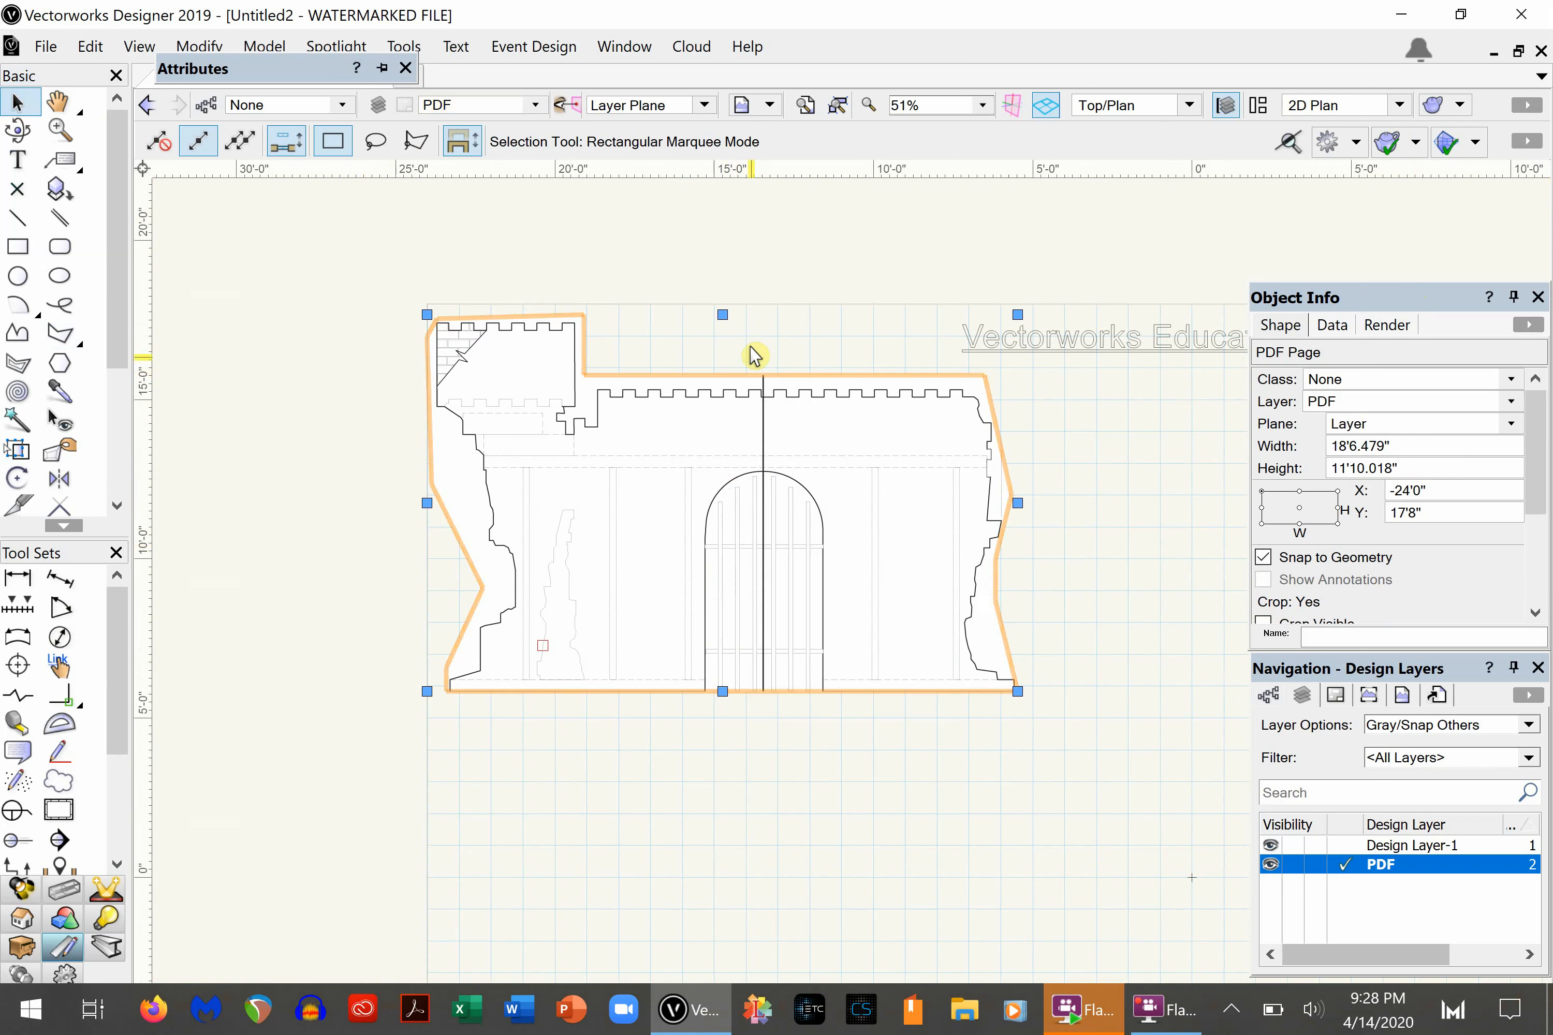
left_click(441, 620)
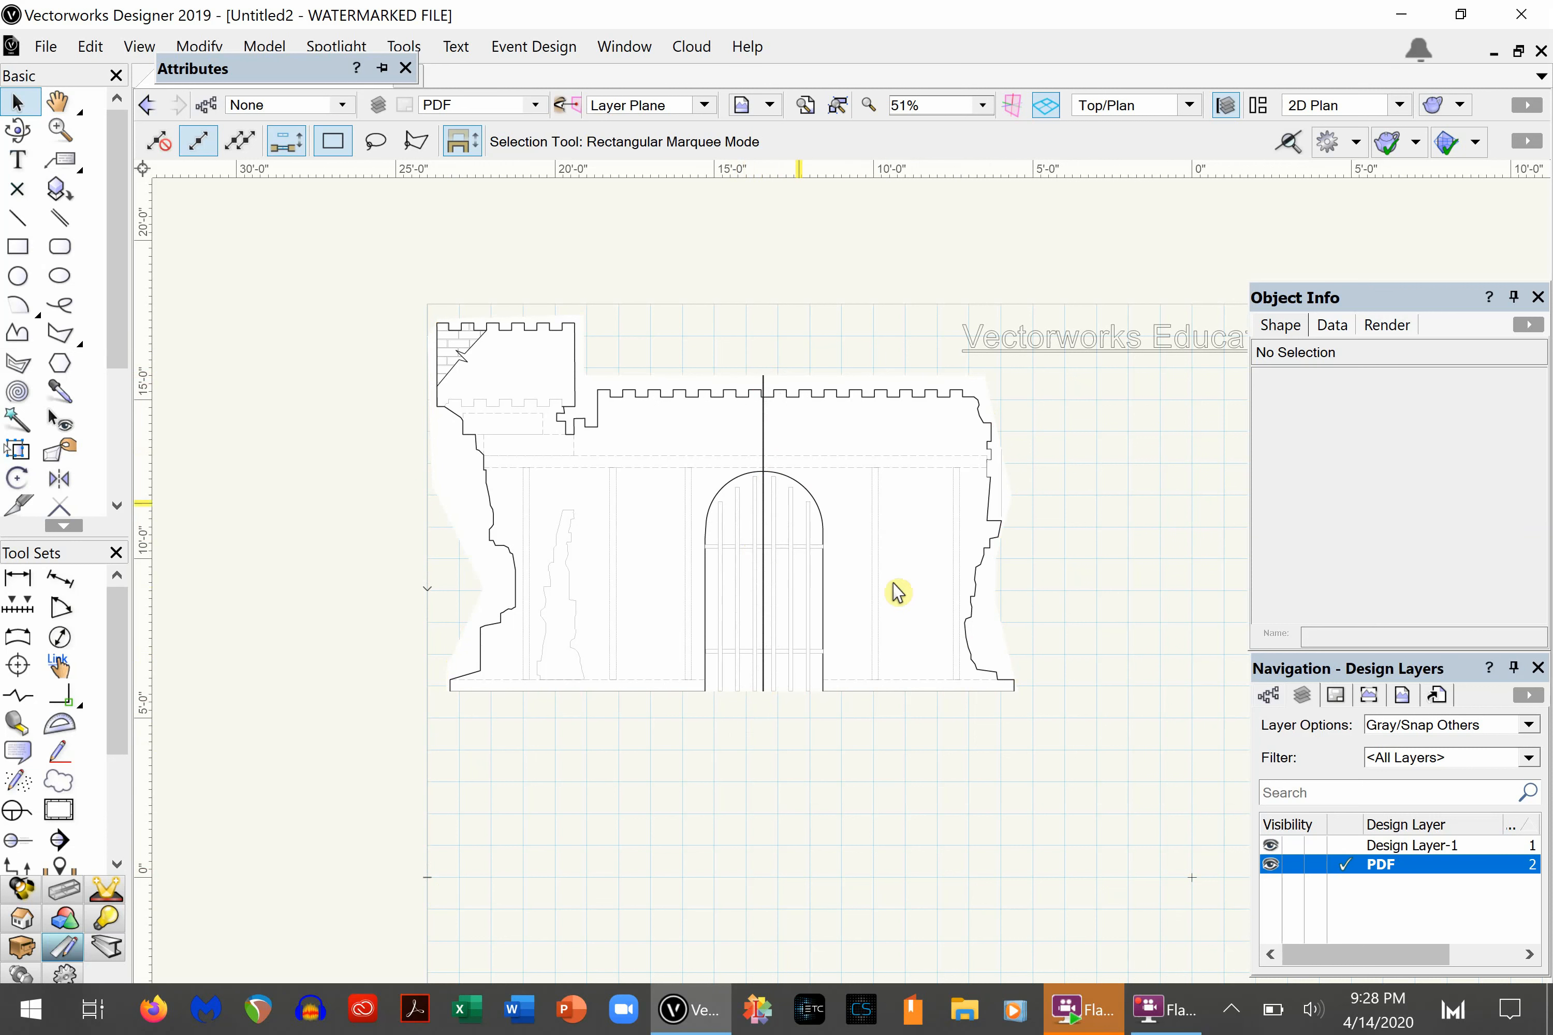
scroll(635, 461, "up", 3)
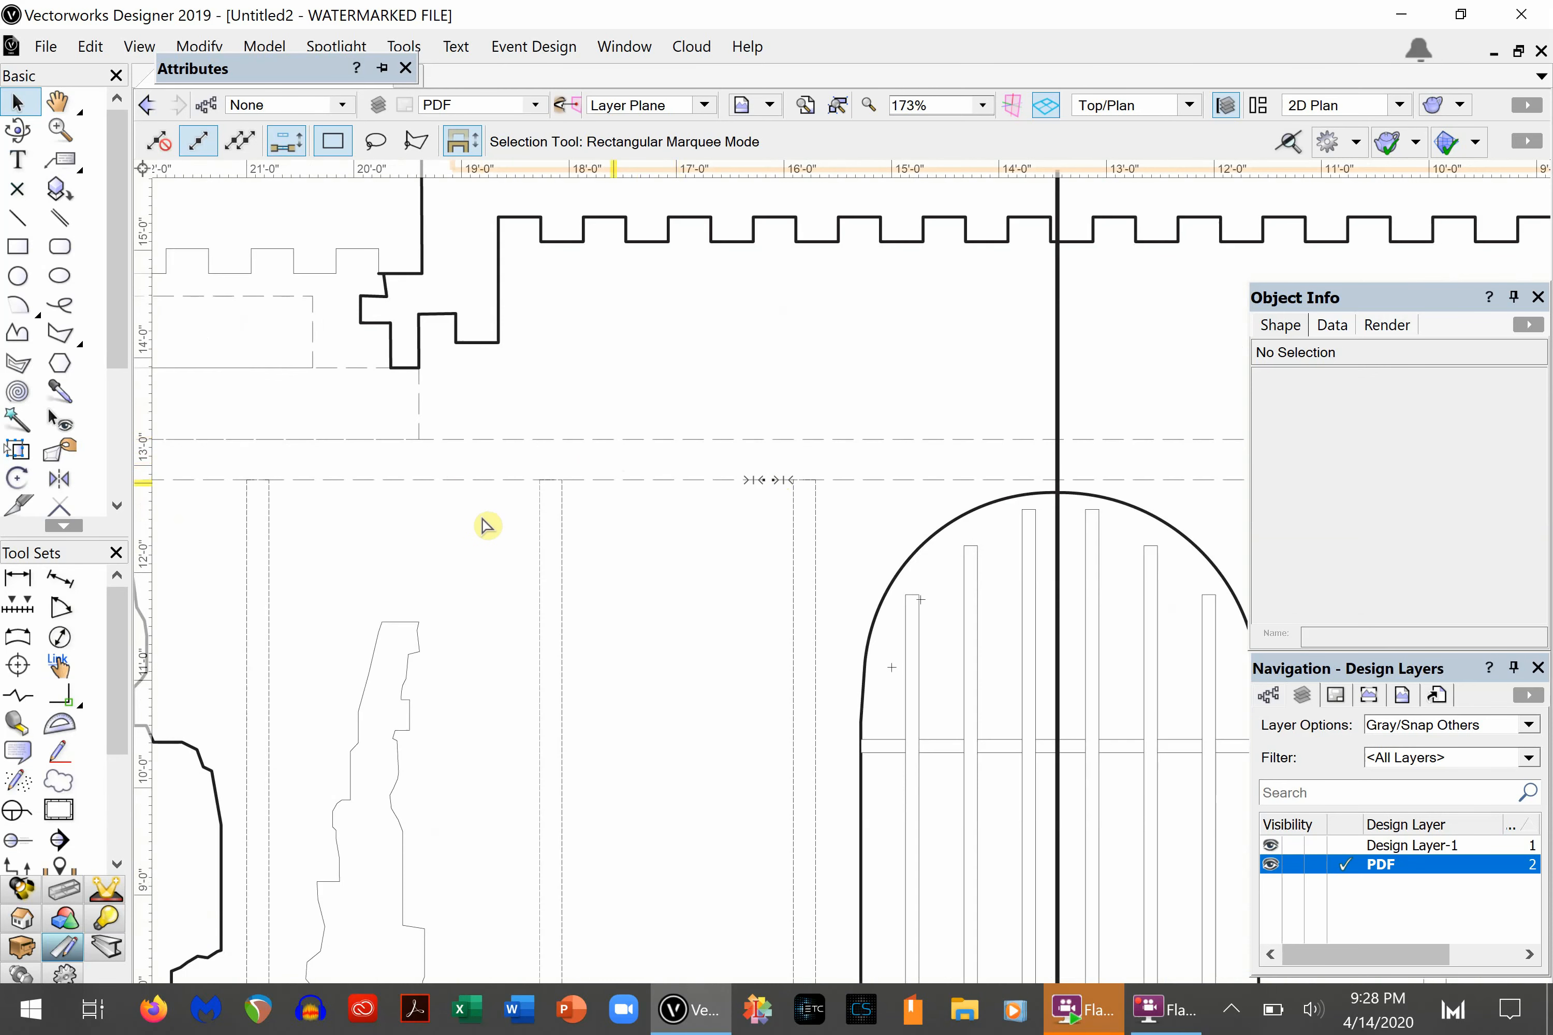
scroll(513, 546, "down", 3)
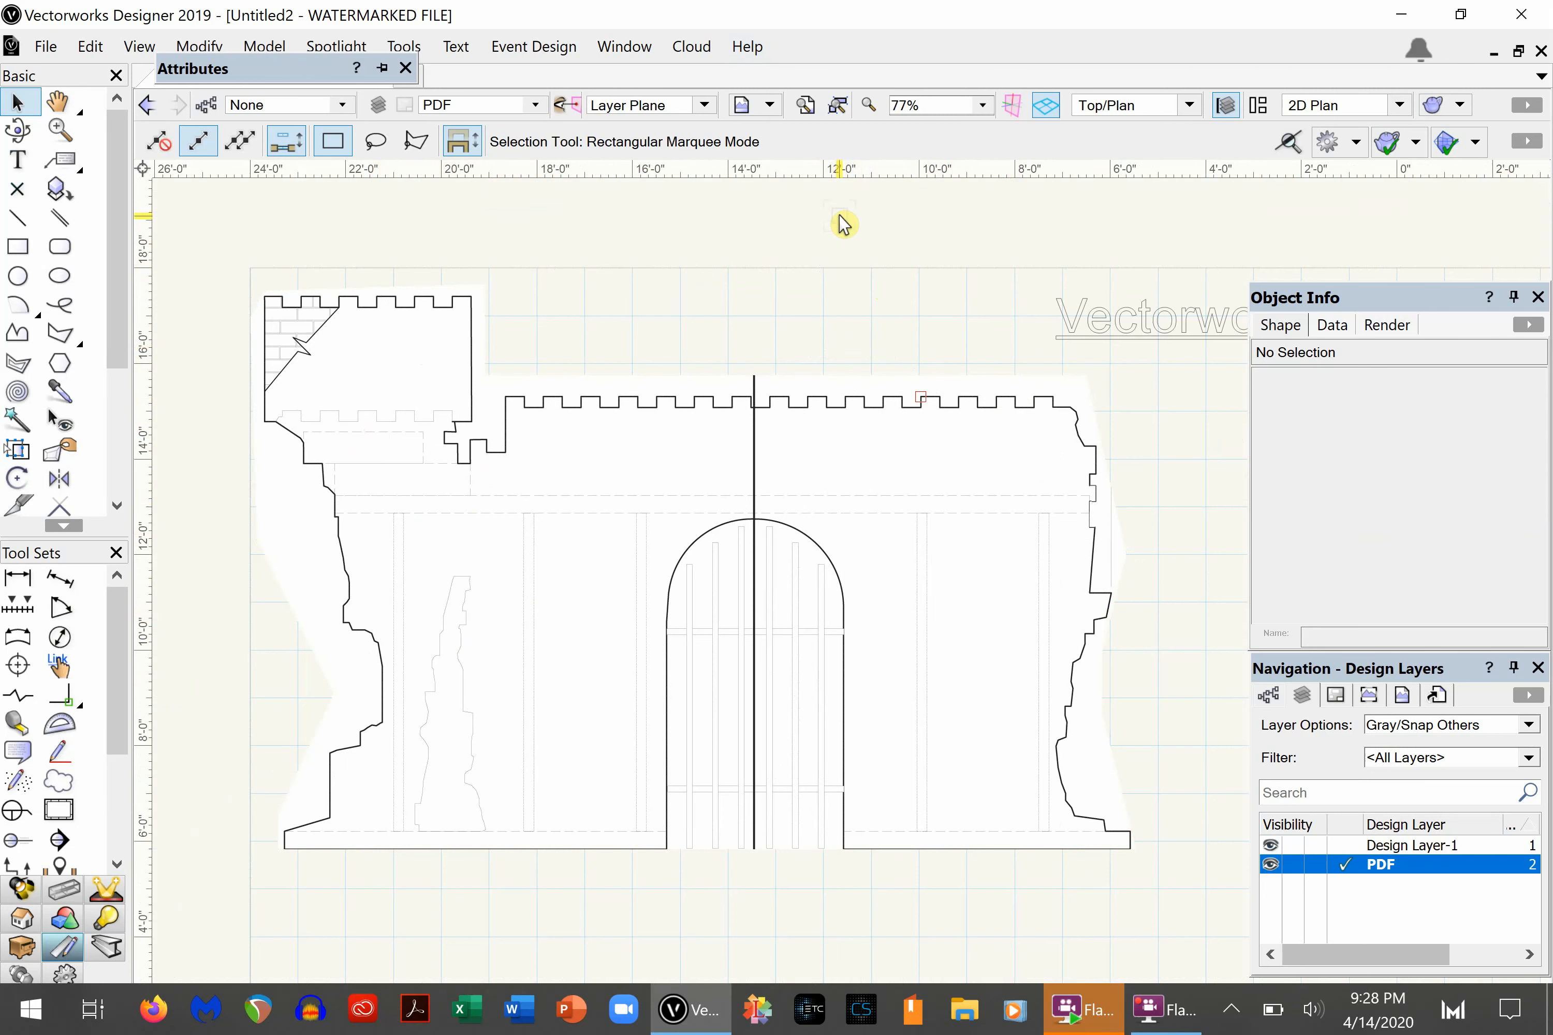
- Delete the polygonal crop from the PDF page and exit crop editing to restore the full page
scroll(841, 223, "down", 4)
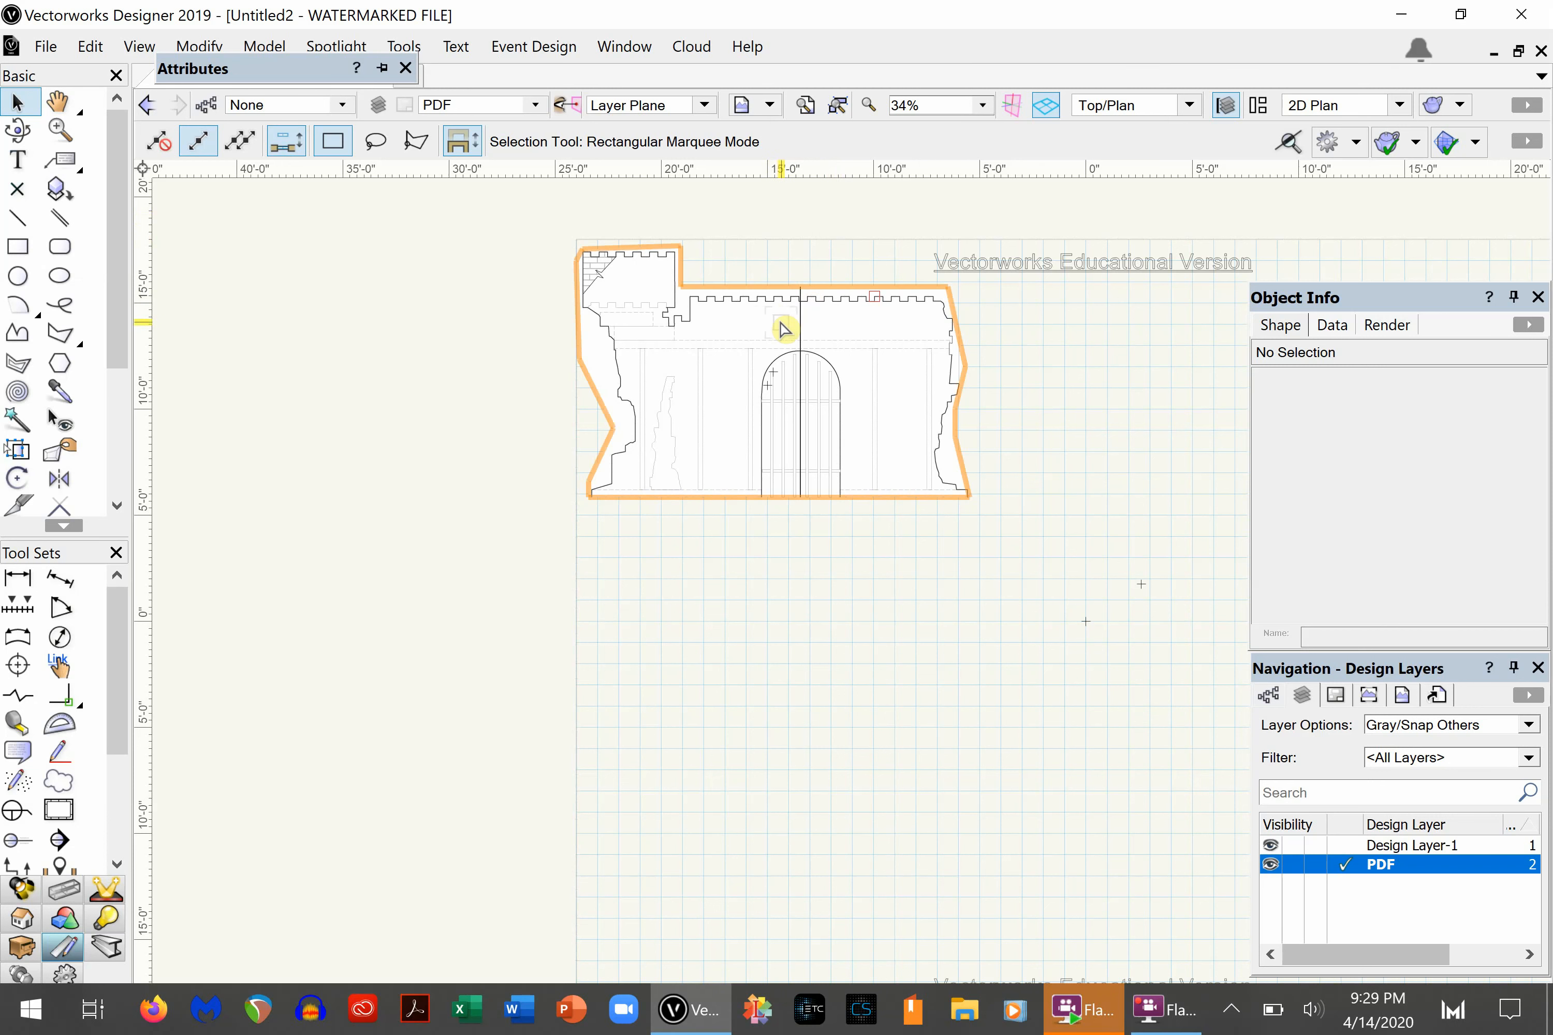
scroll(781, 322, "down", 2)
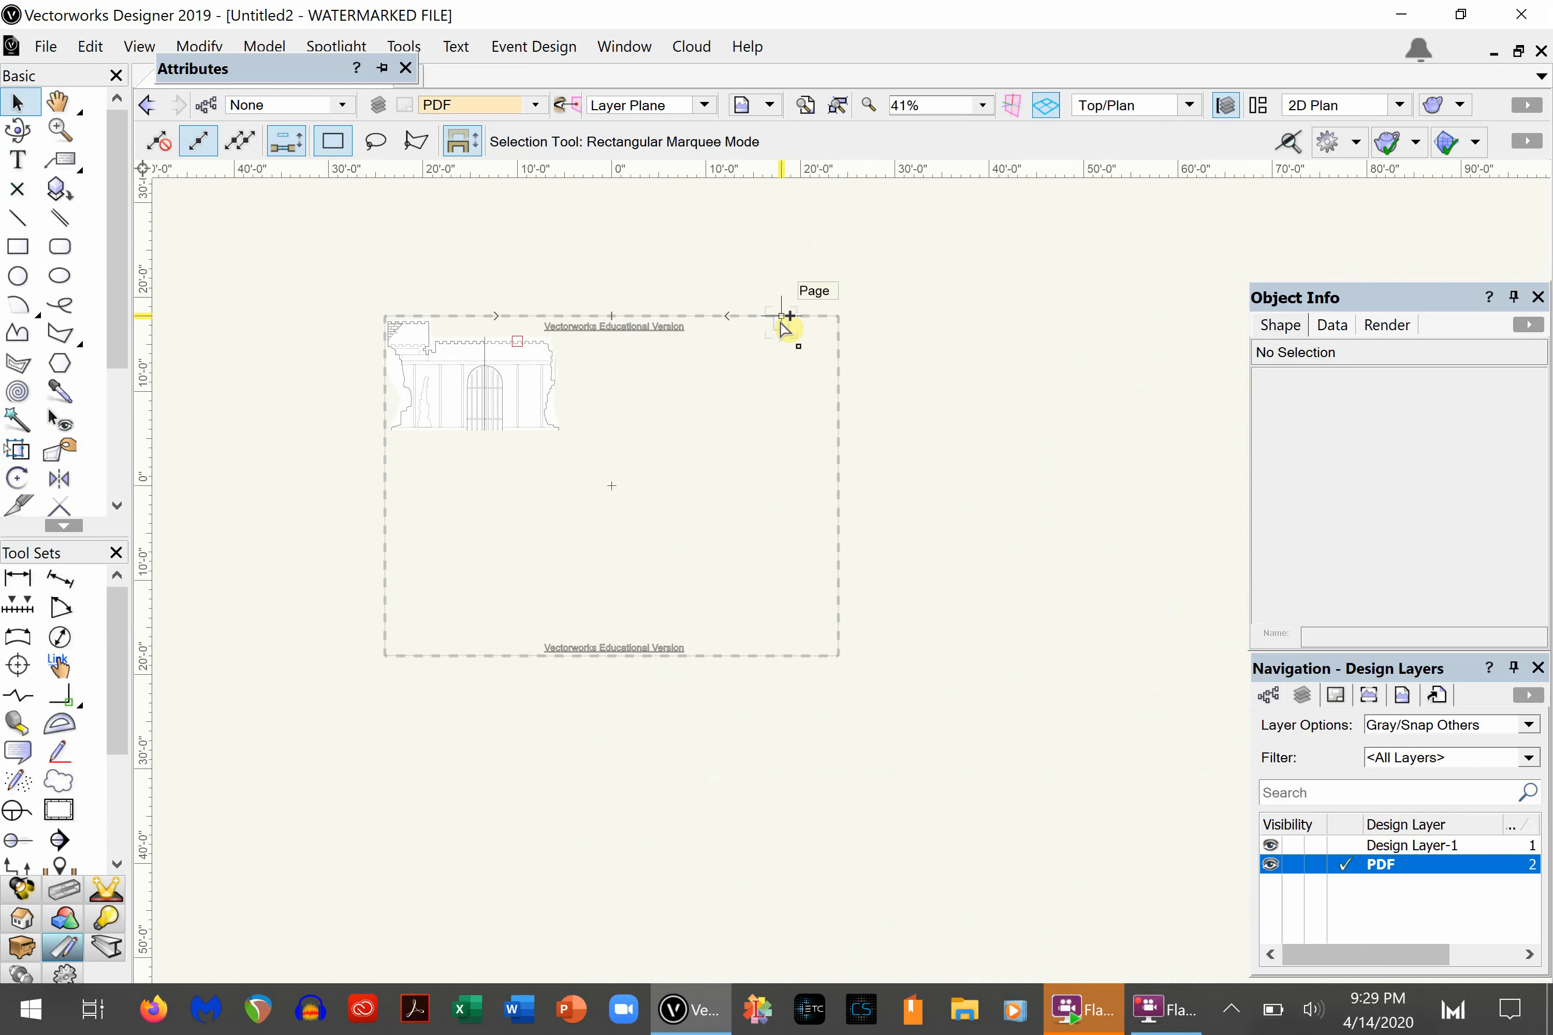
key("ctrl+bracketright")
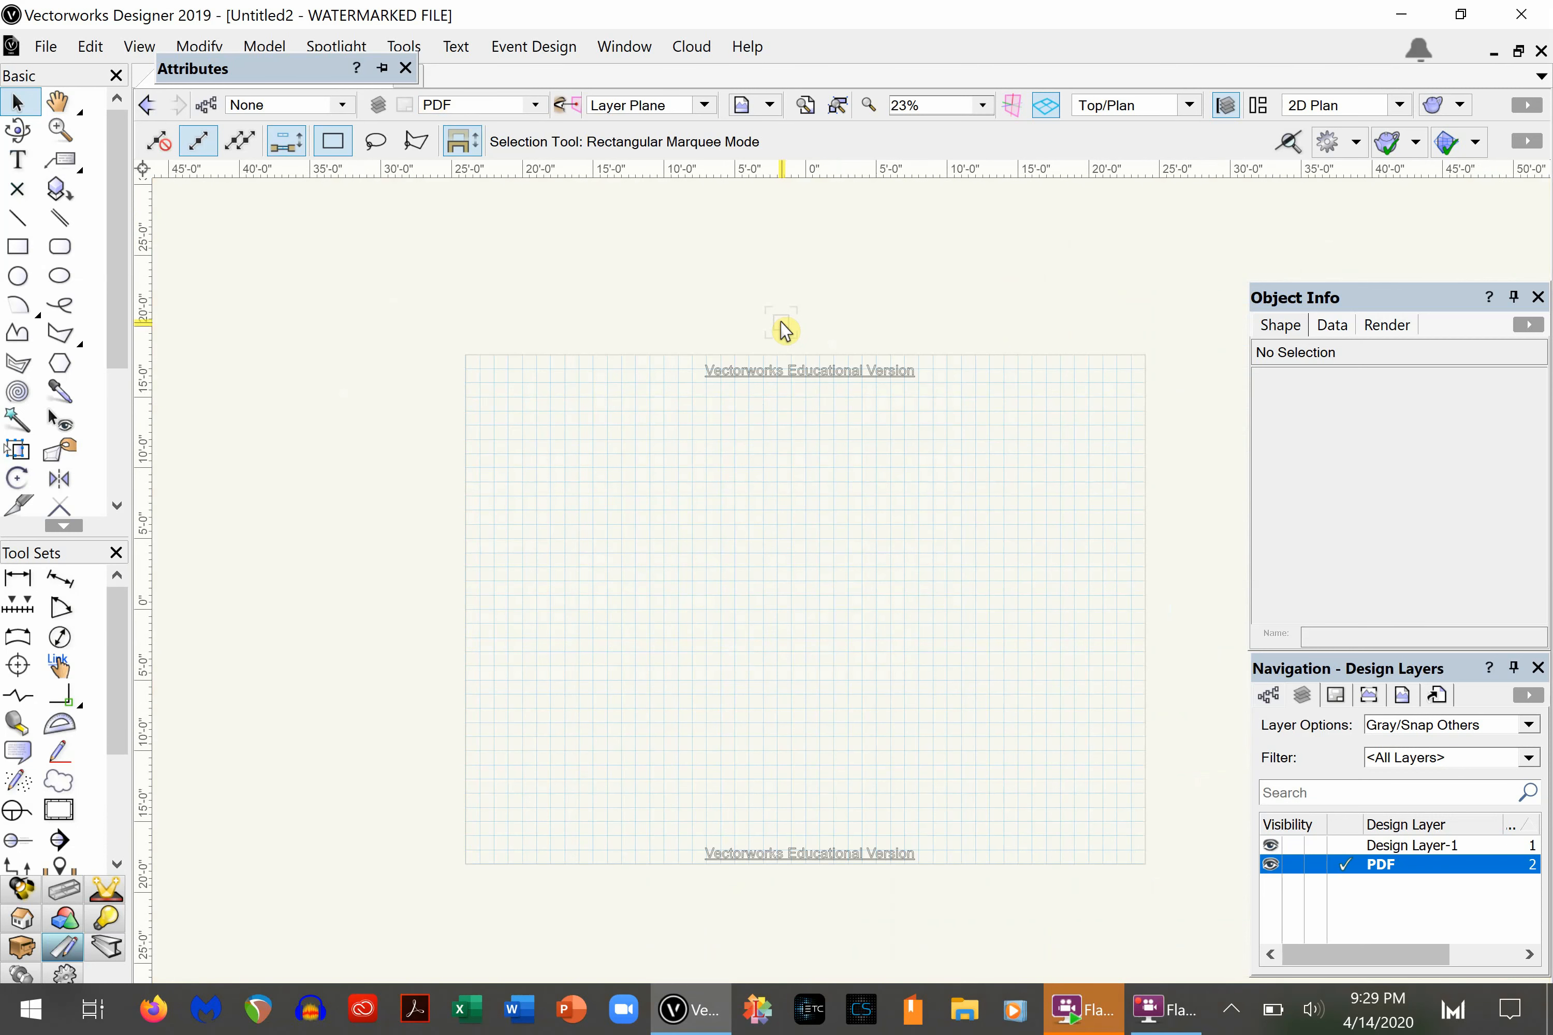
left_click(909, 494)
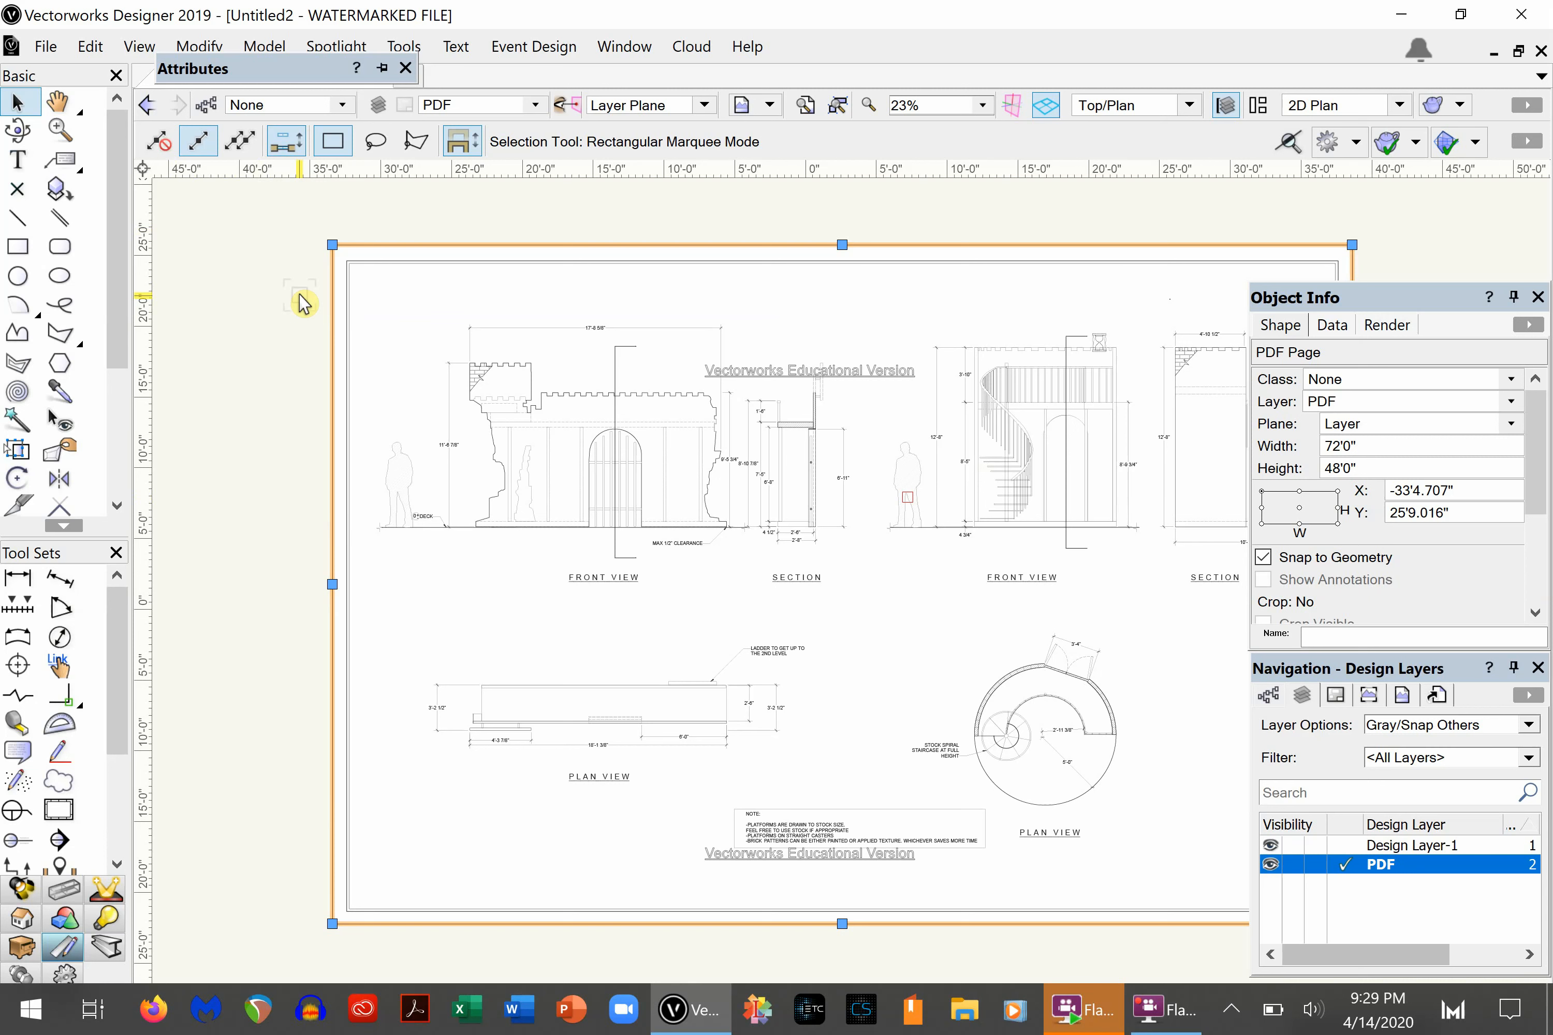
left_click(246, 271)
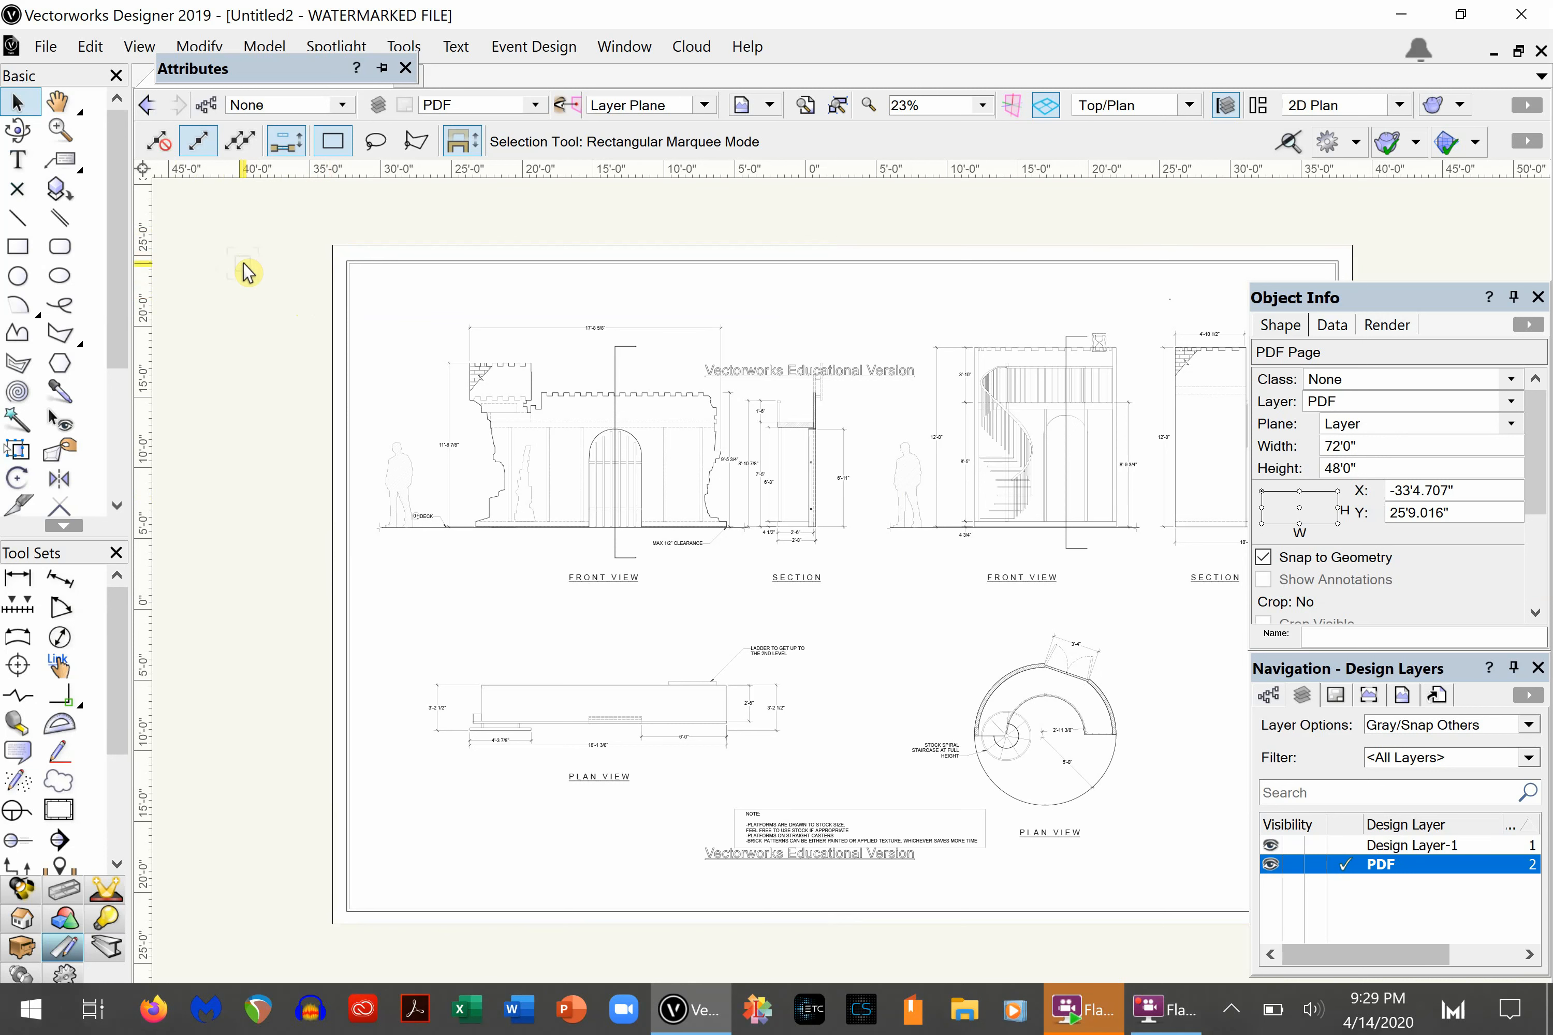
- Select the uncropped PDF page and move the Attributes palette clear of the menu bar
left_click(812, 483)
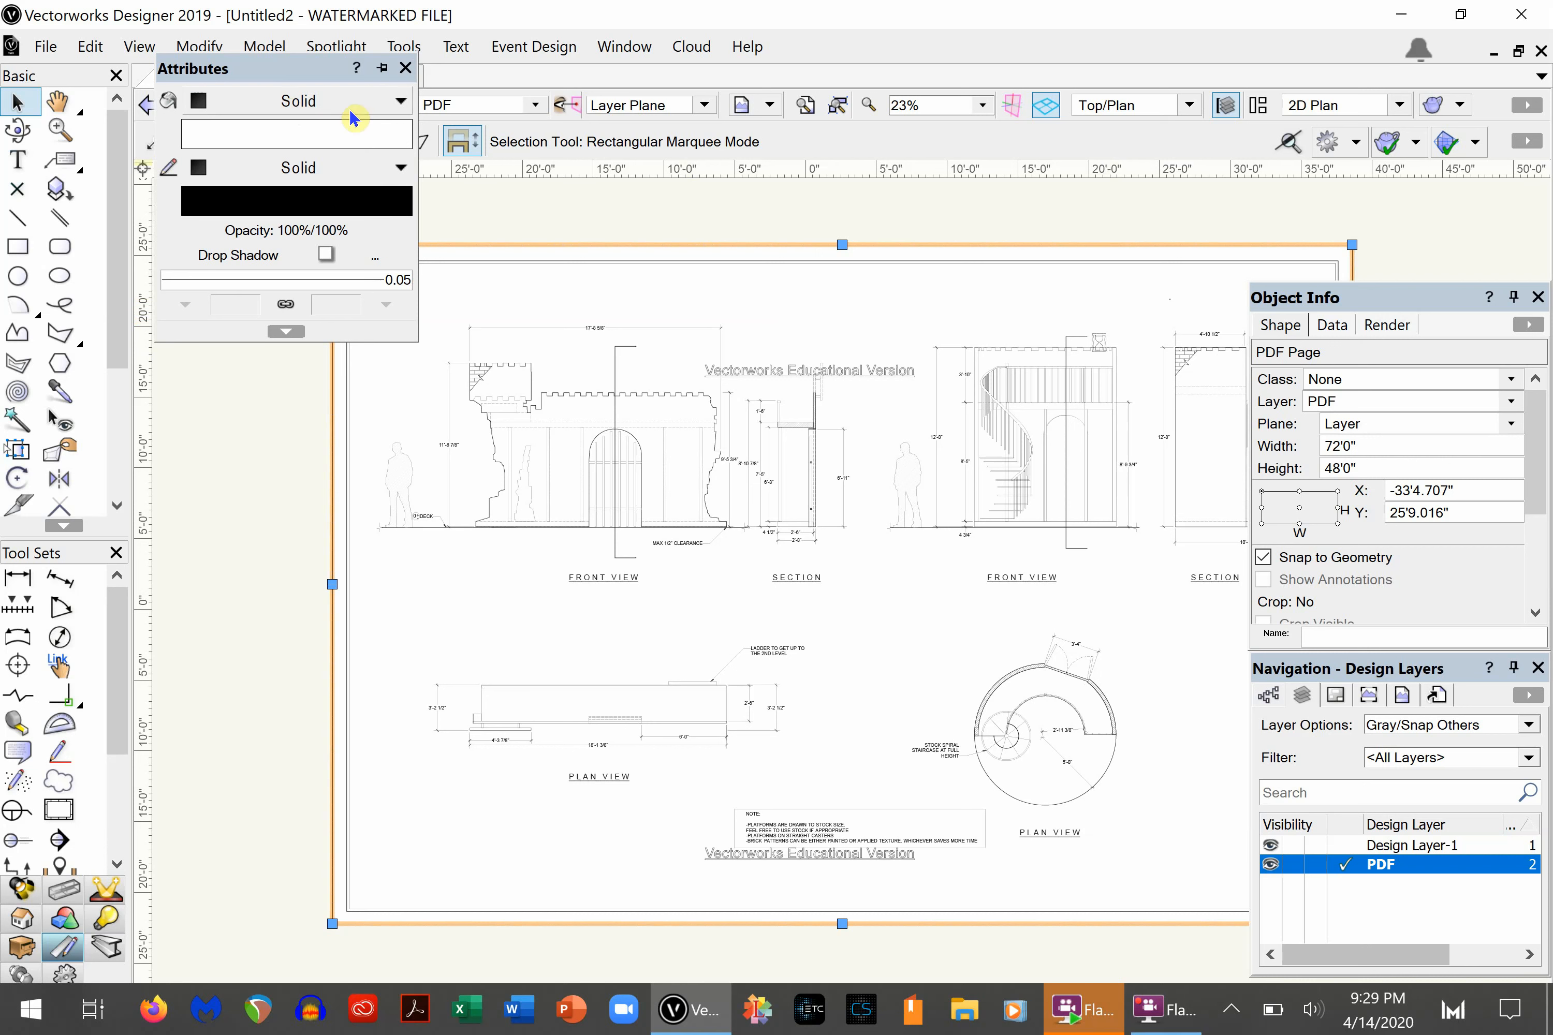
mouse_move(223, 69)
left_click_drag(222, 69, 233, 191)
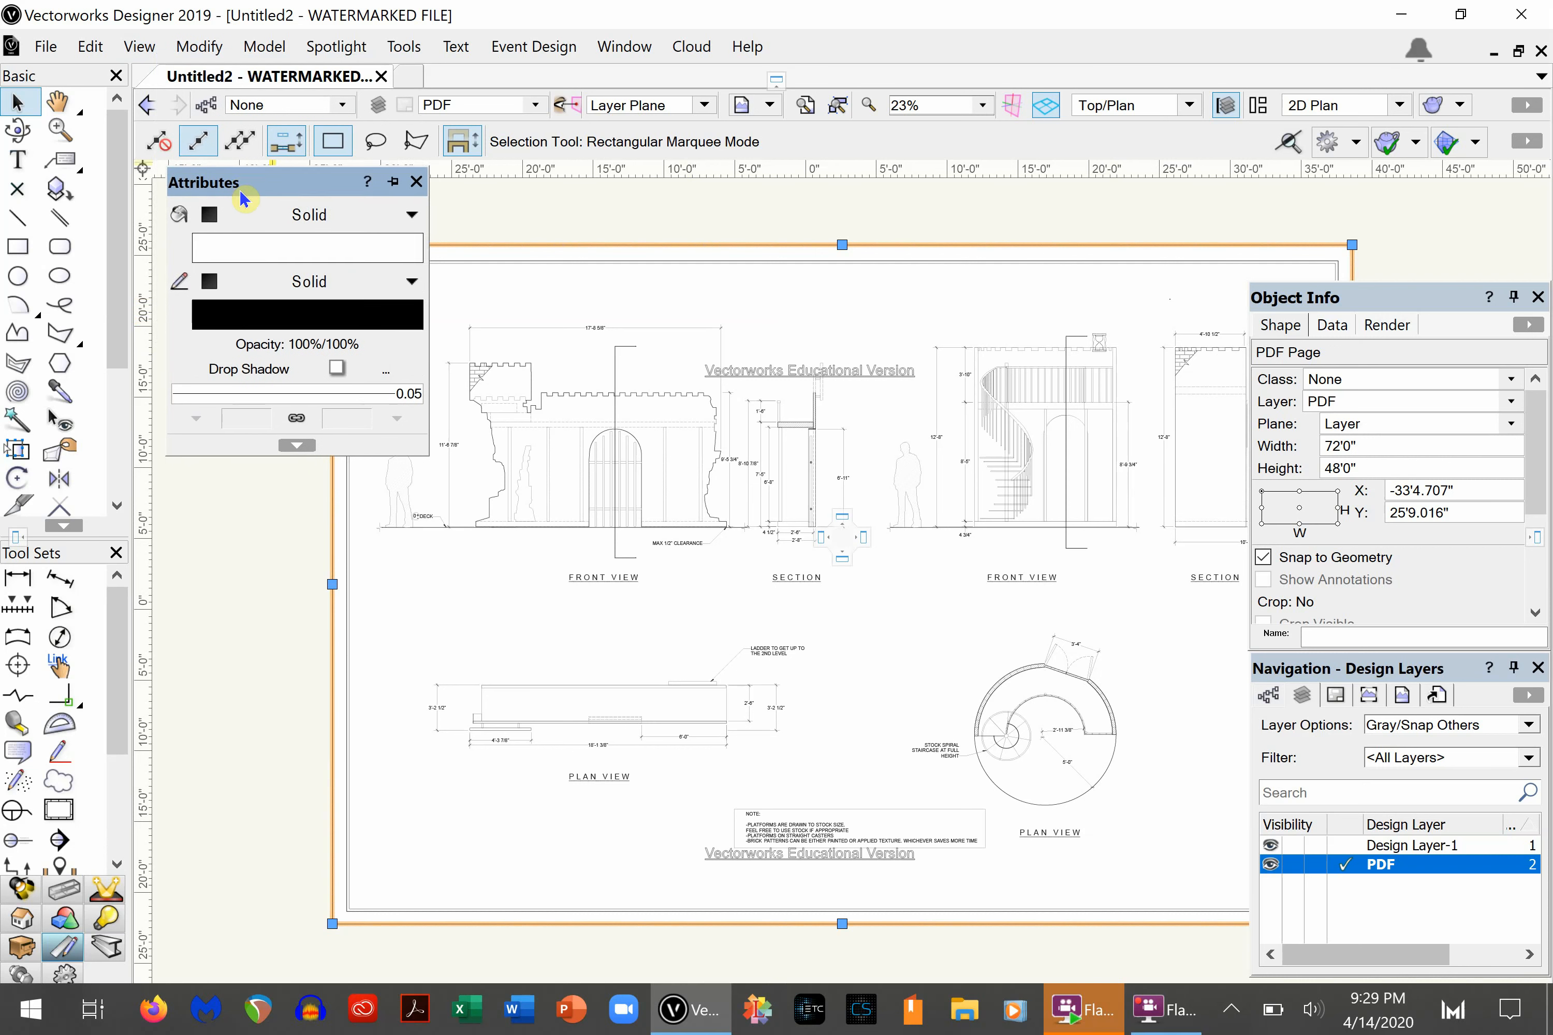
- Ungroup the imported PDF page into its component objects, confirming the ungrouping of high-level objects
left_click(223, 599)
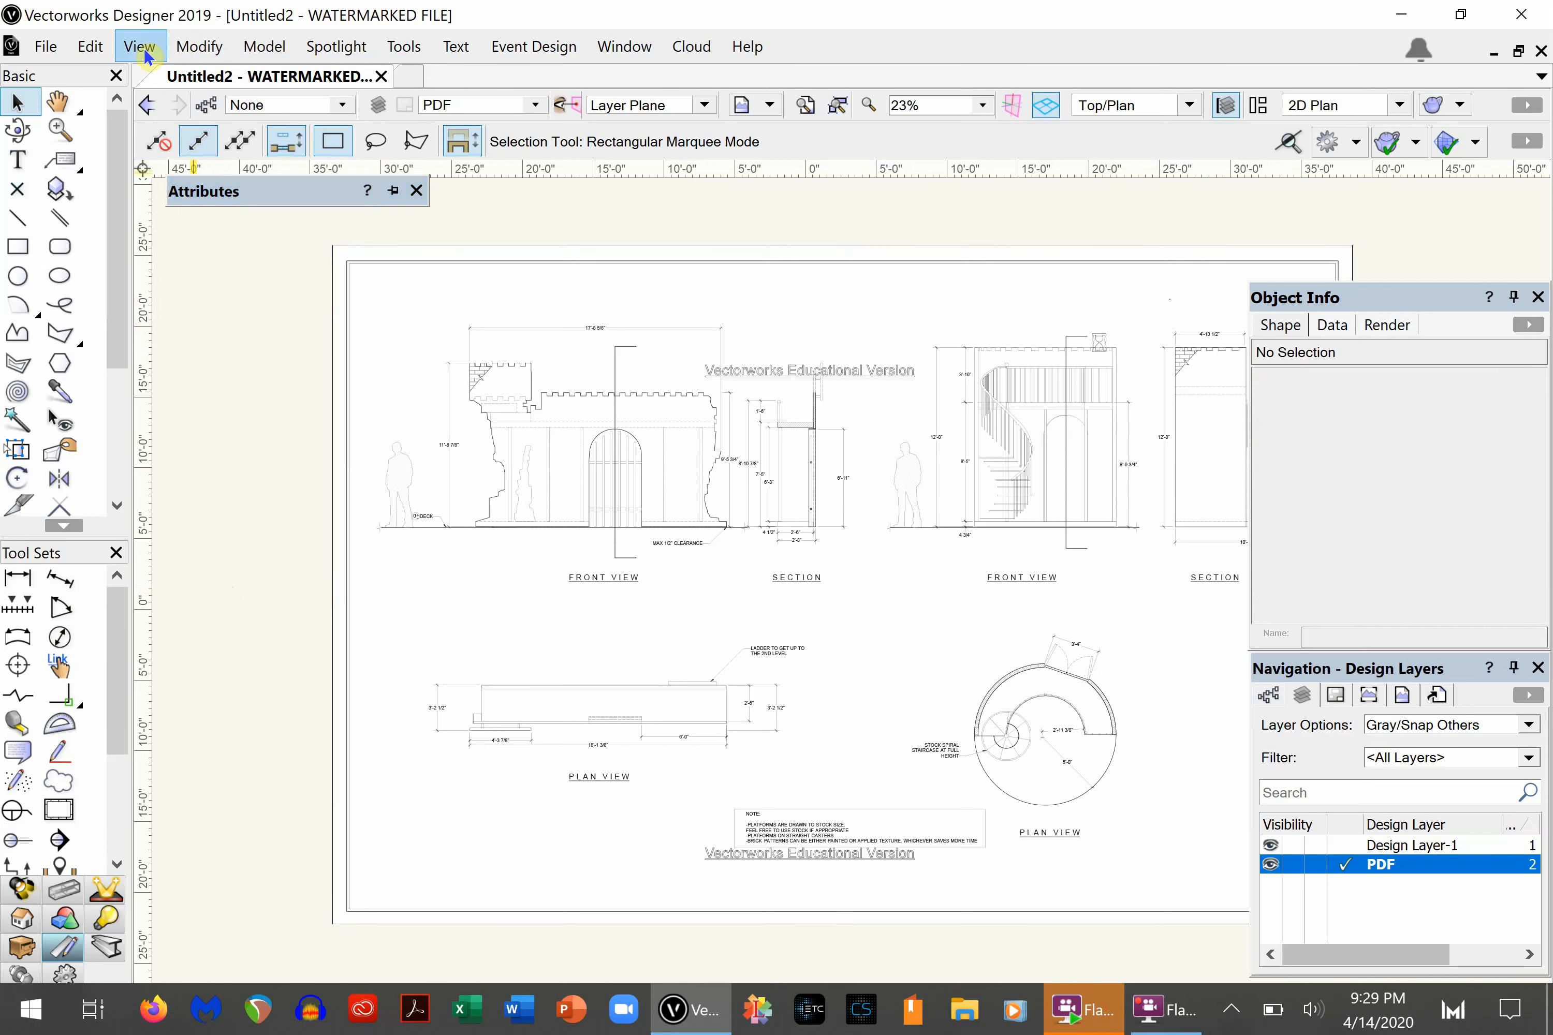
left_click(200, 48)
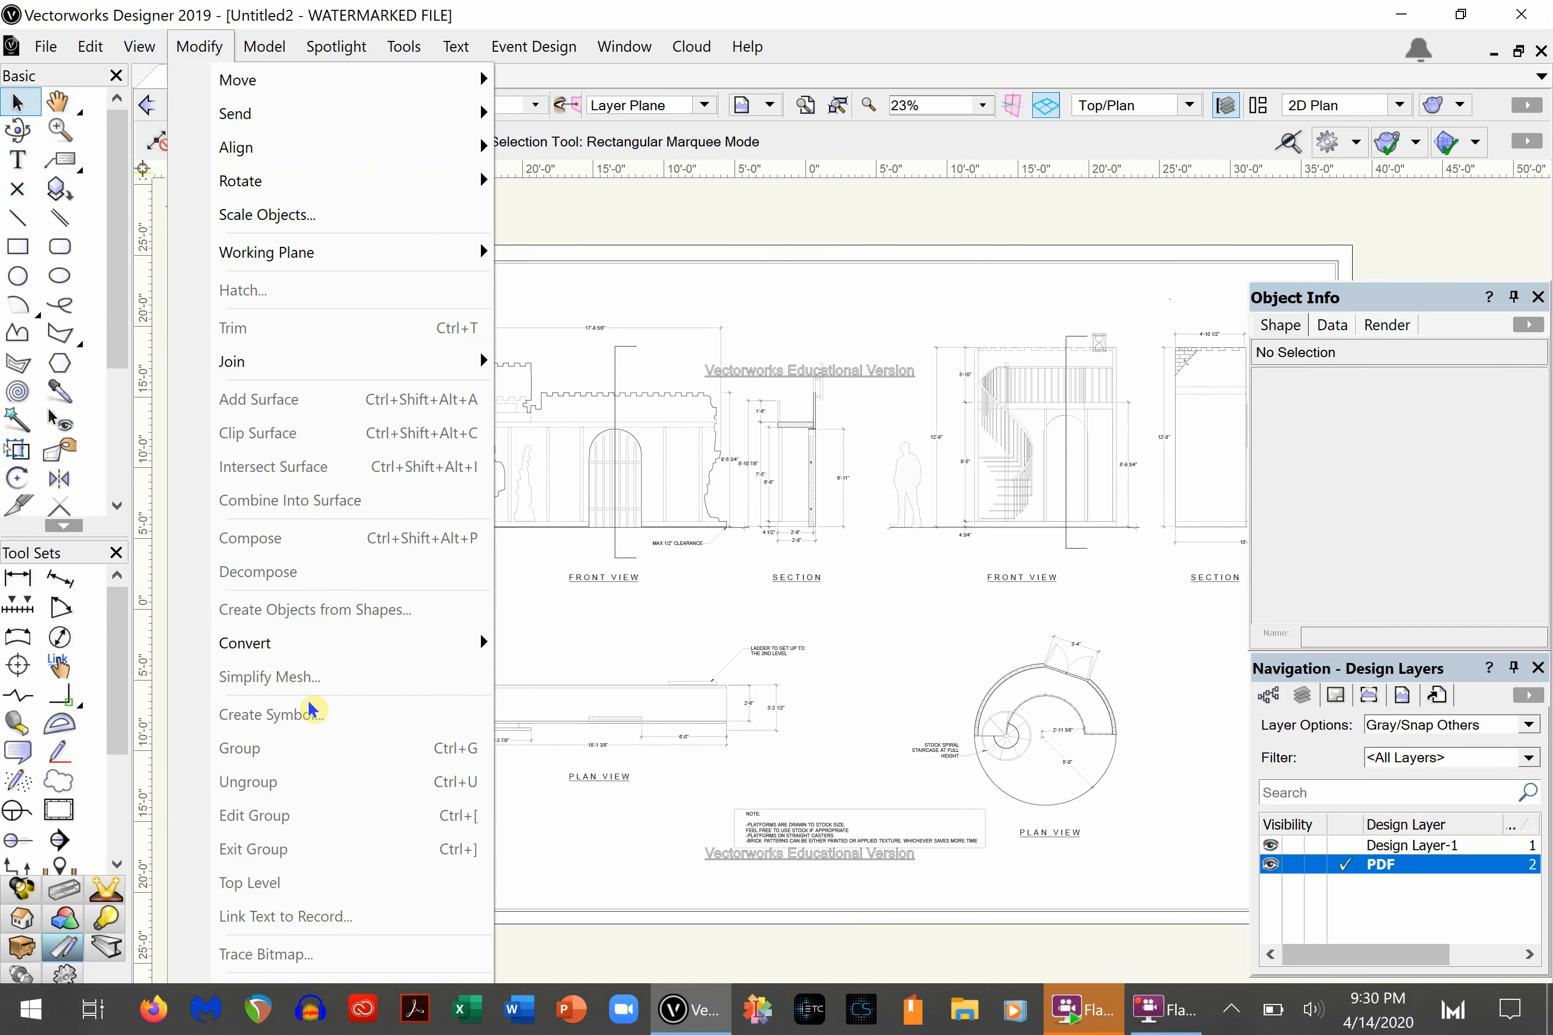
left_click(855, 219)
left_click(773, 259)
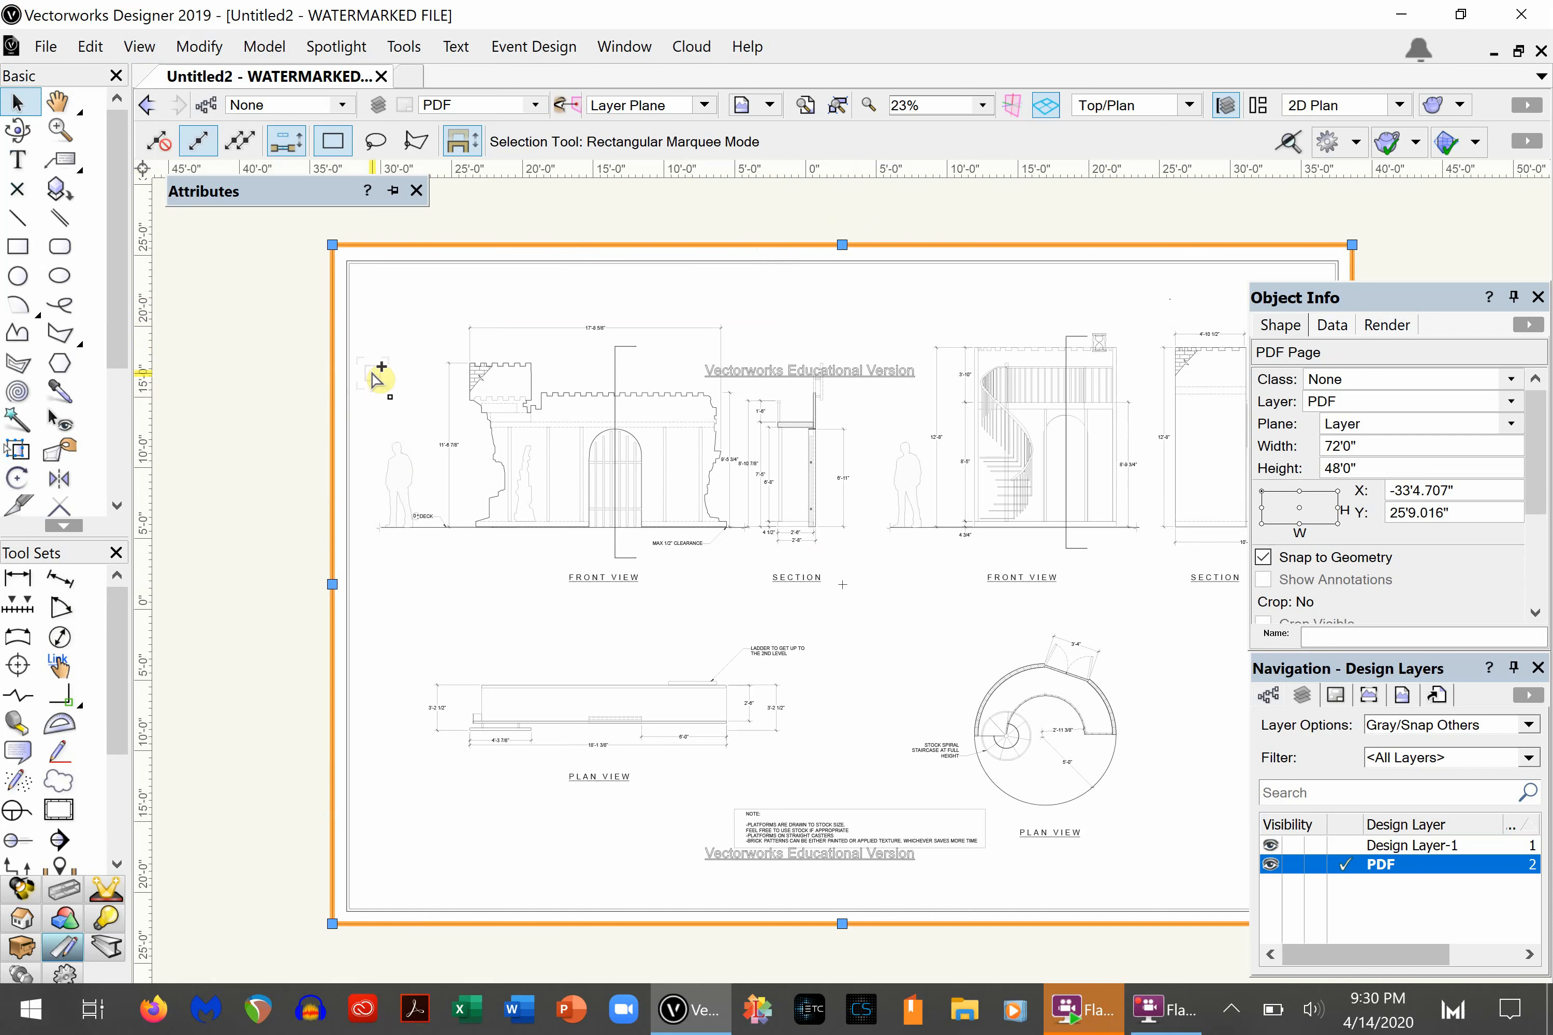
key("ctrl+u")
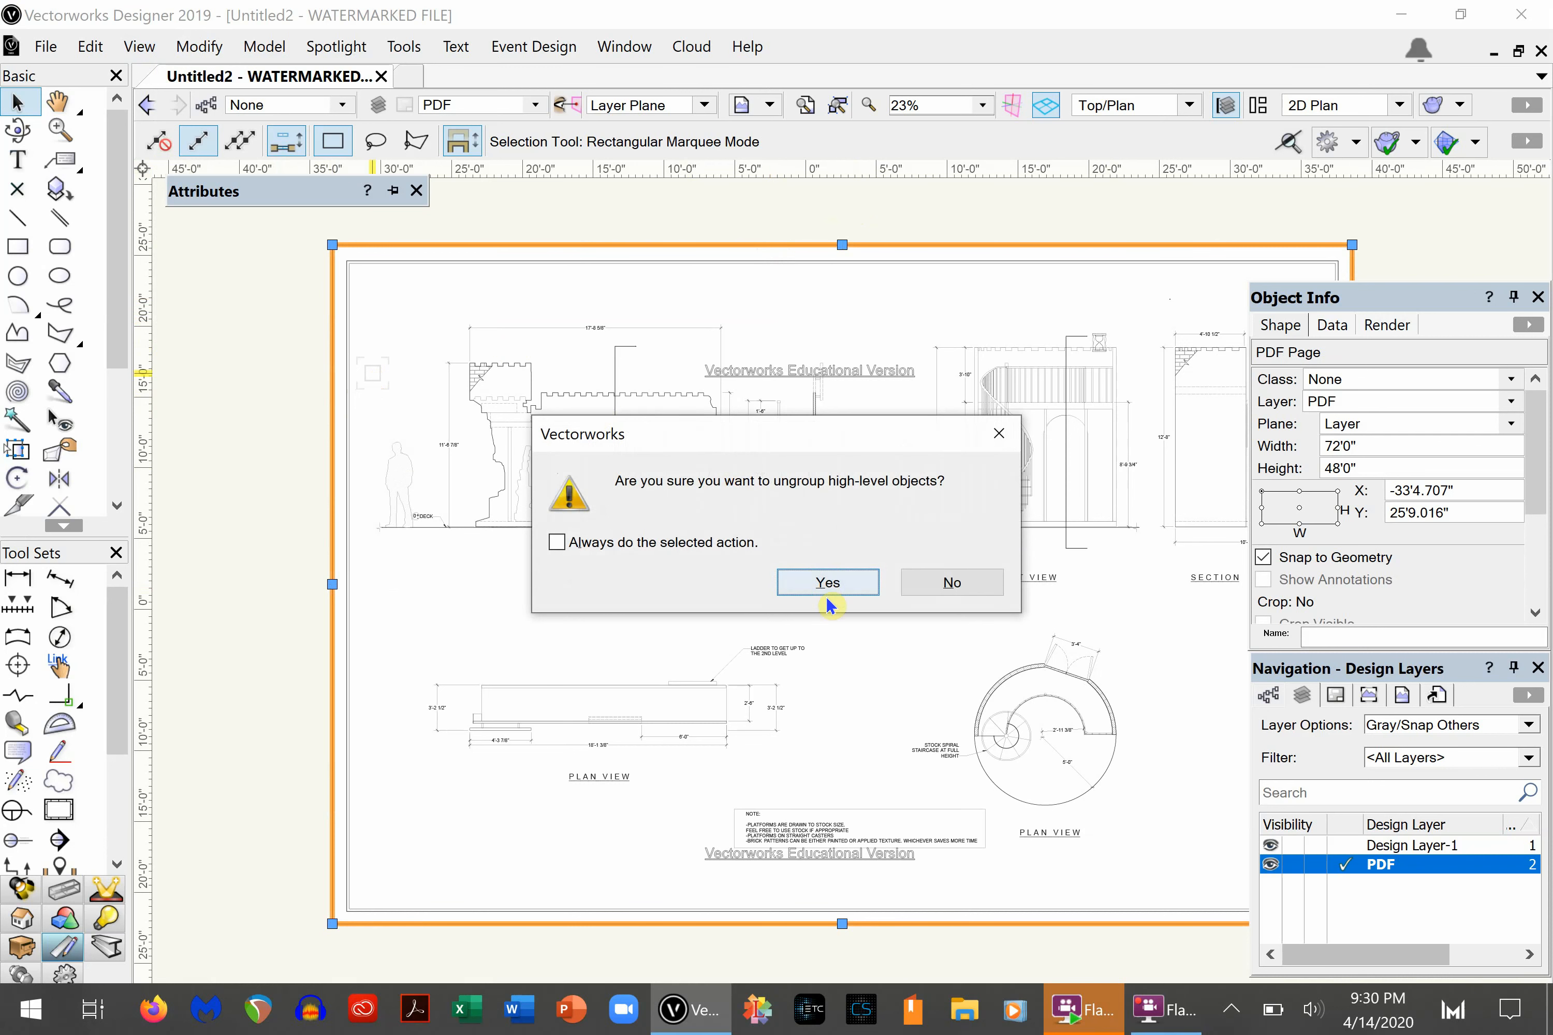
left_click(822, 581)
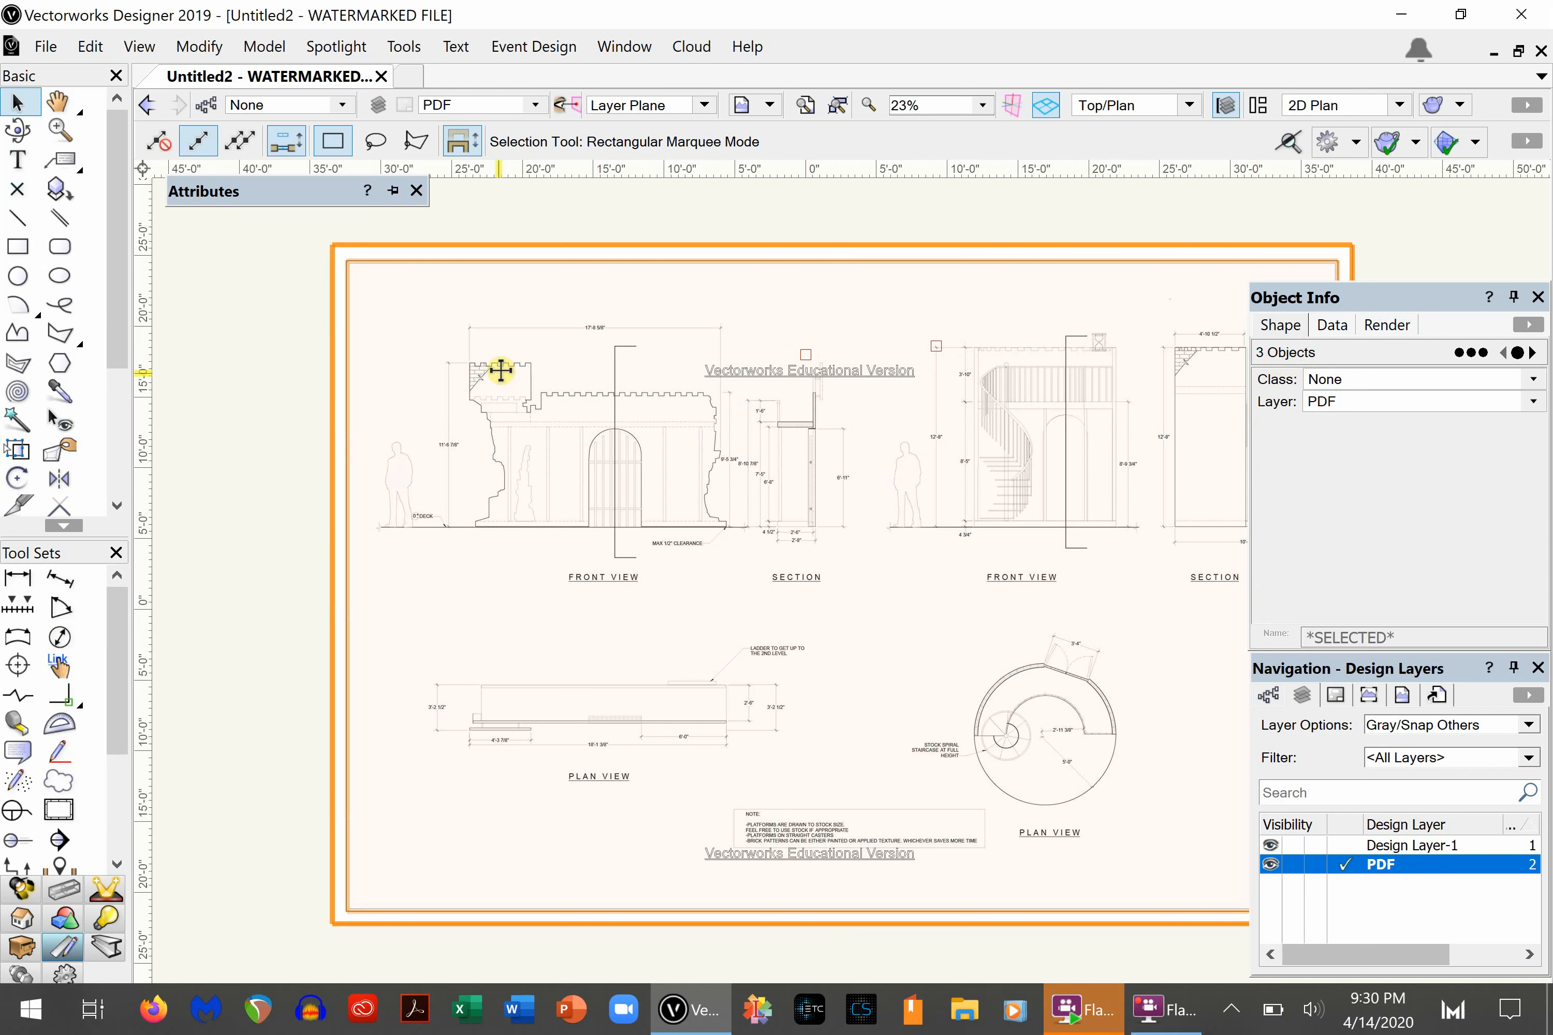
- Separate the bitmap of the drawing sheet from the other ungrouped objects by moving it about 85'6" sideways, and inspect its linework
scroll(501, 370, "down", 3)
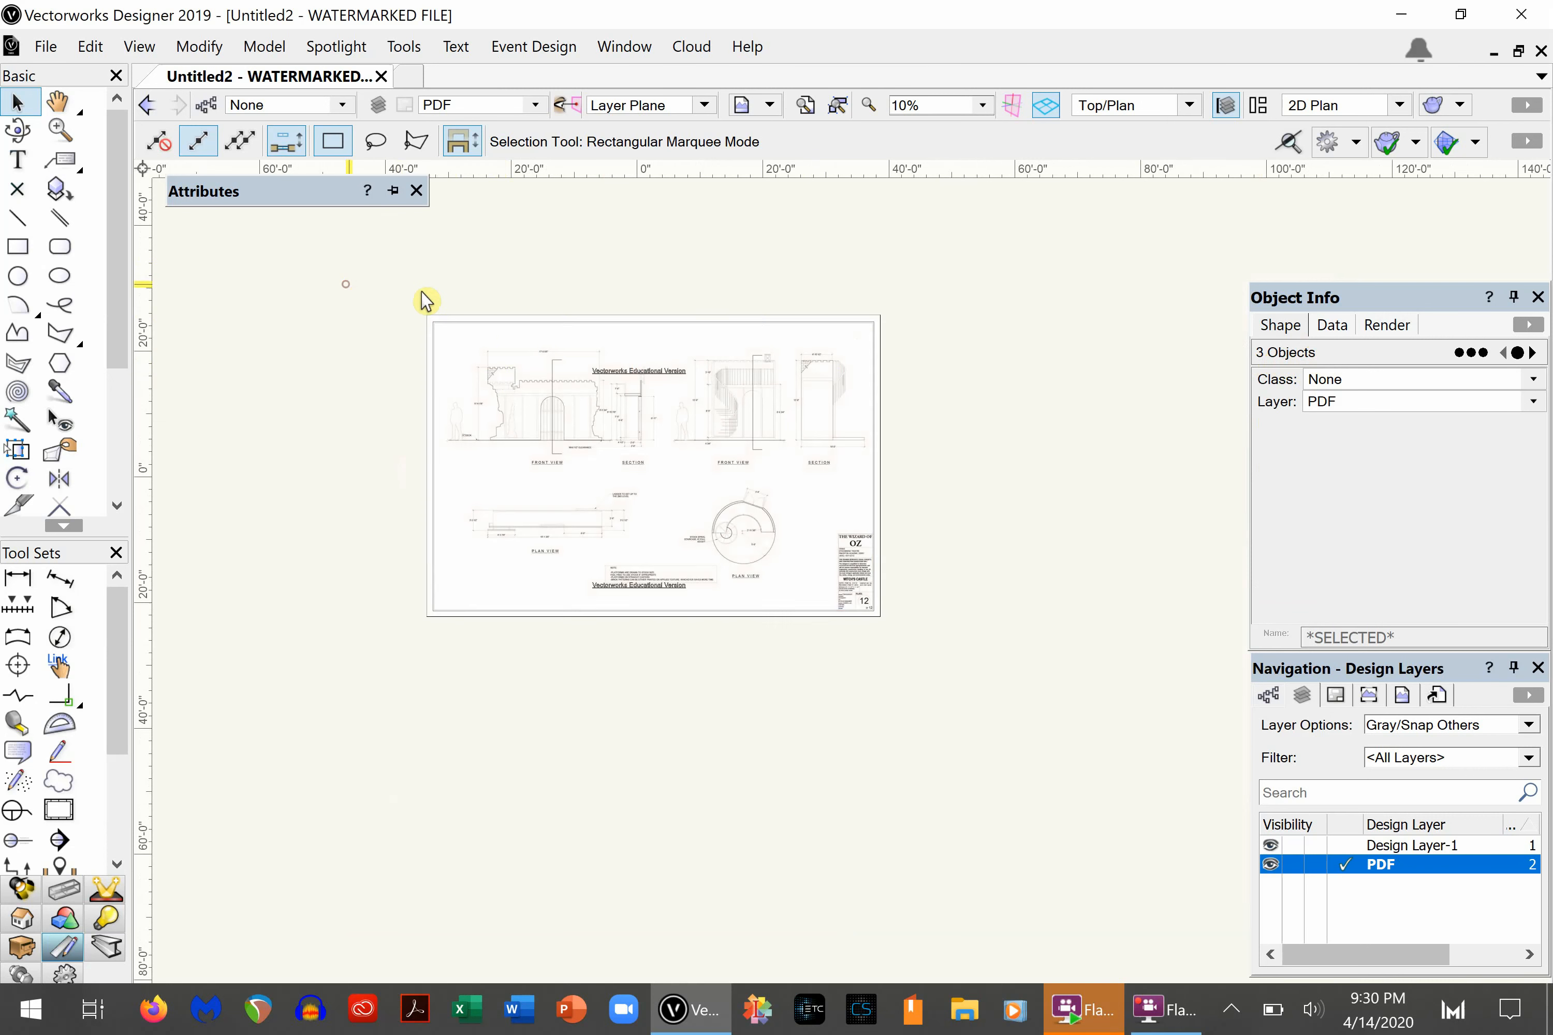
key("Delete")
mouse_move(480, 336)
left_mouse_down()
mouse_move(1075, 354)
mouse_move(1026, 357)
left_mouse_up()
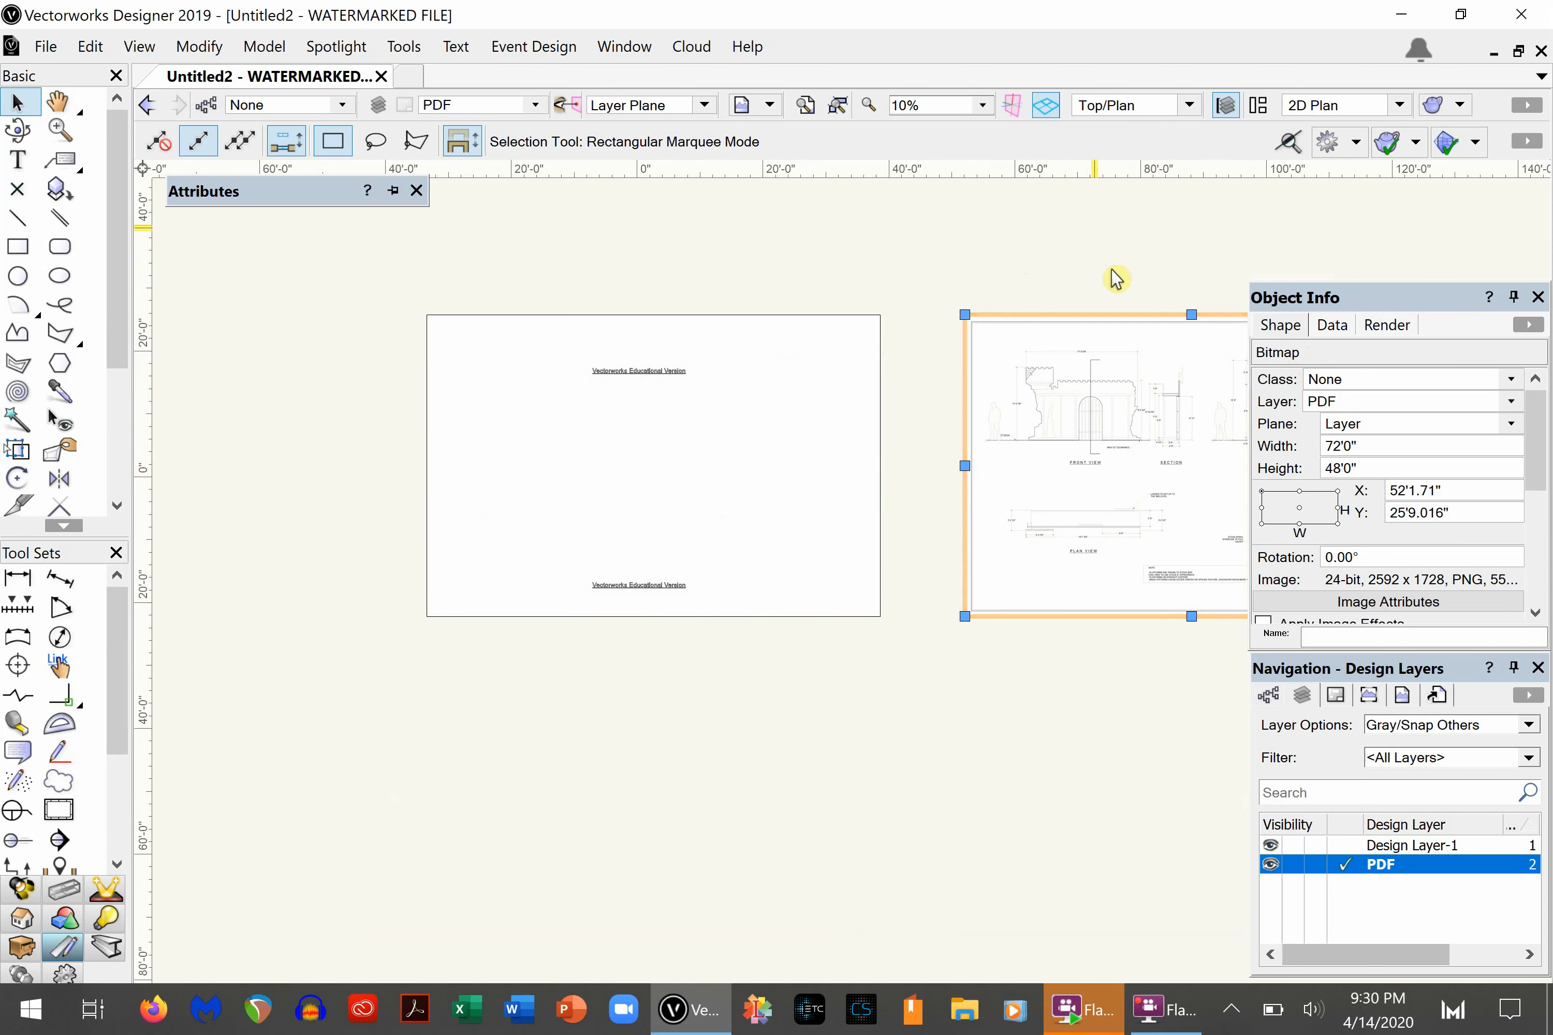
middle_click_drag(1151, 274, 781, 274)
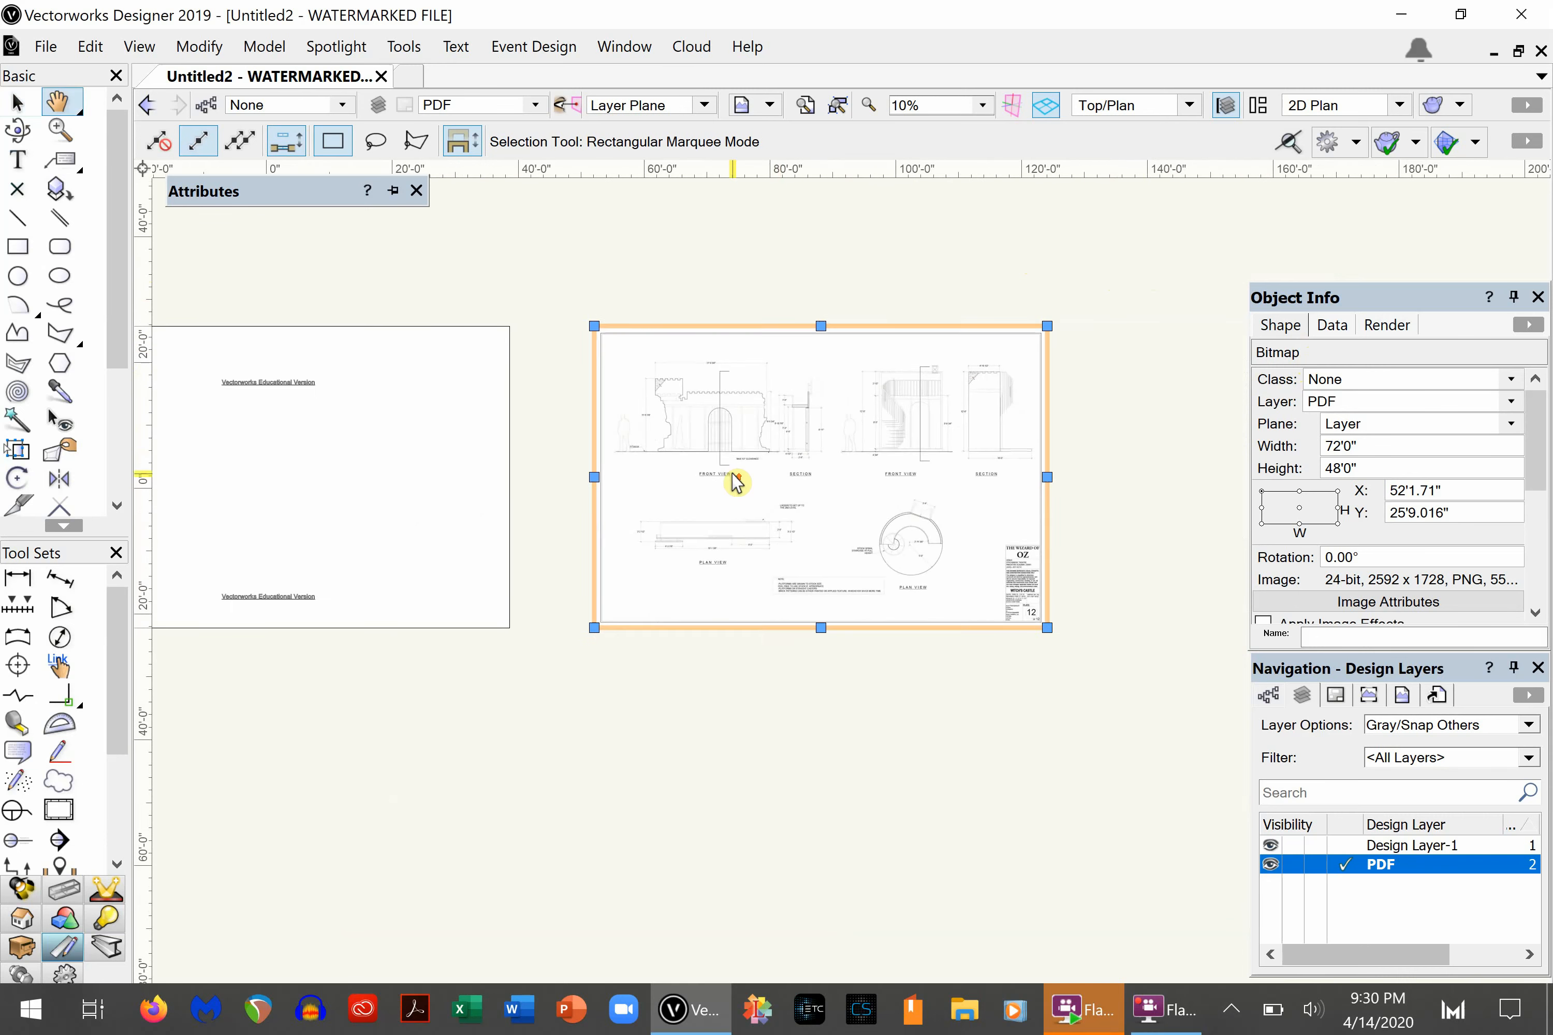
scroll(735, 479, "up", 2)
scroll(762, 468, "up", 4)
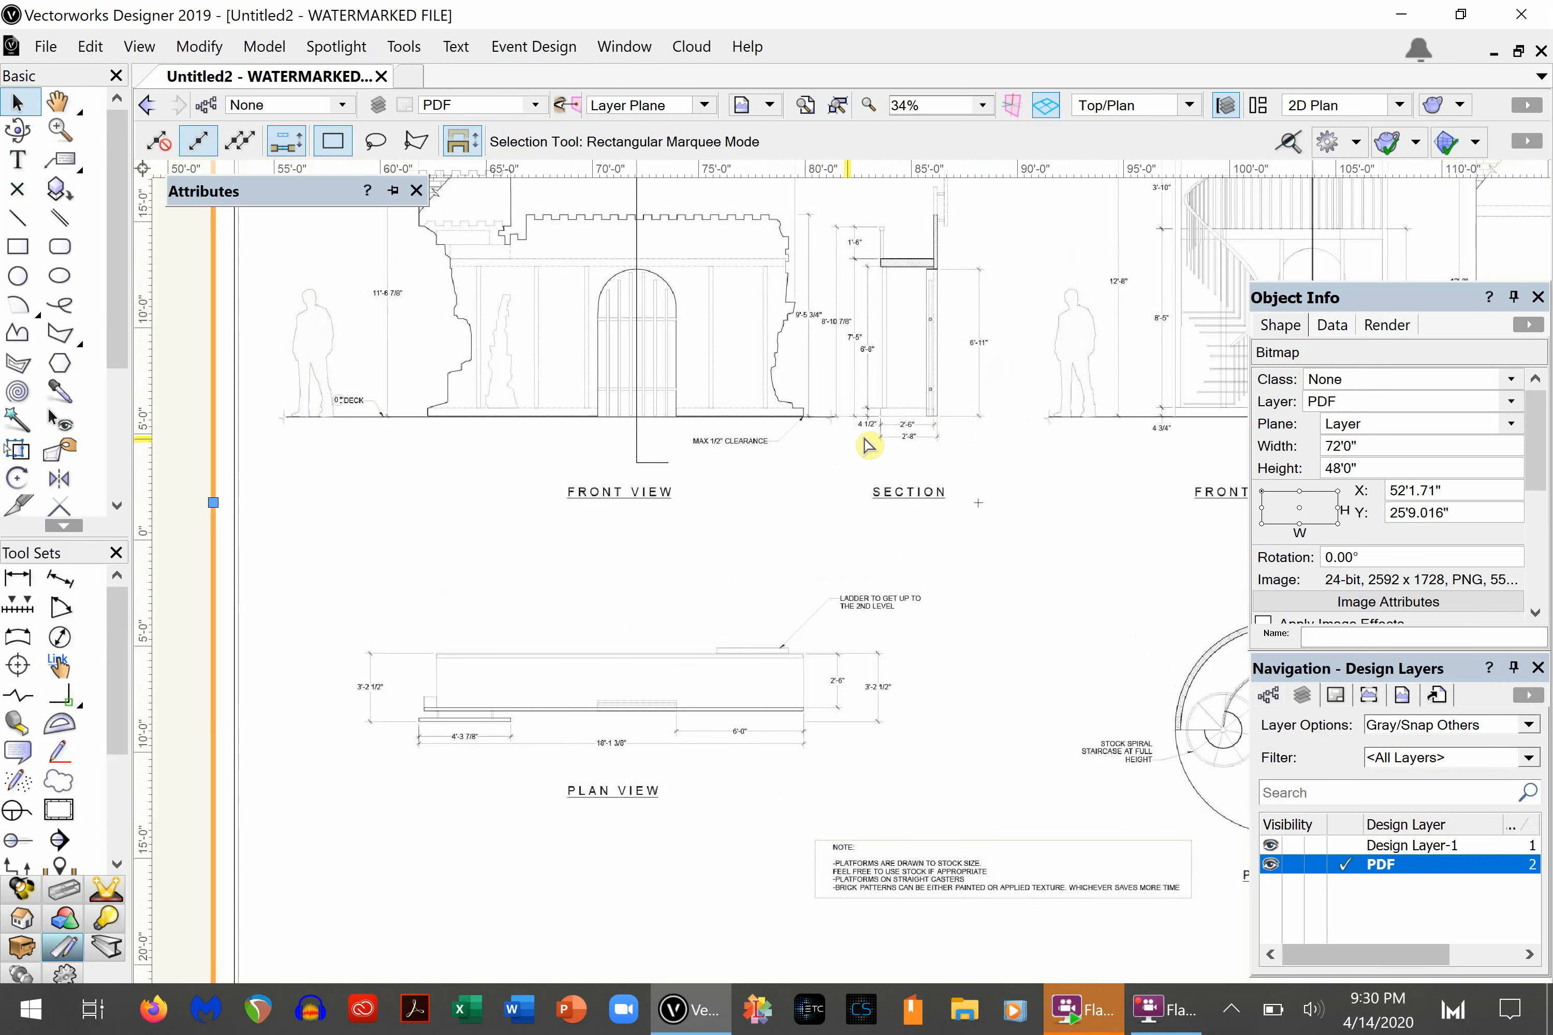
scroll(505, 365, "down", 4)
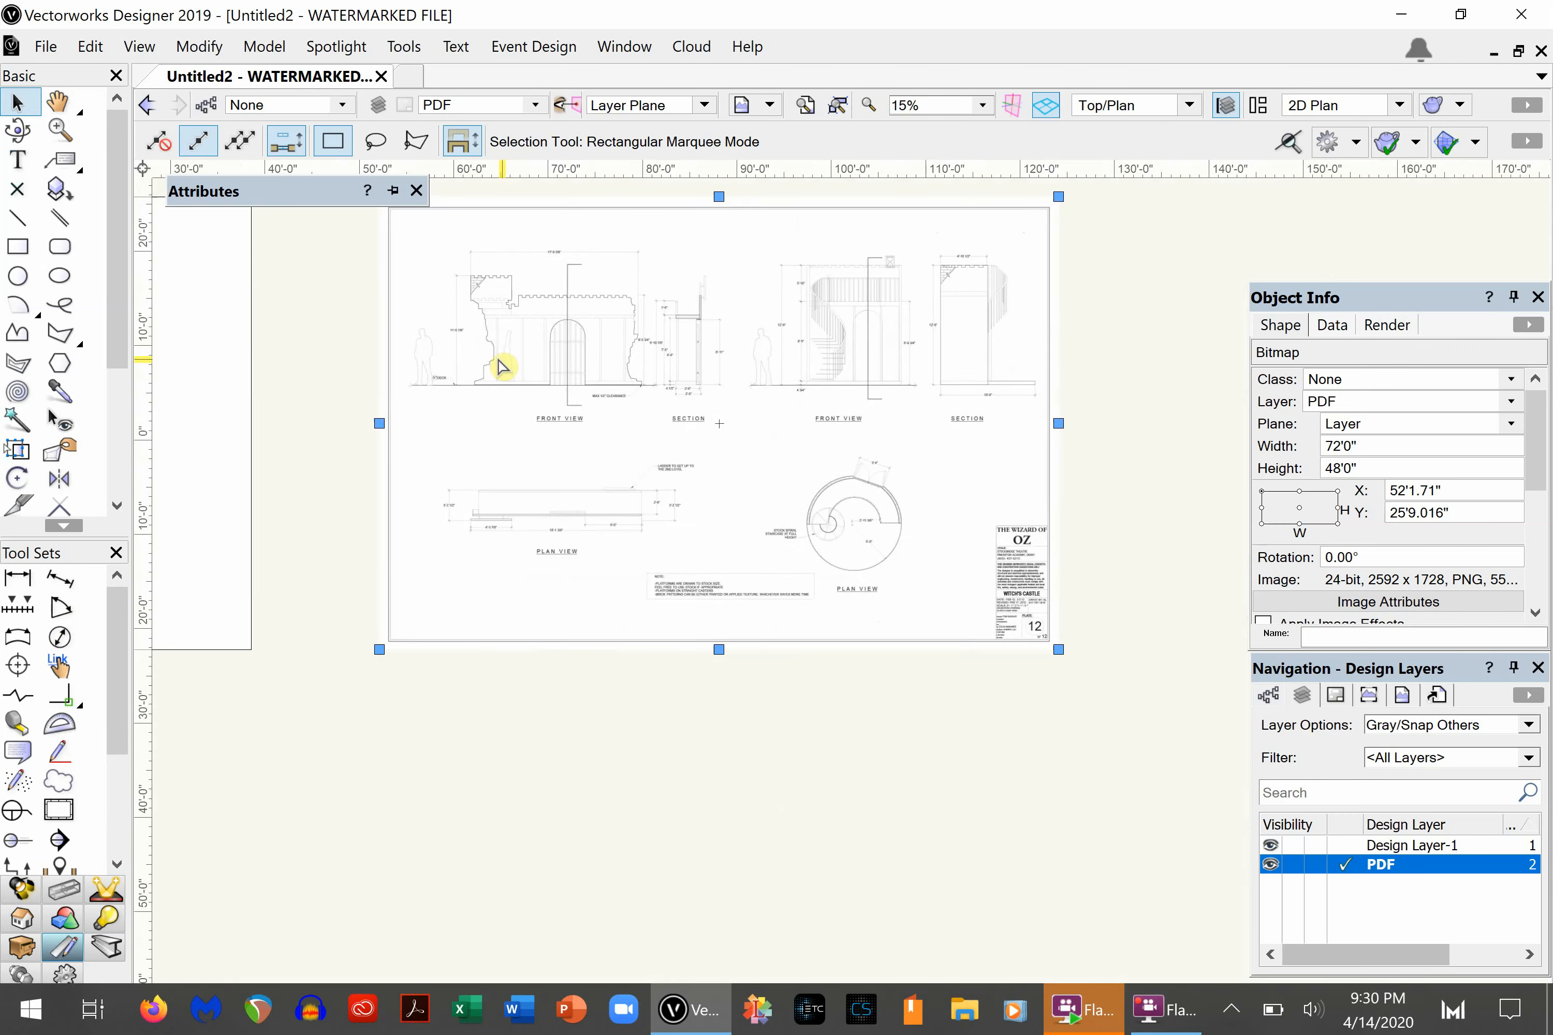
- Delete the blank 72' by 48' rectangle left at the PDF page's original position
key("h")
left_click_drag(351, 346, 1126, 391)
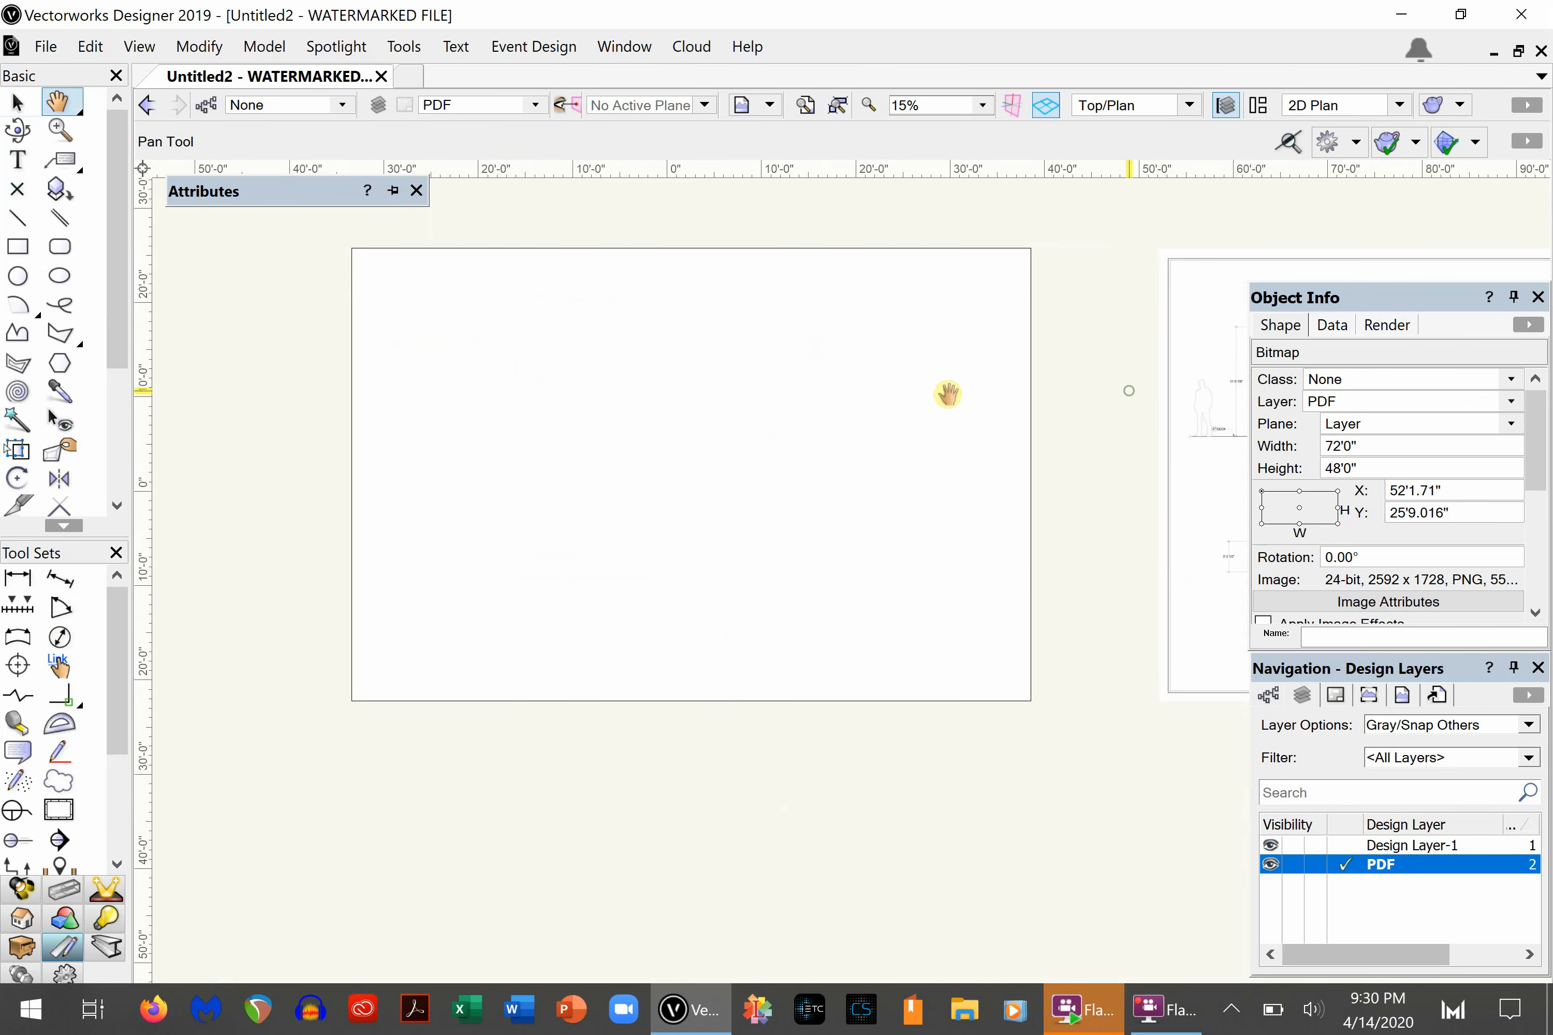
key("x")
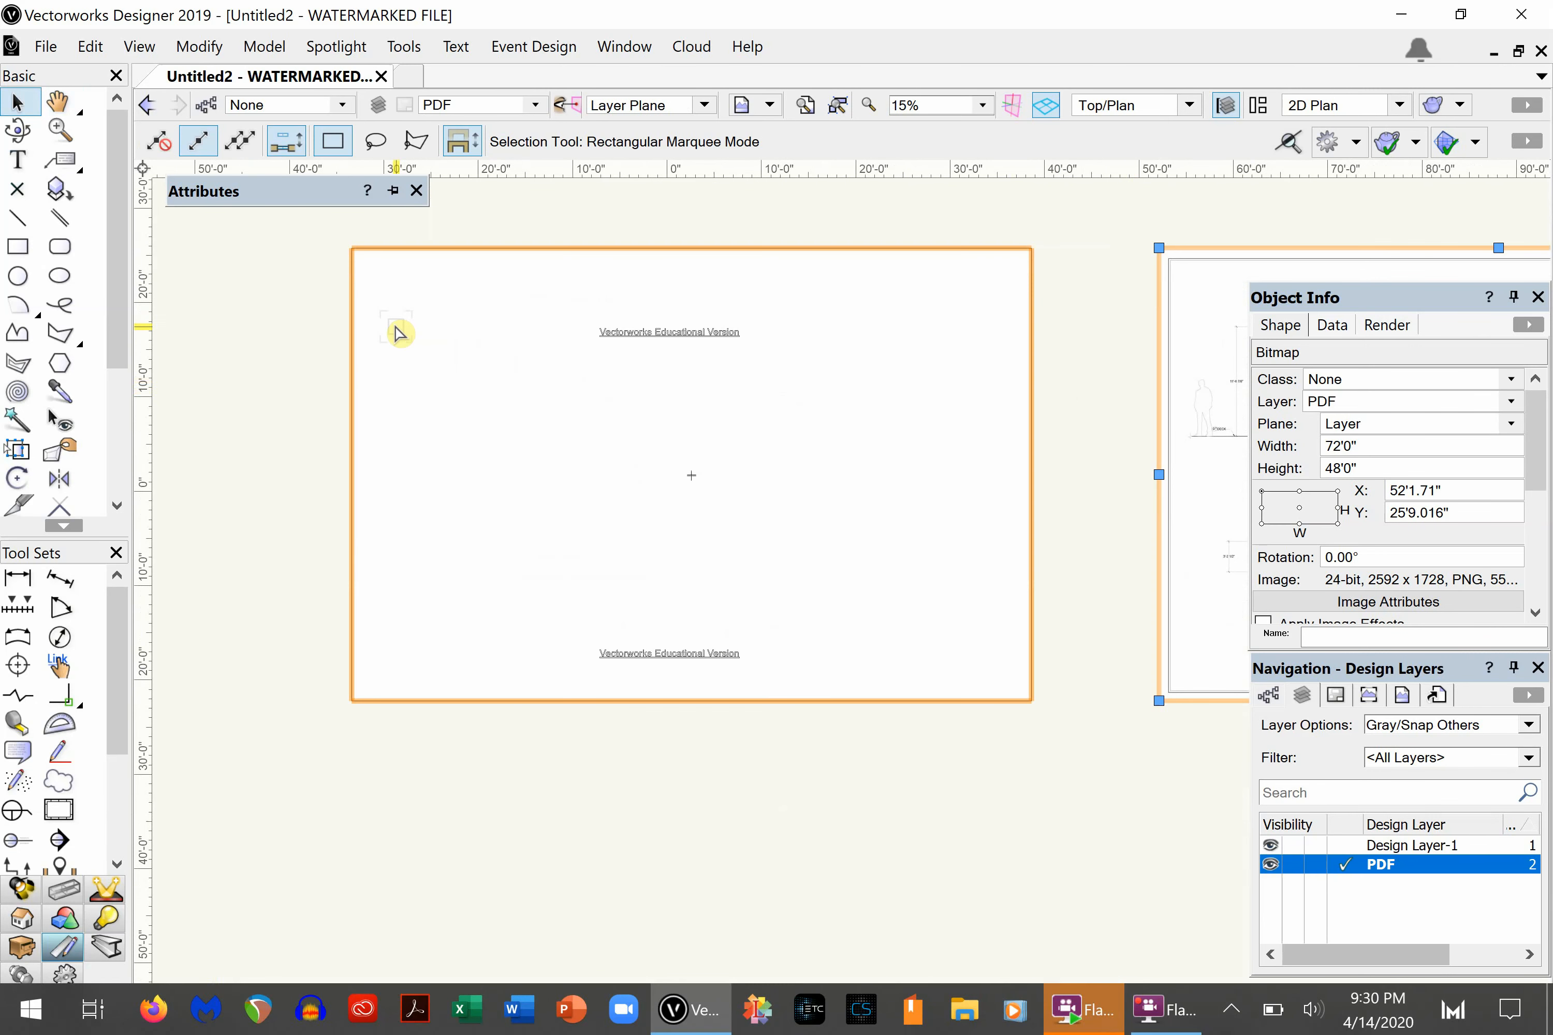
left_click(399, 333)
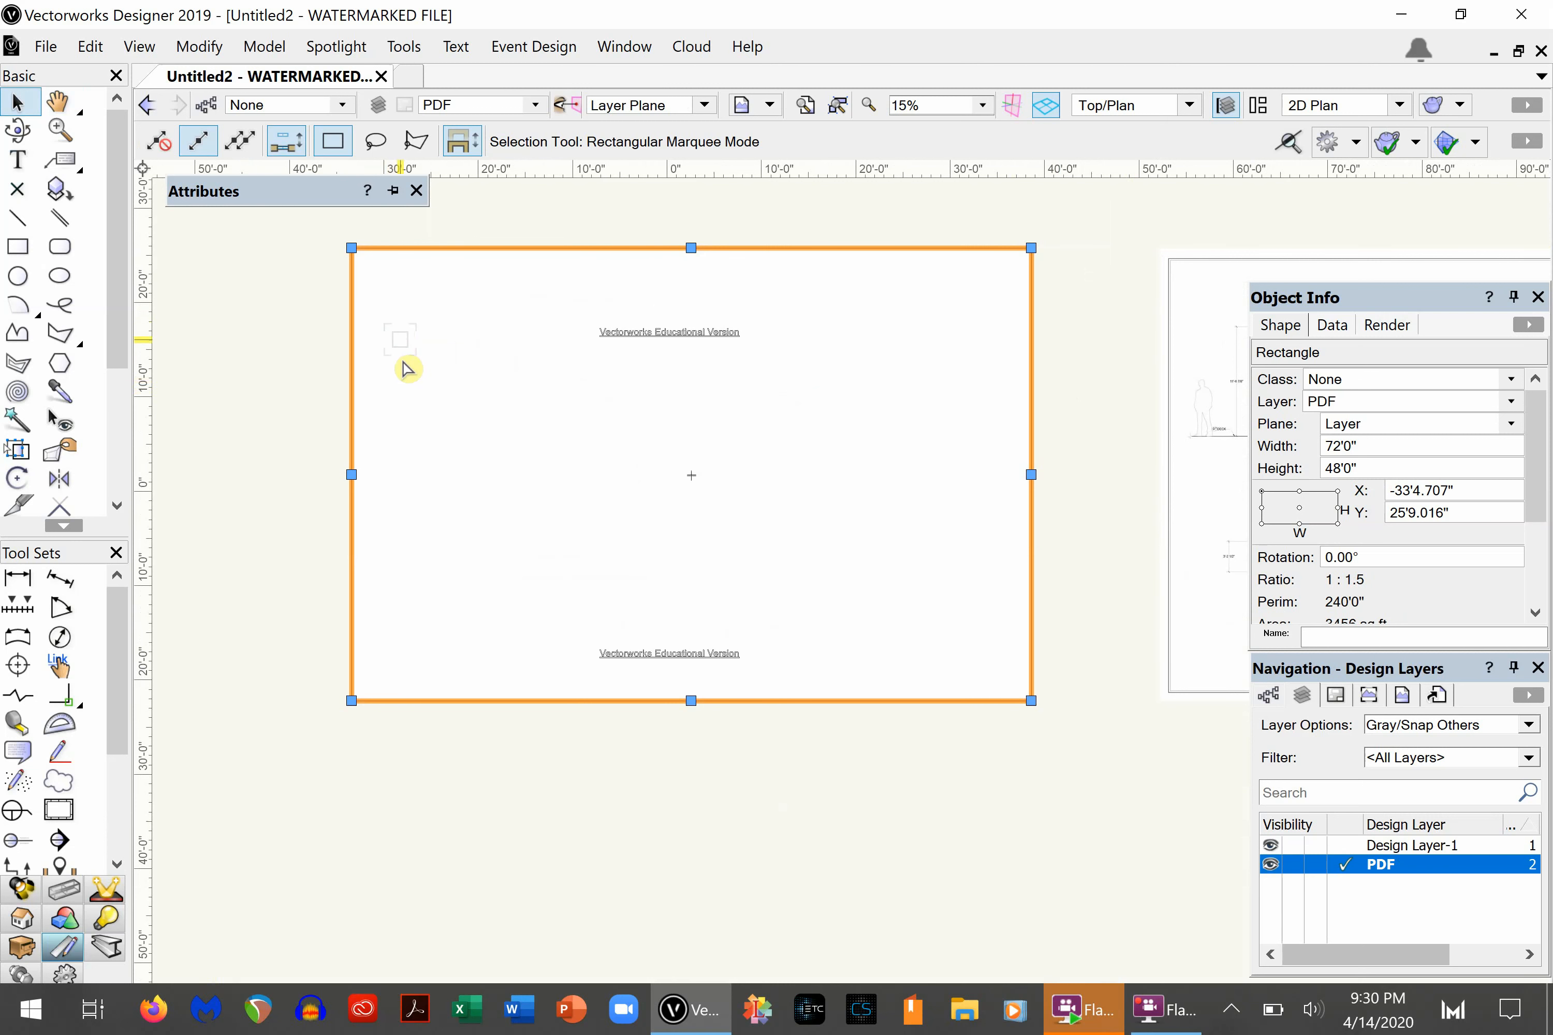
key("Delete")
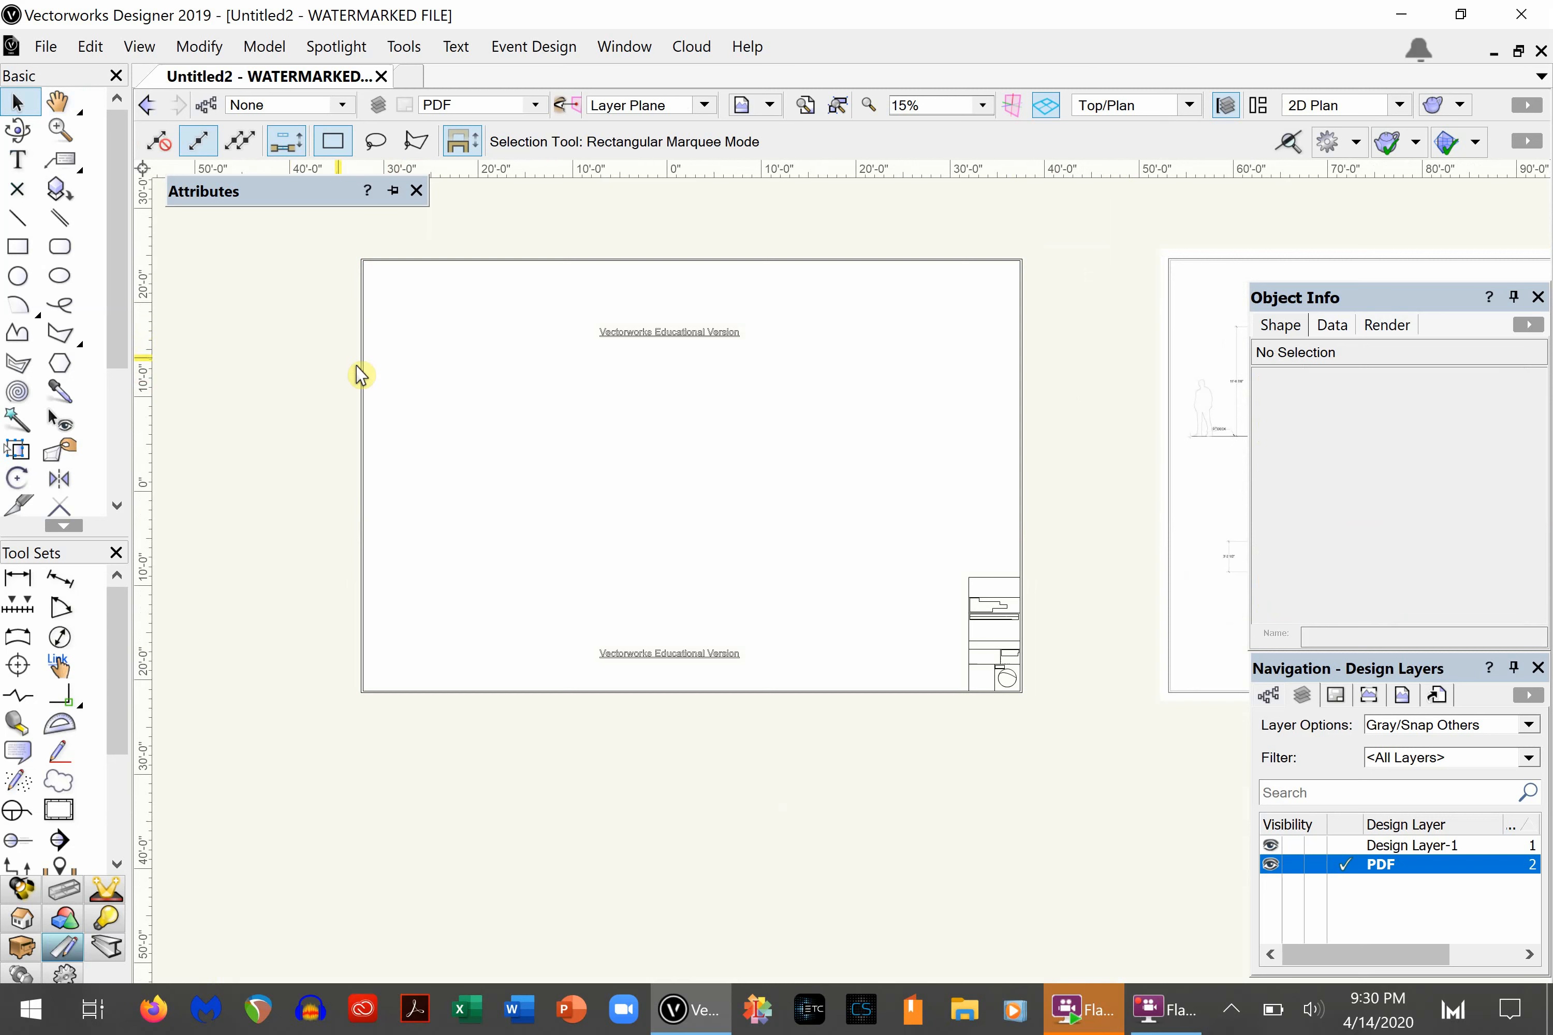
- Ungroup the remaining title-block and border group into individual vector objects and clear the selection
left_click(381, 384)
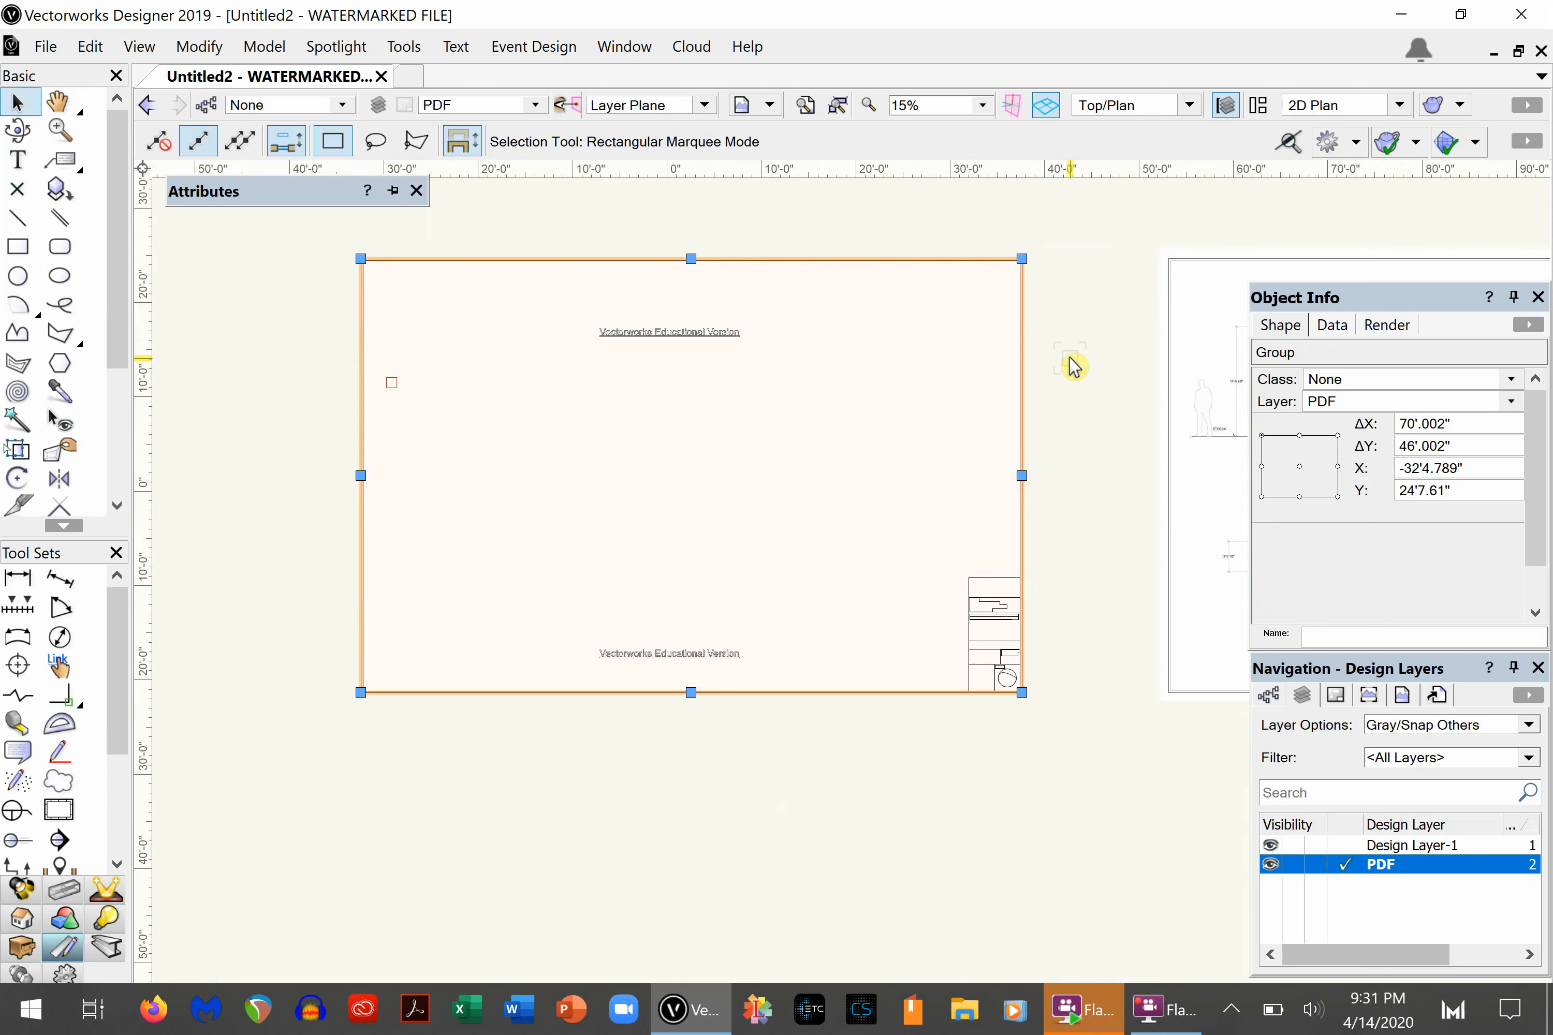
key("ctrl+u")
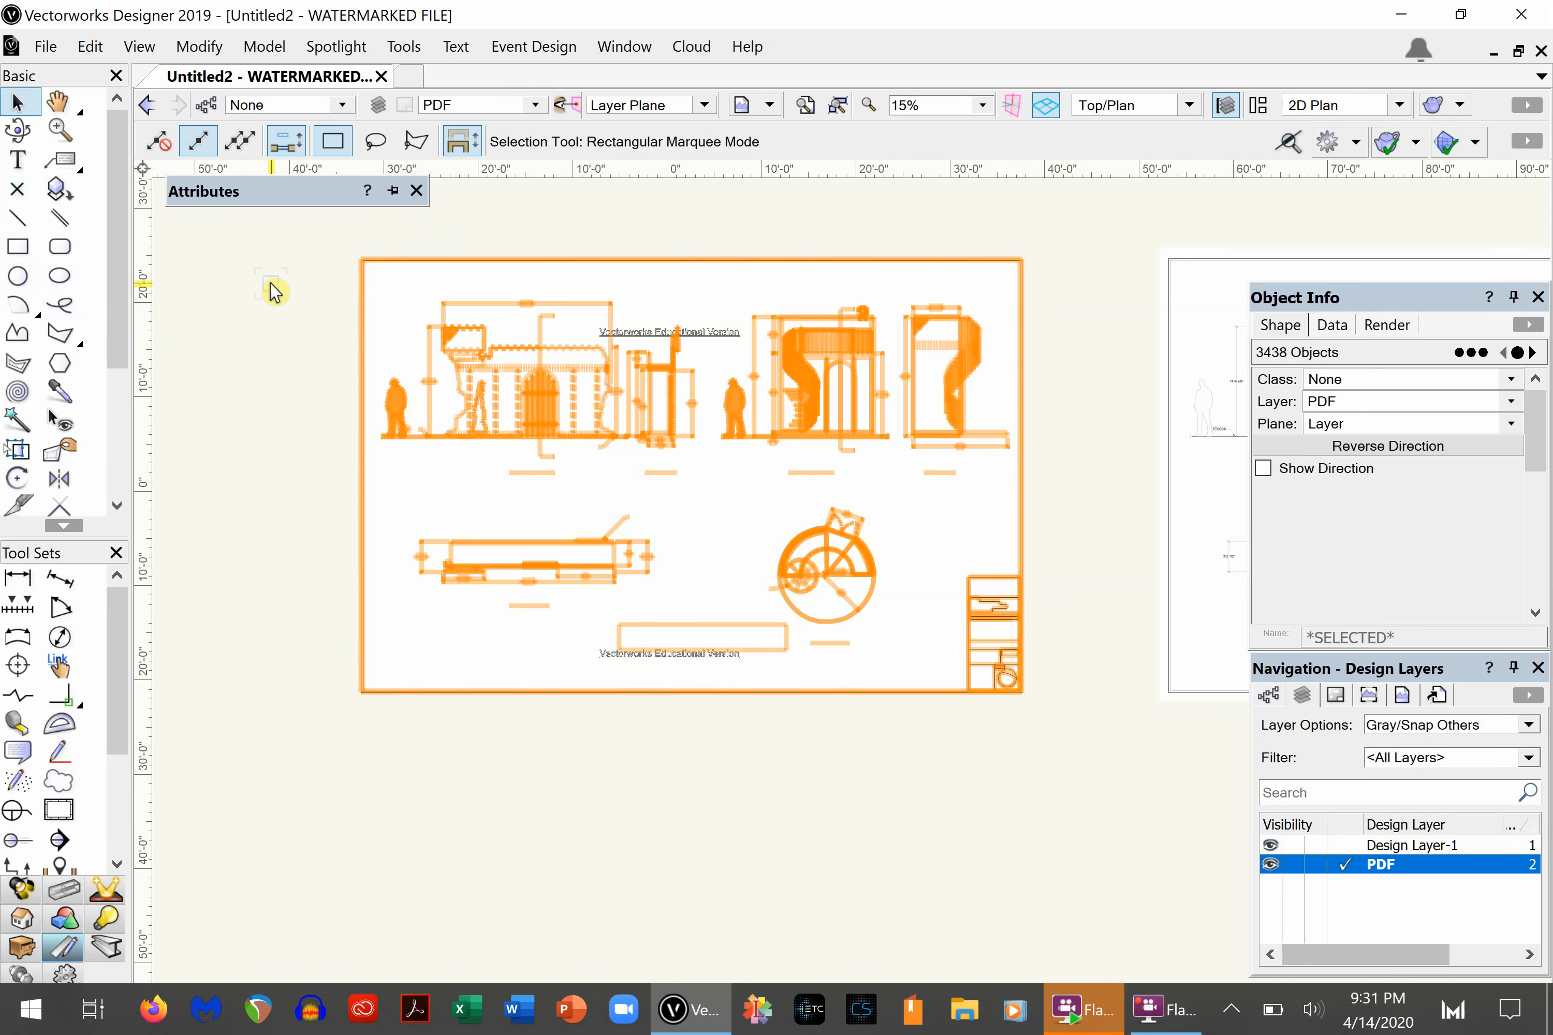
left_click(274, 291)
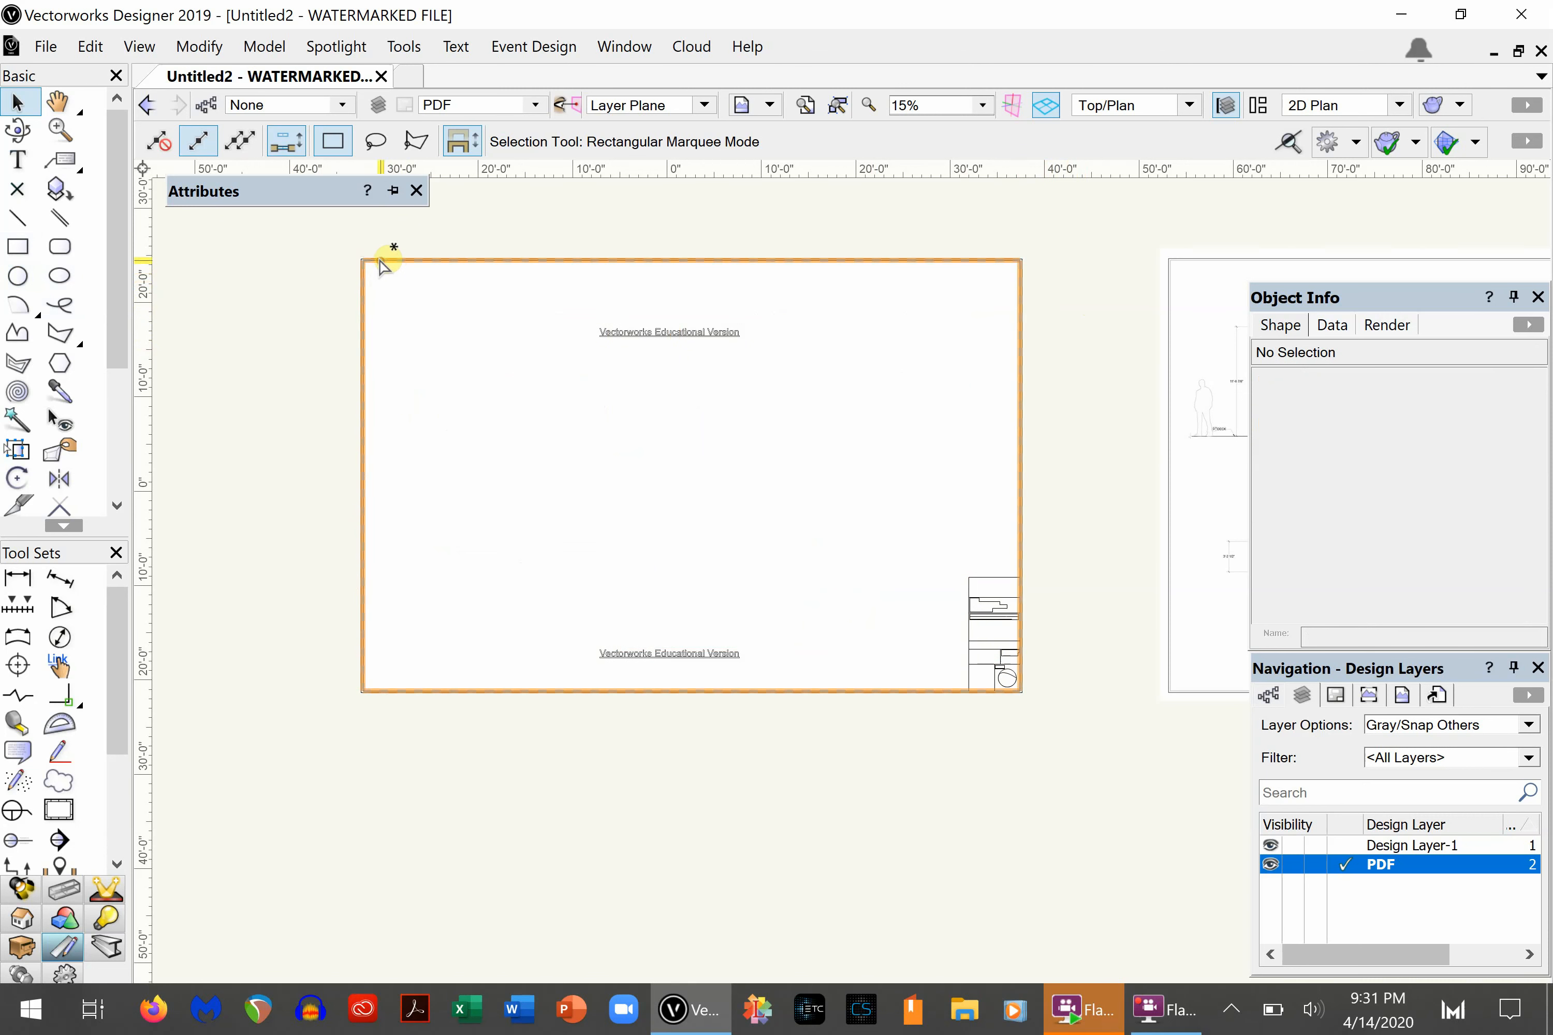
- Pull the white border polygons off the vector linework and delete them to uncover the drawings
left_click_drag(380, 260, 386, 636)
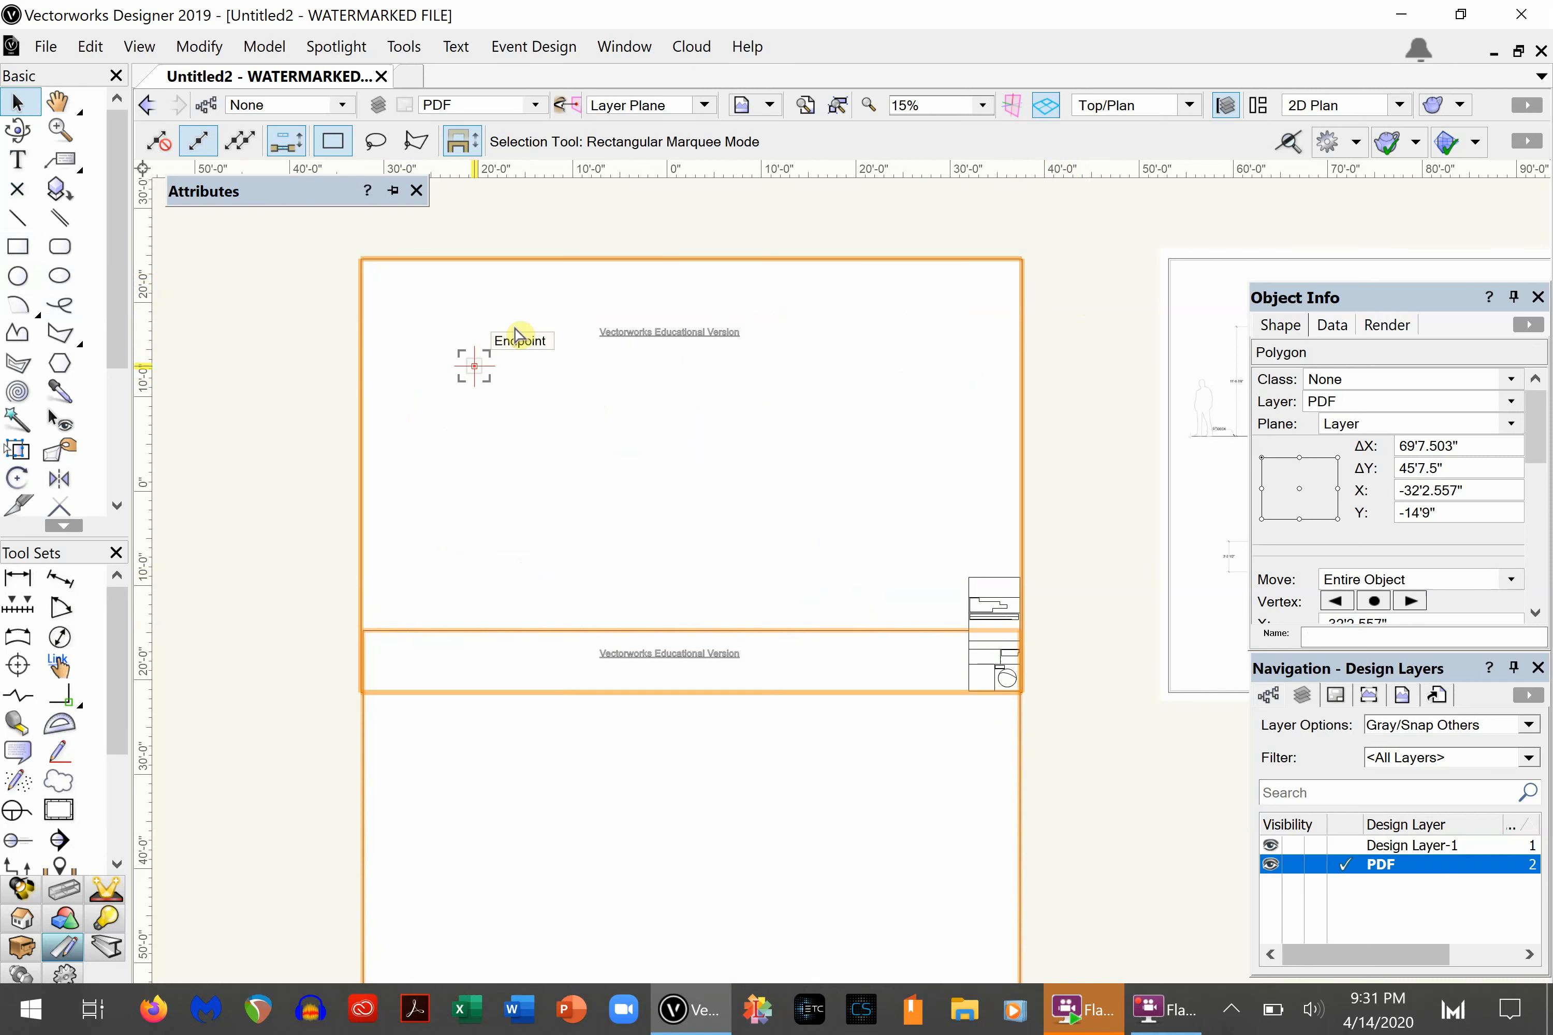
key("ctrl+z")
left_click_drag(508, 260, 547, 666)
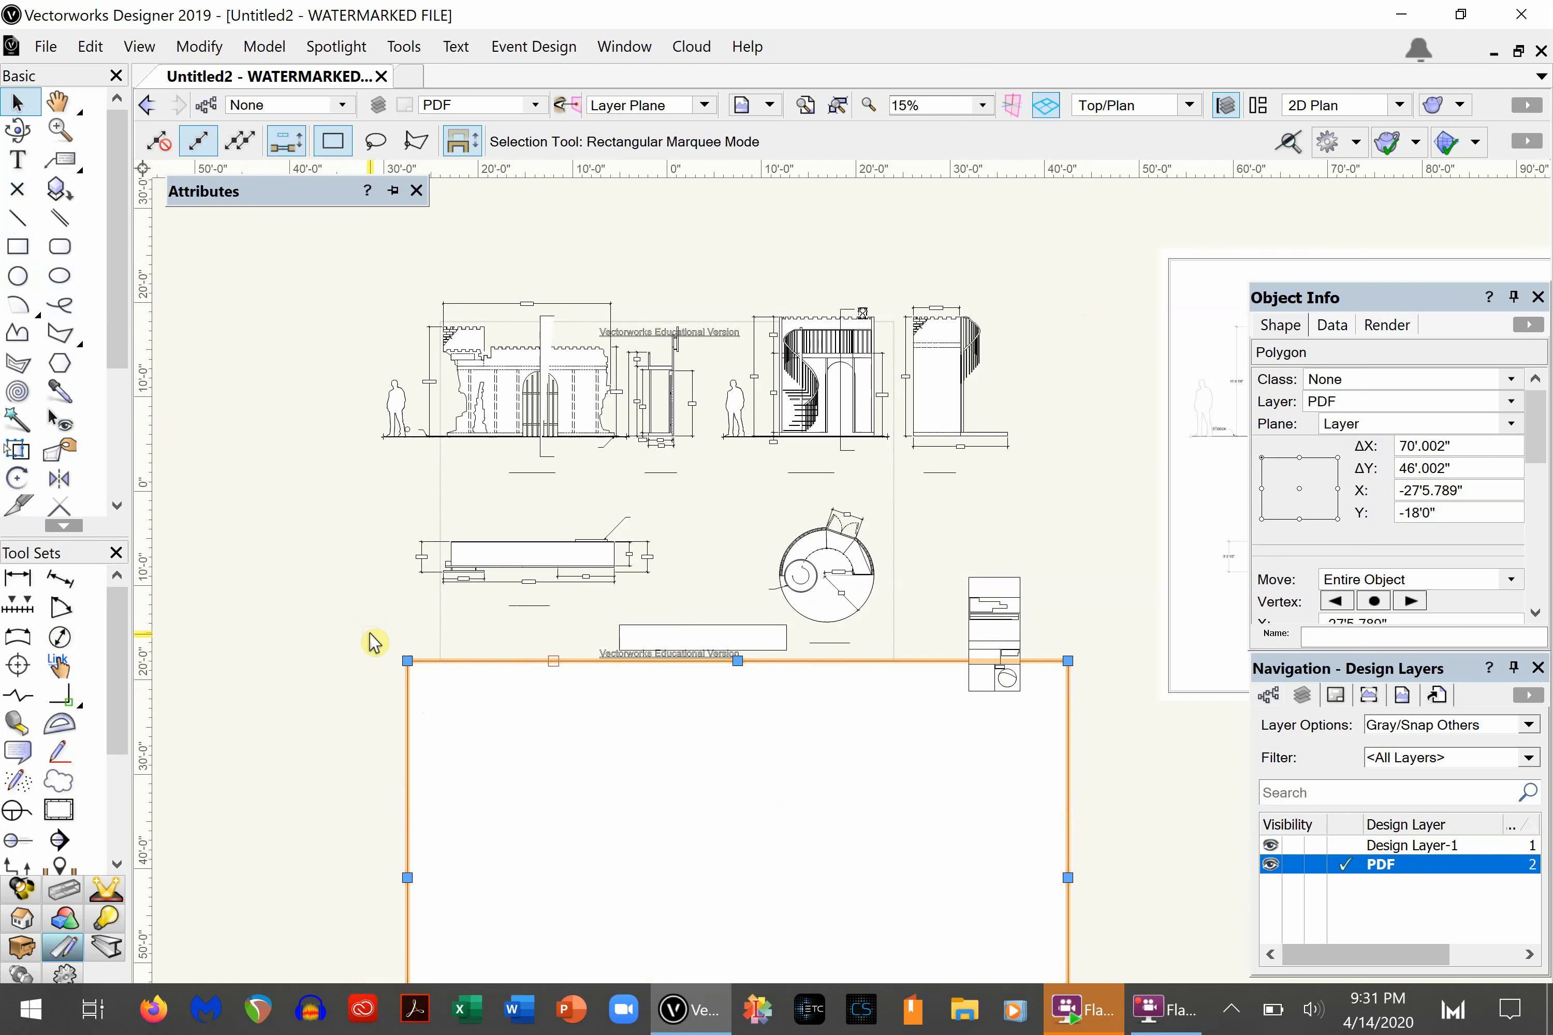
key("Delete")
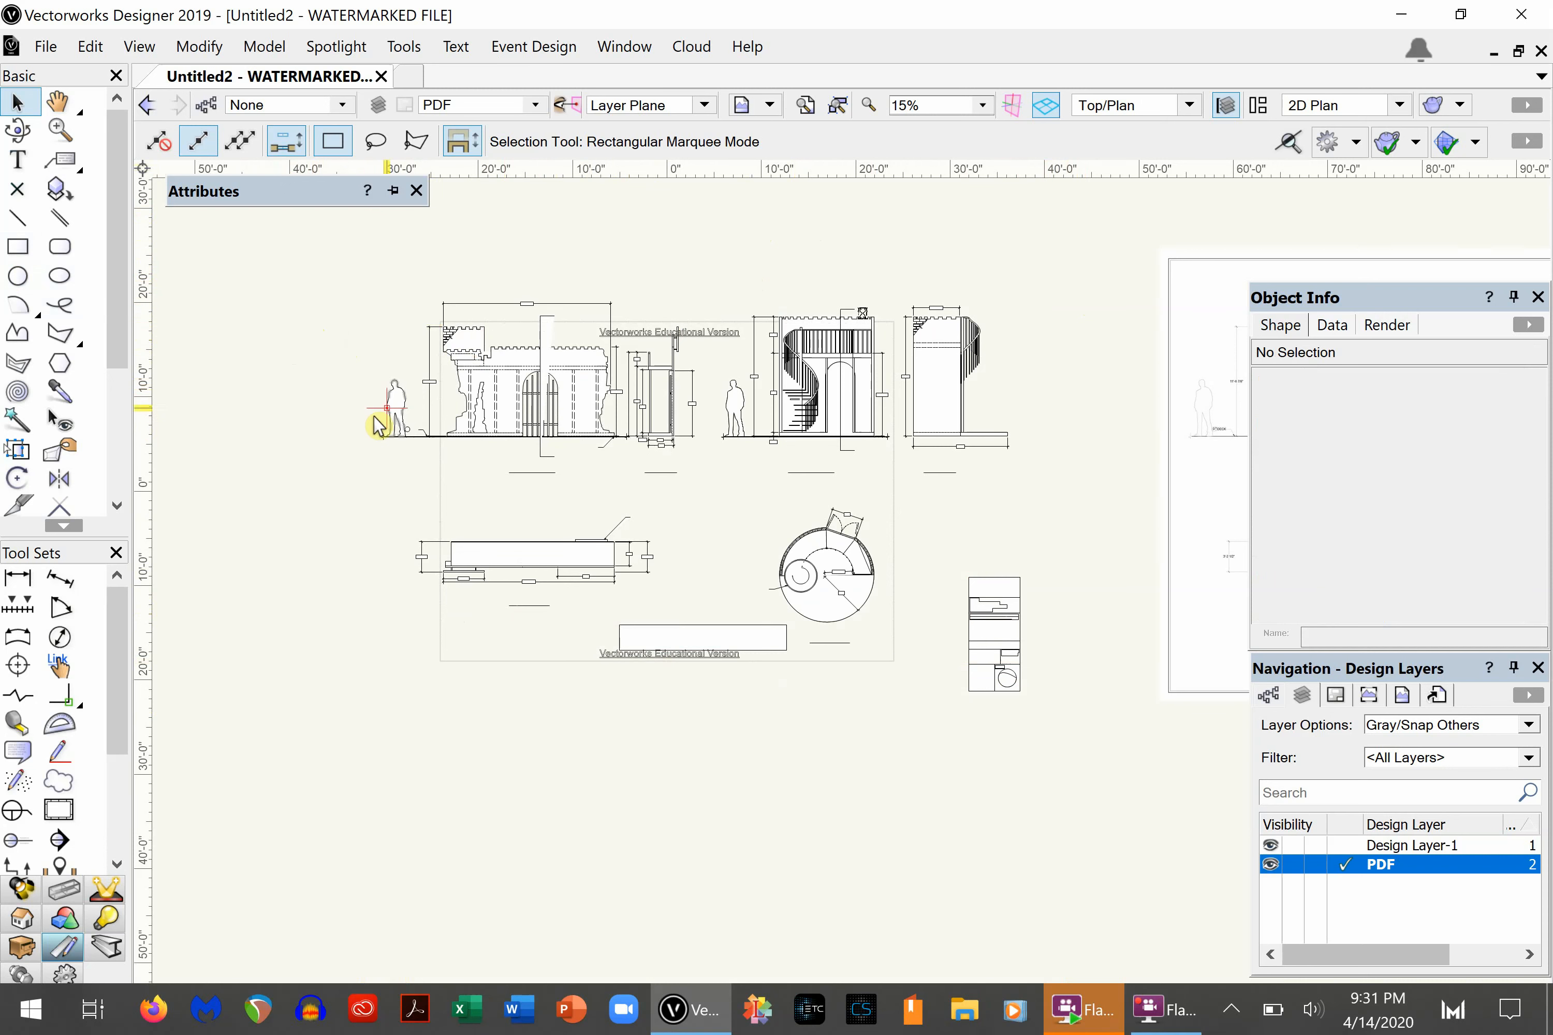
- Delete the spiral-stair tower views, the title block, the castle's plan view and the note box
scroll(562, 437, "up", 4)
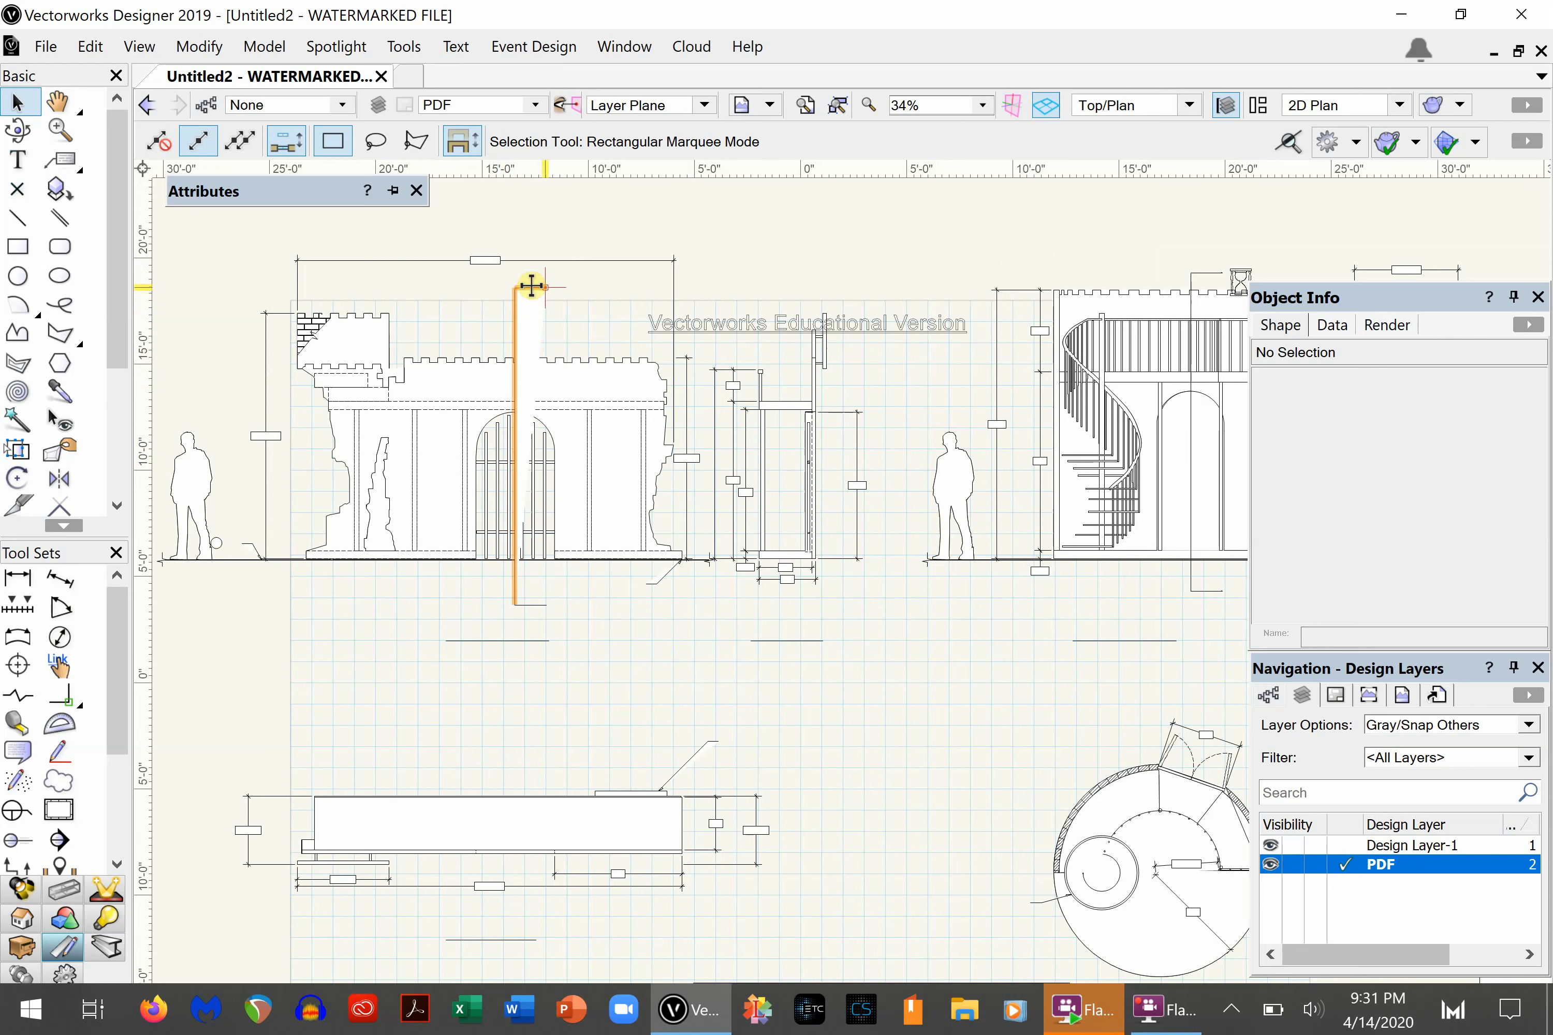
scroll(930, 269, "down", 4)
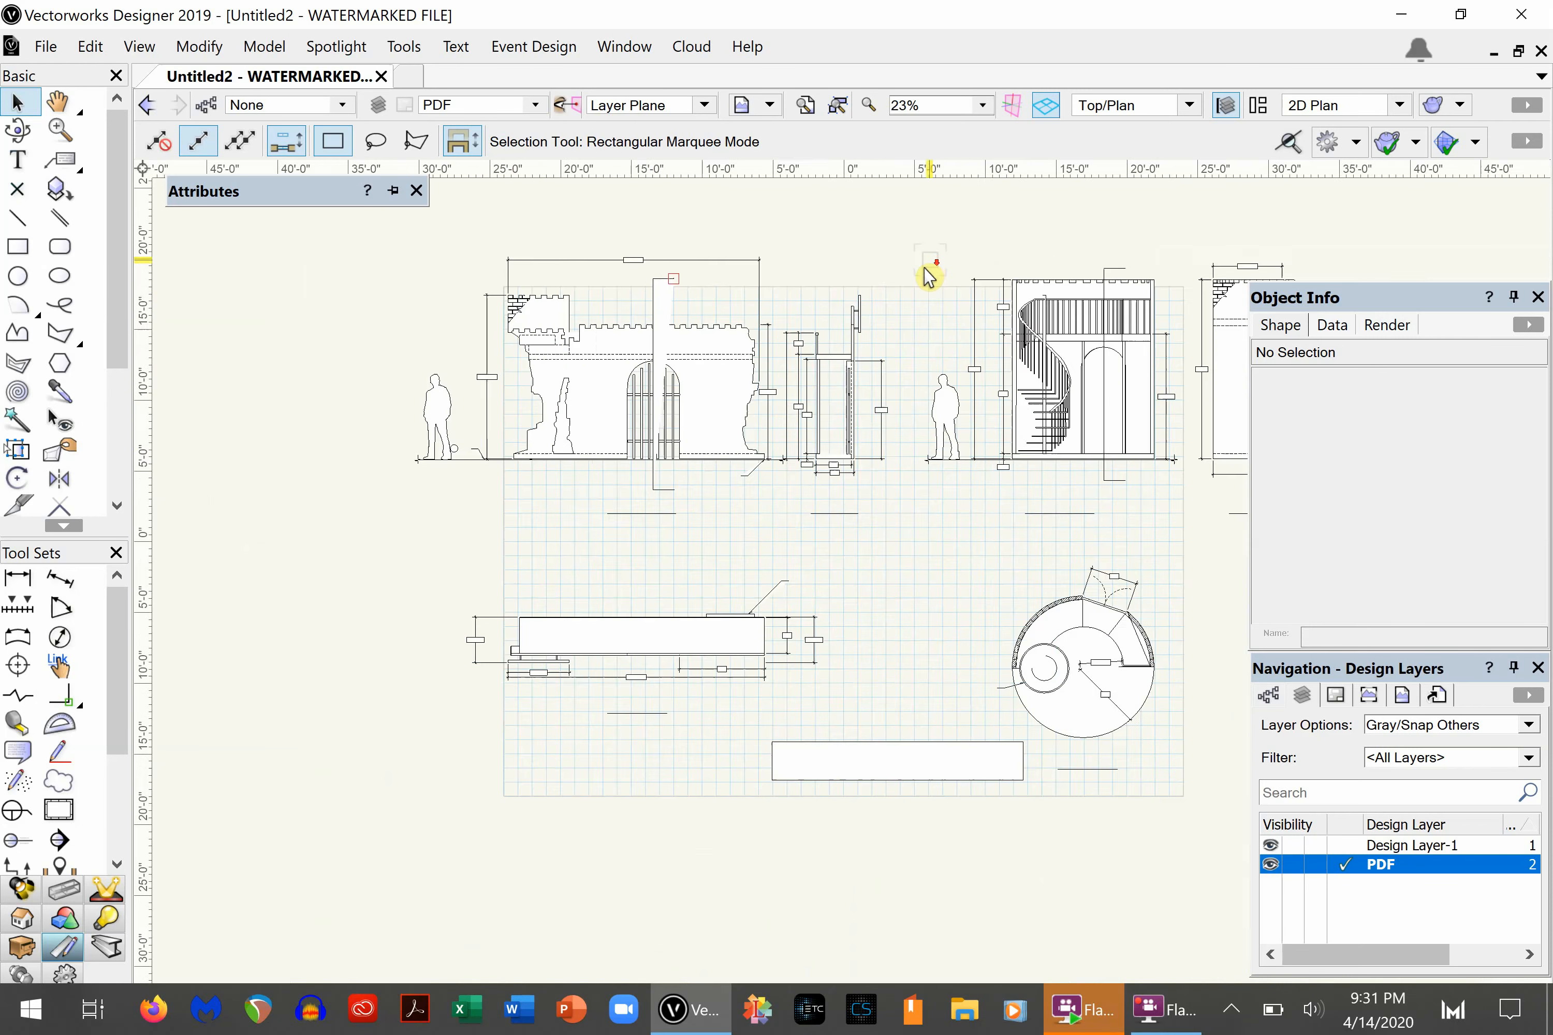
left_click_drag(913, 231, 1258, 720)
key("Delete")
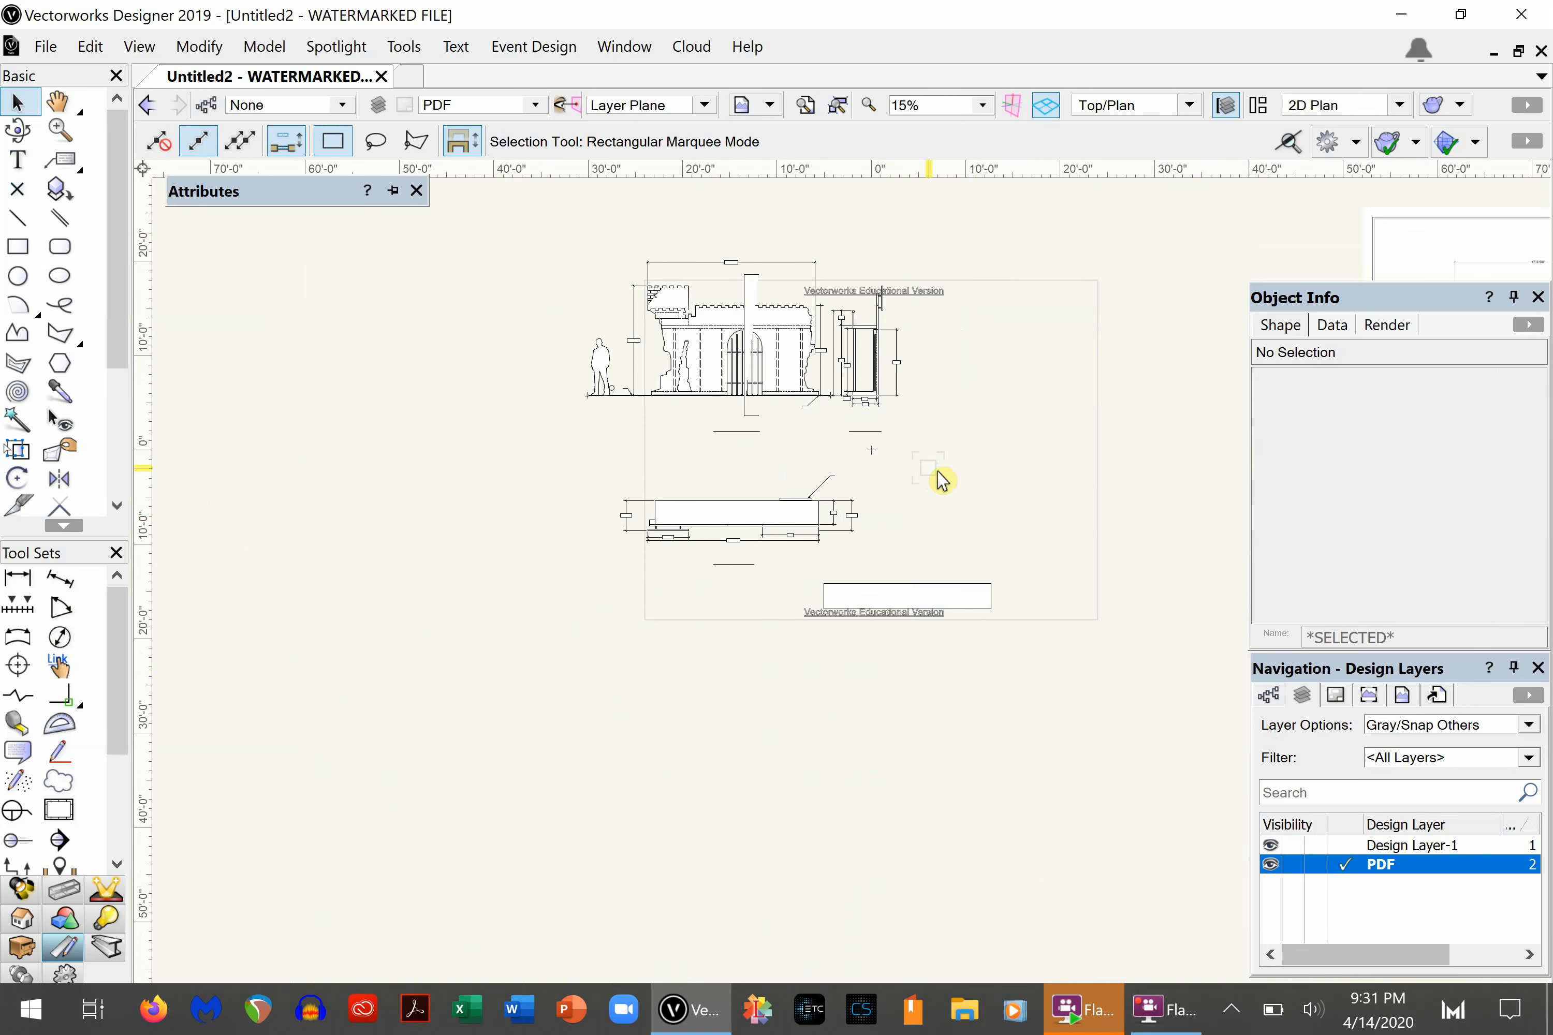
left_click_drag(1025, 416, 522, 705)
key("Delete")
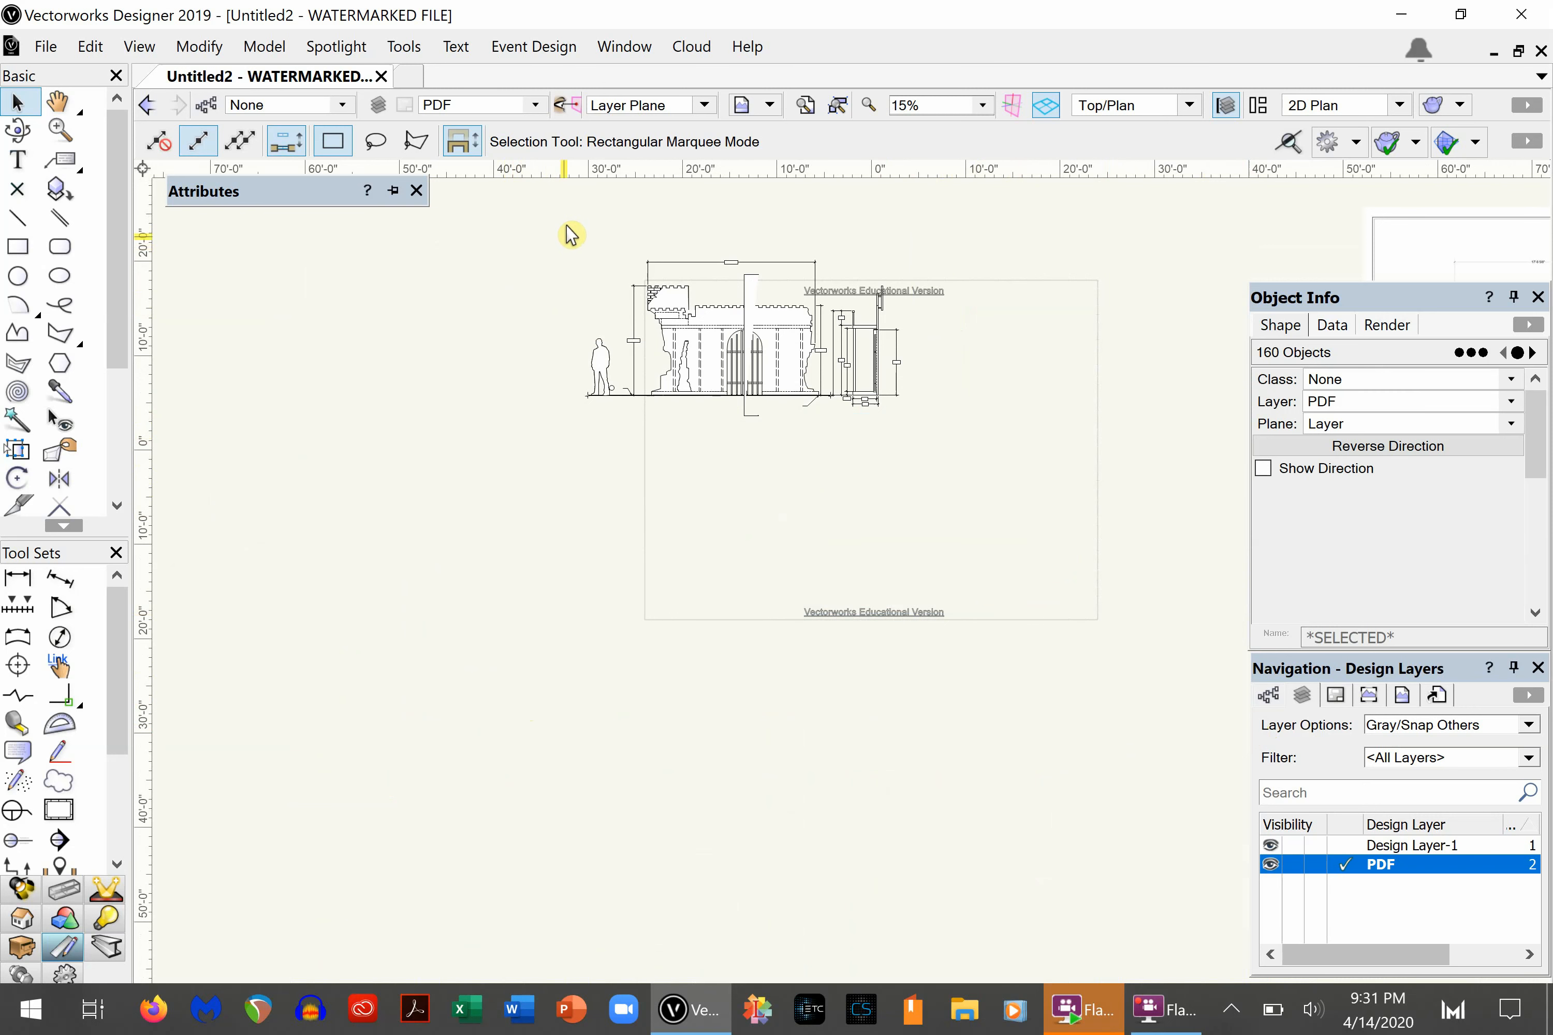
- Delete the human figure with its height dimension and the section view flanking the castle's front view
left_click_drag(567, 226, 642, 485)
key("Delete")
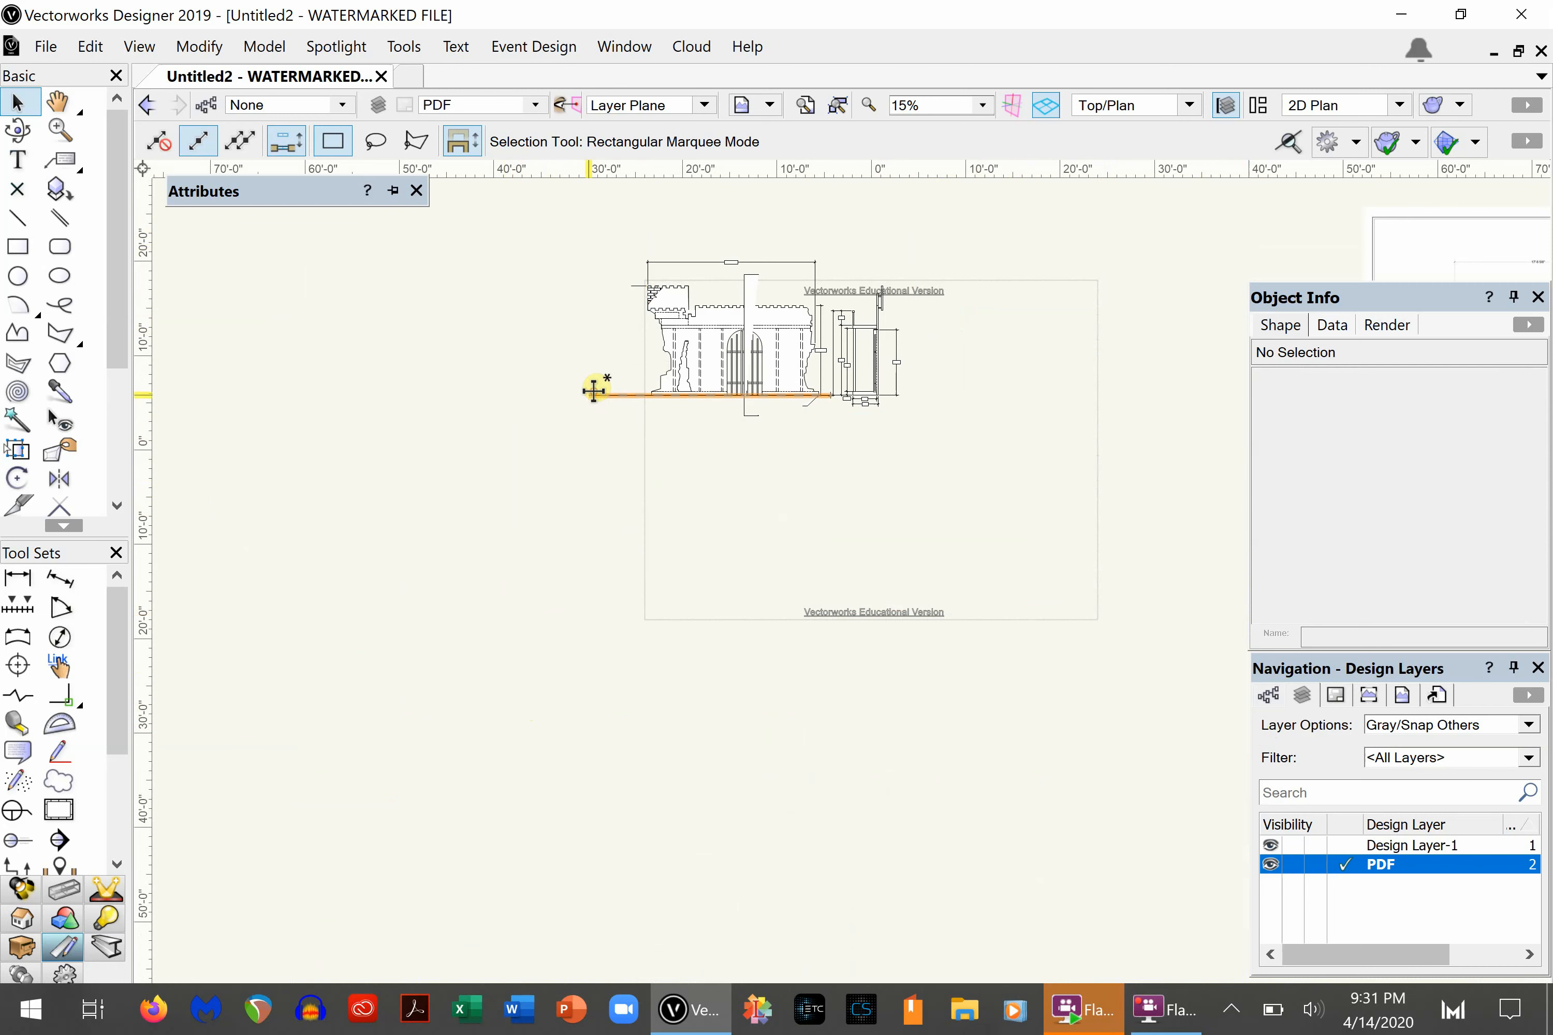
left_click(593, 392)
left_click(957, 215)
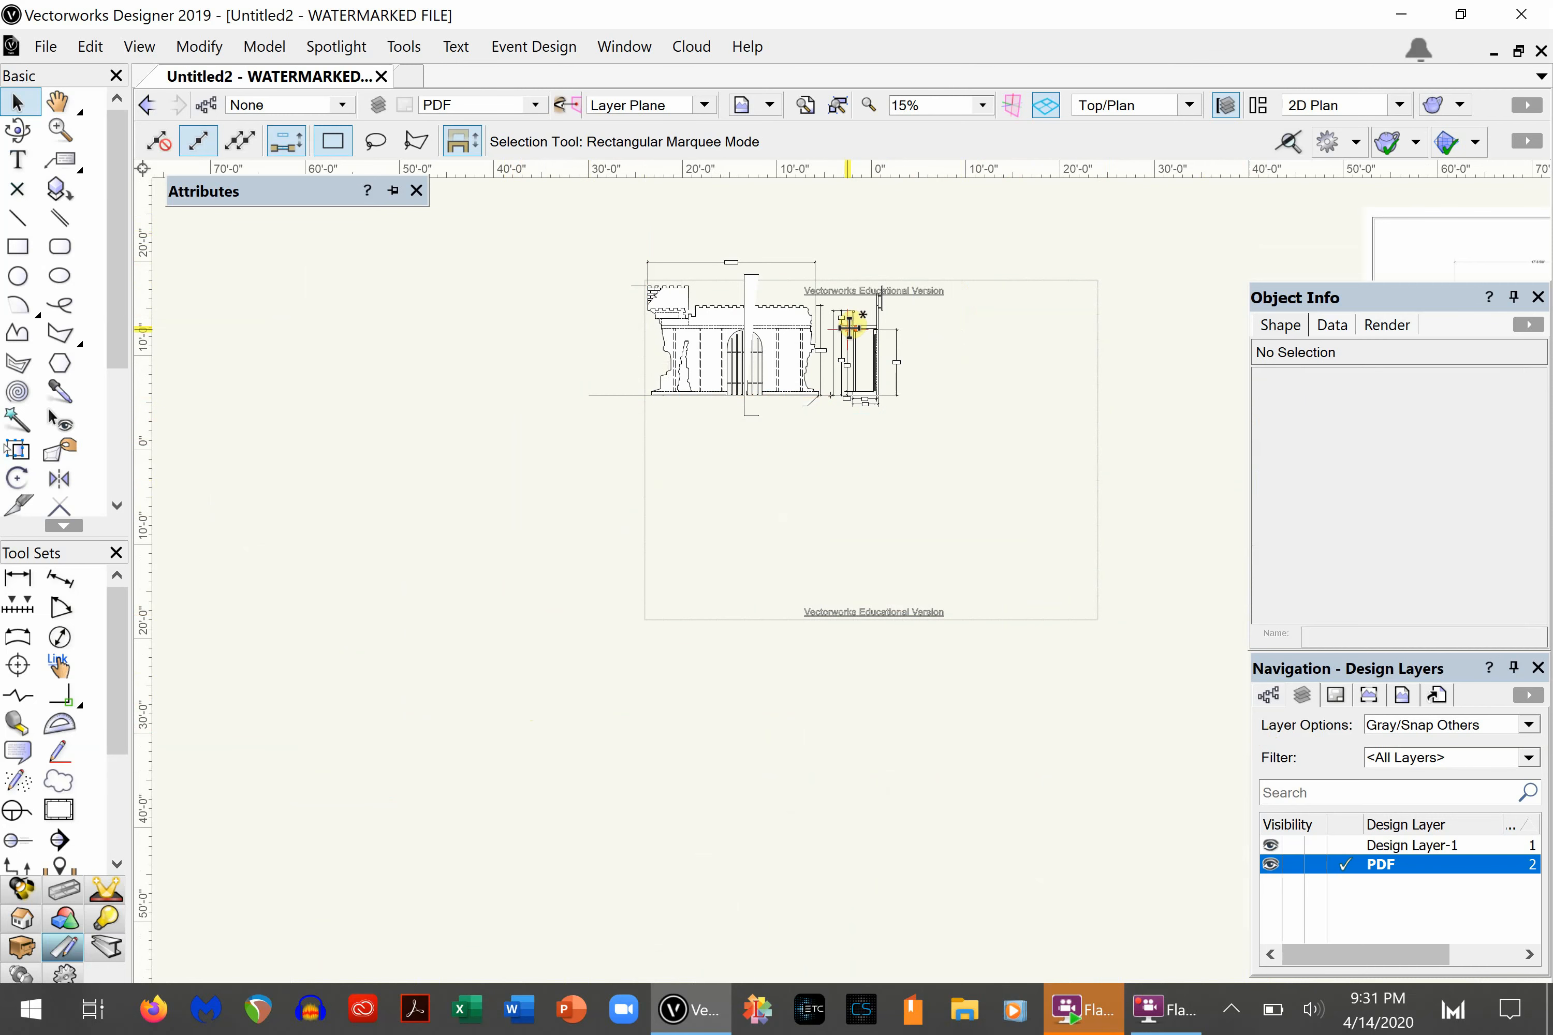
scroll(848, 327, "up", 3)
scroll(877, 327, "down", 1)
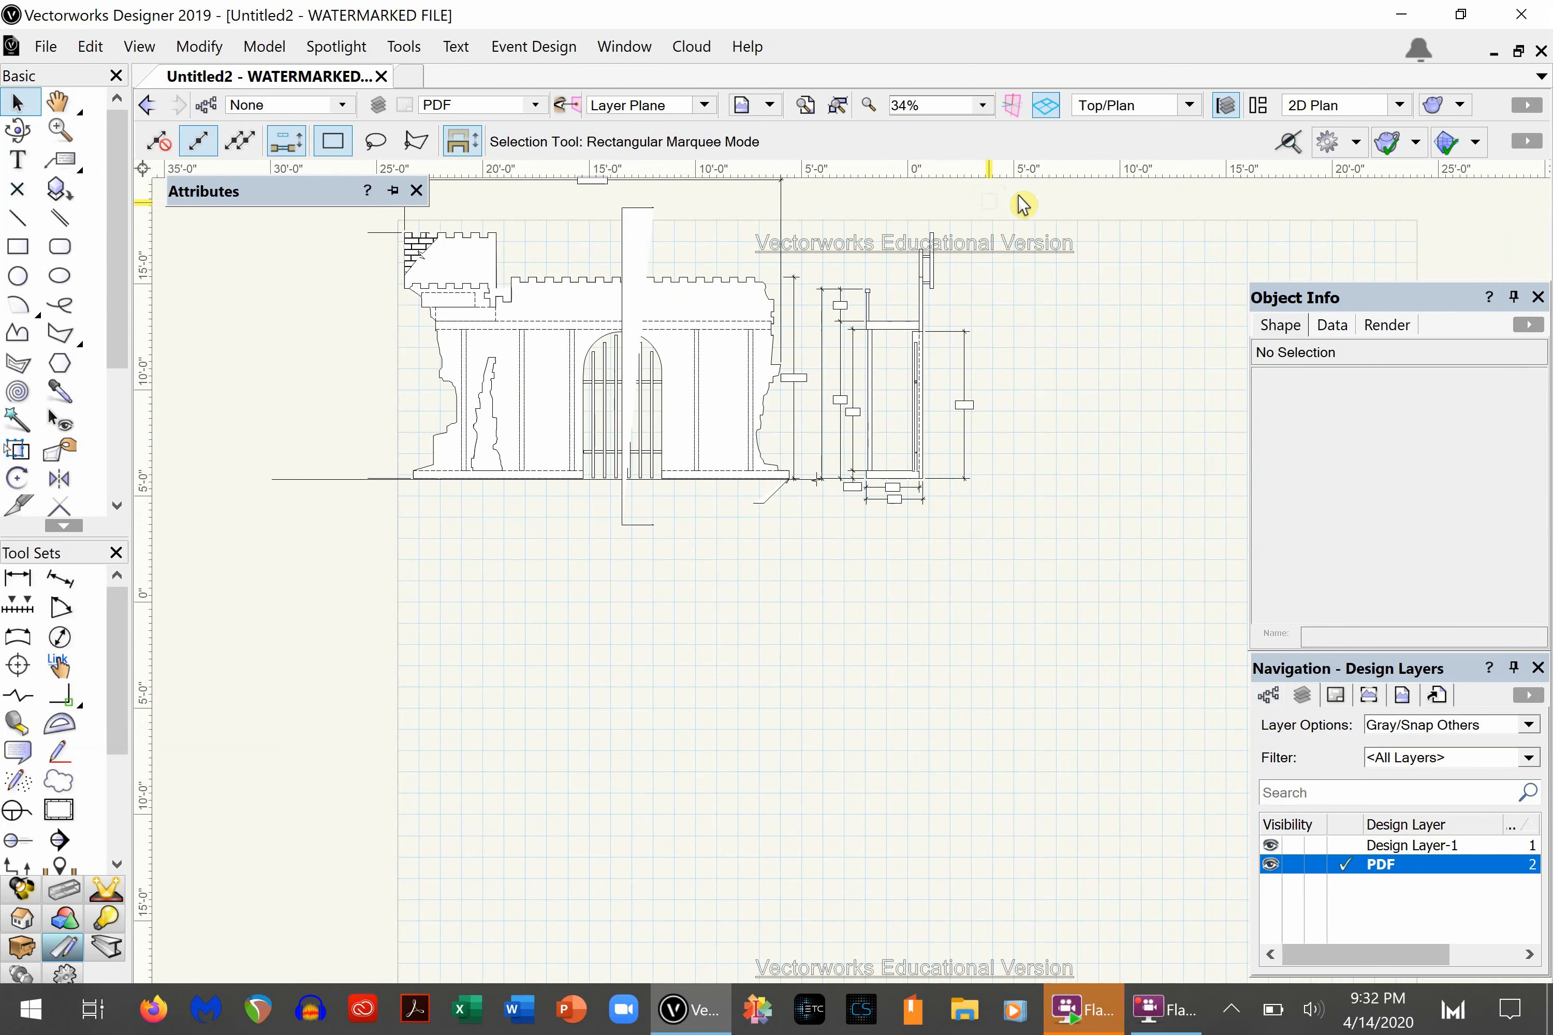
mouse_move(1008, 196)
left_mouse_down()
mouse_move(808, 496)
mouse_move(818, 544)
mouse_move(735, 544)
mouse_move(862, 479)
mouse_move(843, 481)
left_mouse_up()
key("Delete")
- Move the three castle wall and turret outlines down below the front view as a test, close the Attributes palette and undo the move
left_click(770, 411)
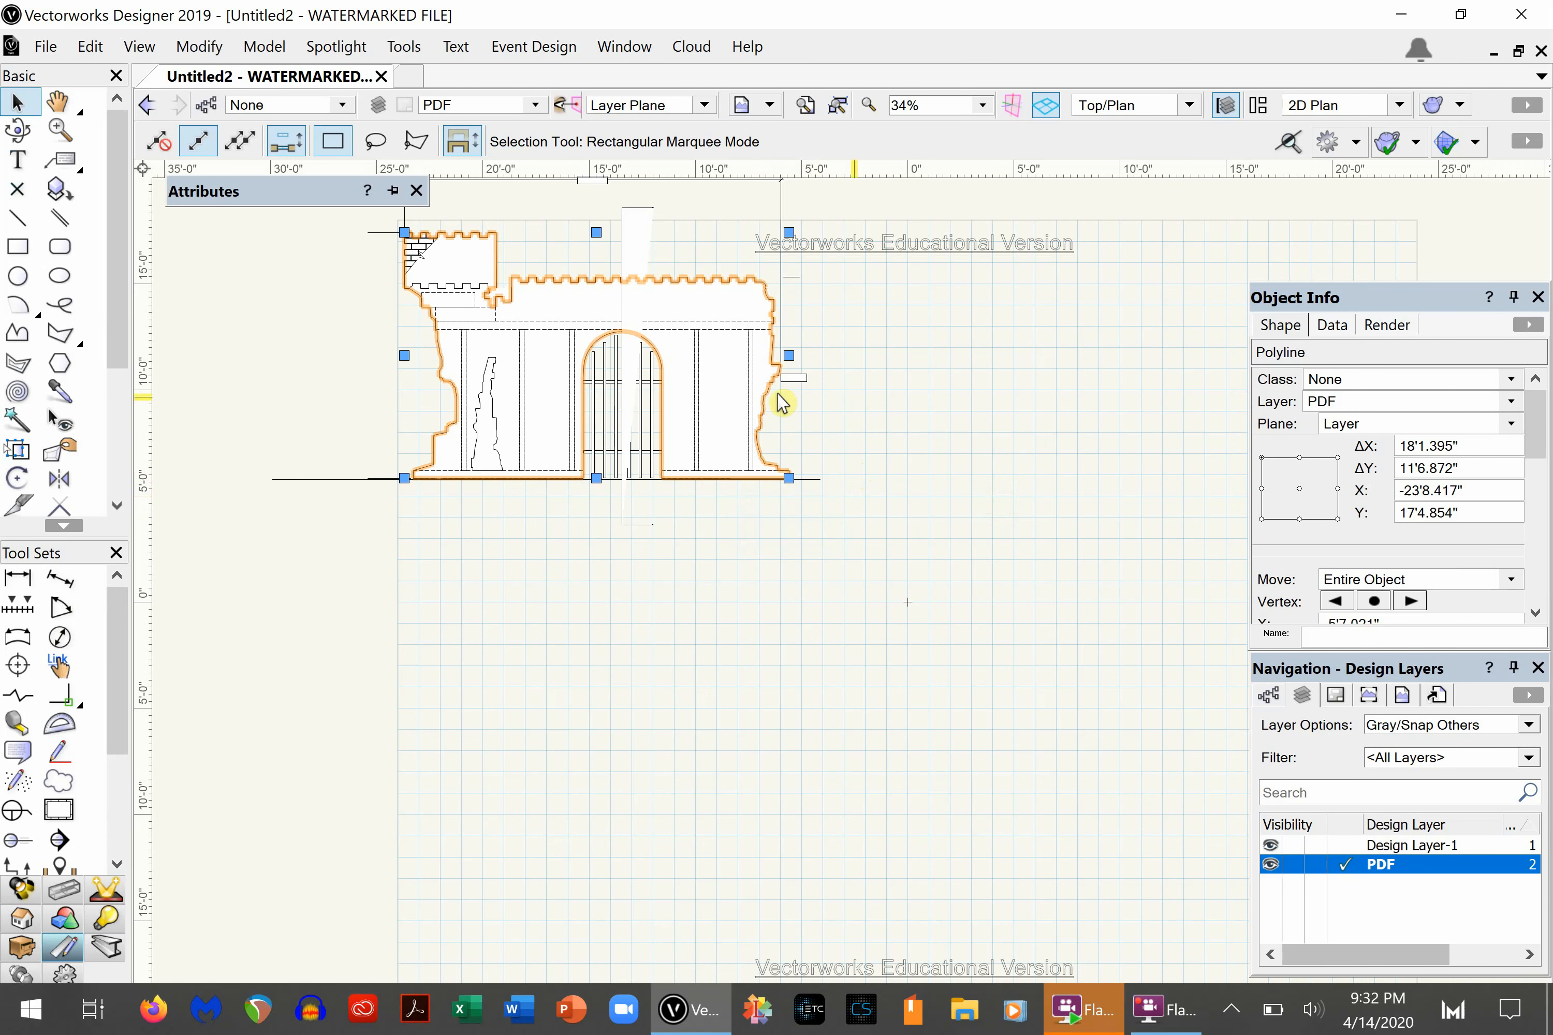
left_click(494, 435, "shift")
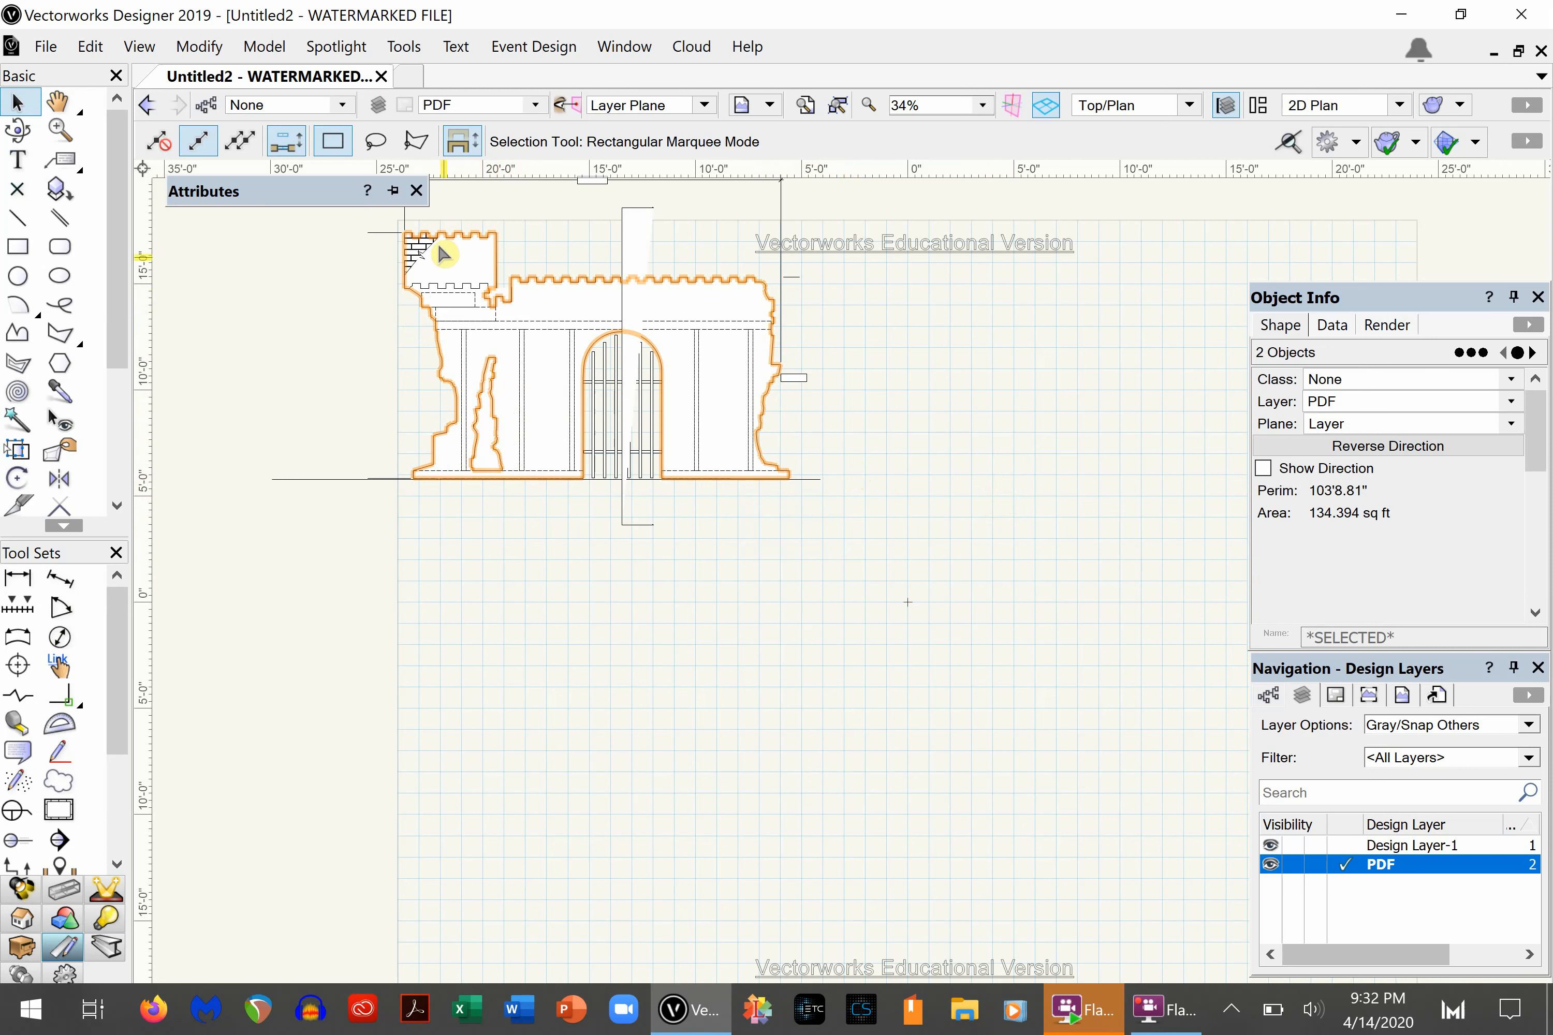
left_click(453, 286, "shift")
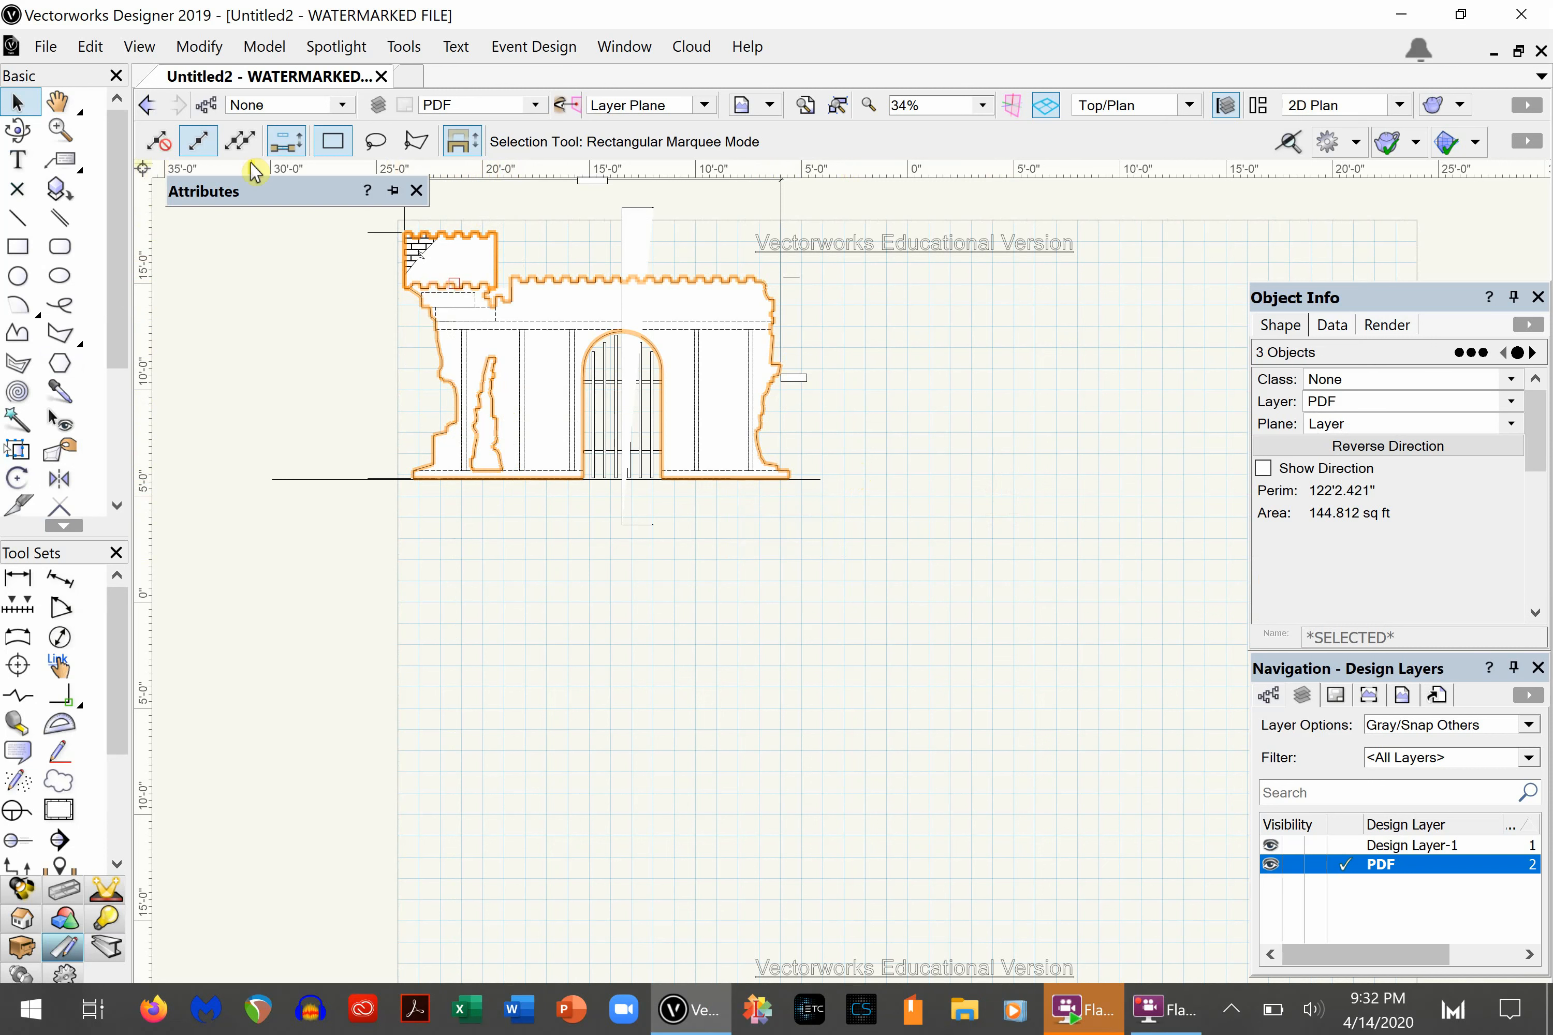
mouse_move(388, 225)
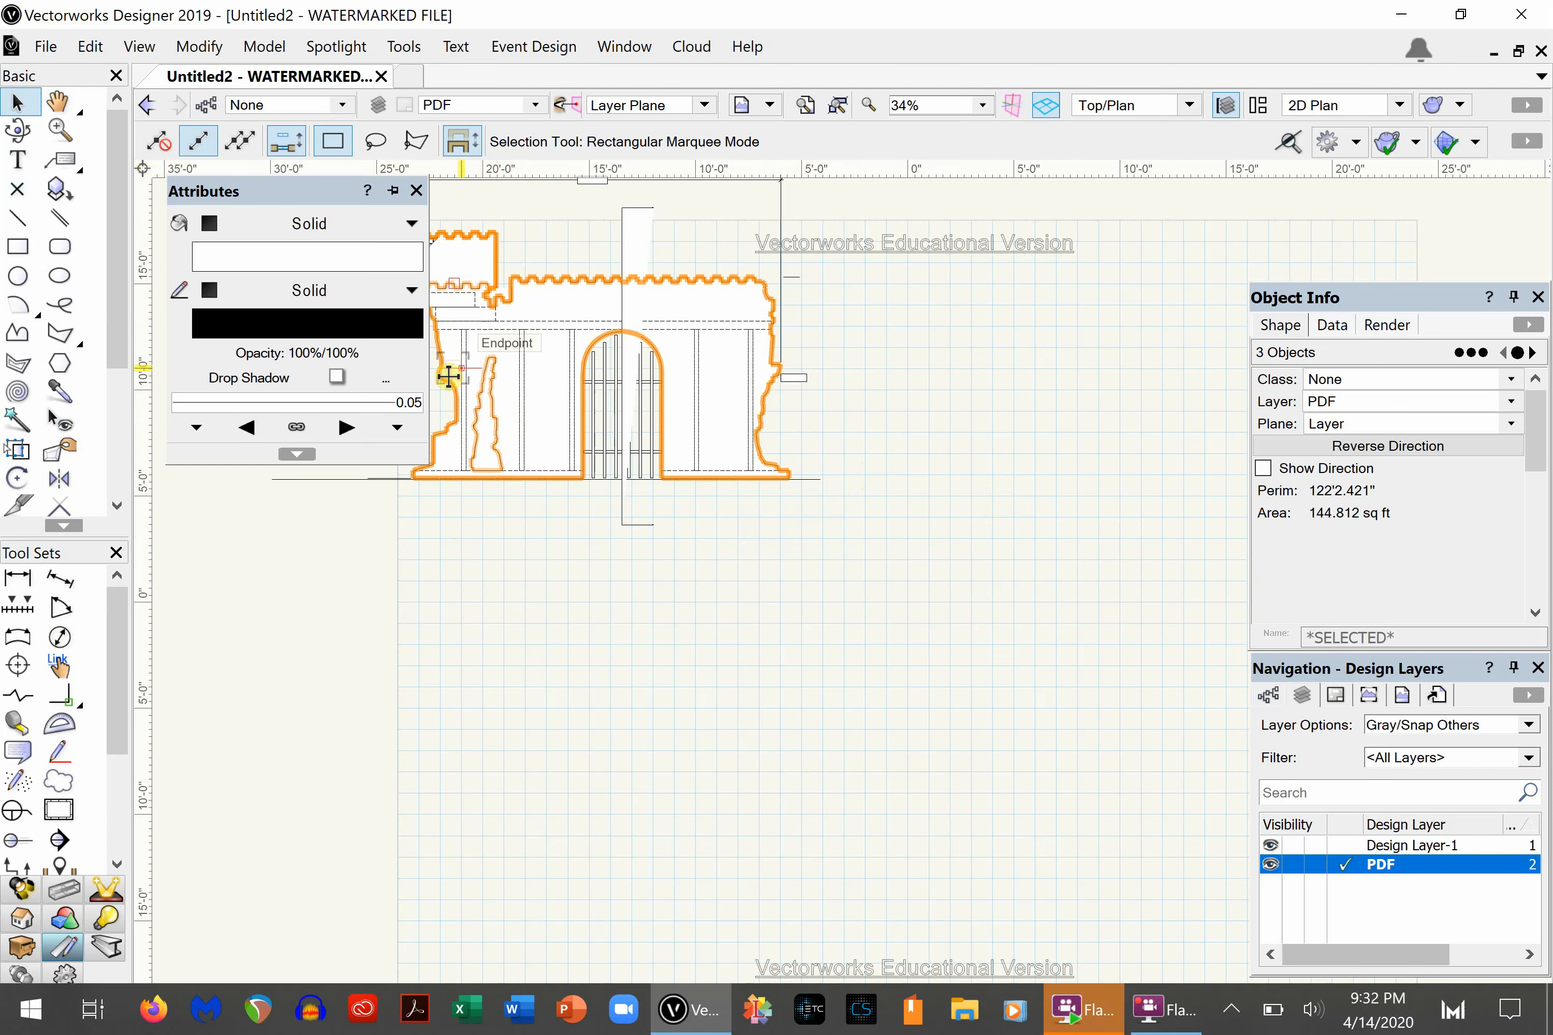
left_click_drag(441, 379, 452, 741)
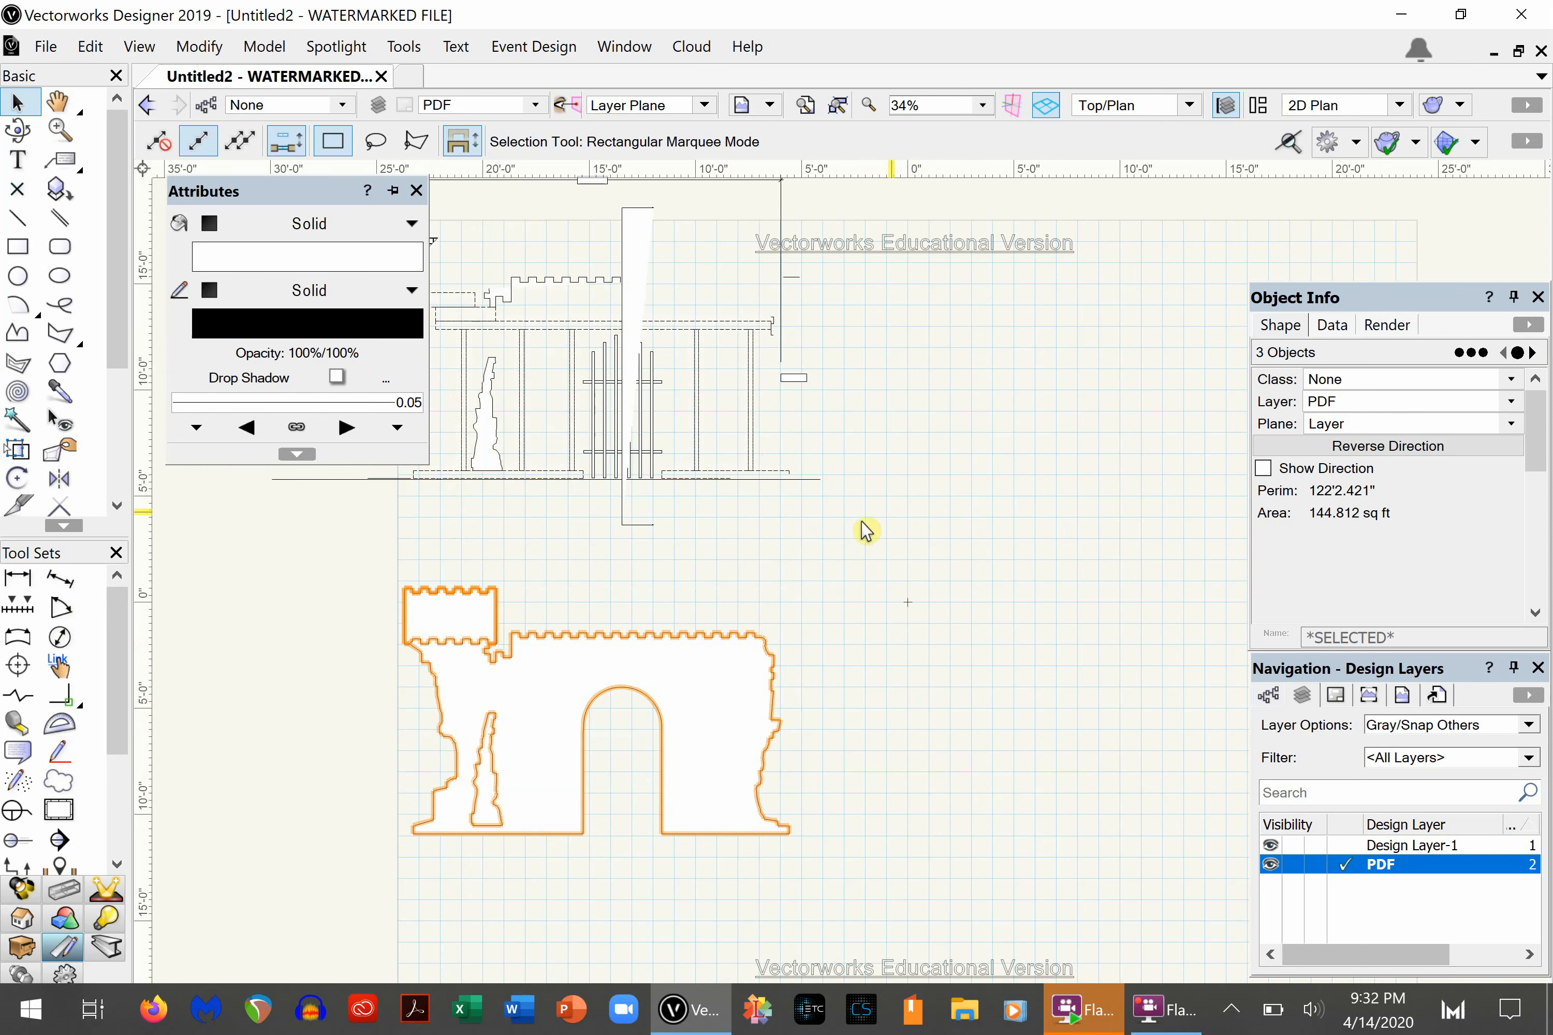
left_click(861, 545)
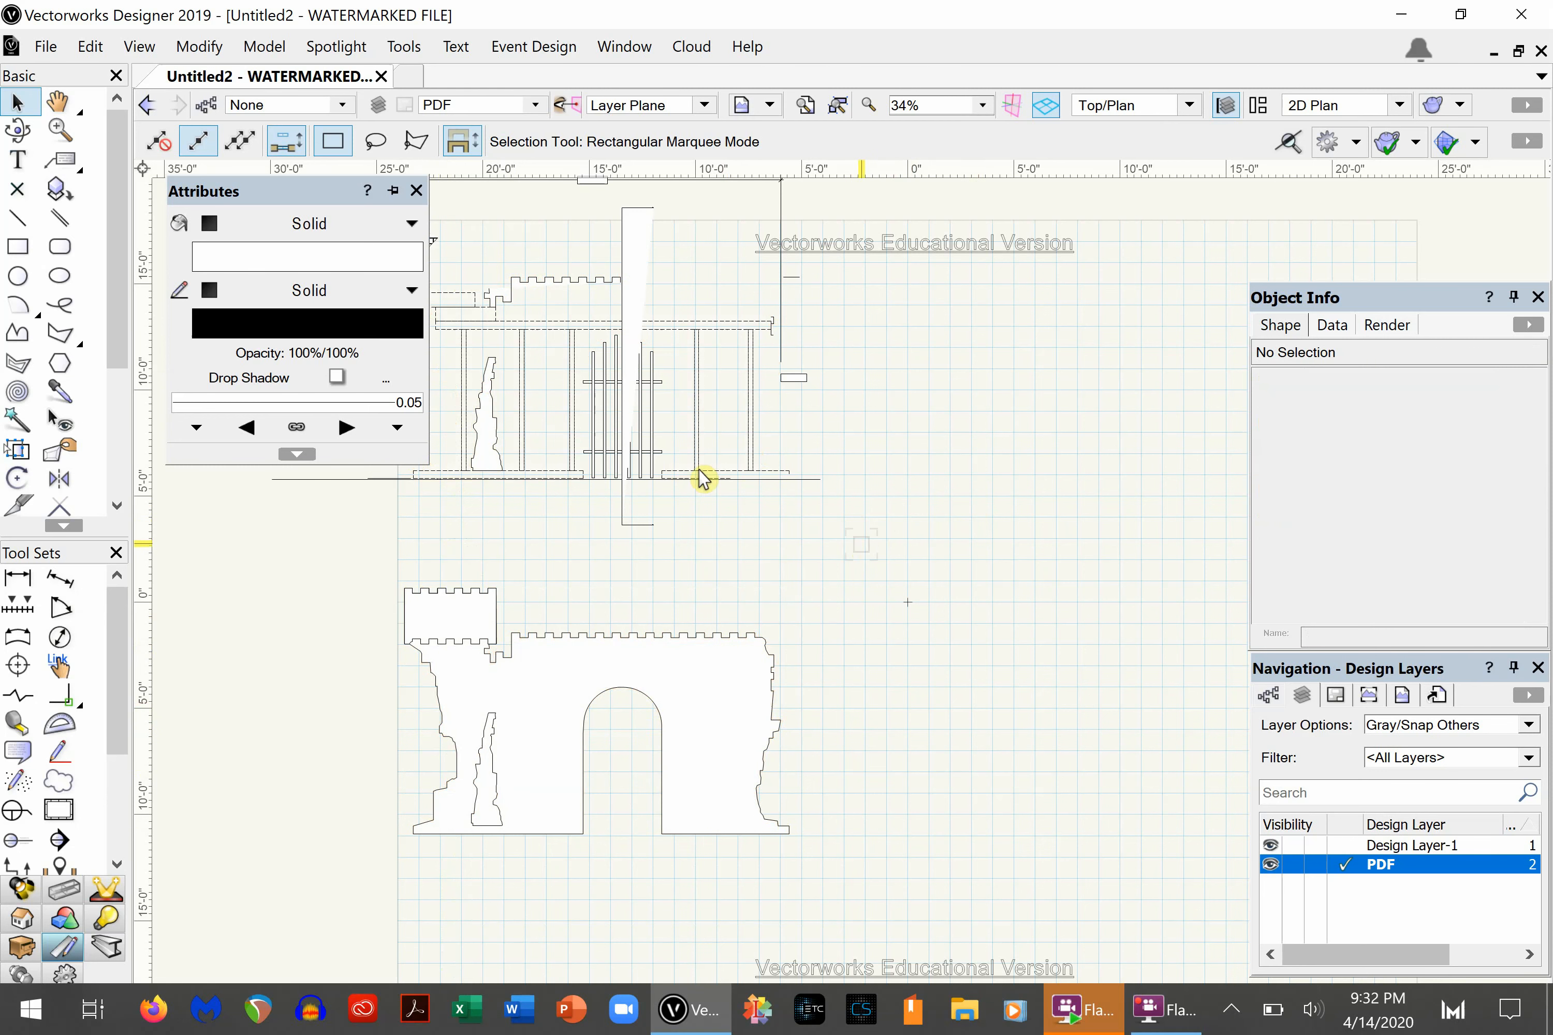
left_click(416, 191)
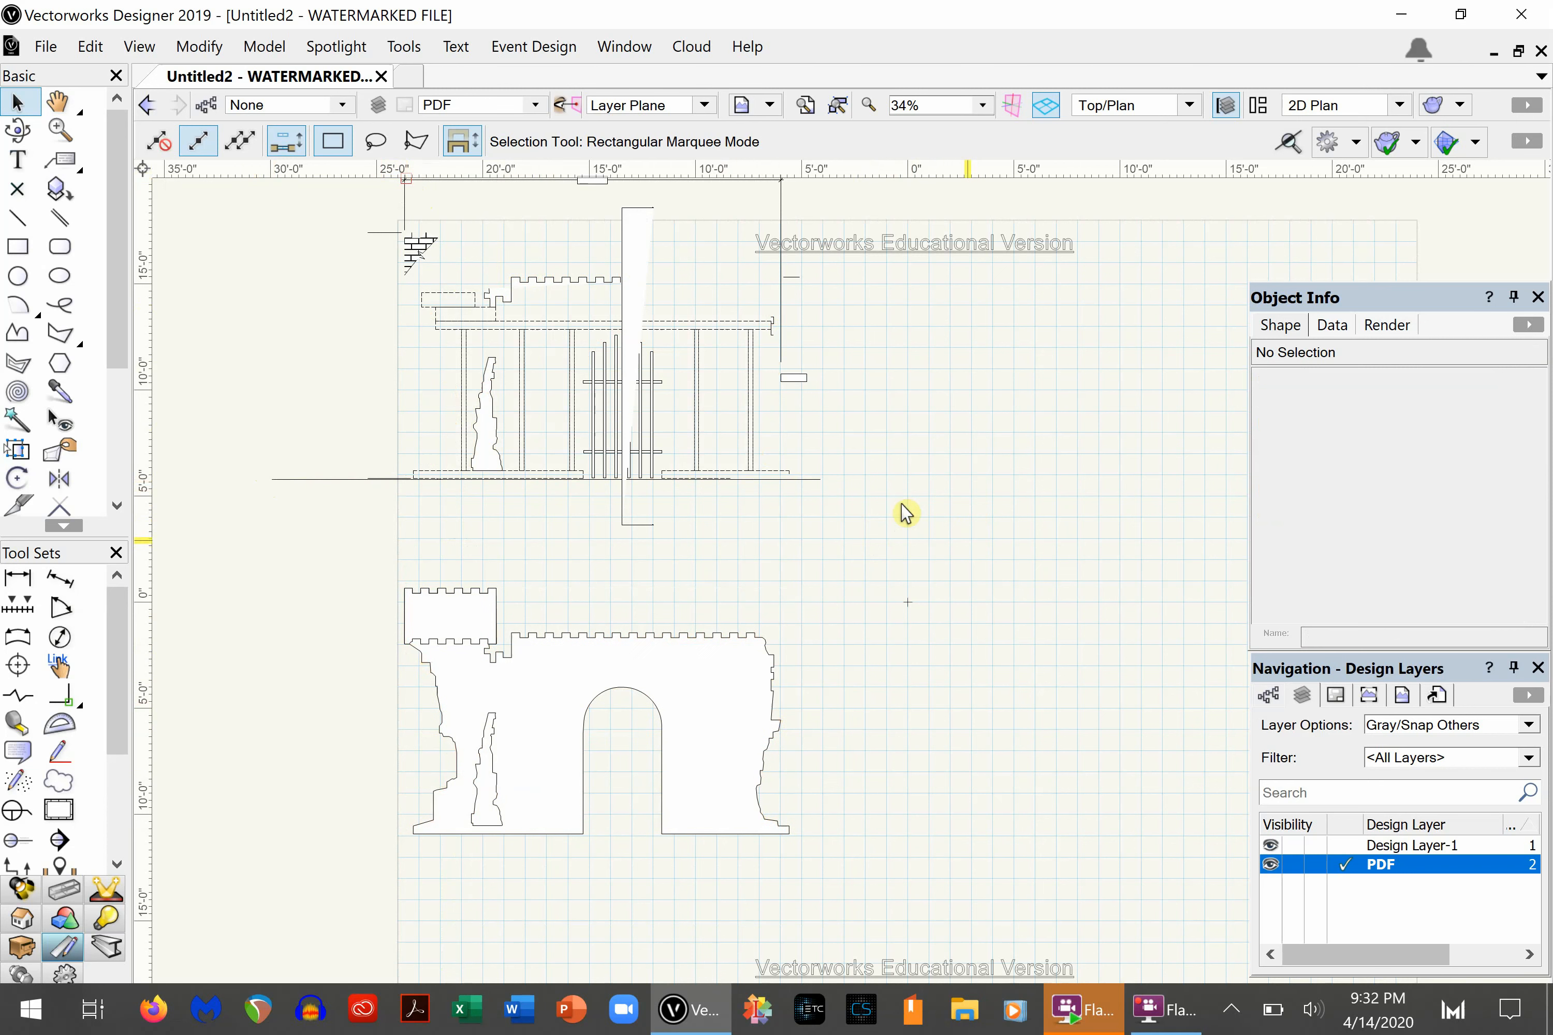
key("ctrl+z")
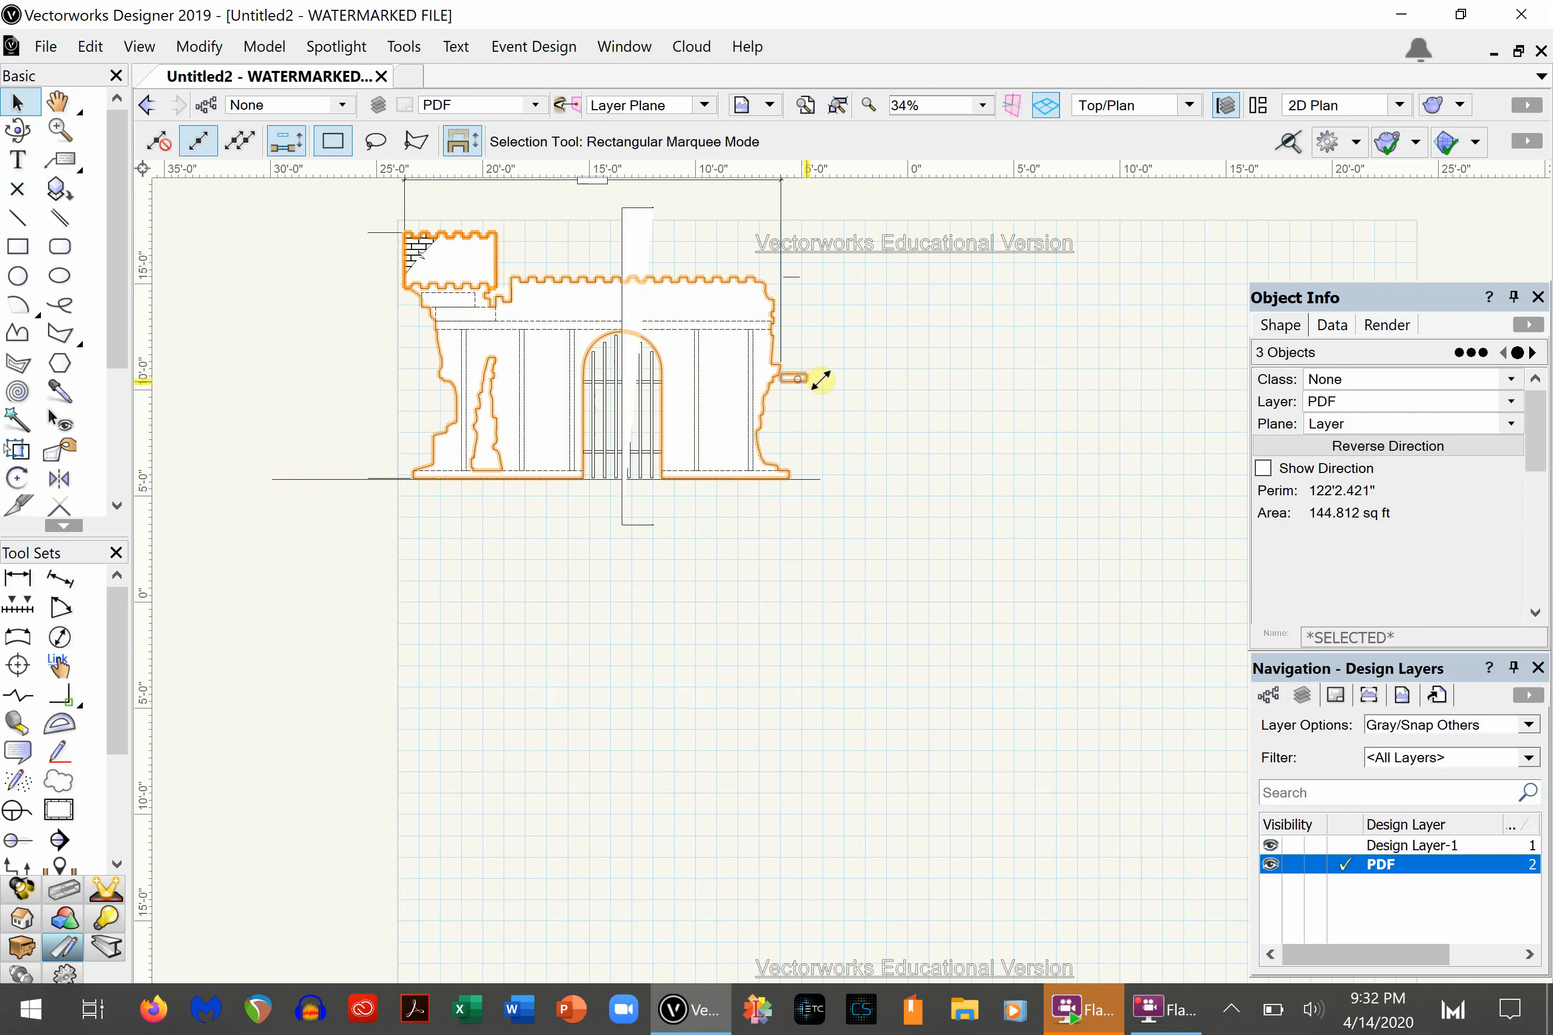
- Delete the overall width dimension above the castle, the small box beside its wall and the white strip crossing the gate
left_click(781, 269)
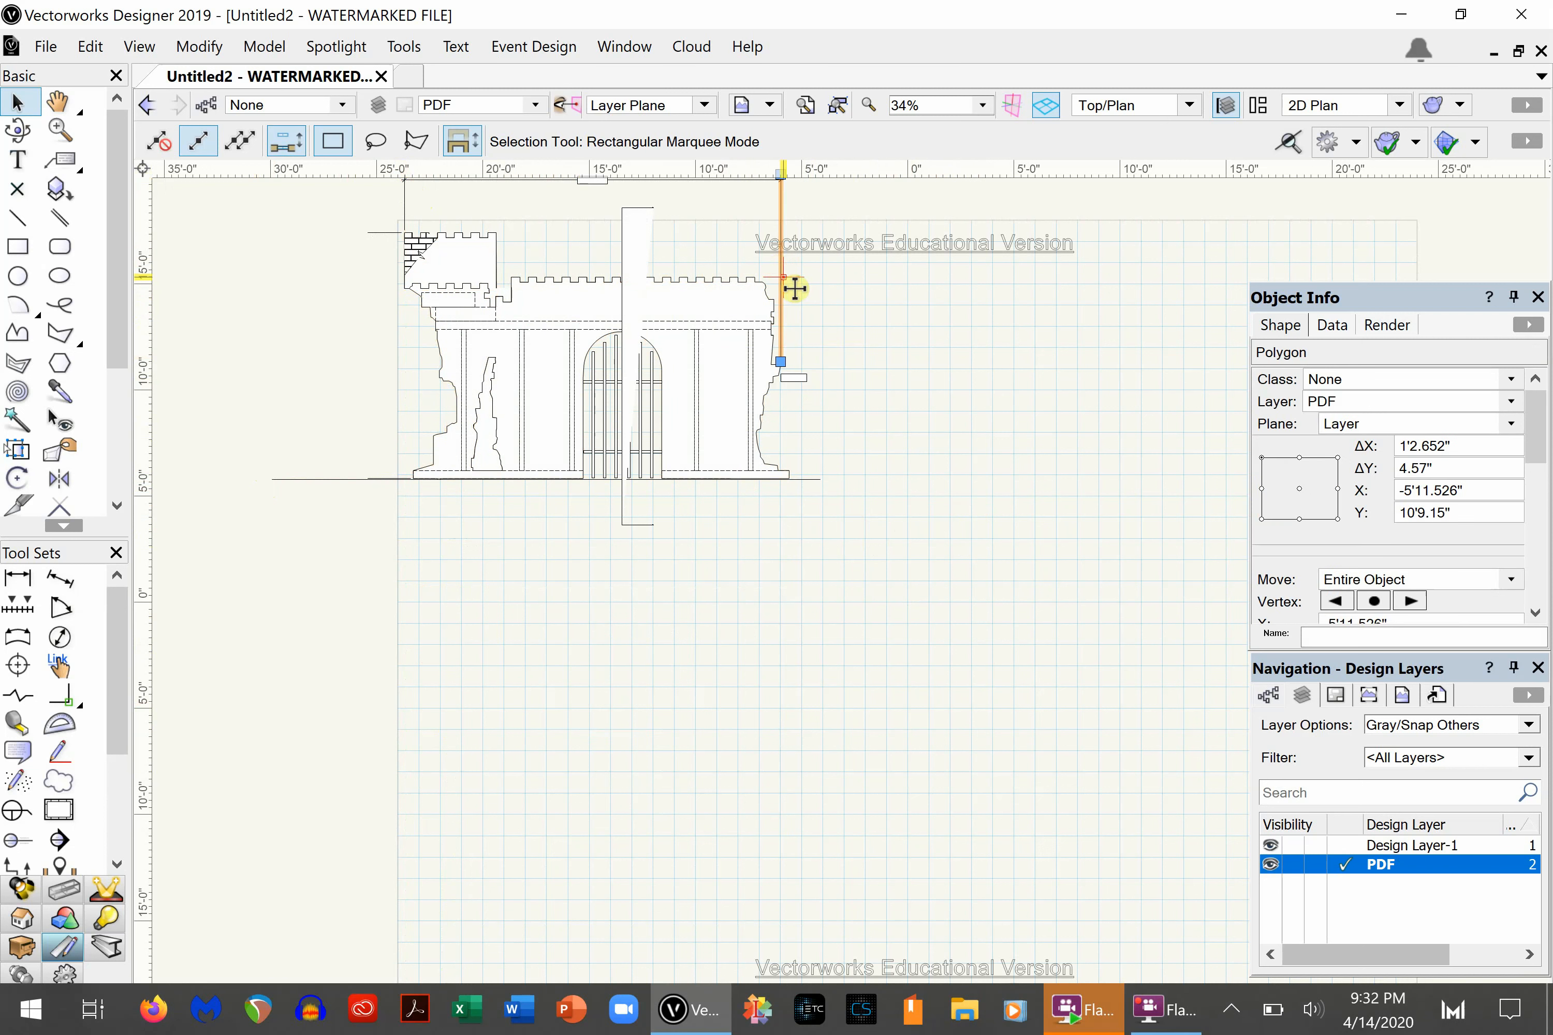
left_click_drag(835, 403, 779, 640)
scroll(835, 313, "up", 5)
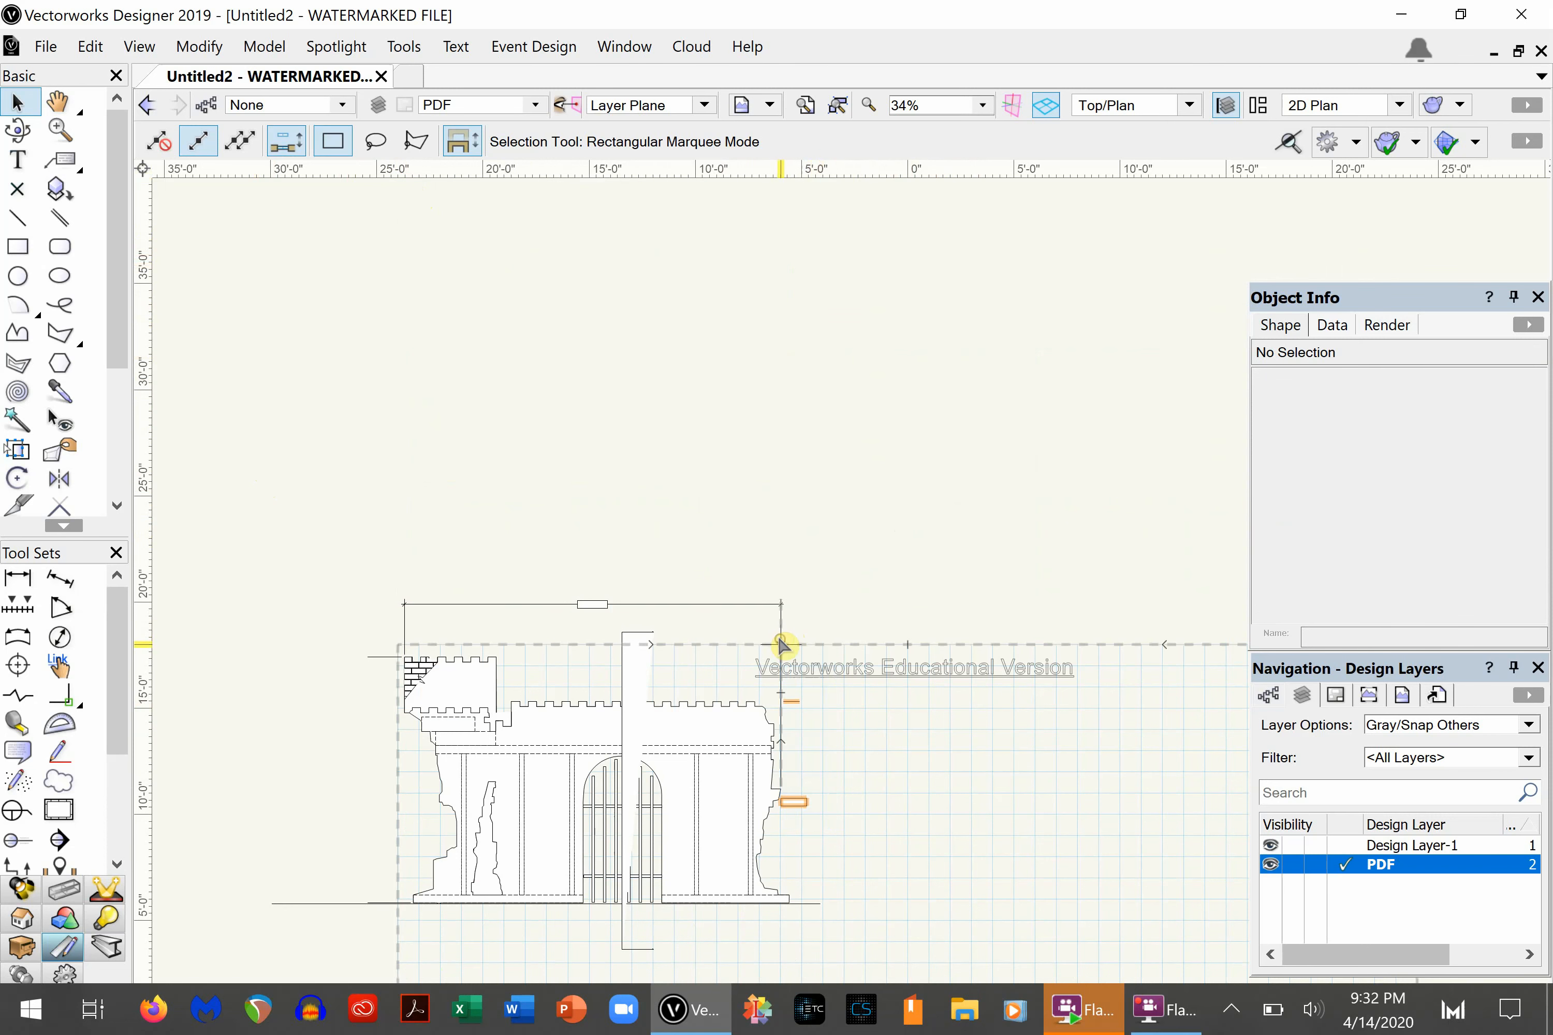
left_click(798, 592)
left_click_drag(808, 559, 395, 626)
key("Delete")
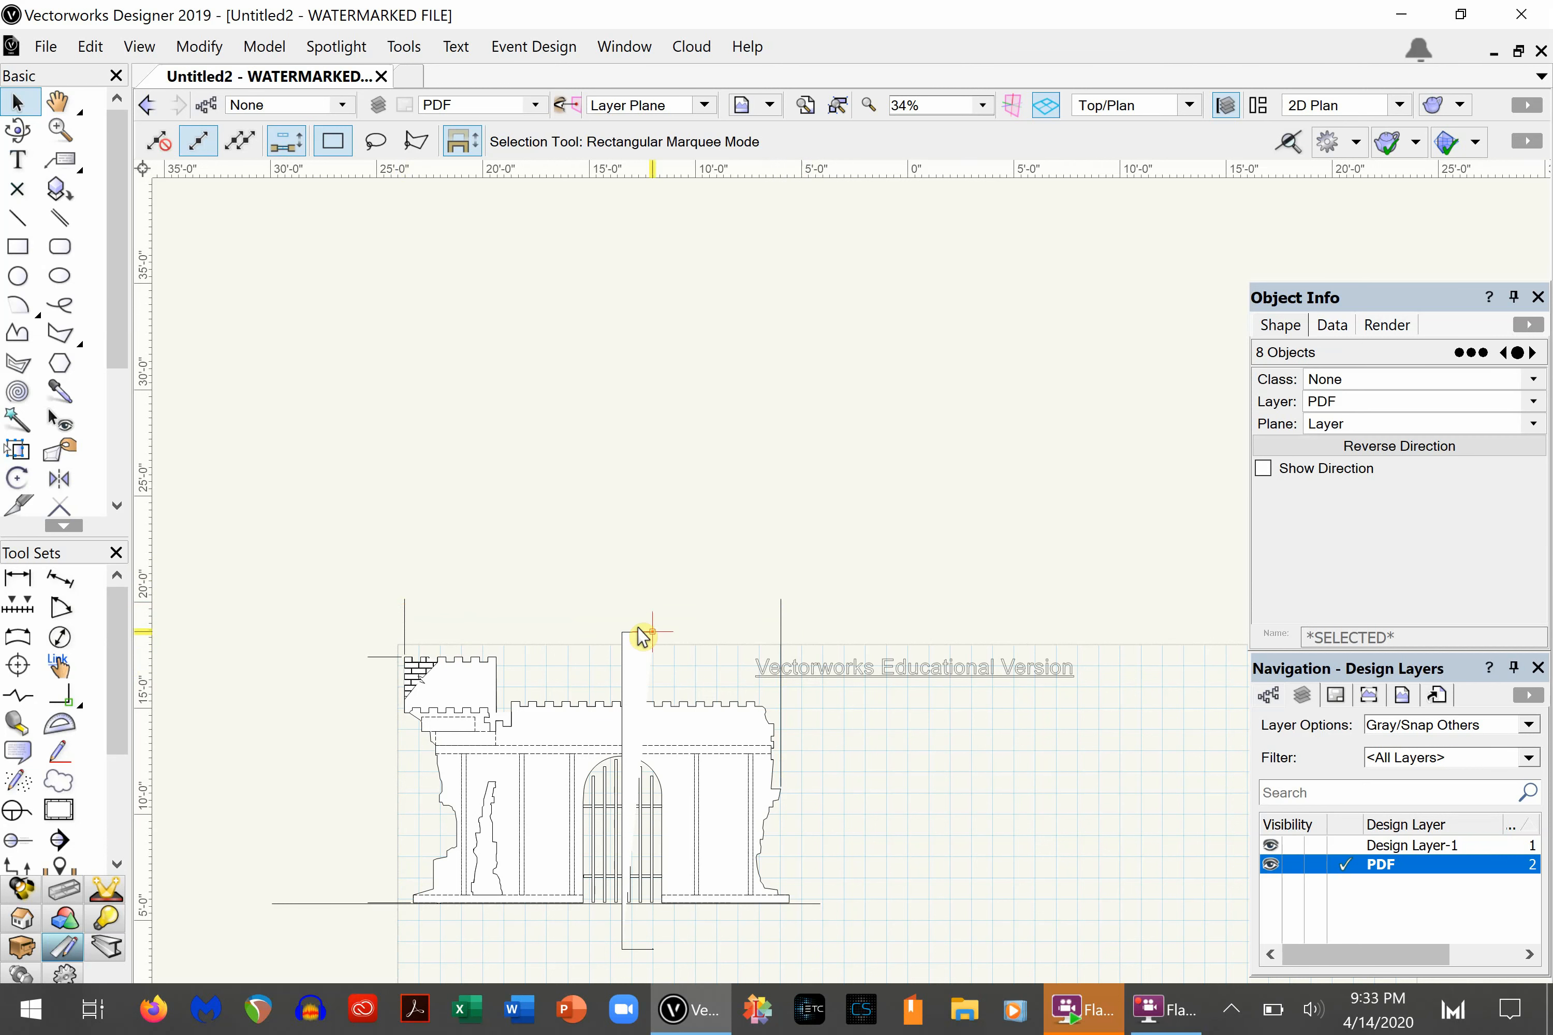
left_click(636, 633)
key("Delete")
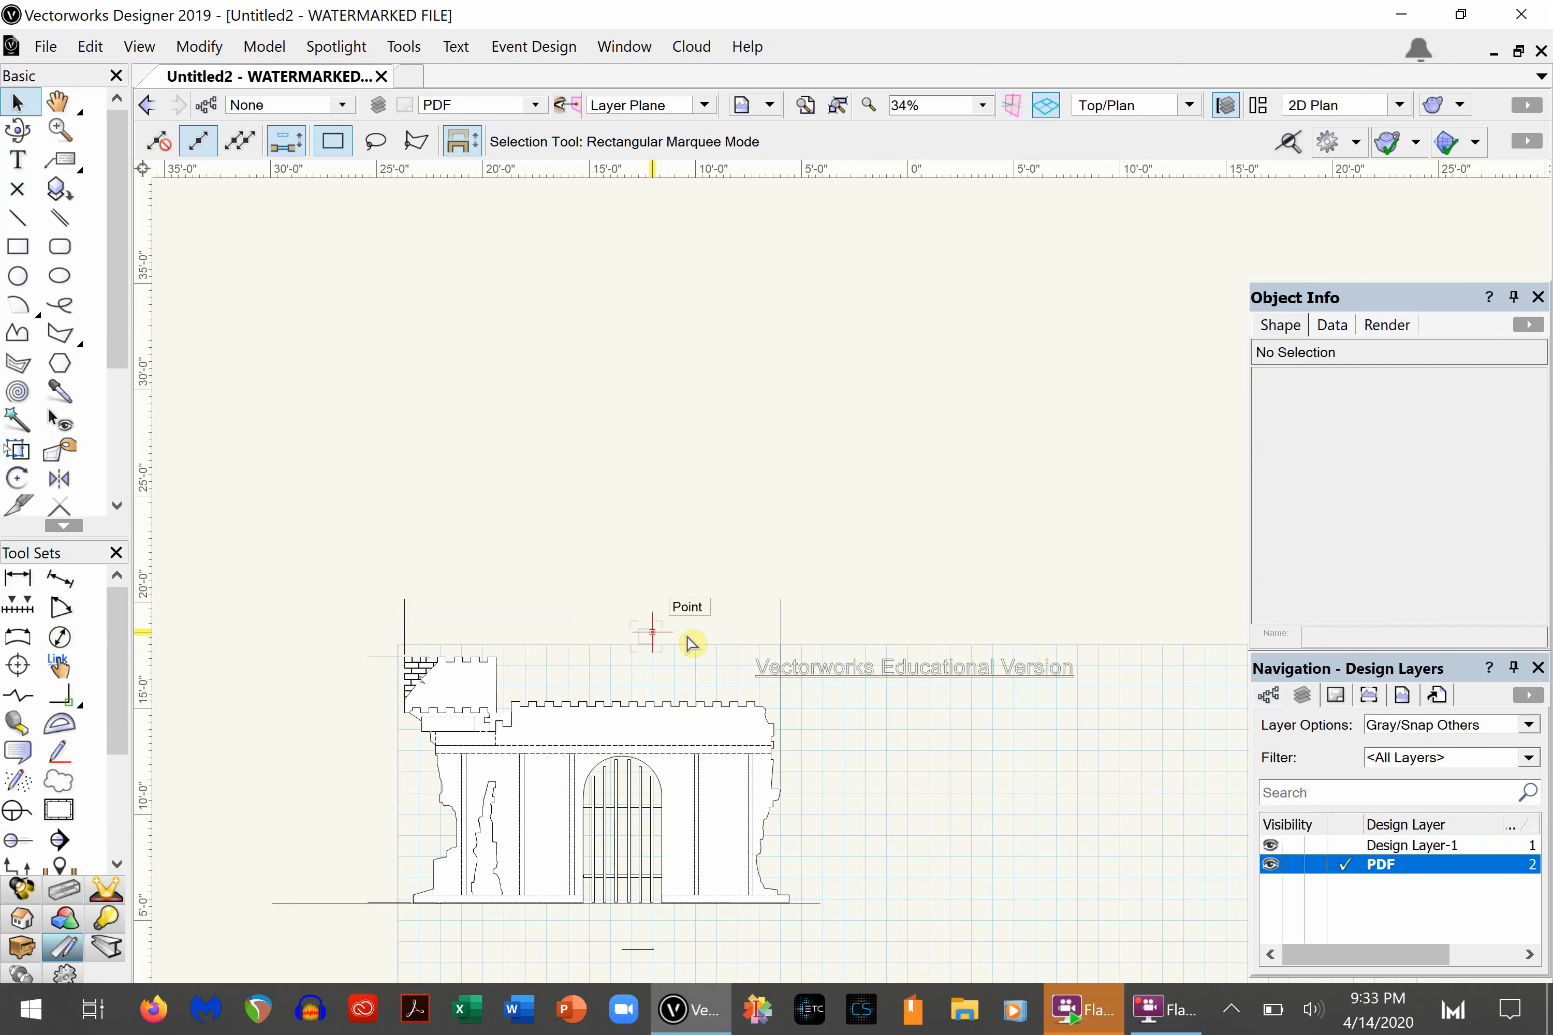
- Delete the leftover dimension extension lines beside the castle wall and at the turret's outer edge
left_click(780, 737)
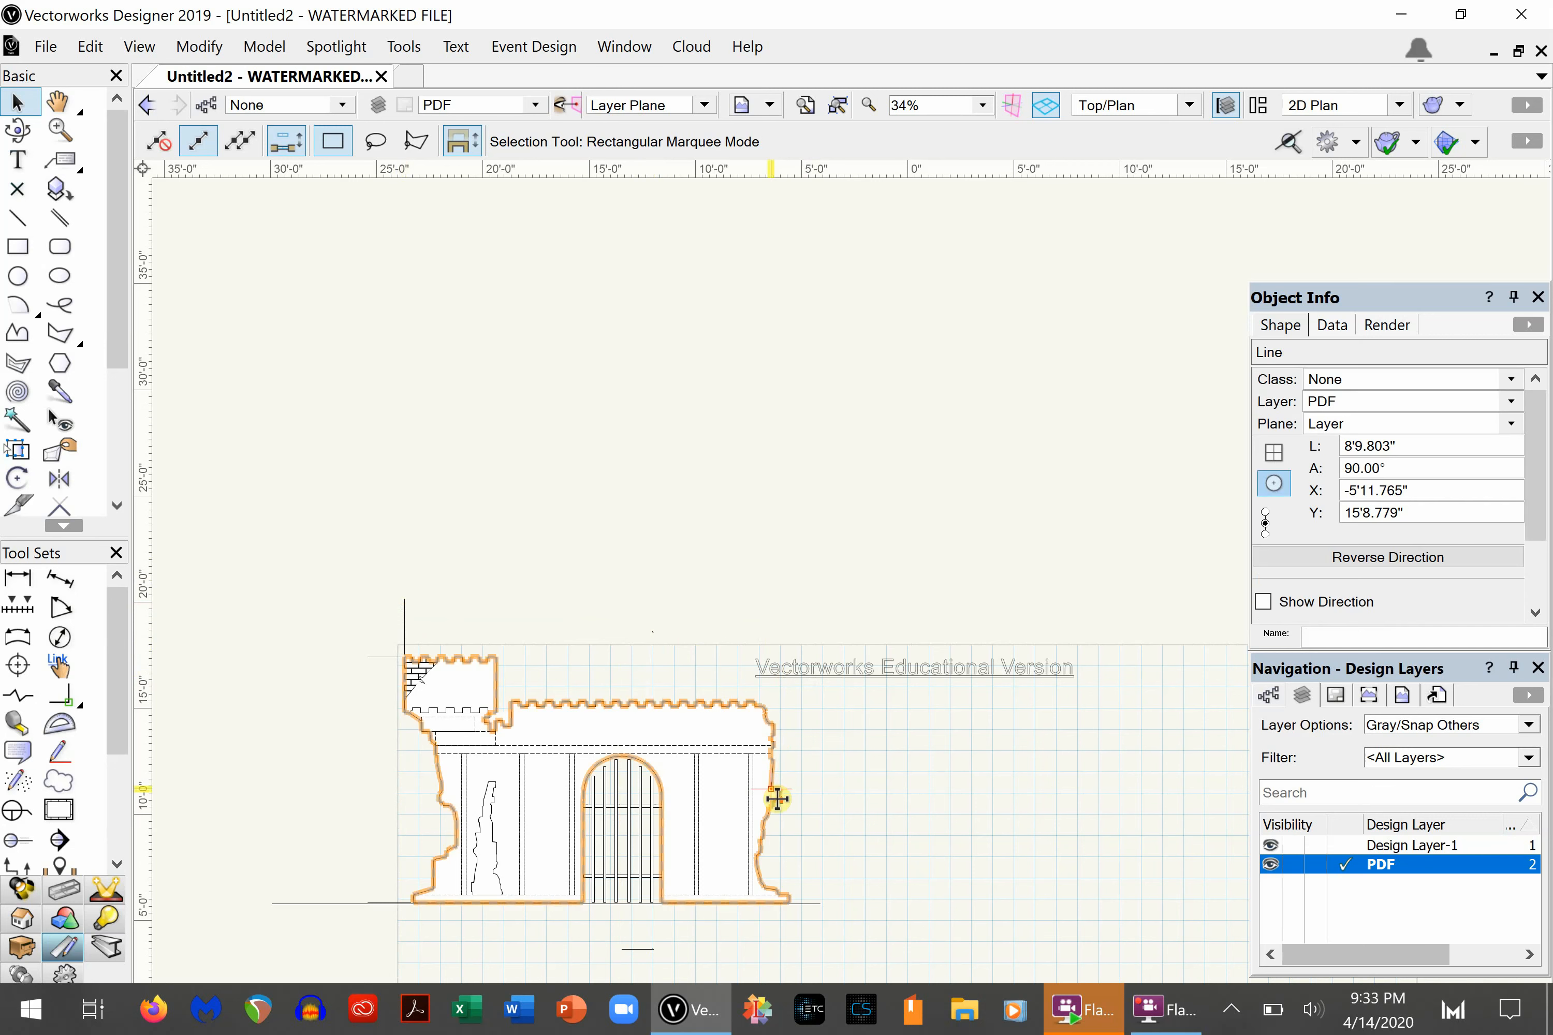
scroll(780, 799, "up", 3)
key("Delete")
scroll(769, 769, "down", 3)
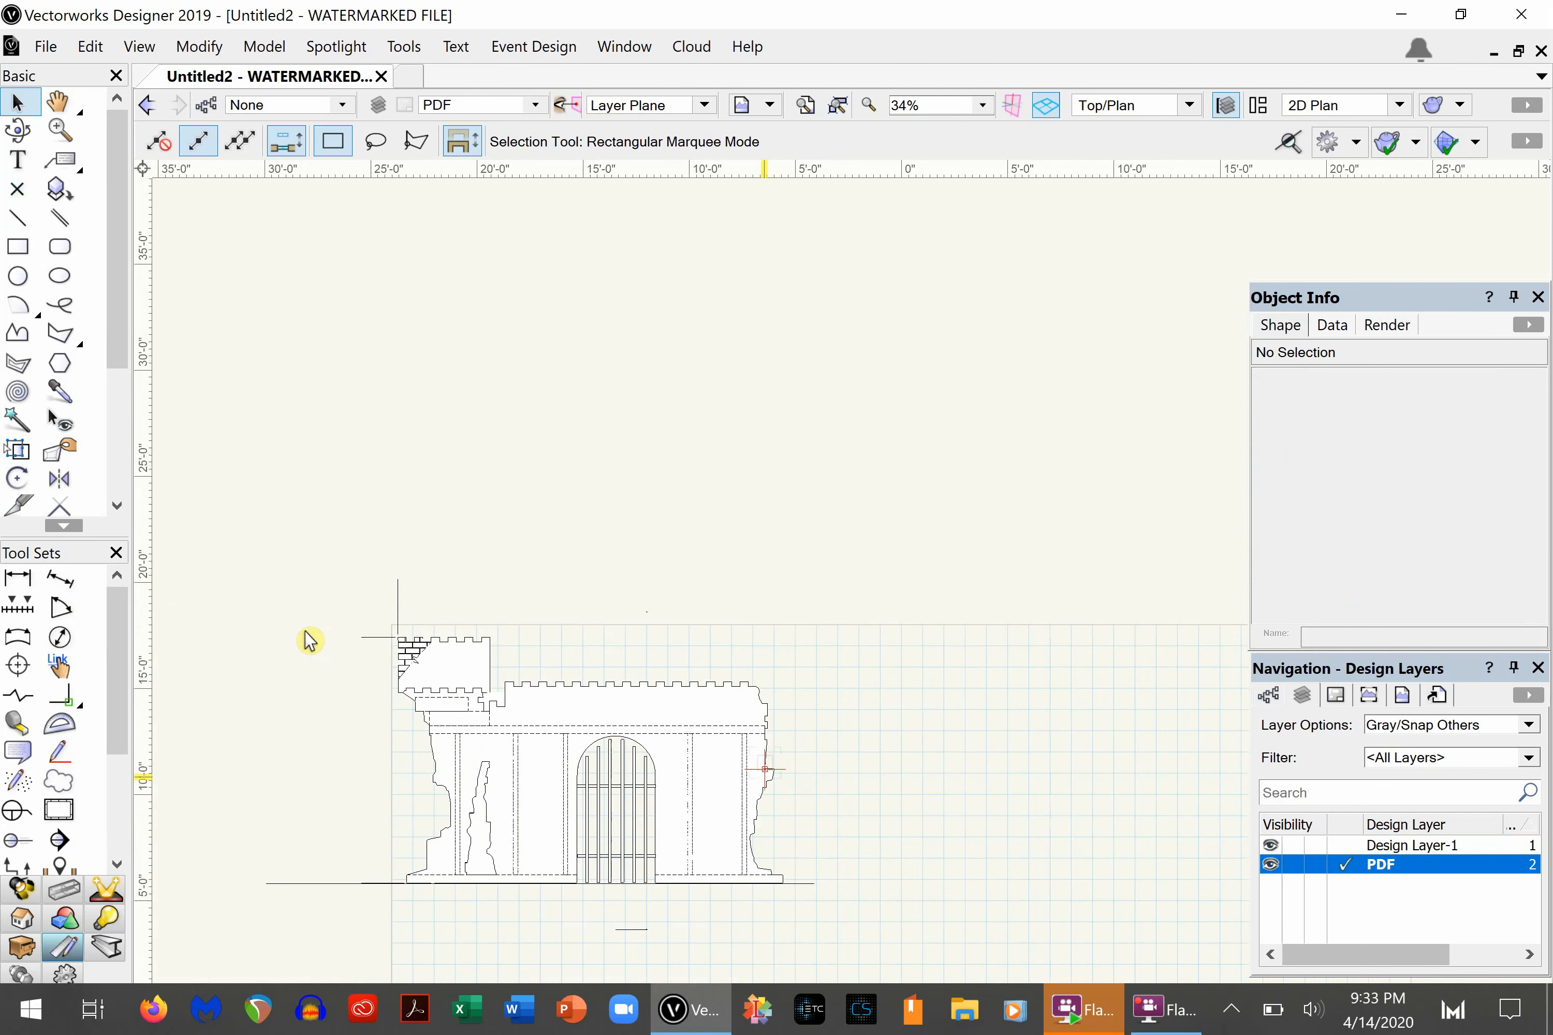
left_click(398, 601)
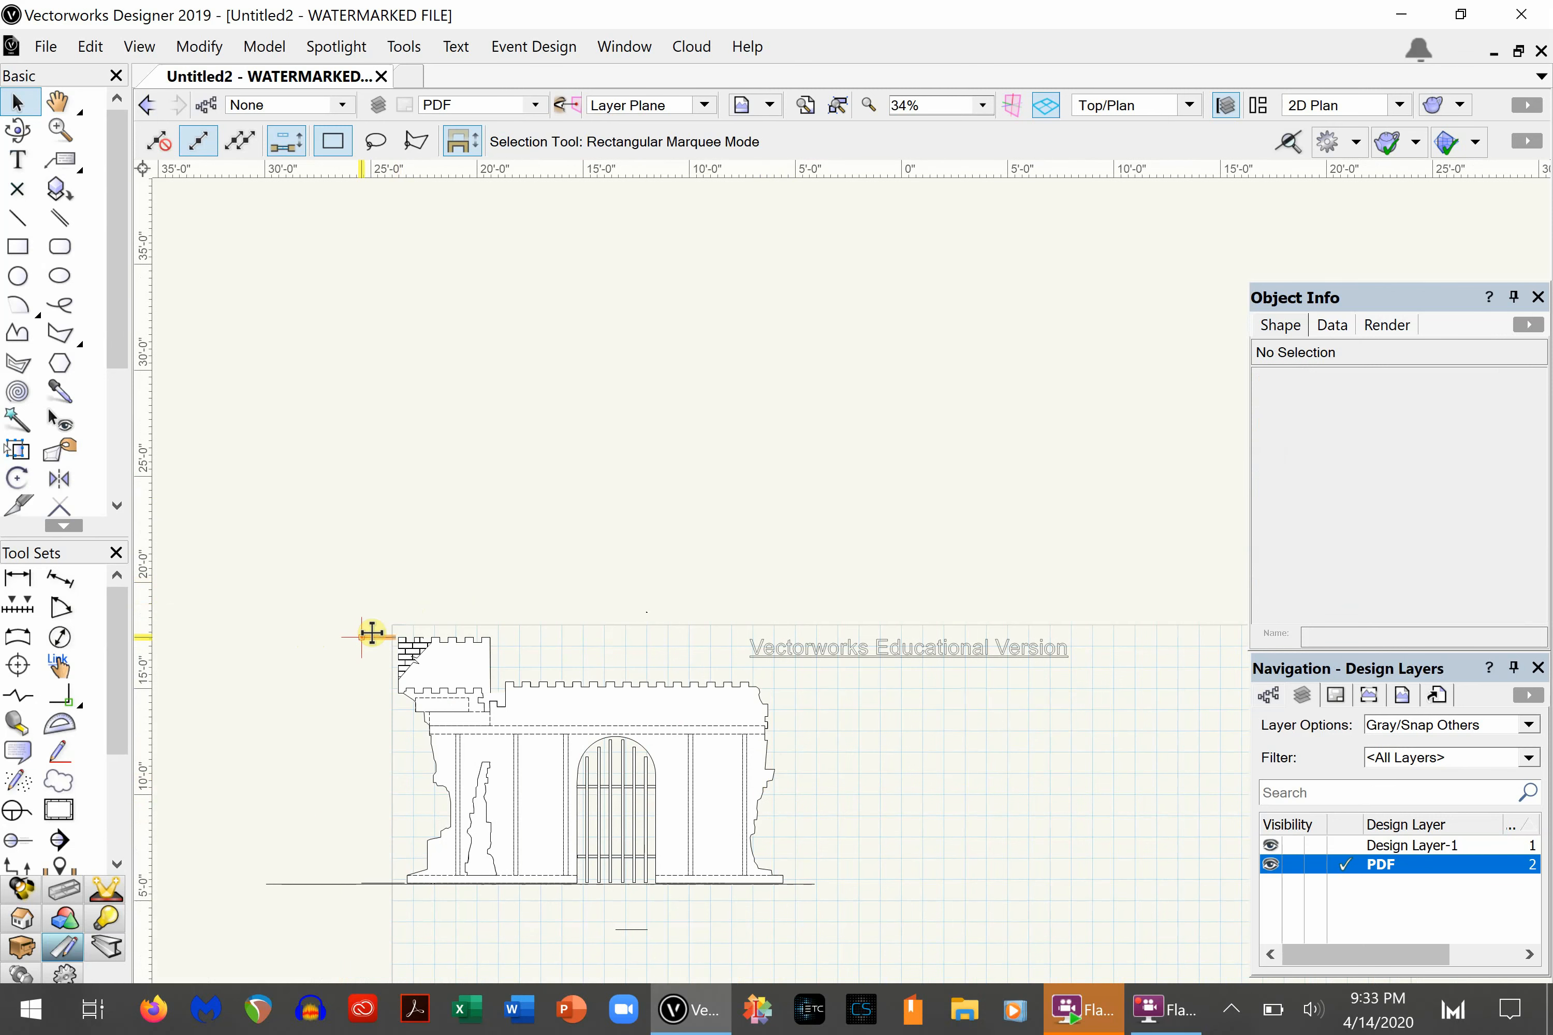
key("Delete")
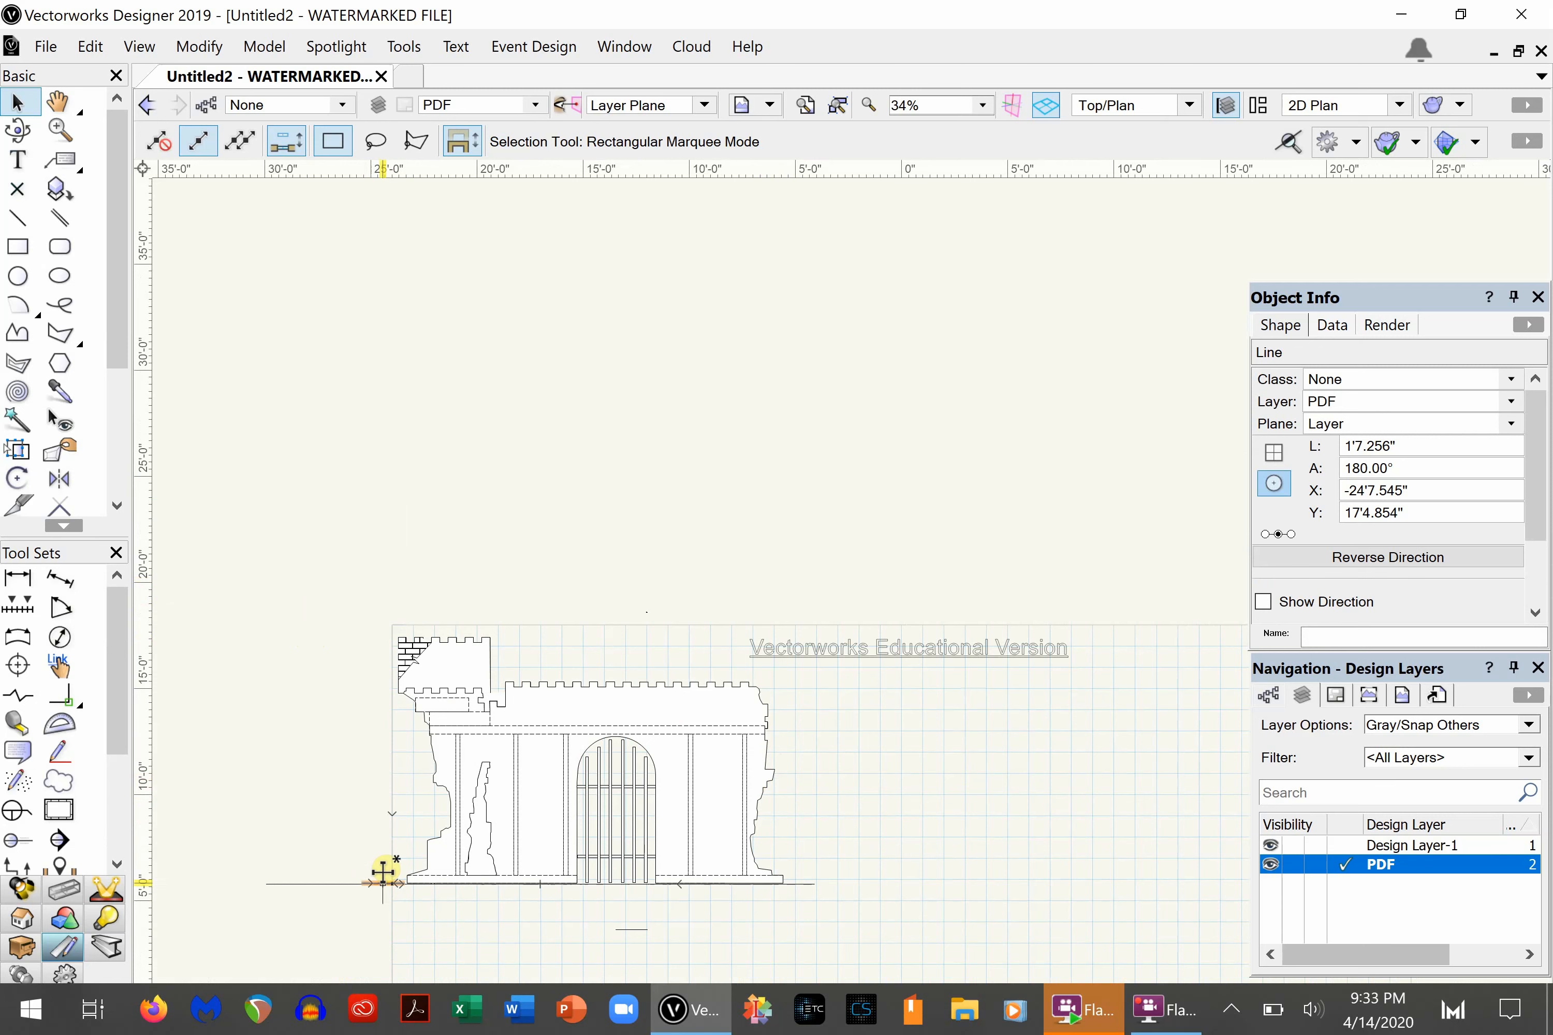
- Delete the ground line and the short line fragment running just beneath the castle's base
left_click(377, 883)
key("Delete")
scroll(407, 921, "up", 5)
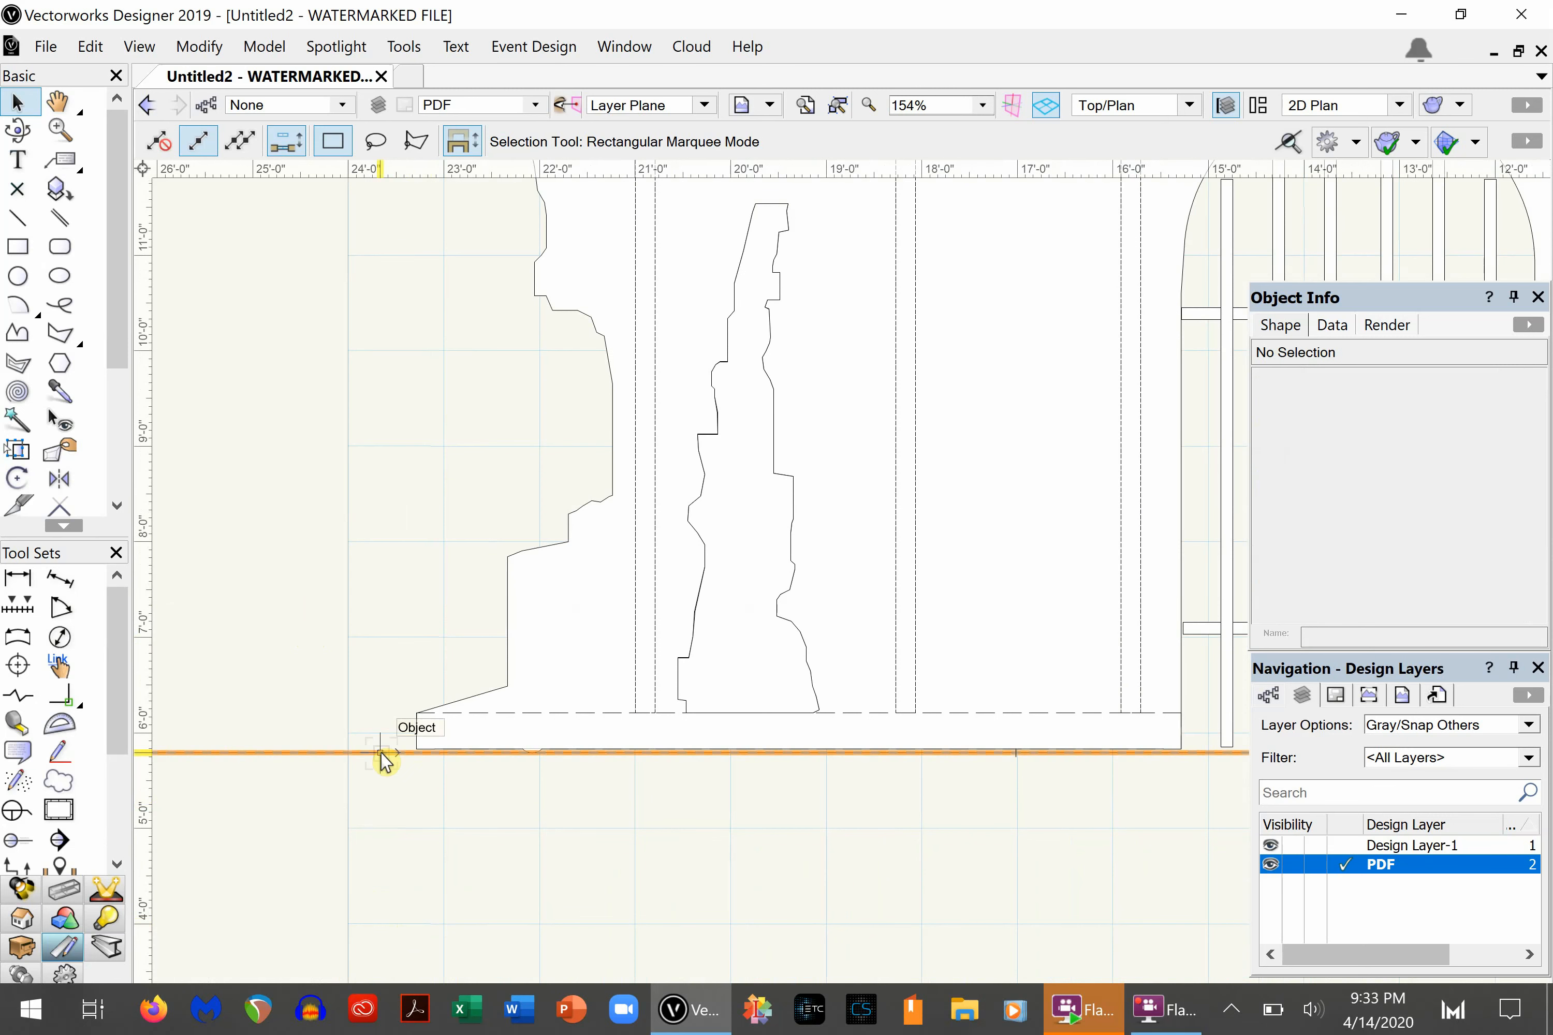
scroll(537, 770, "up", 3)
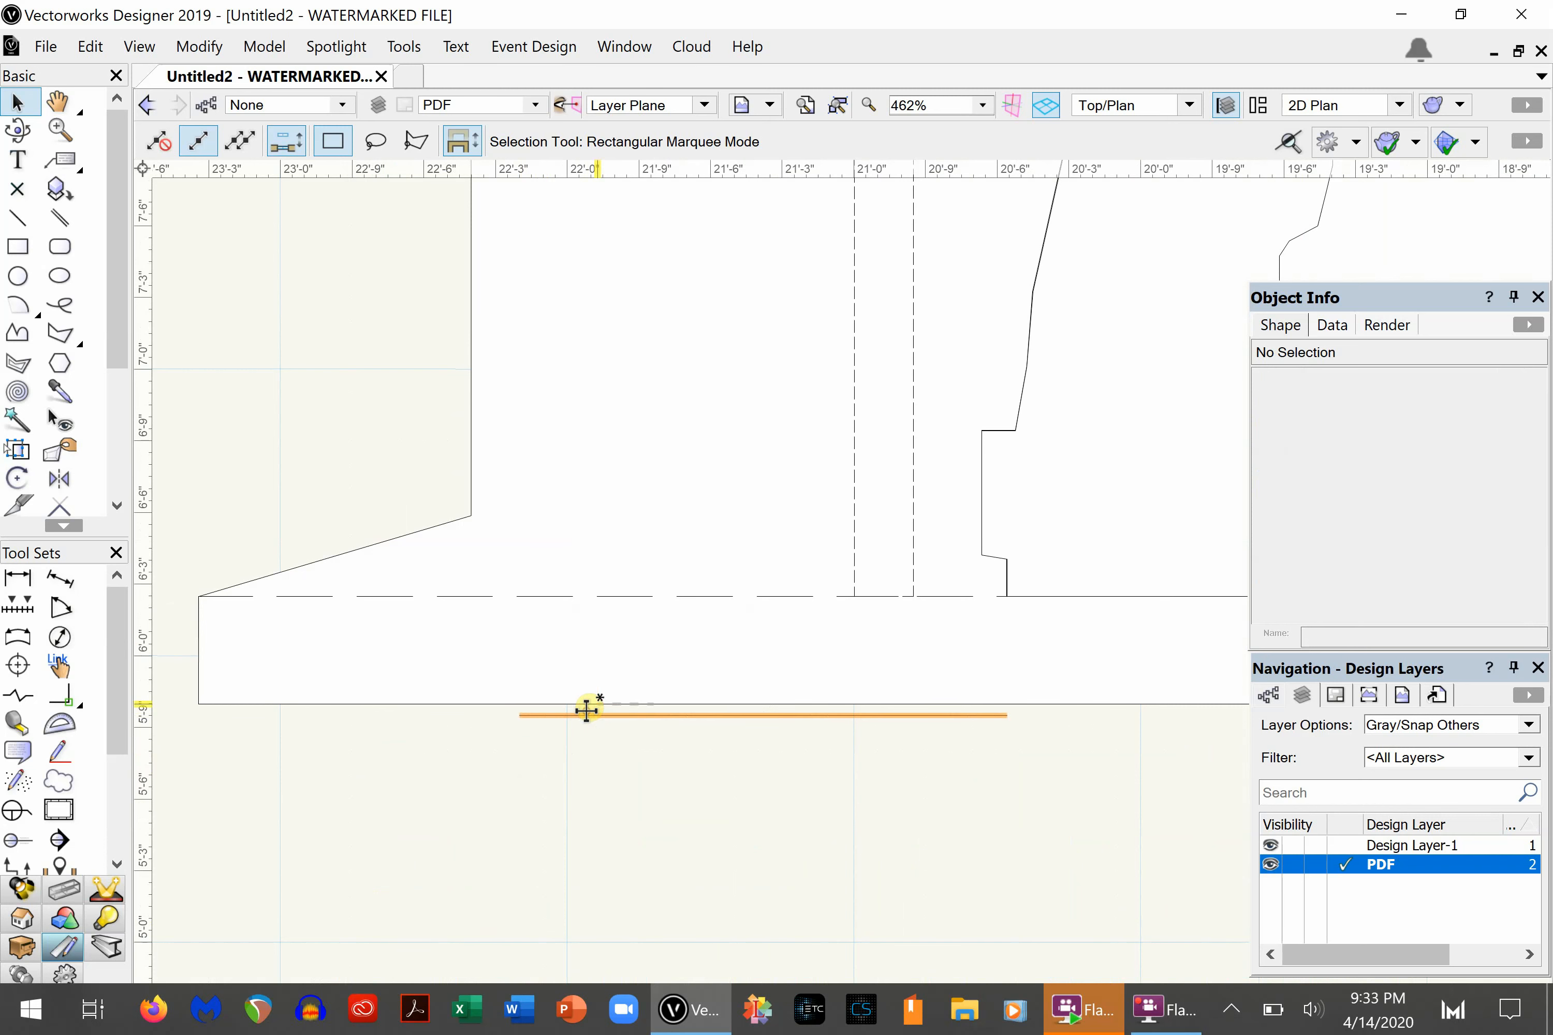
left_click(586, 712)
key("Delete")
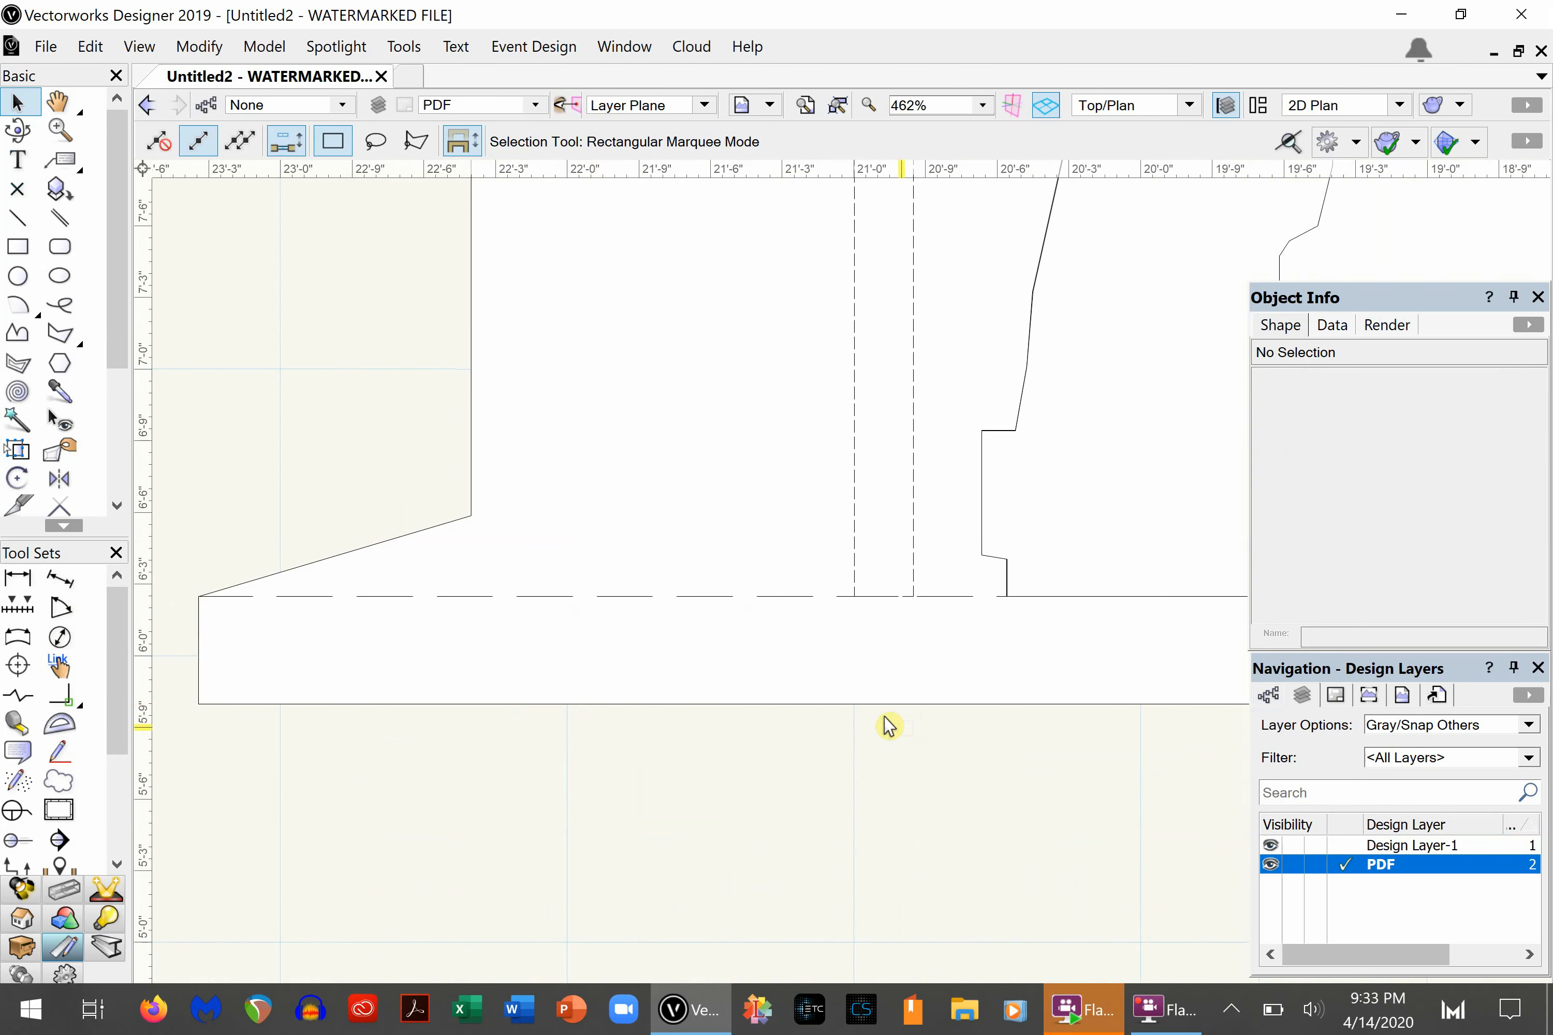
- Delete the short dimension line remnants below the gate opening
scroll(824, 656, "down", 4)
middle_click_drag(1036, 593, 193, 571)
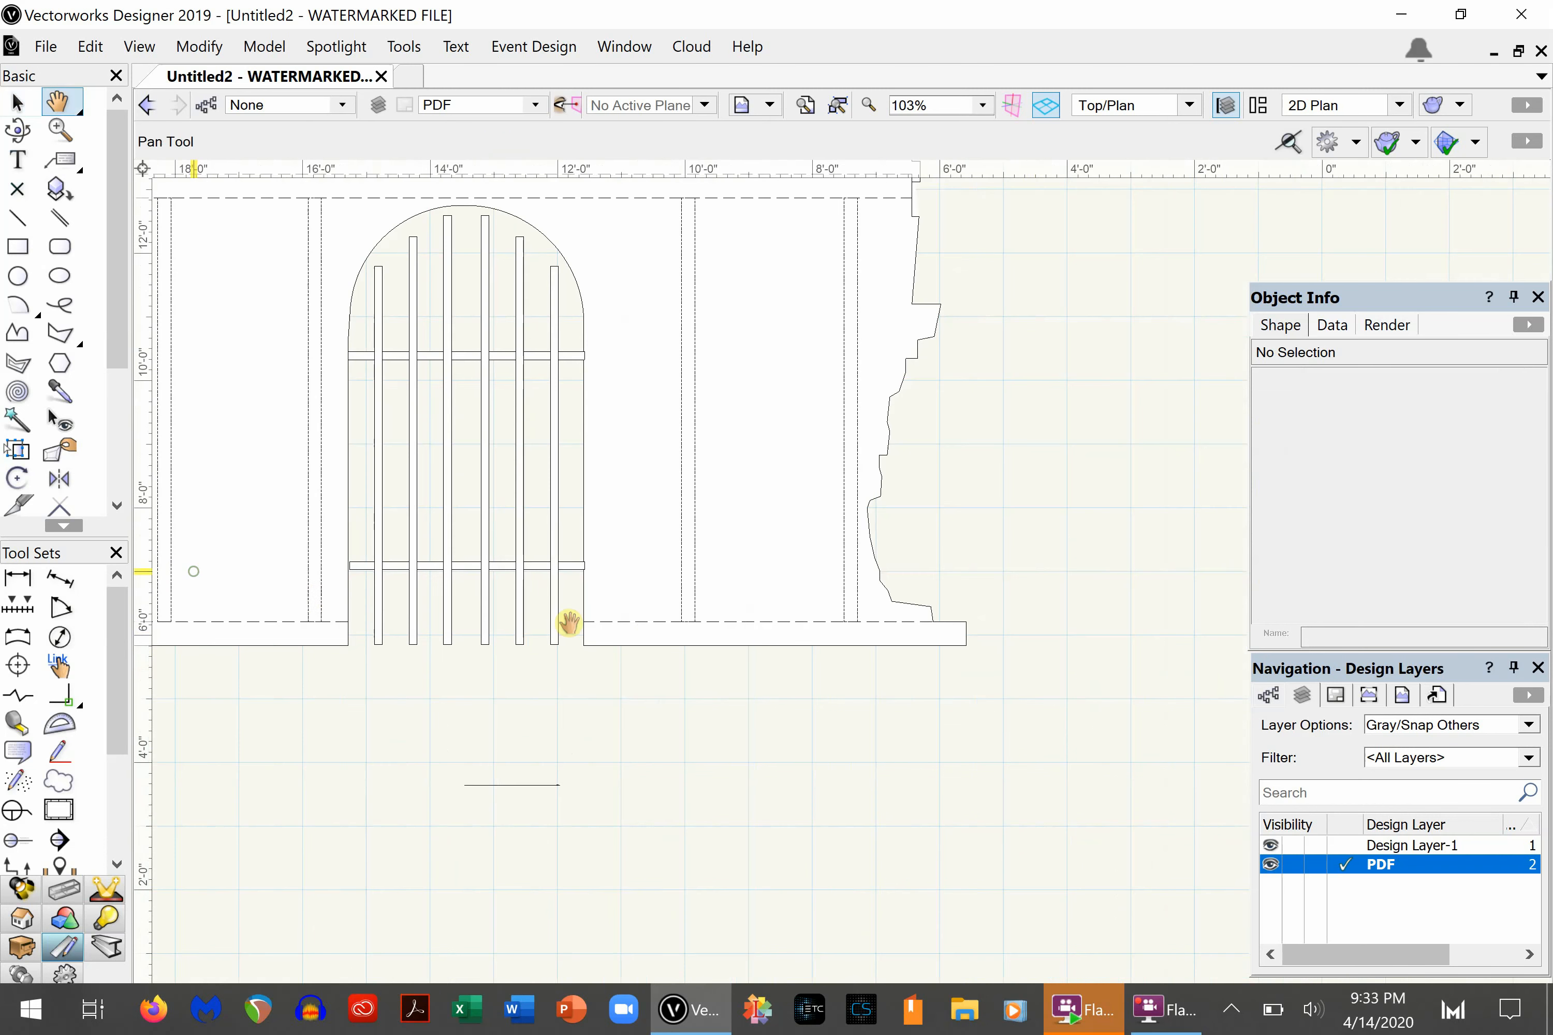
key("x")
left_click_drag(451, 749, 663, 849)
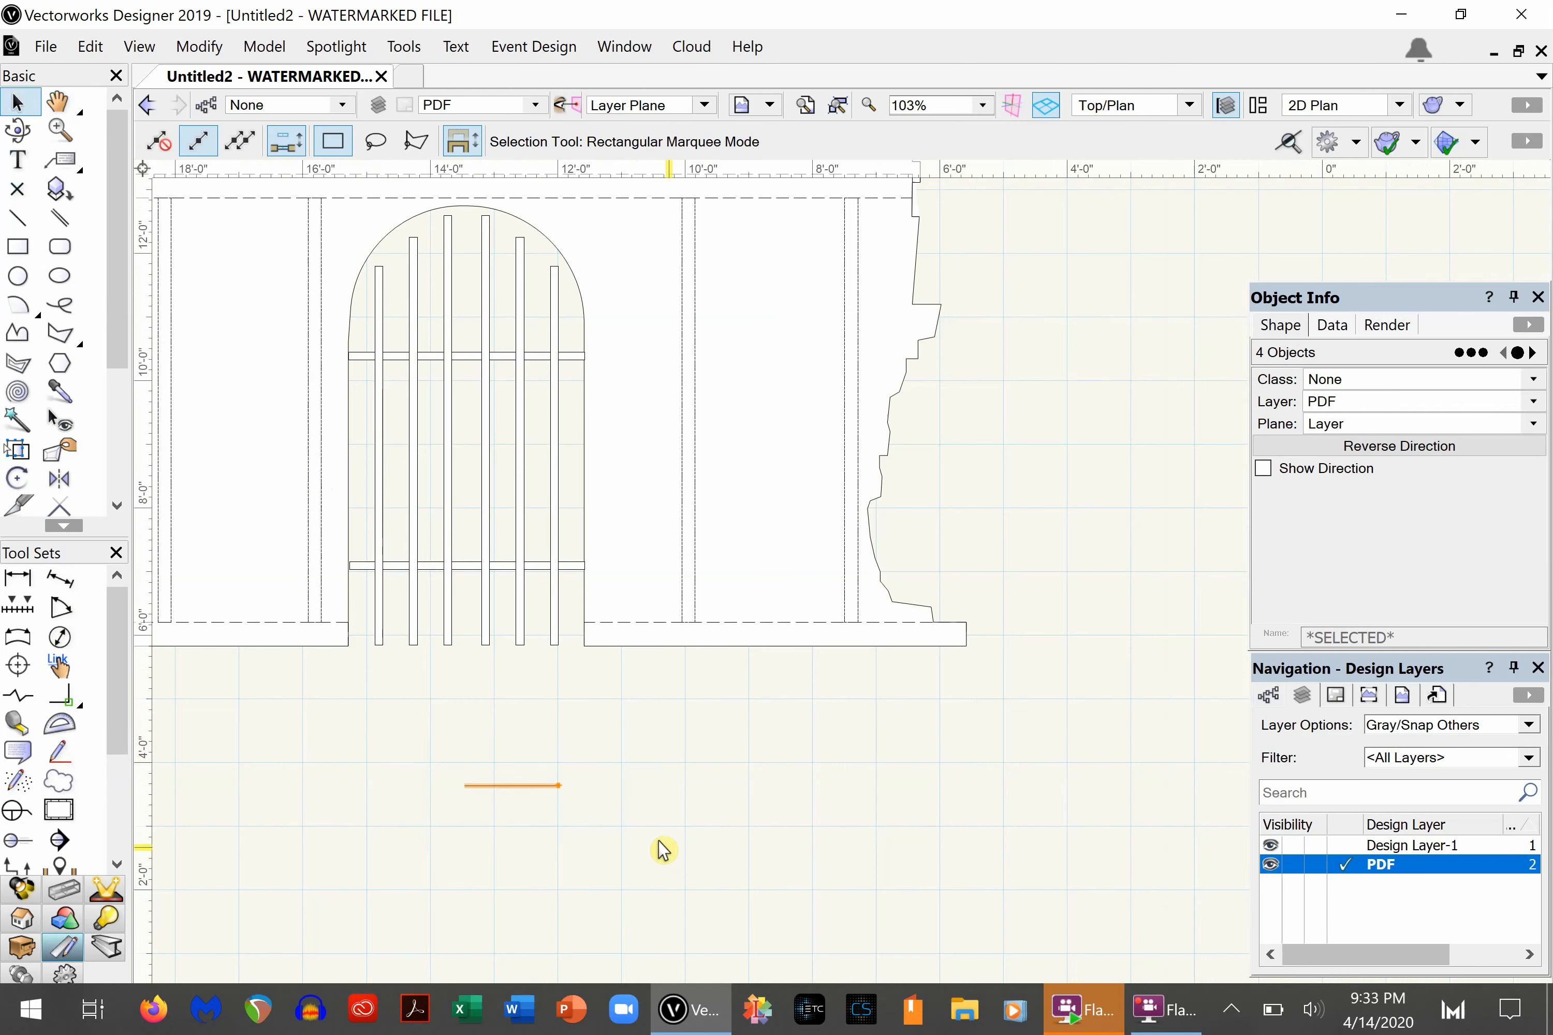
left_click(531, 612)
- Delete the brick texture lines inside the turret, leaving only its outline
scroll(527, 598, "up", 3)
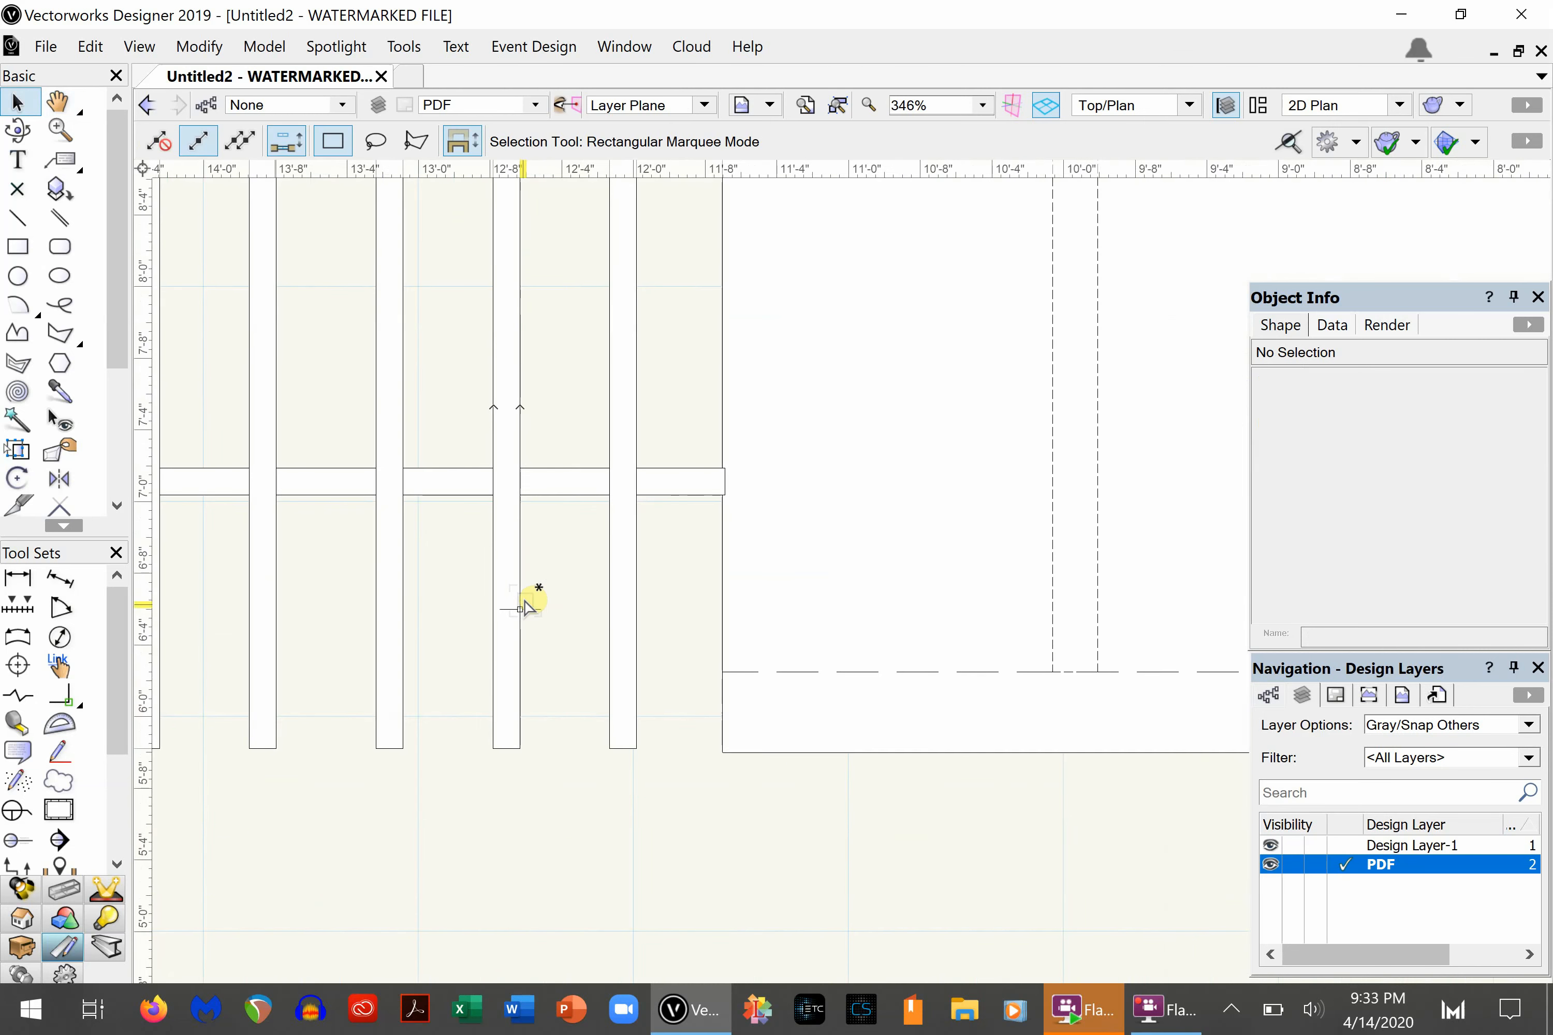
scroll(528, 596, "down", 8)
scroll(412, 488, "up", 6)
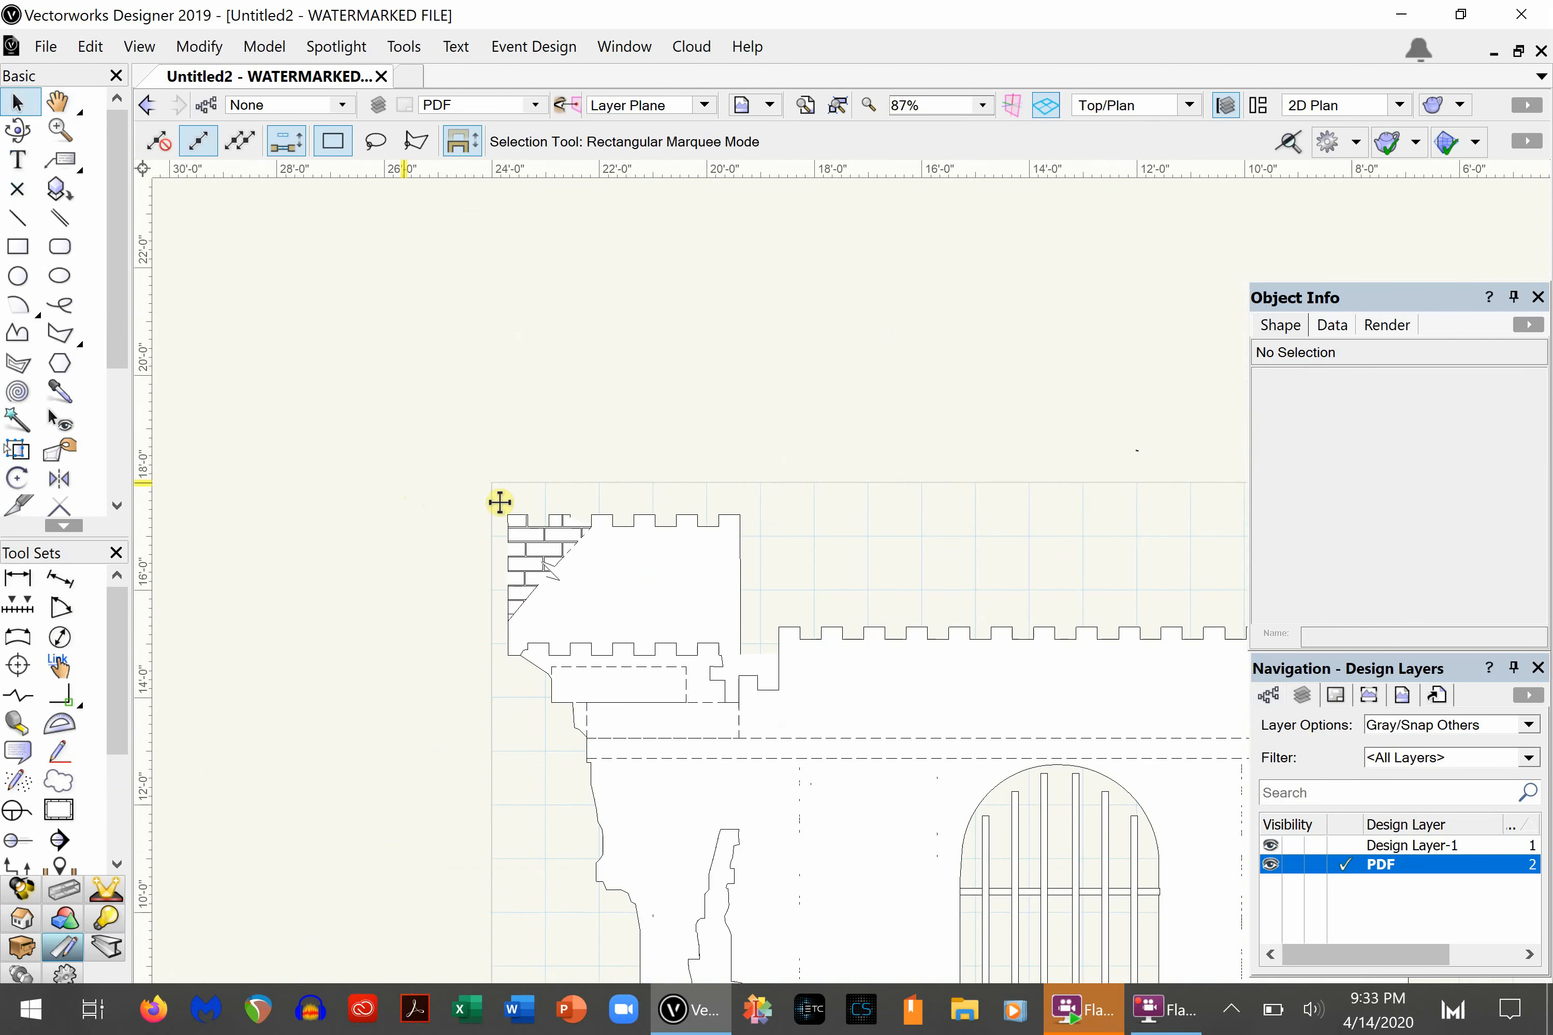
left_click_drag(439, 458, 611, 633)
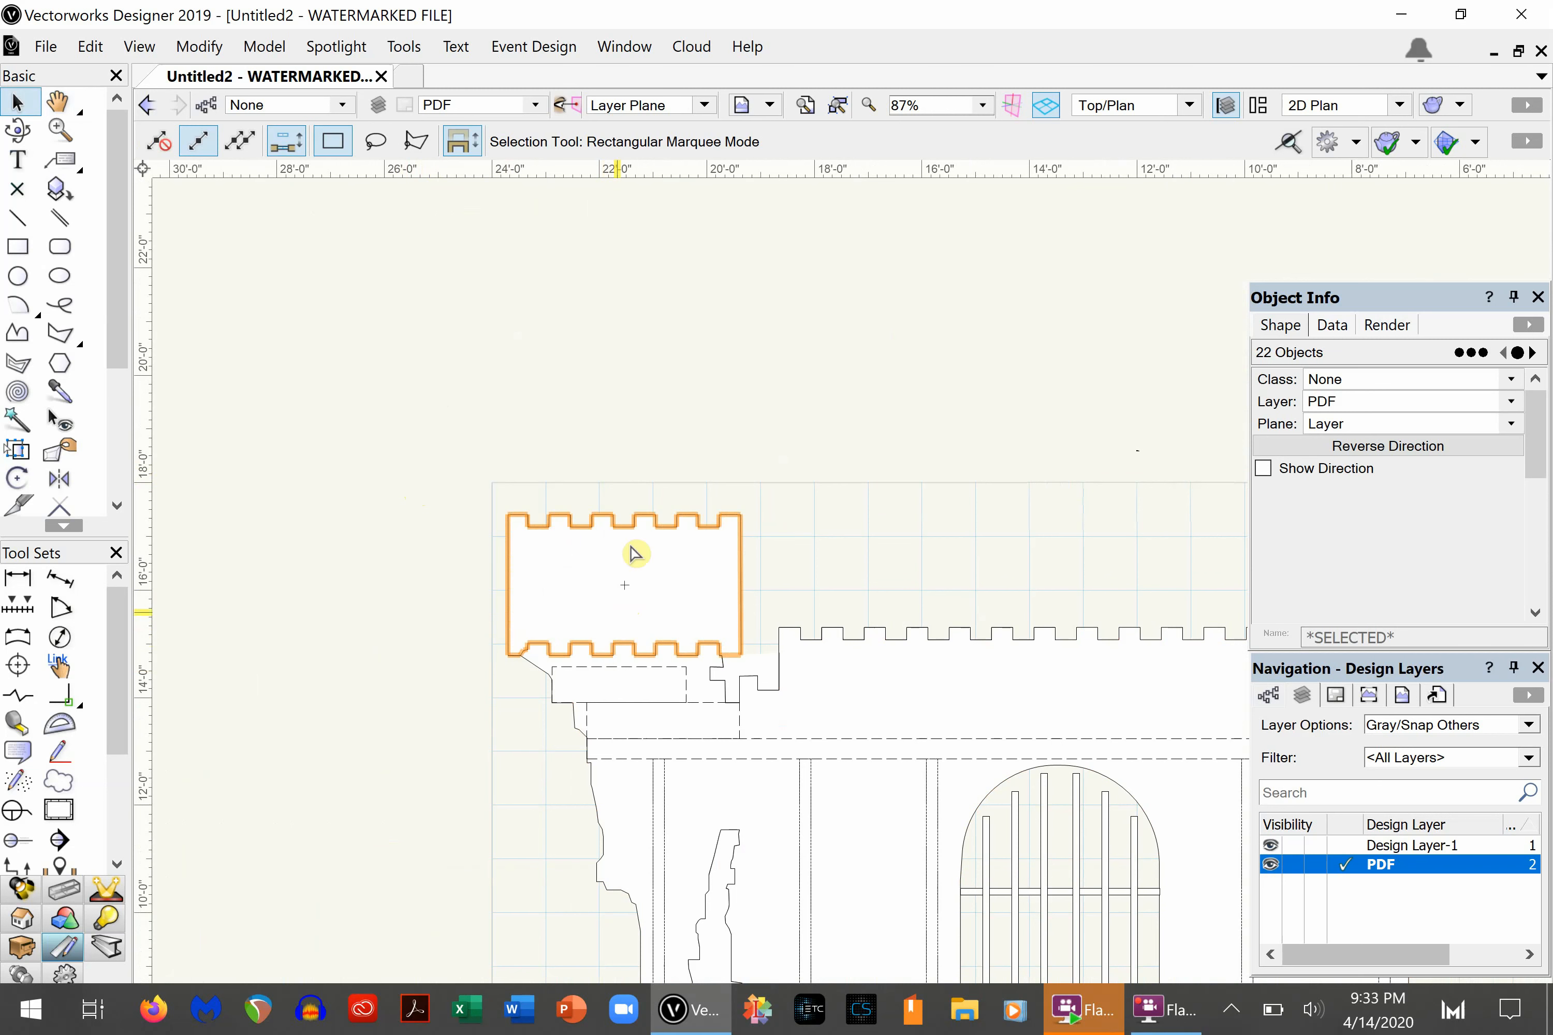
left_click(903, 434)
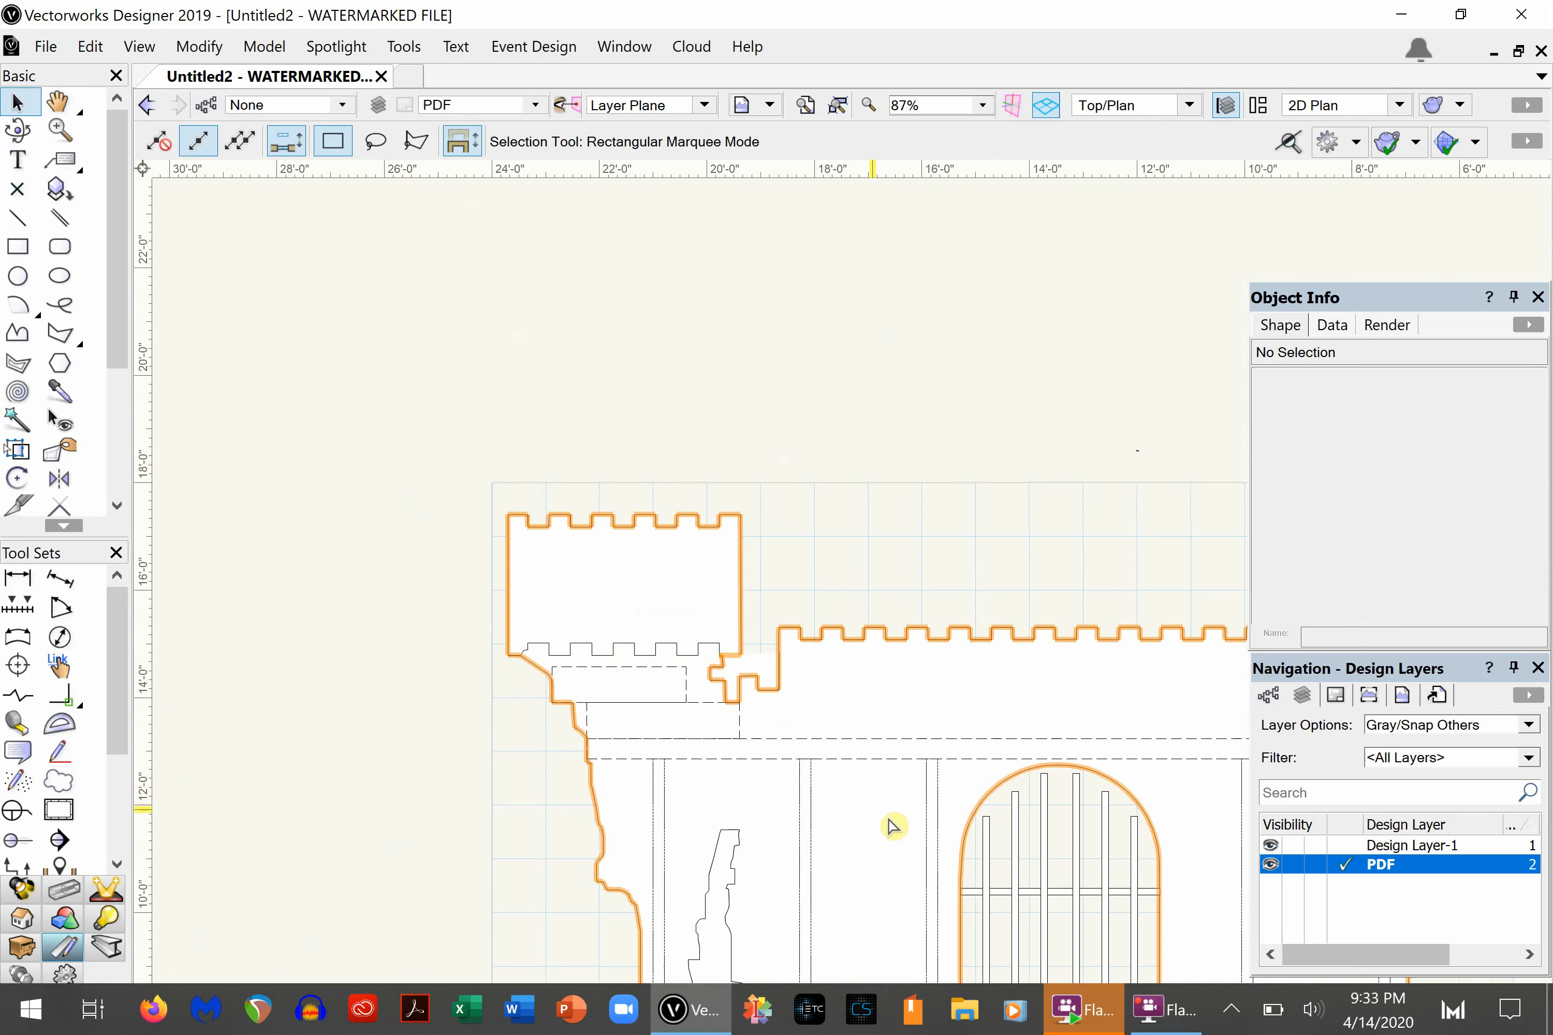
- Delete the separate battlement line lying over the wall's top edge and select the castle's full outline polyline
key("h")
left_click_drag(787, 710, 664, 605)
middle_click_drag(665, 604, 676, 492)
scroll(678, 492, "down", 1)
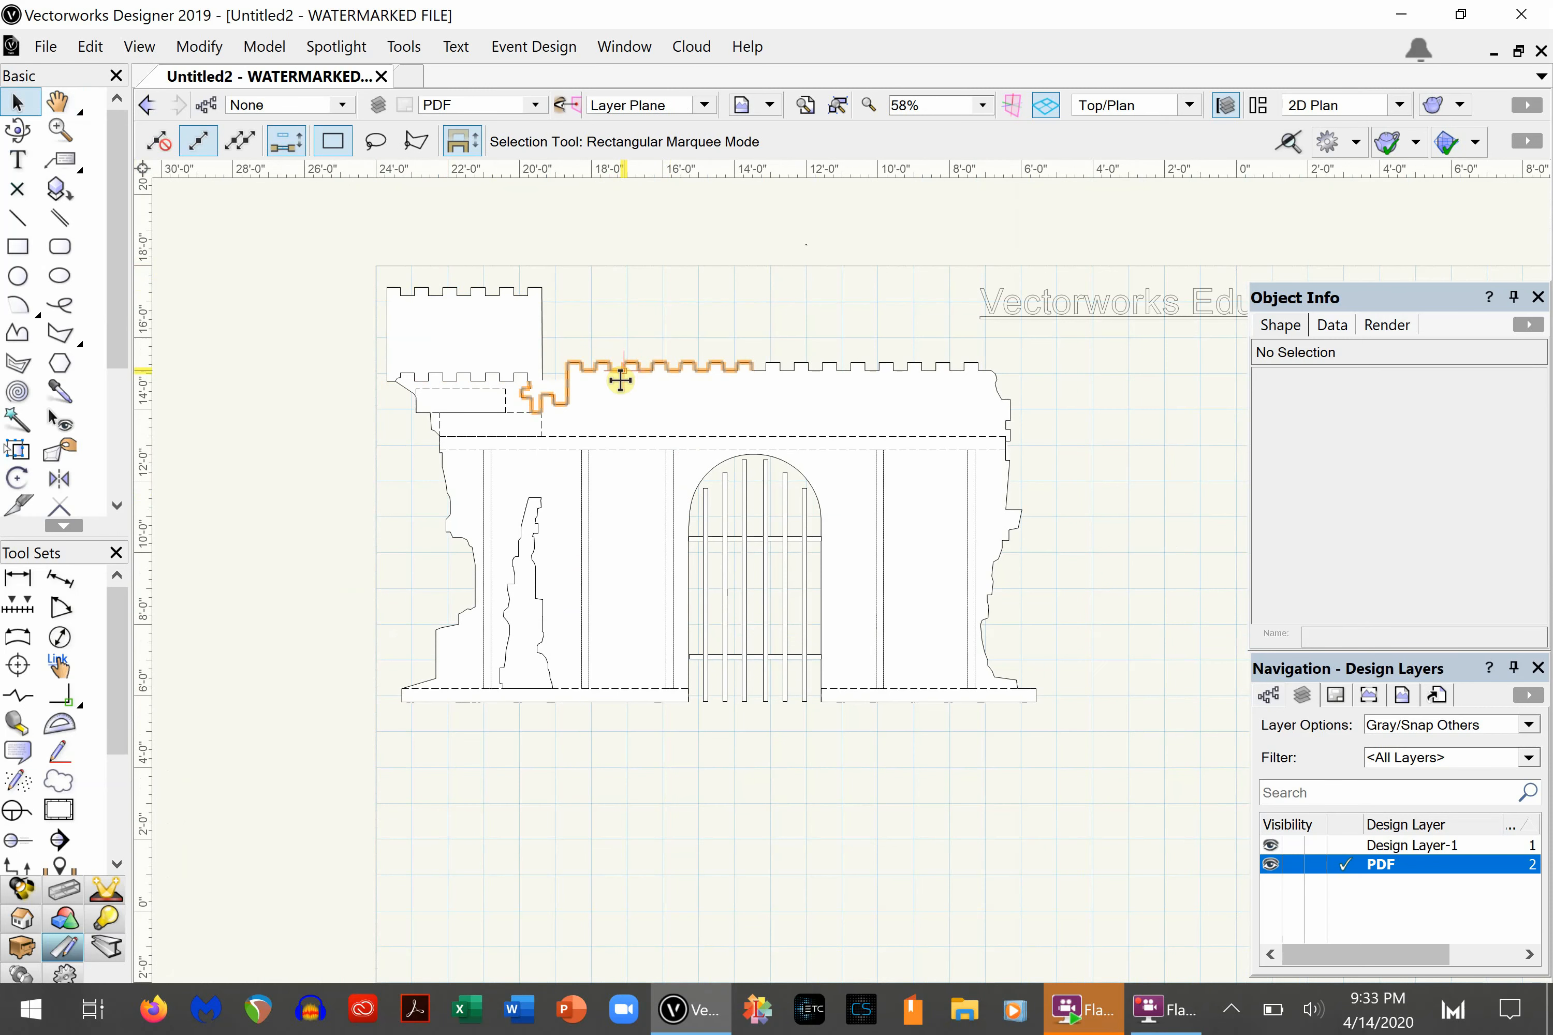
left_click(636, 366)
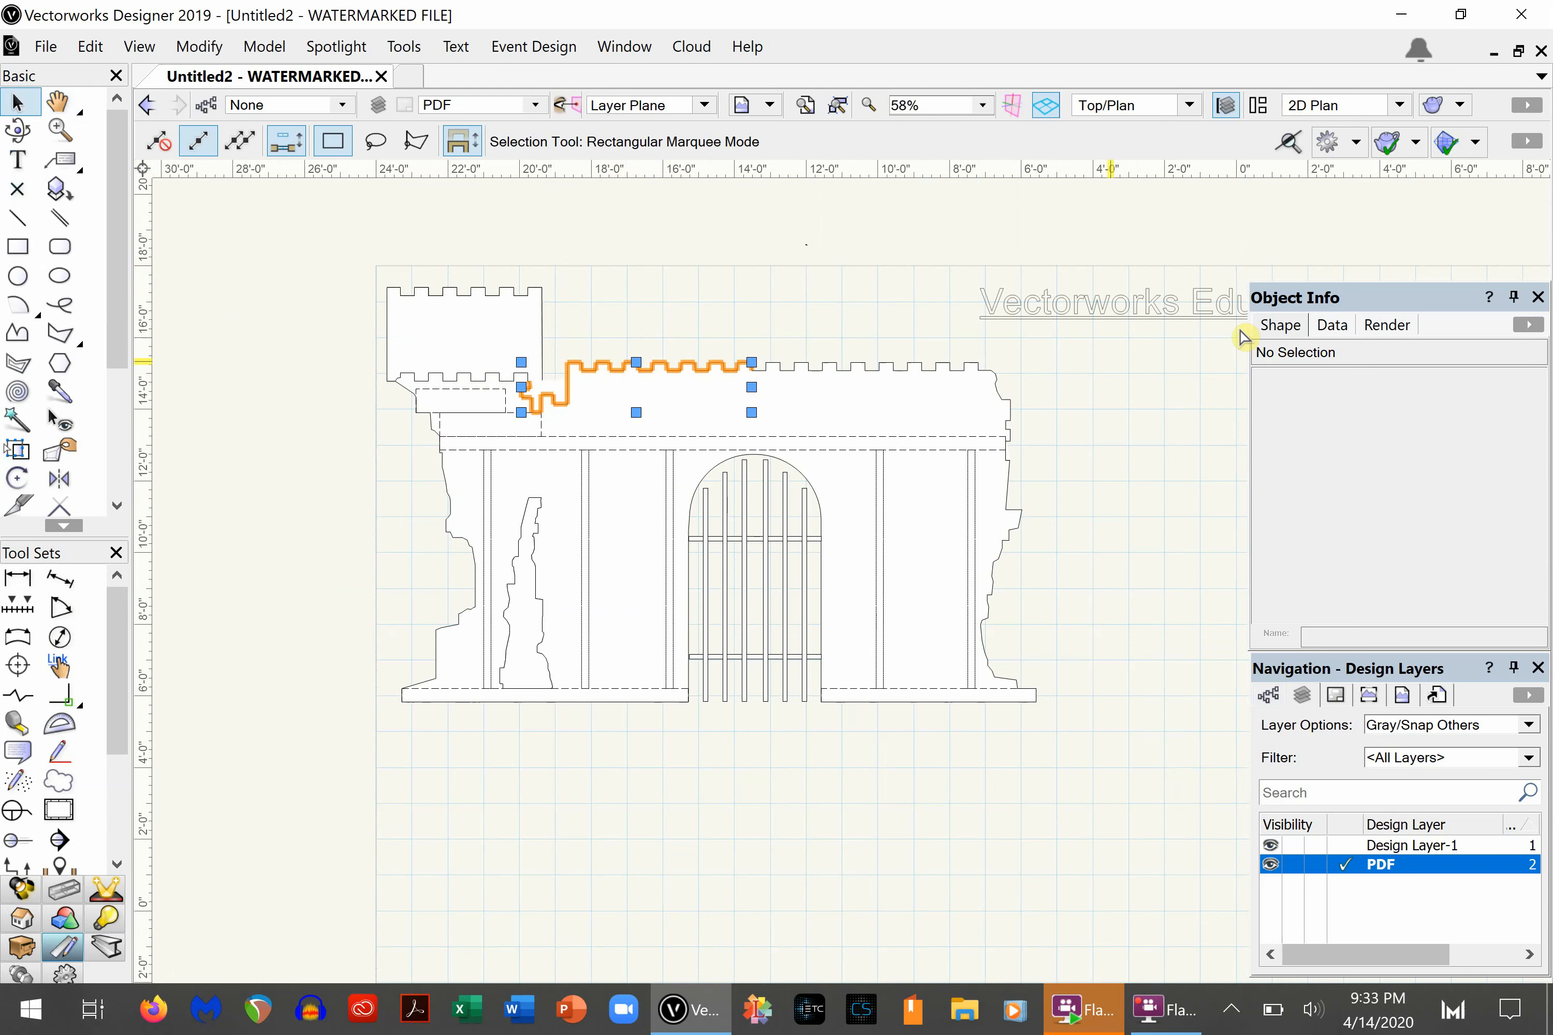
left_click(770, 370)
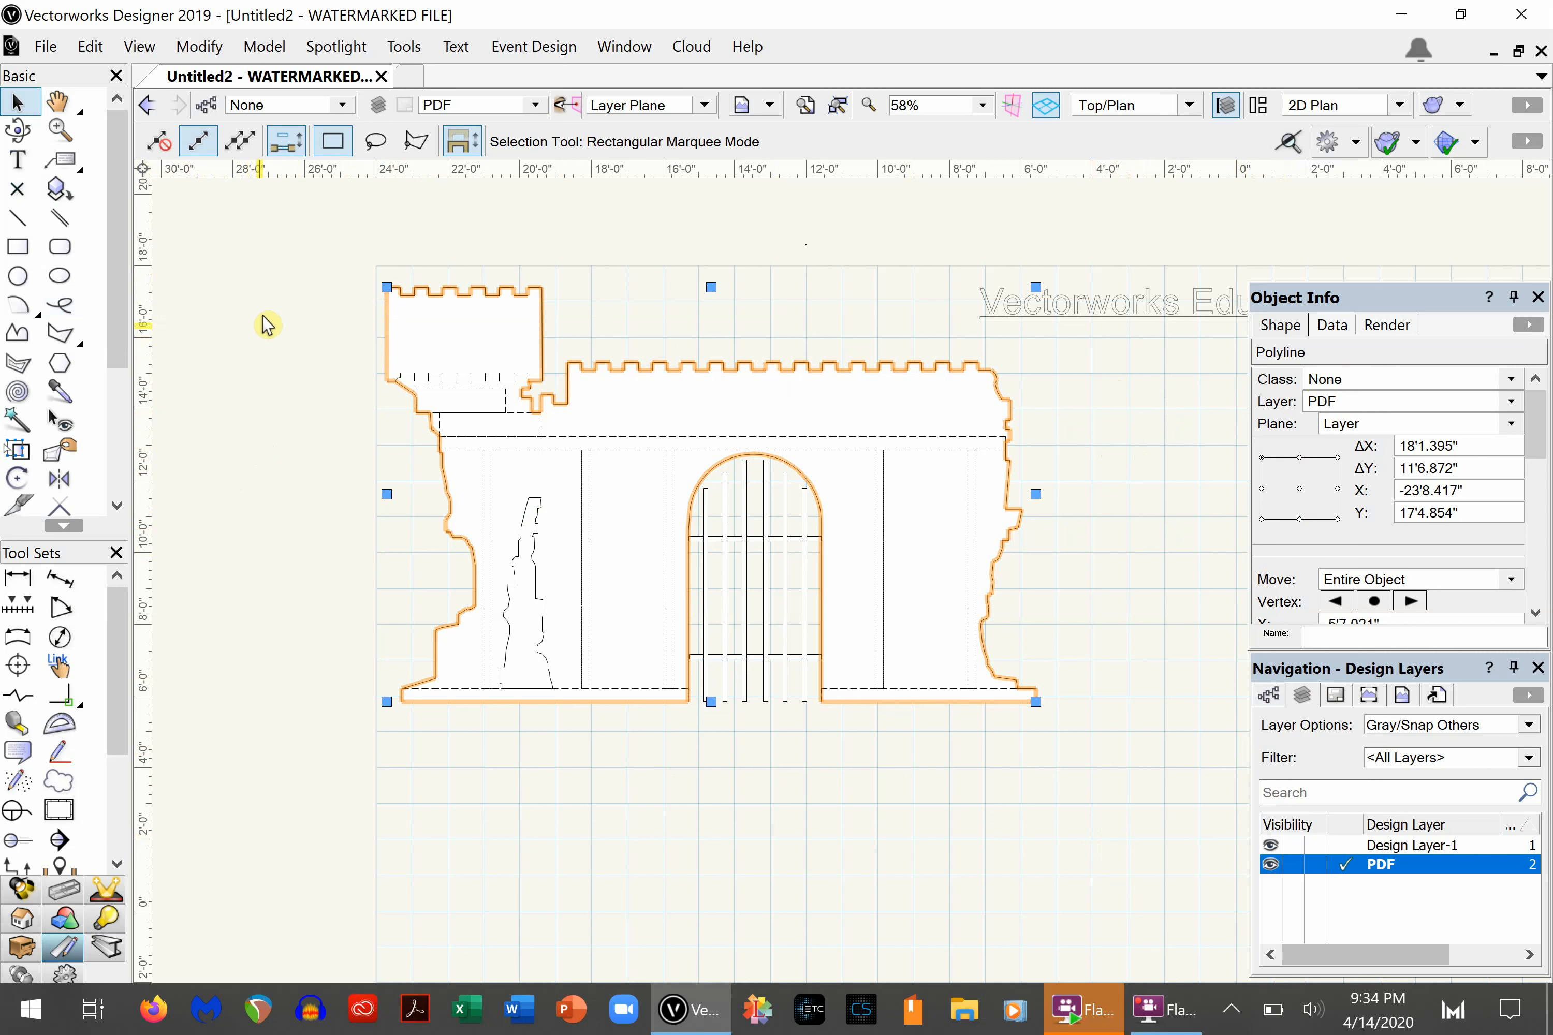
- Try moving the castle wall outline and the turret polygon separately away from the remaining linework
left_click(265, 285)
scroll(307, 264, "down", 2)
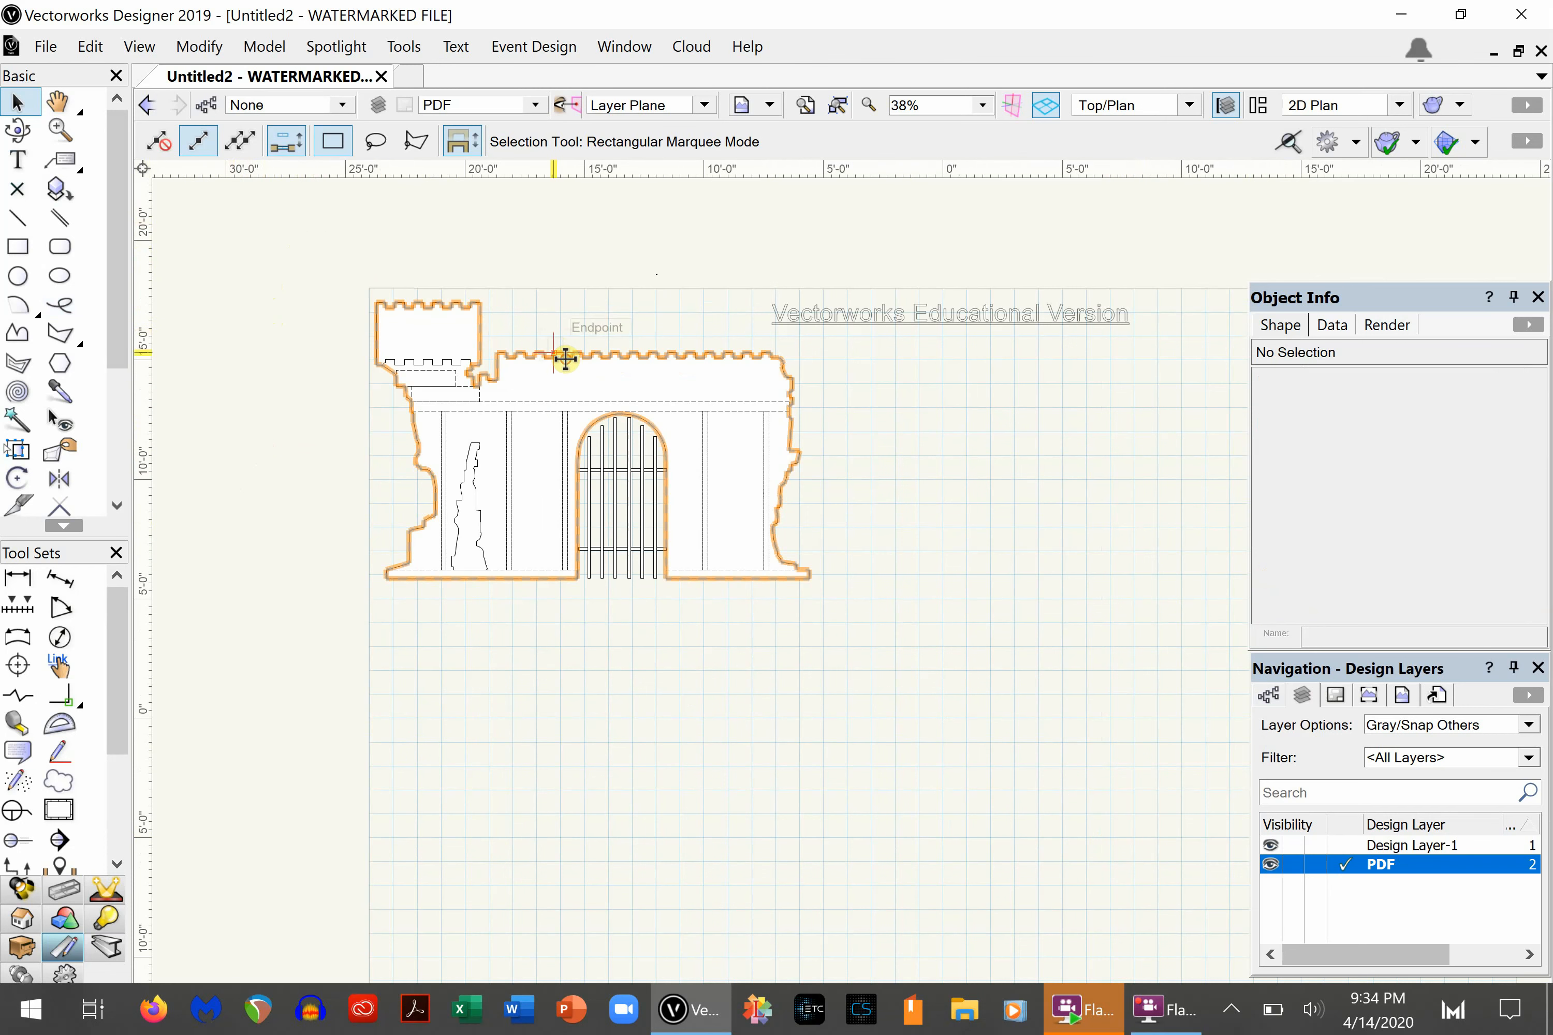
left_click(418, 380)
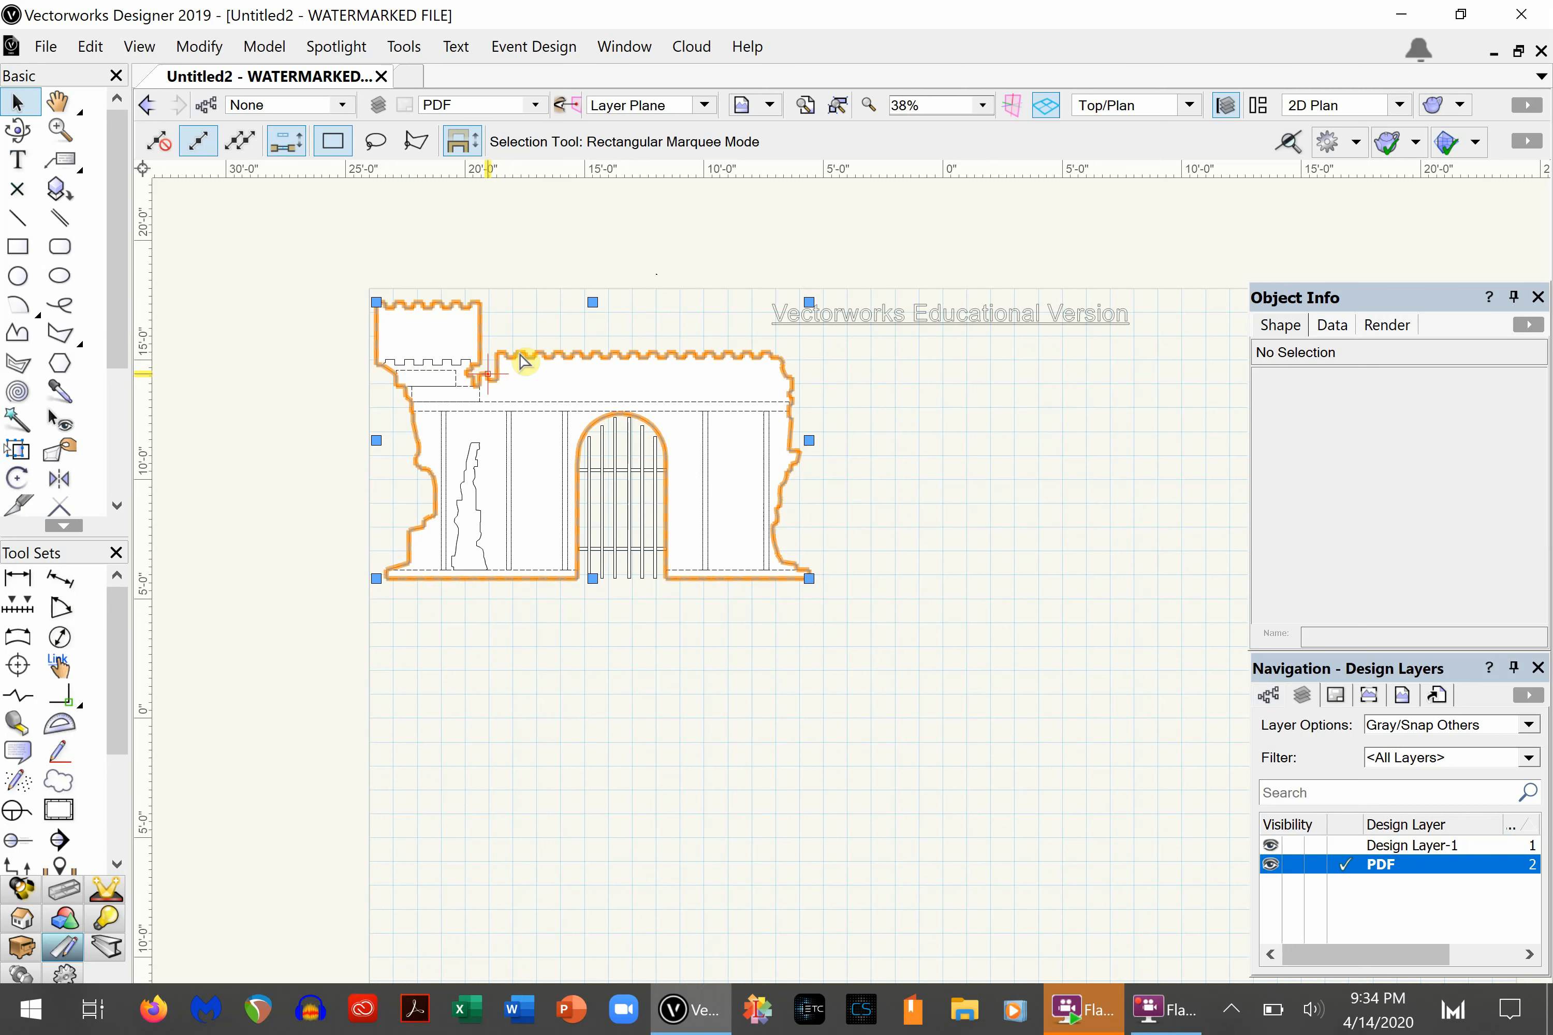
left_click_drag(594, 411, 390, 444)
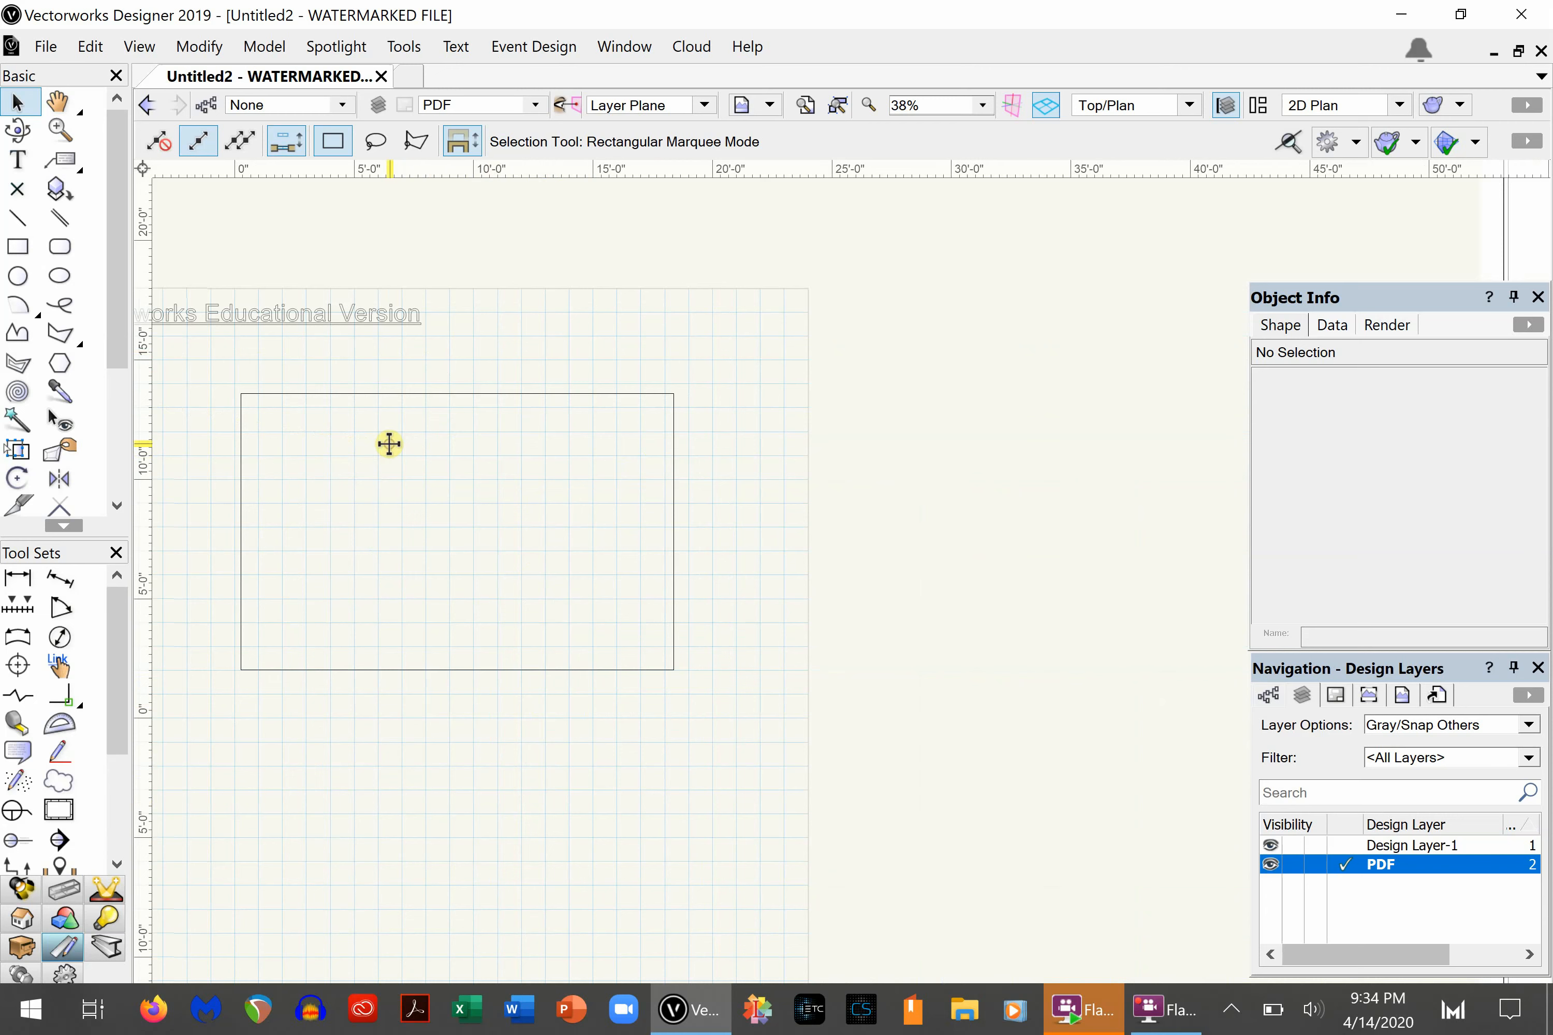
key("Left")
scroll(859, 711, "down", 2)
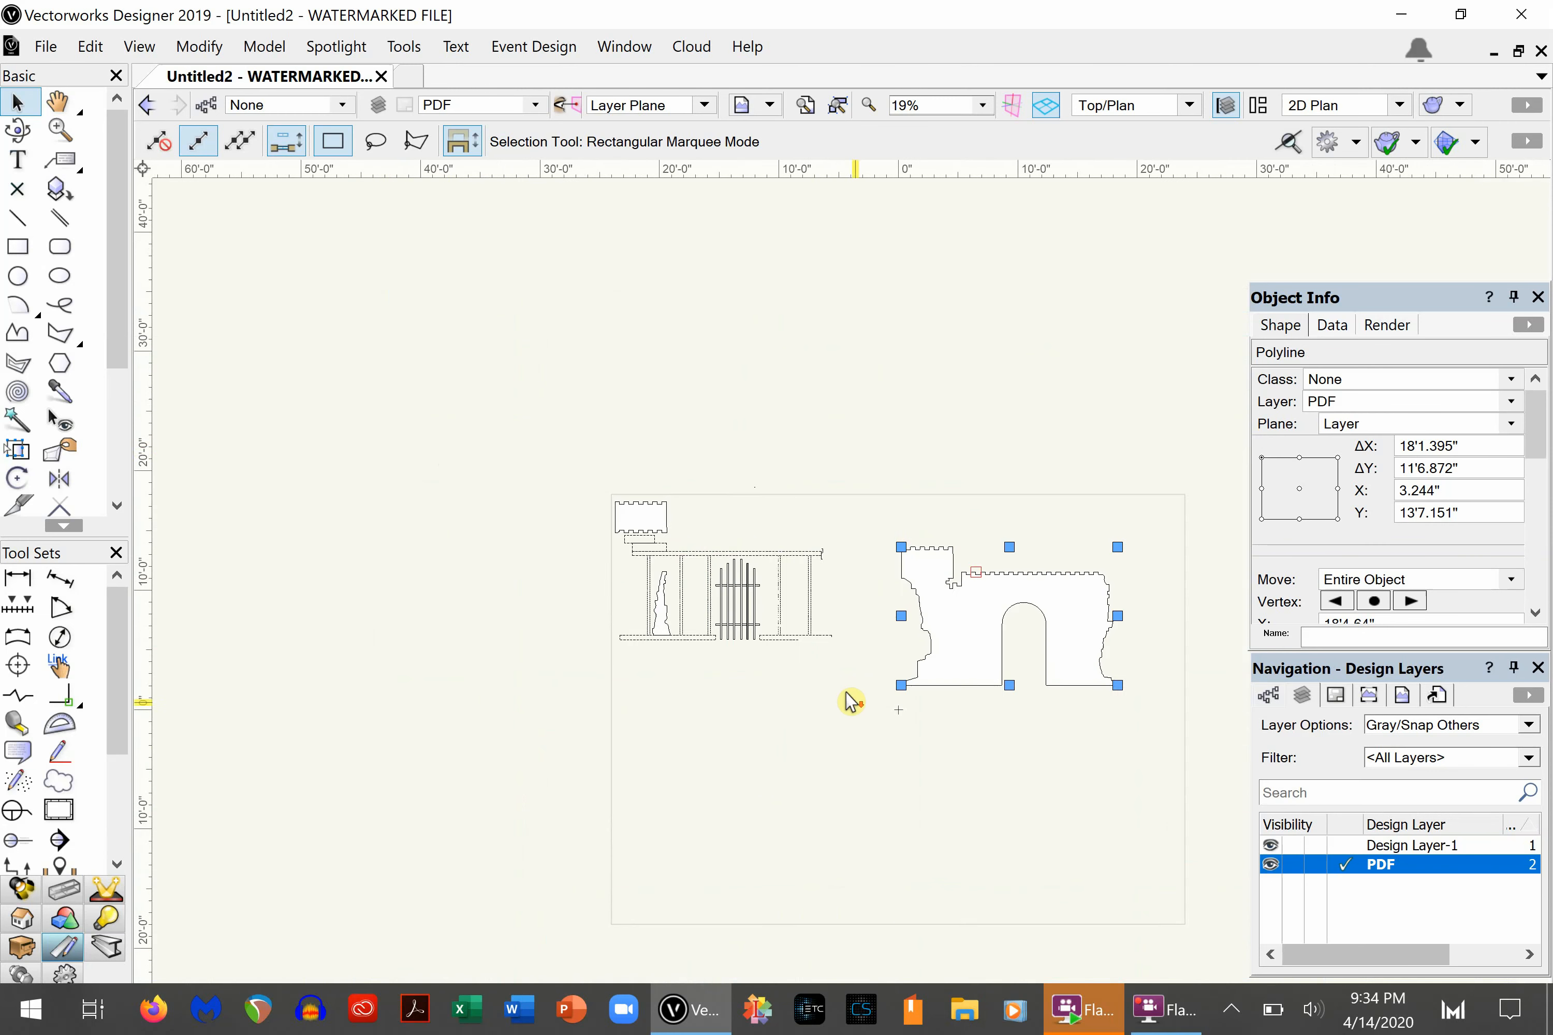
left_click(808, 742)
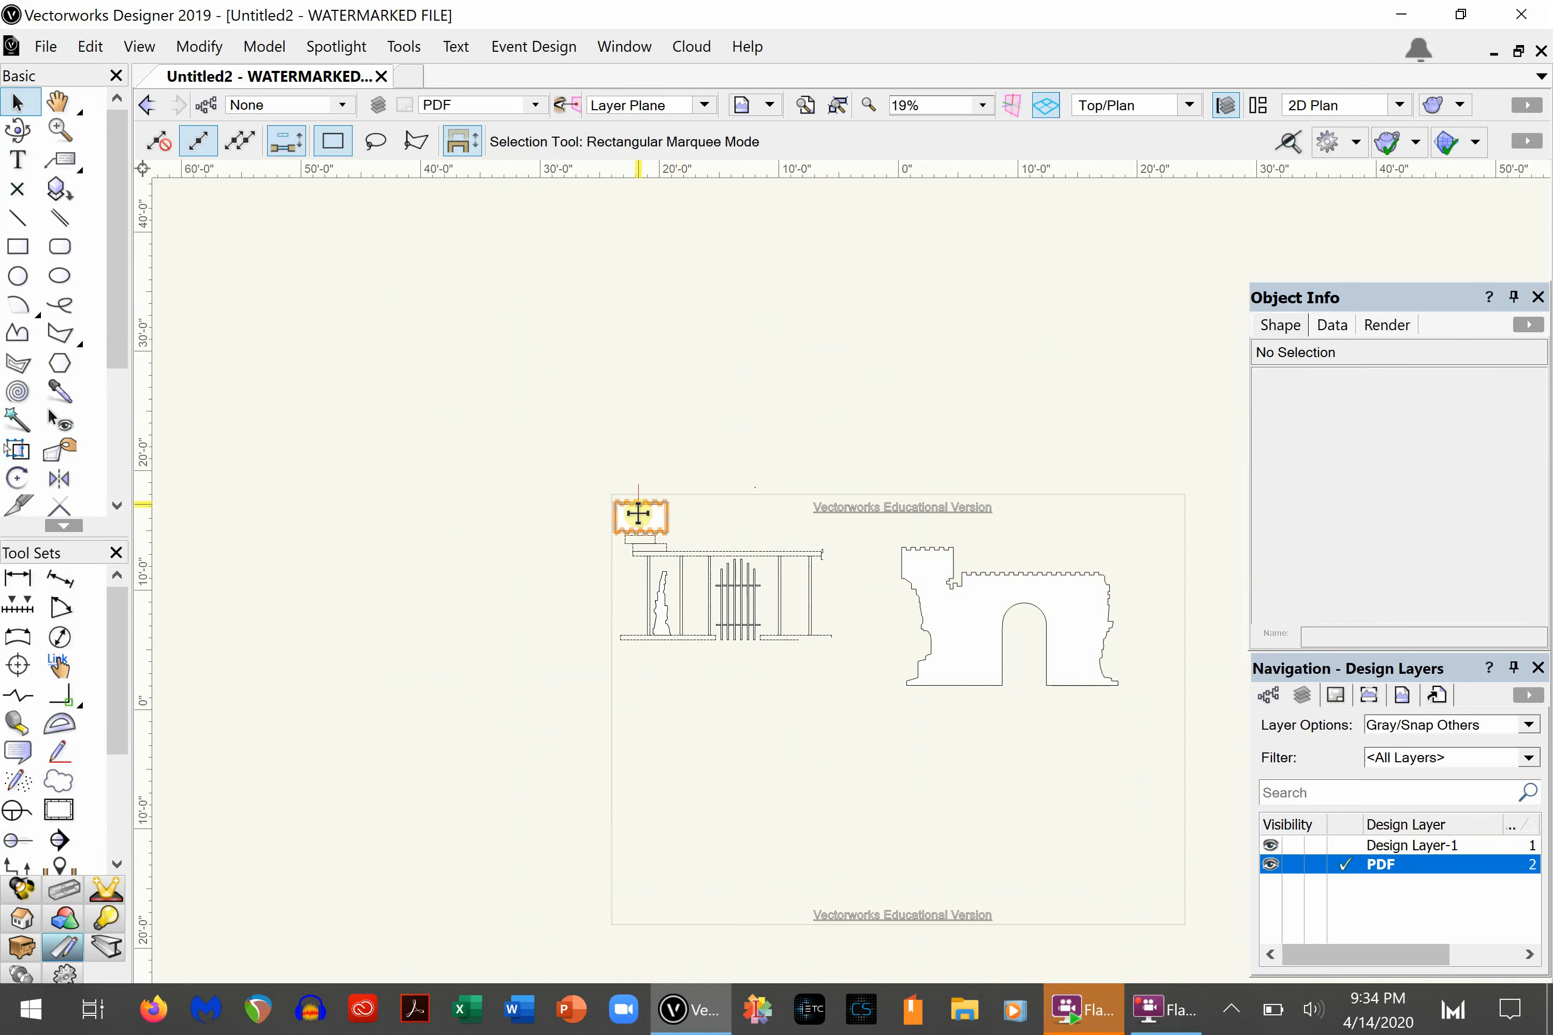
left_click_drag(638, 513, 892, 718)
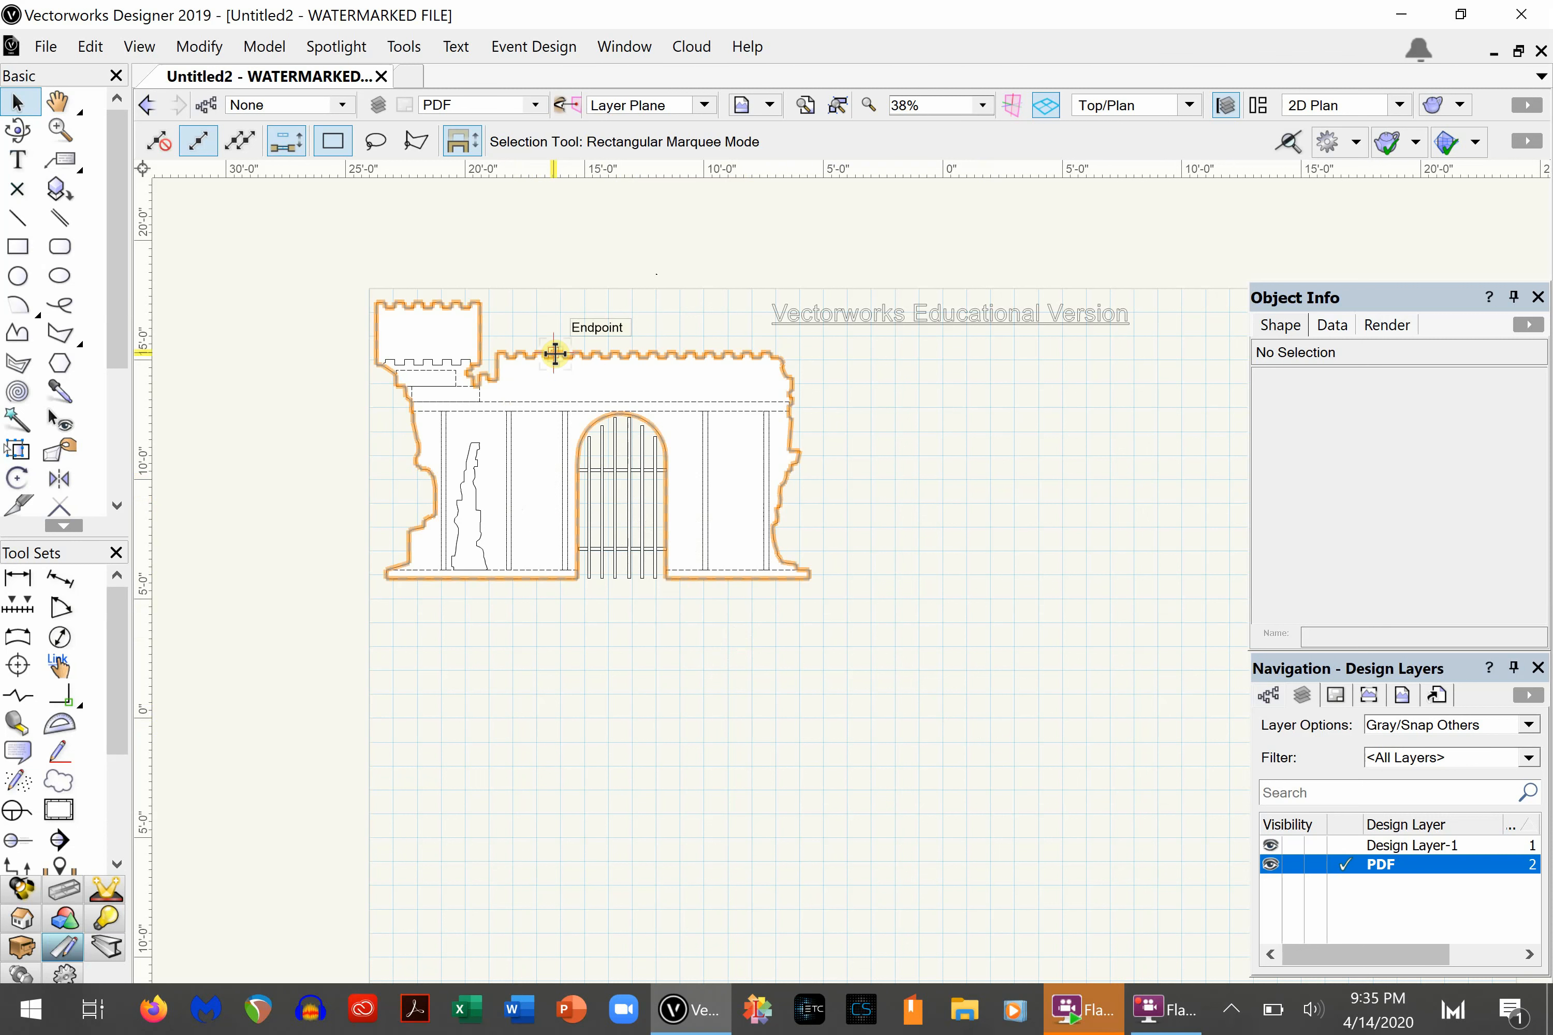
- Move the wall, crack and turret outlines together about 20'6" to the right, and delete the gate and framing linework left behind
left_click(402, 359)
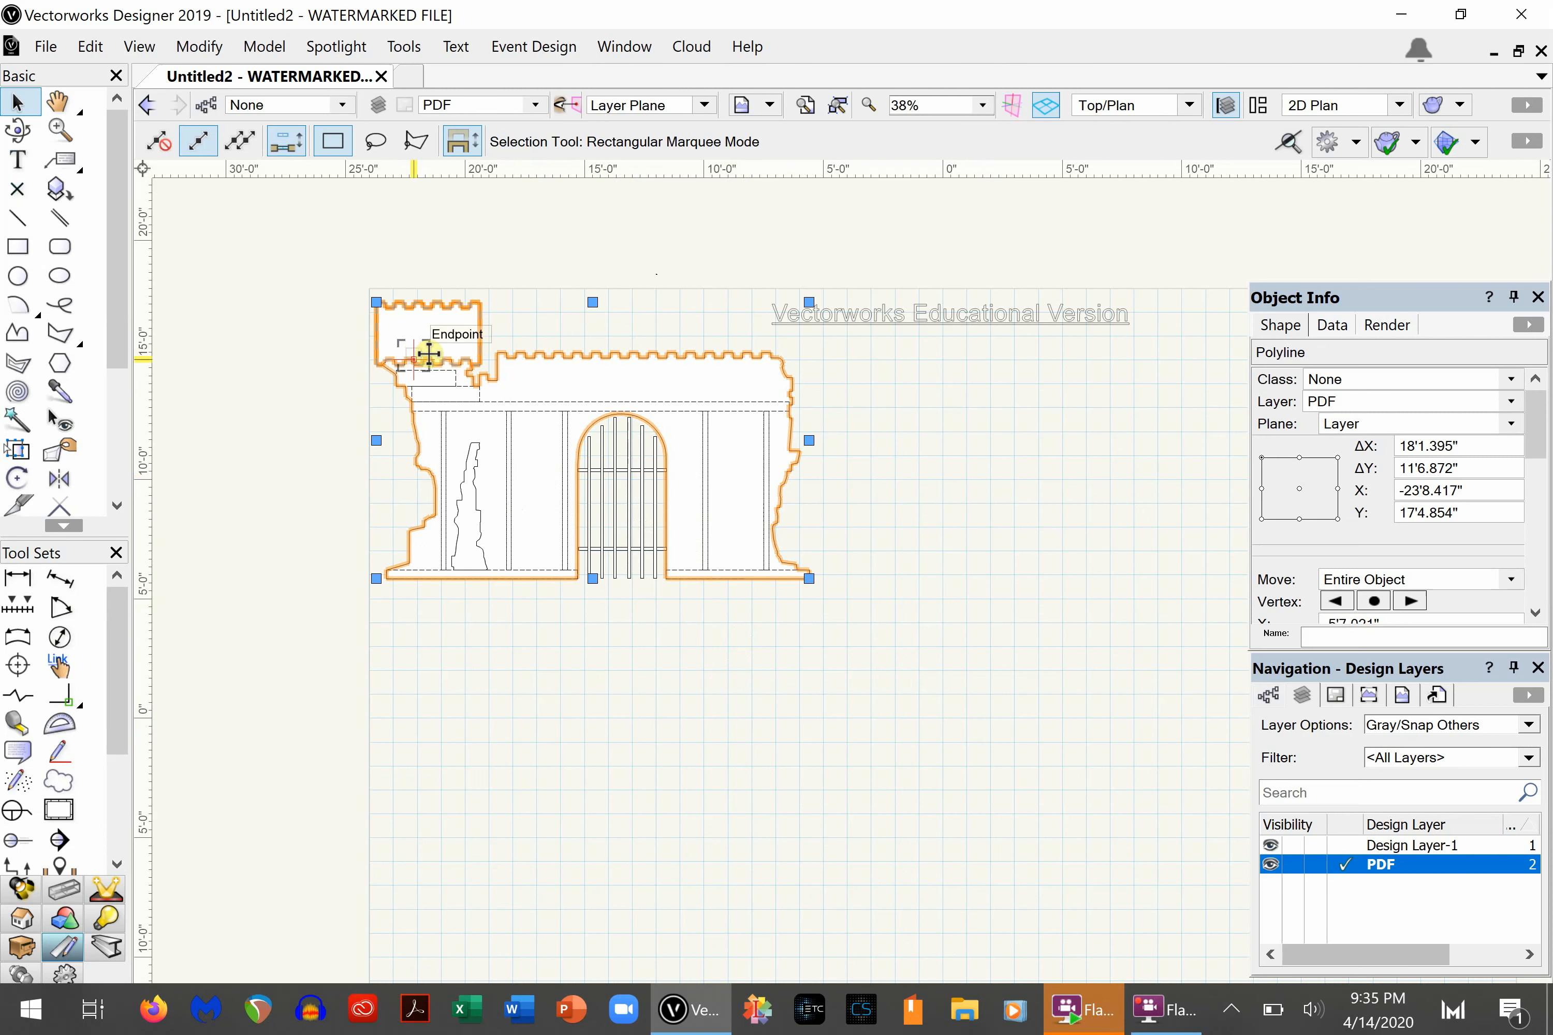
left_click(472, 479, "shift")
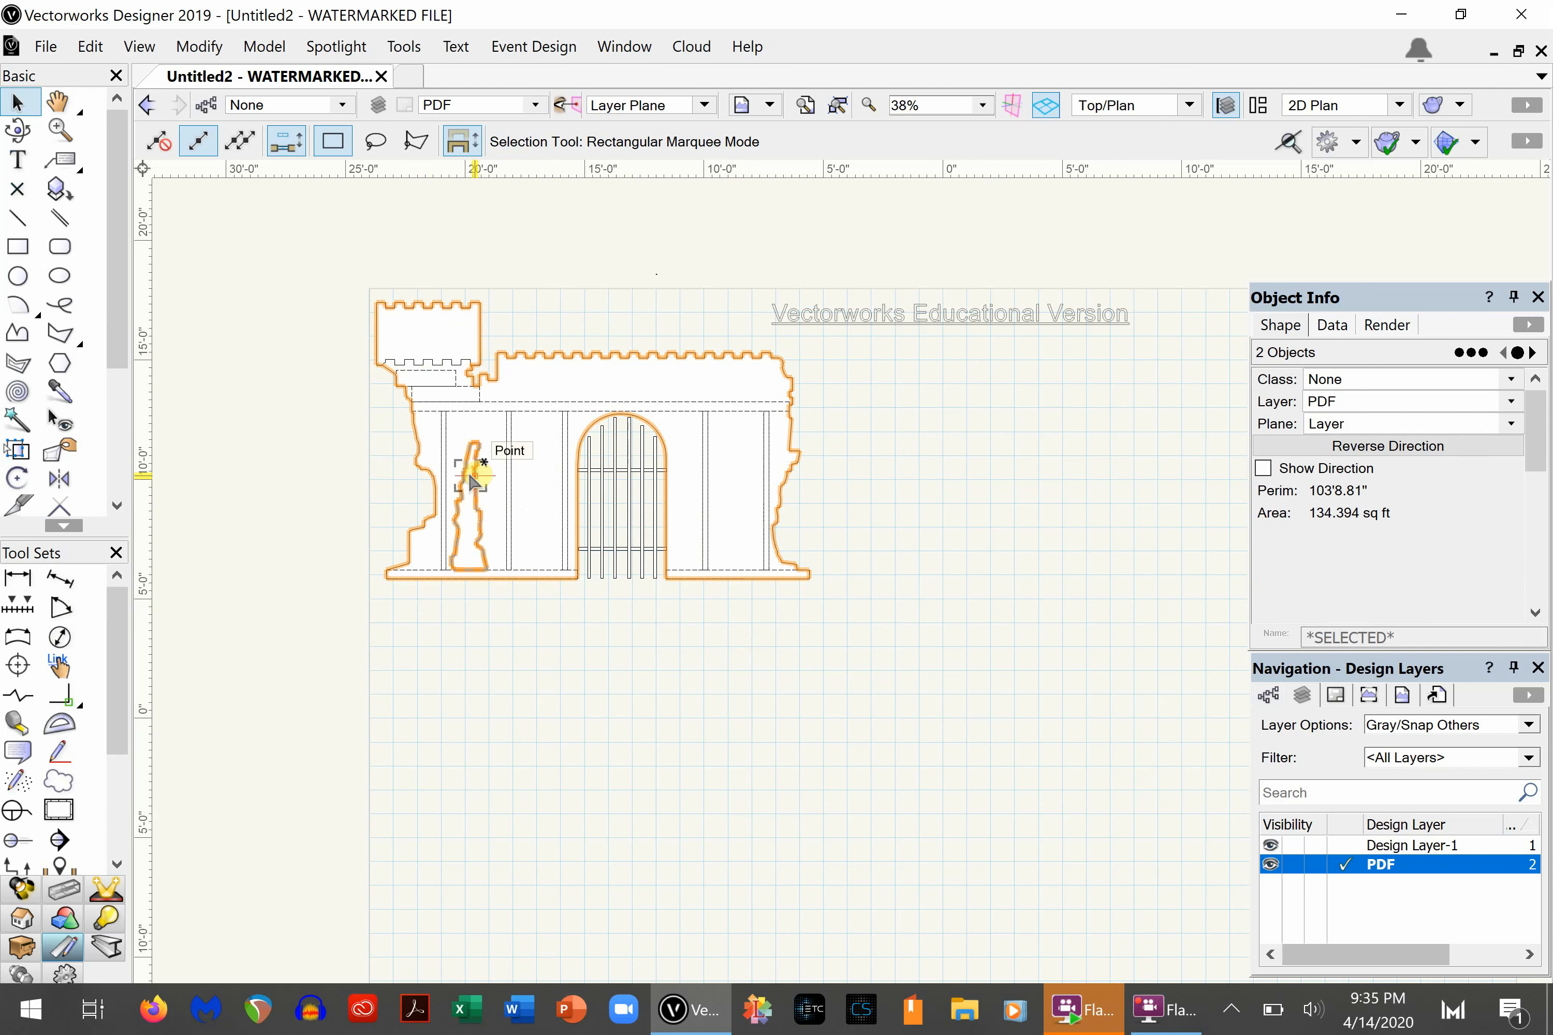
left_click(431, 342, "shift")
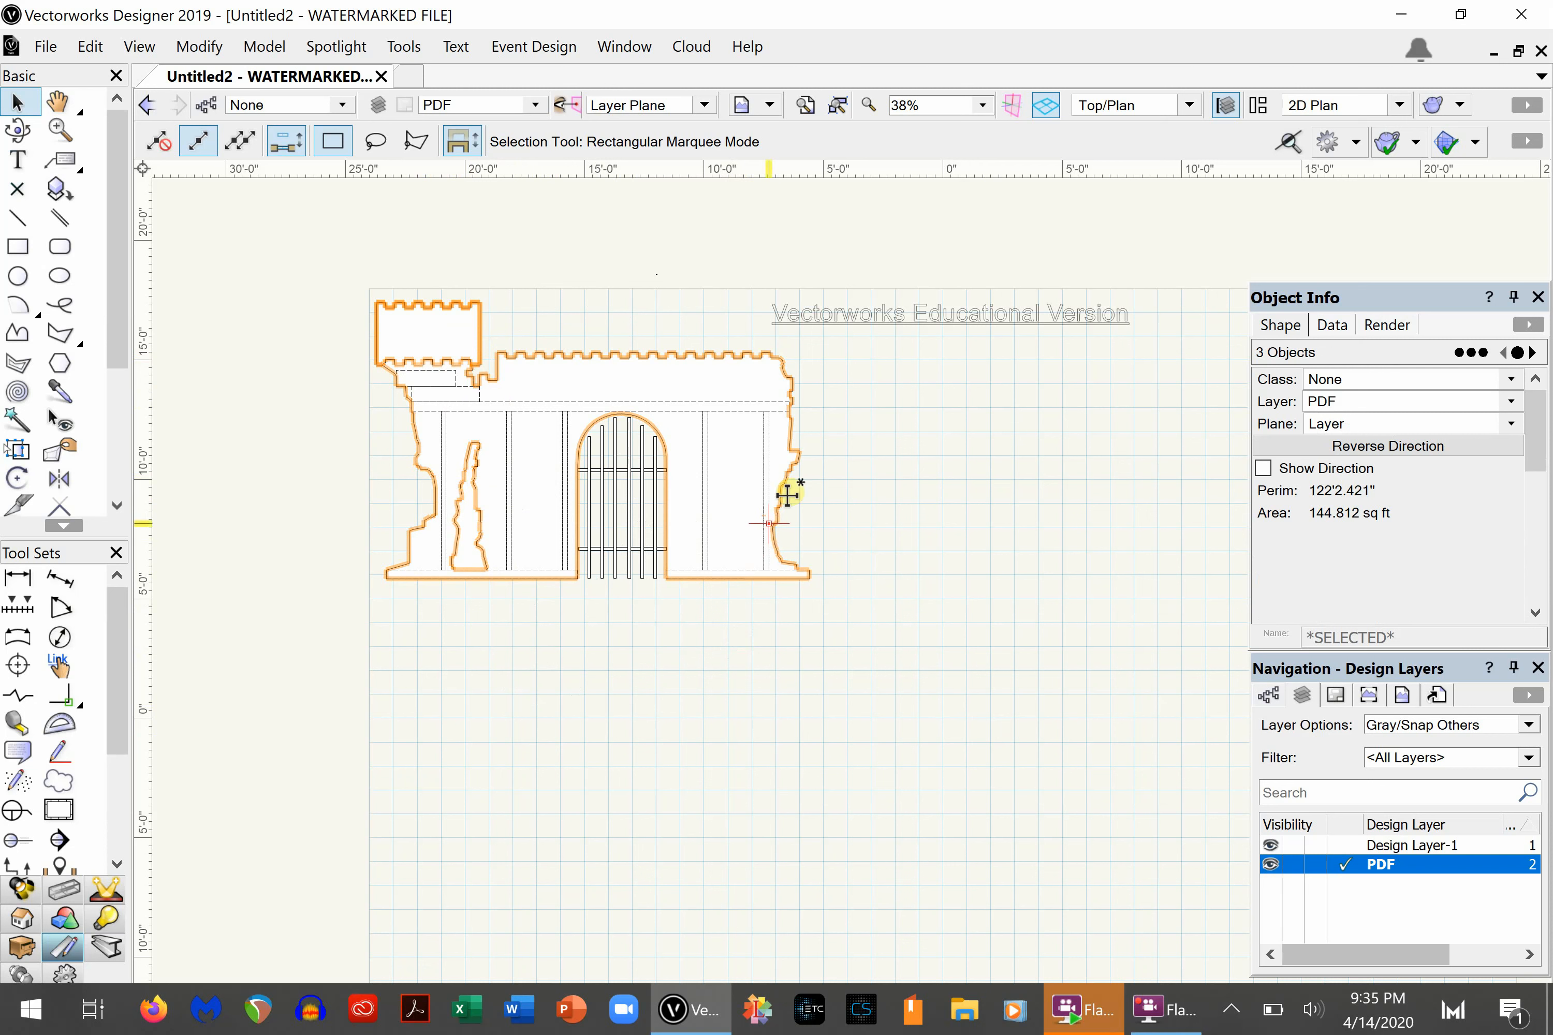
left_click_drag(785, 483, 1273, 484)
mouse_move(292, 244)
left_mouse_down()
mouse_move(773, 457)
mouse_move(790, 686)
mouse_move(836, 673)
left_mouse_up()
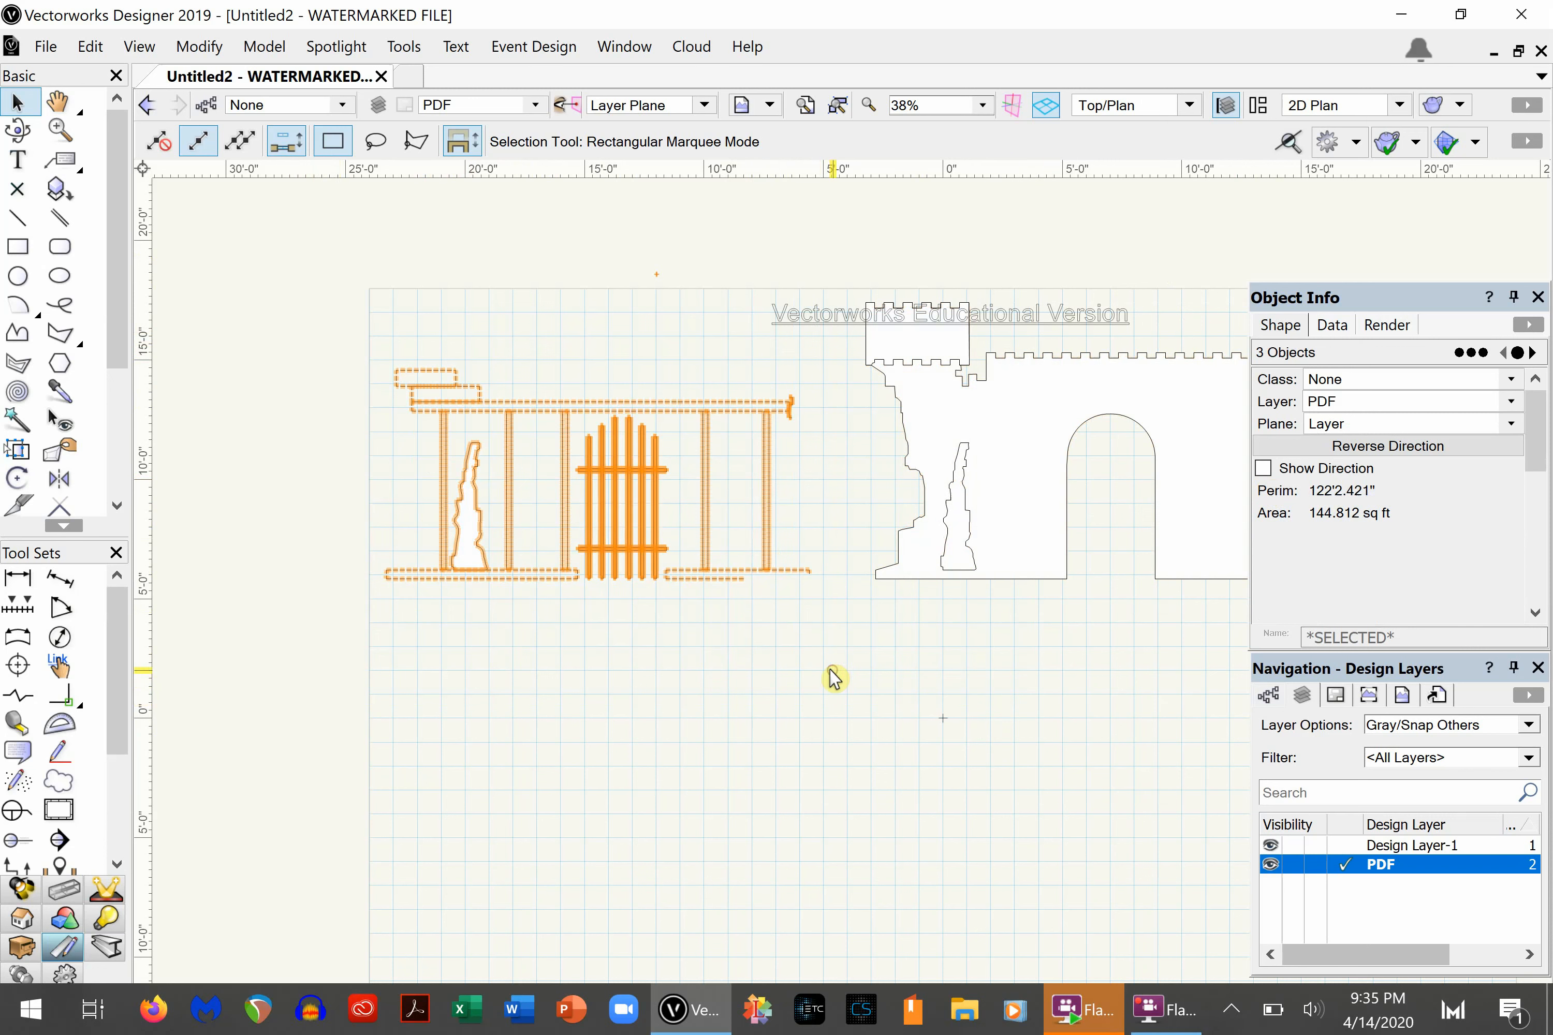
key("Delete")
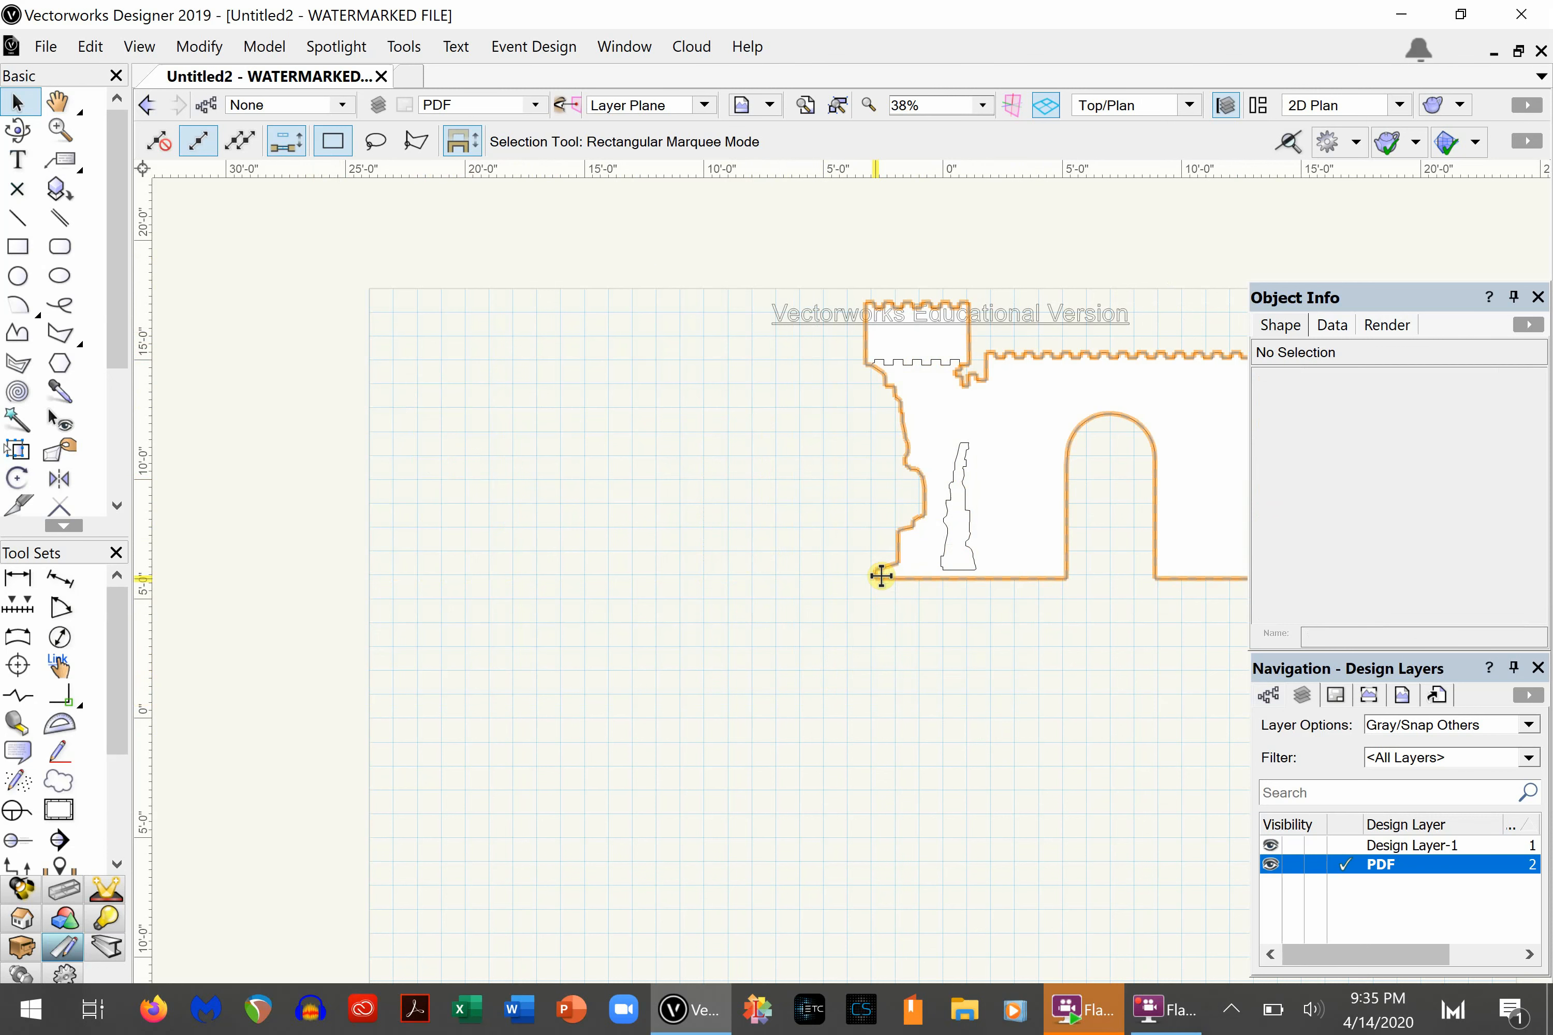
- Move the turret polygon straight down, clear below the castle wall outline
left_click(882, 575)
scroll(1040, 279, "right", 10)
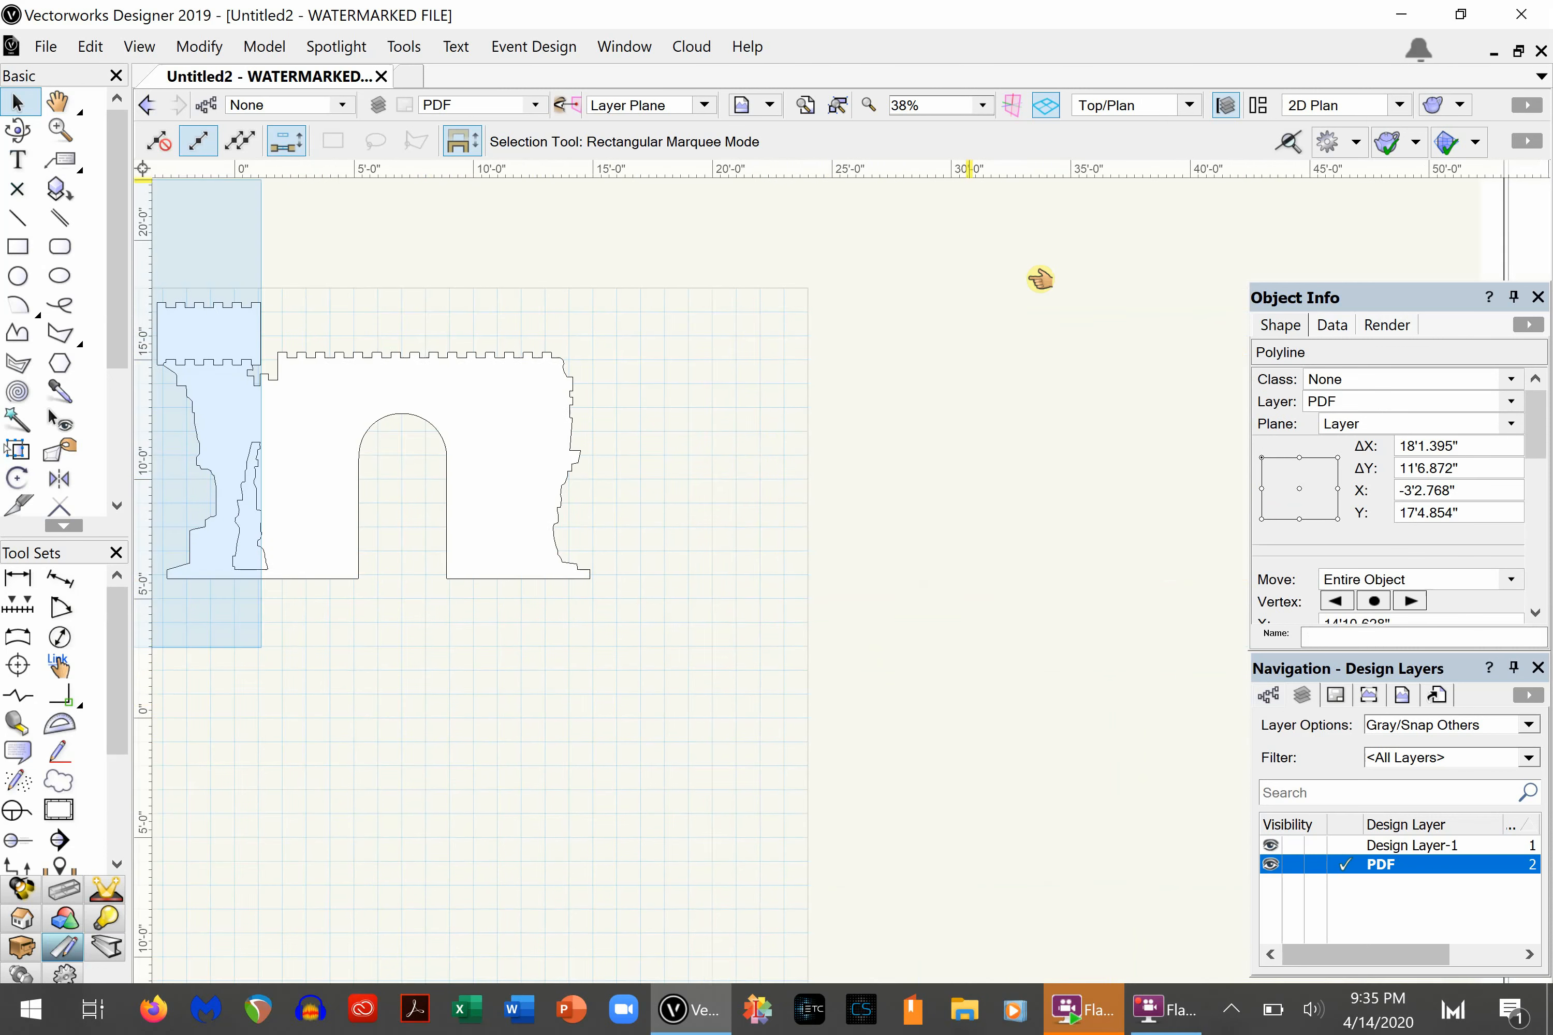
left_click_drag(1029, 279, 663, 258)
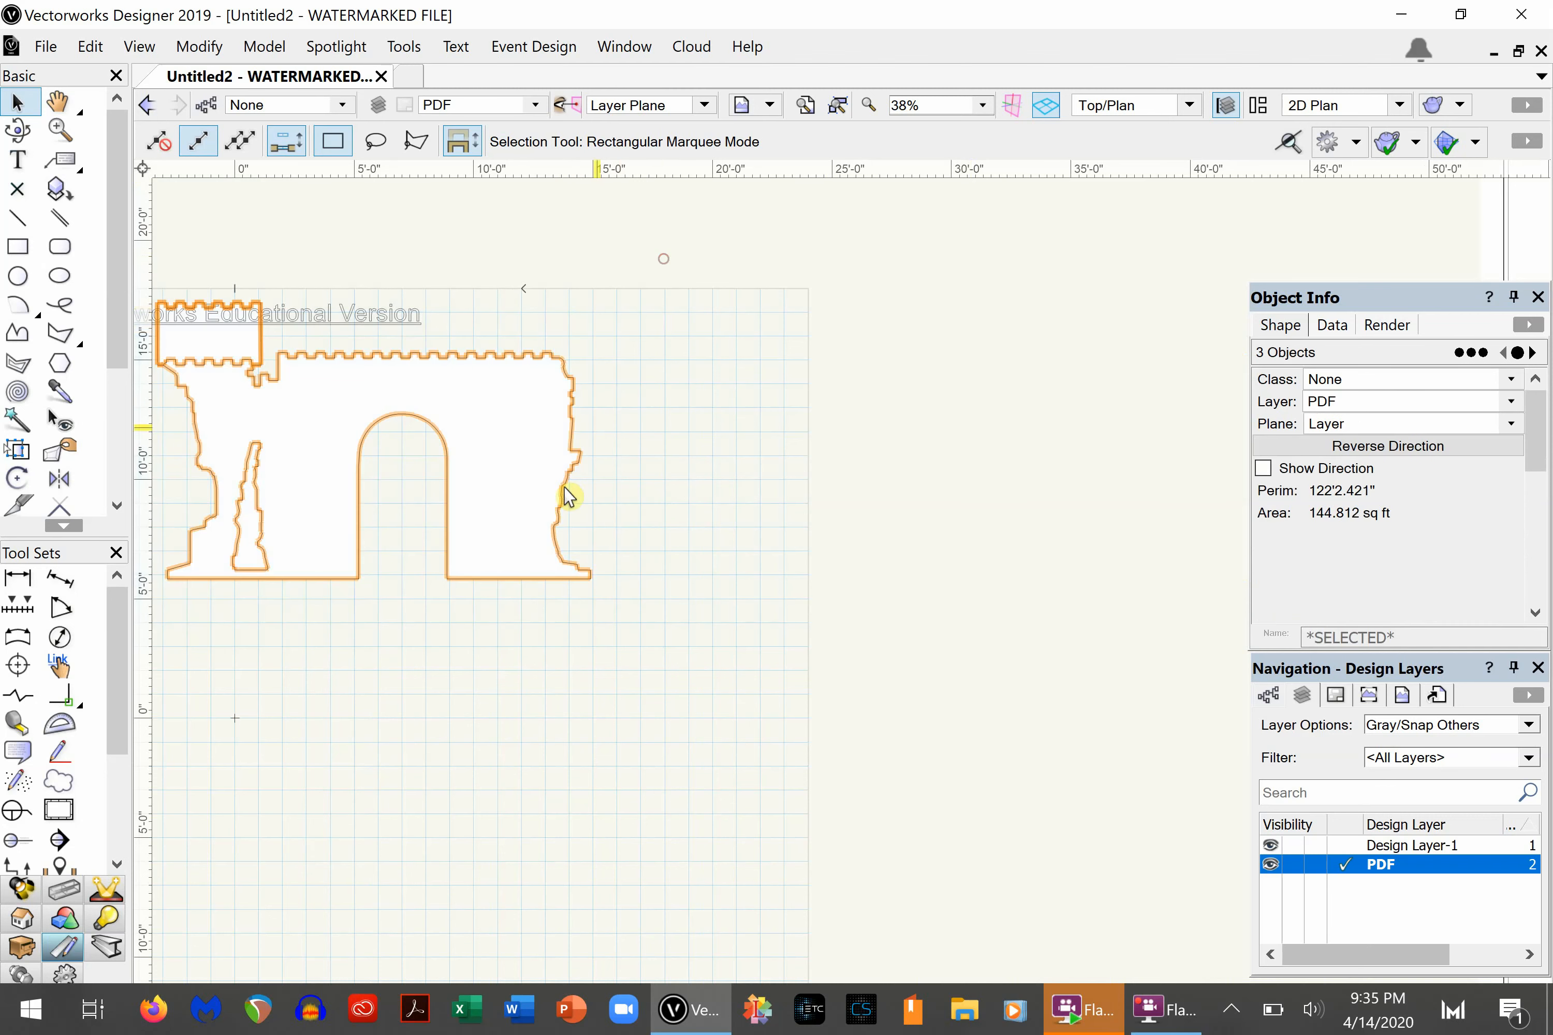
scroll(864, 545, "left", 10)
scroll(884, 553, "down", 3)
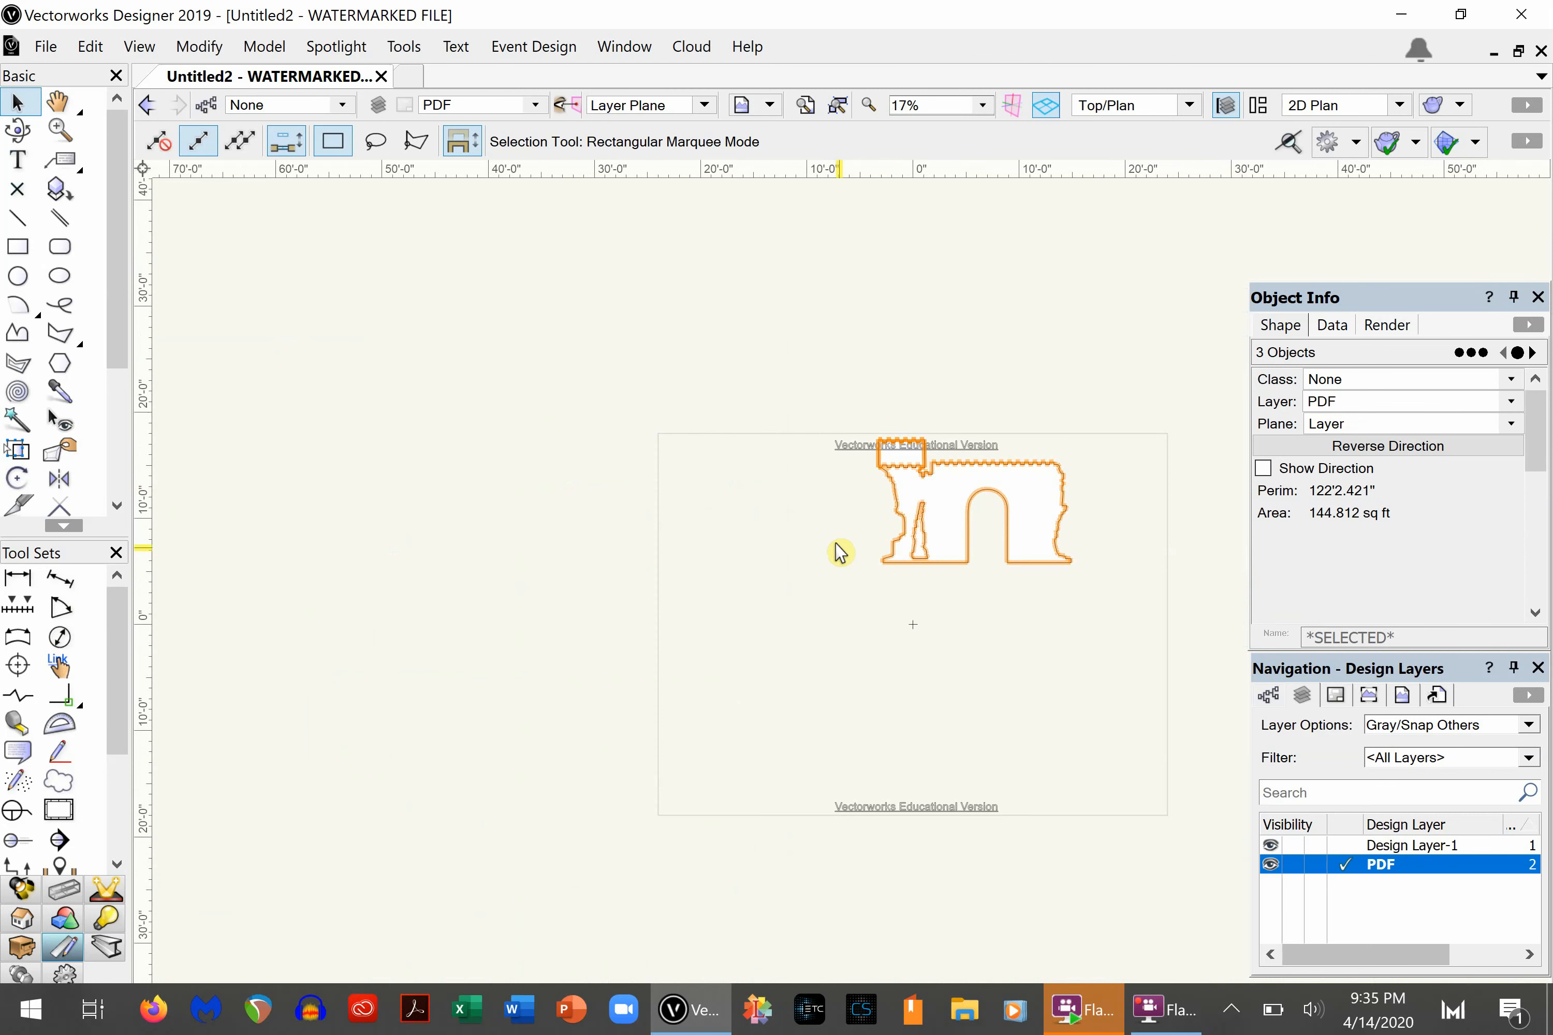
left_click_drag(896, 444, 900, 625)
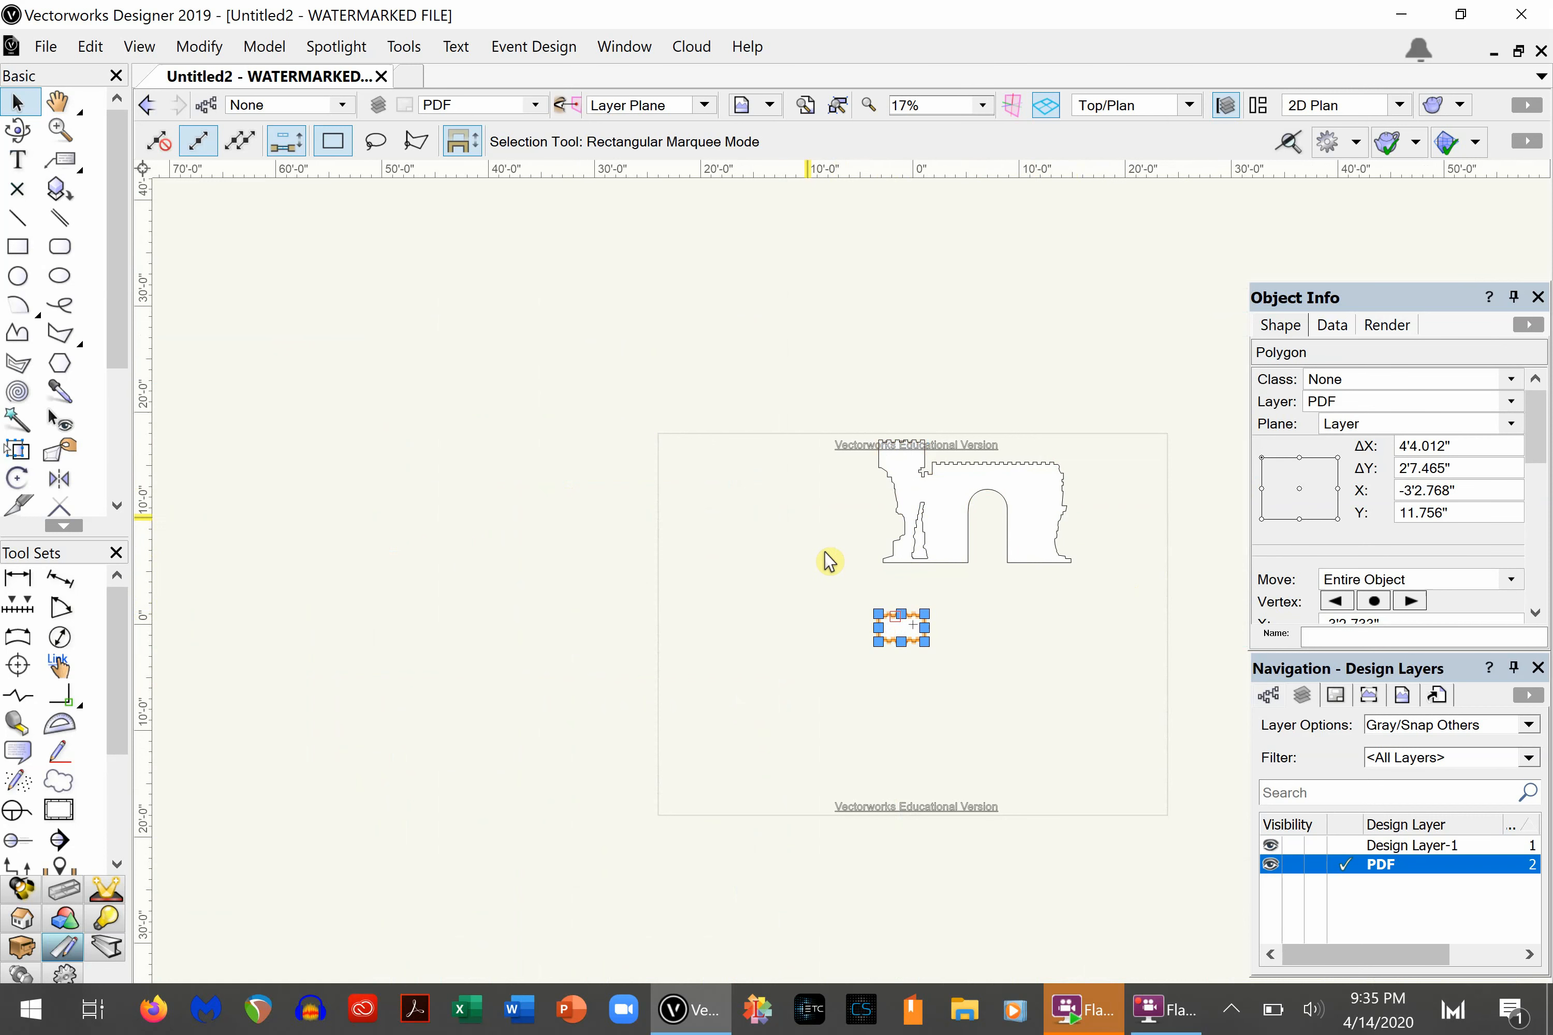
- Move the turret polygon to the page's left side, and place the wall and crack outlines together above it near the page's upper-left corner
left_click_drag(900, 617, 723, 666)
left_click_drag(837, 589, 1117, 419)
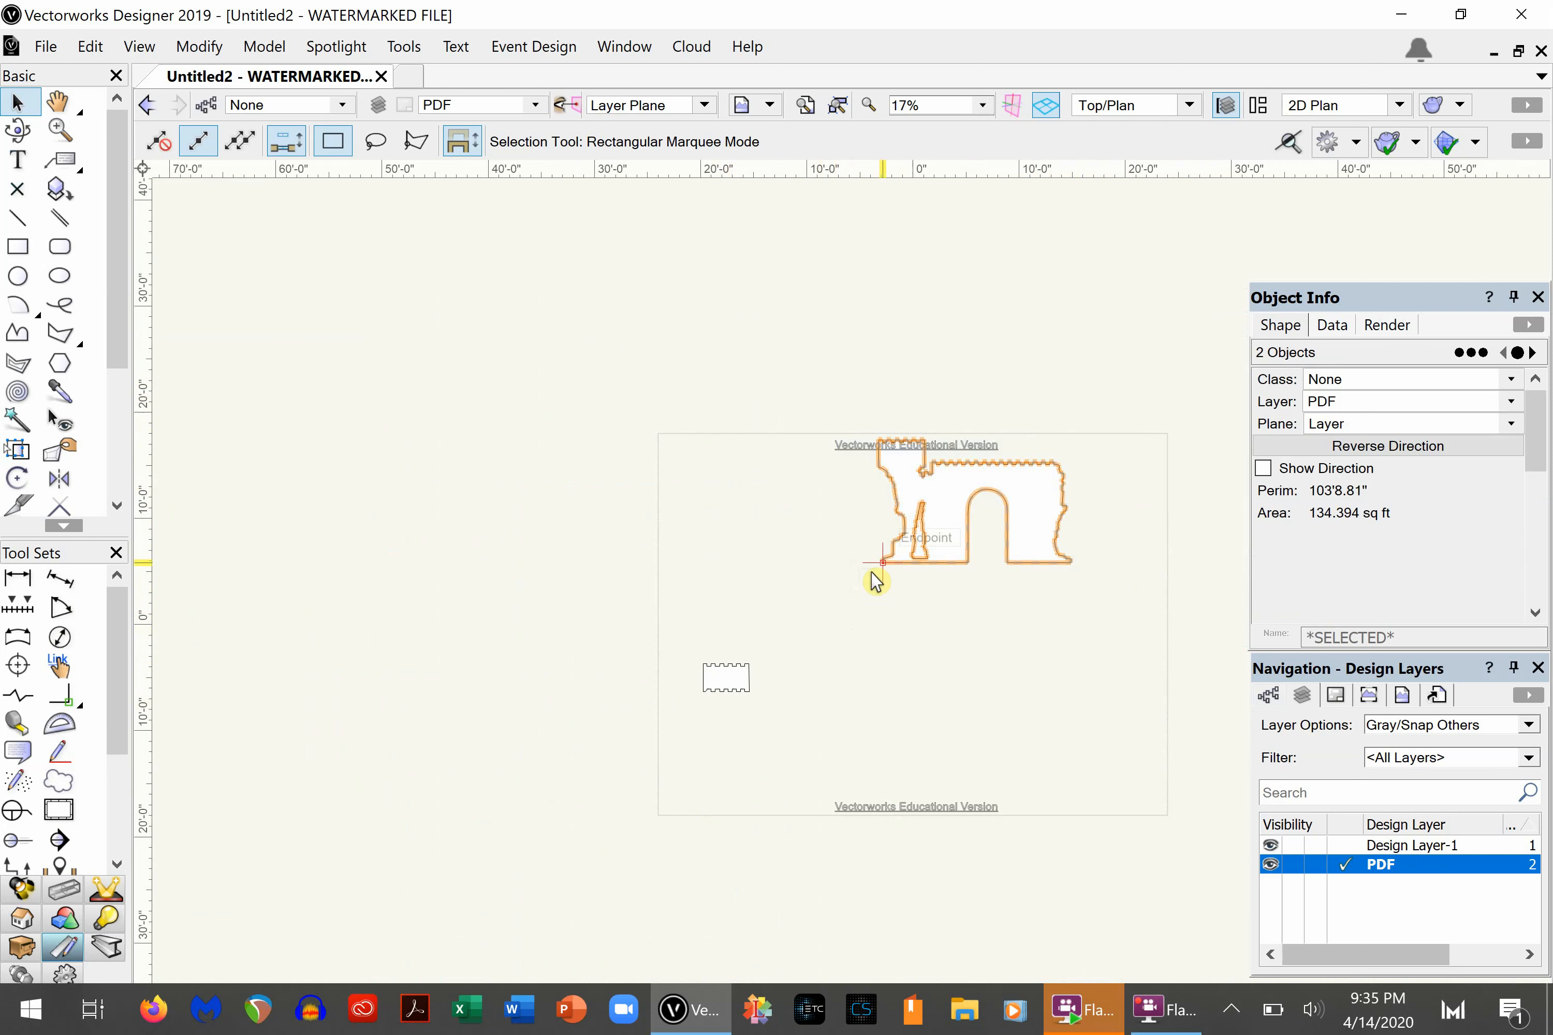
mouse_move(882, 566)
left_mouse_down()
mouse_move(733, 575)
mouse_move(703, 596)
mouse_move(701, 676)
mouse_move(707, 561)
mouse_move(708, 587)
left_mouse_up()
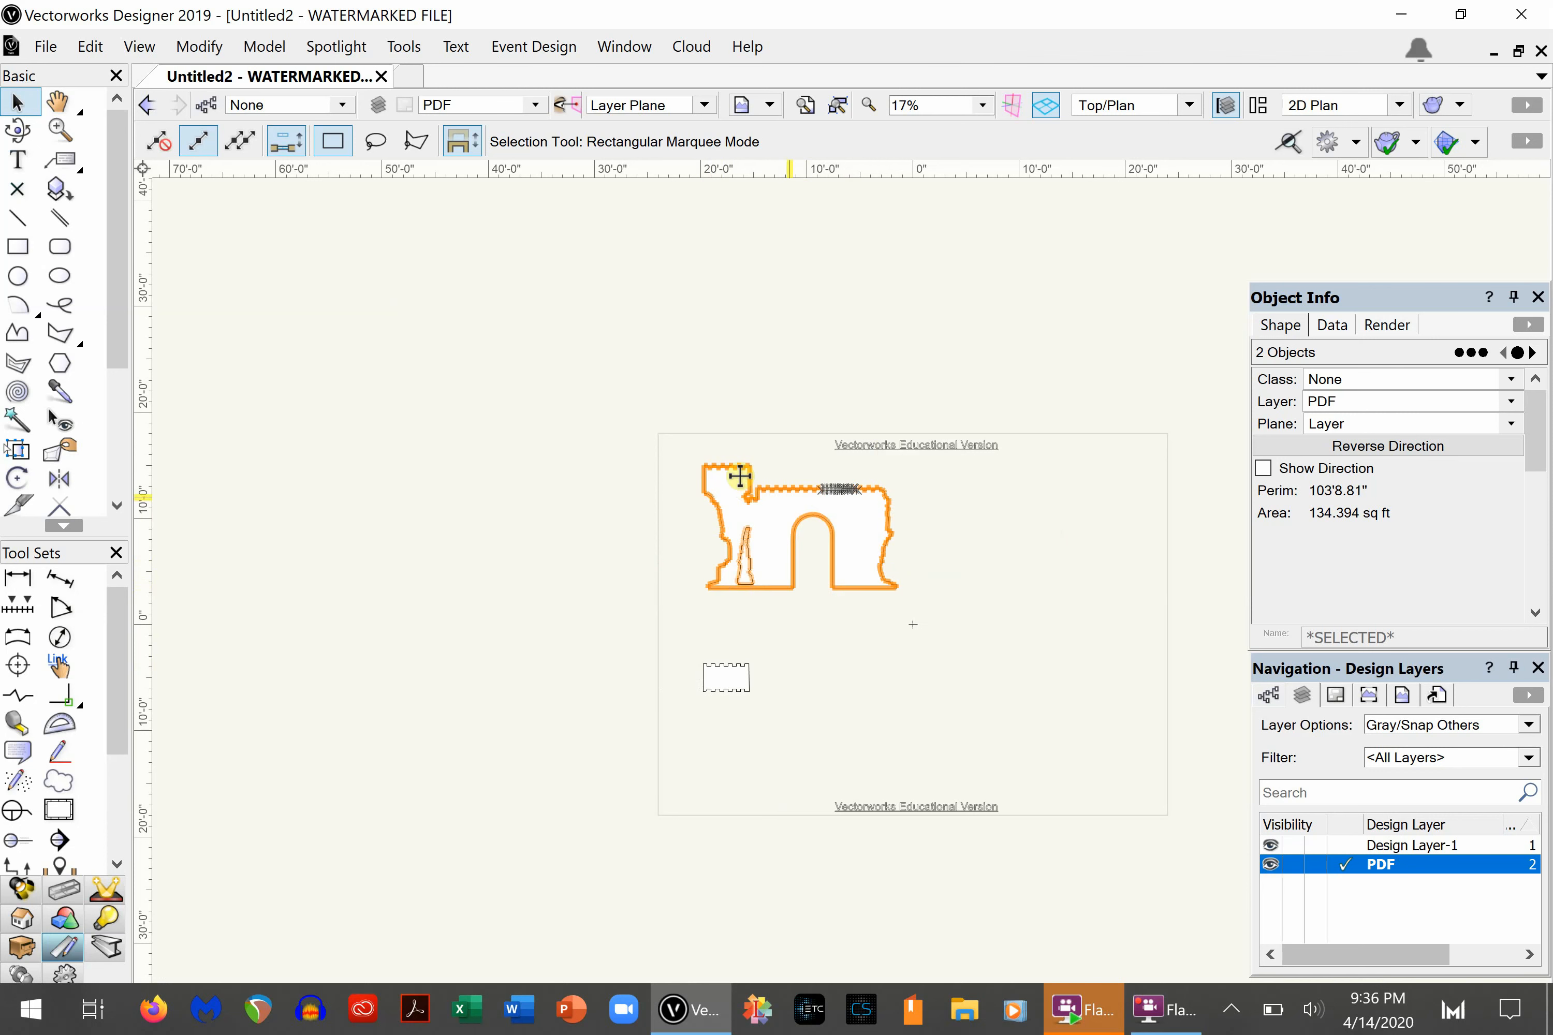
scroll(782, 494, "up", 3)
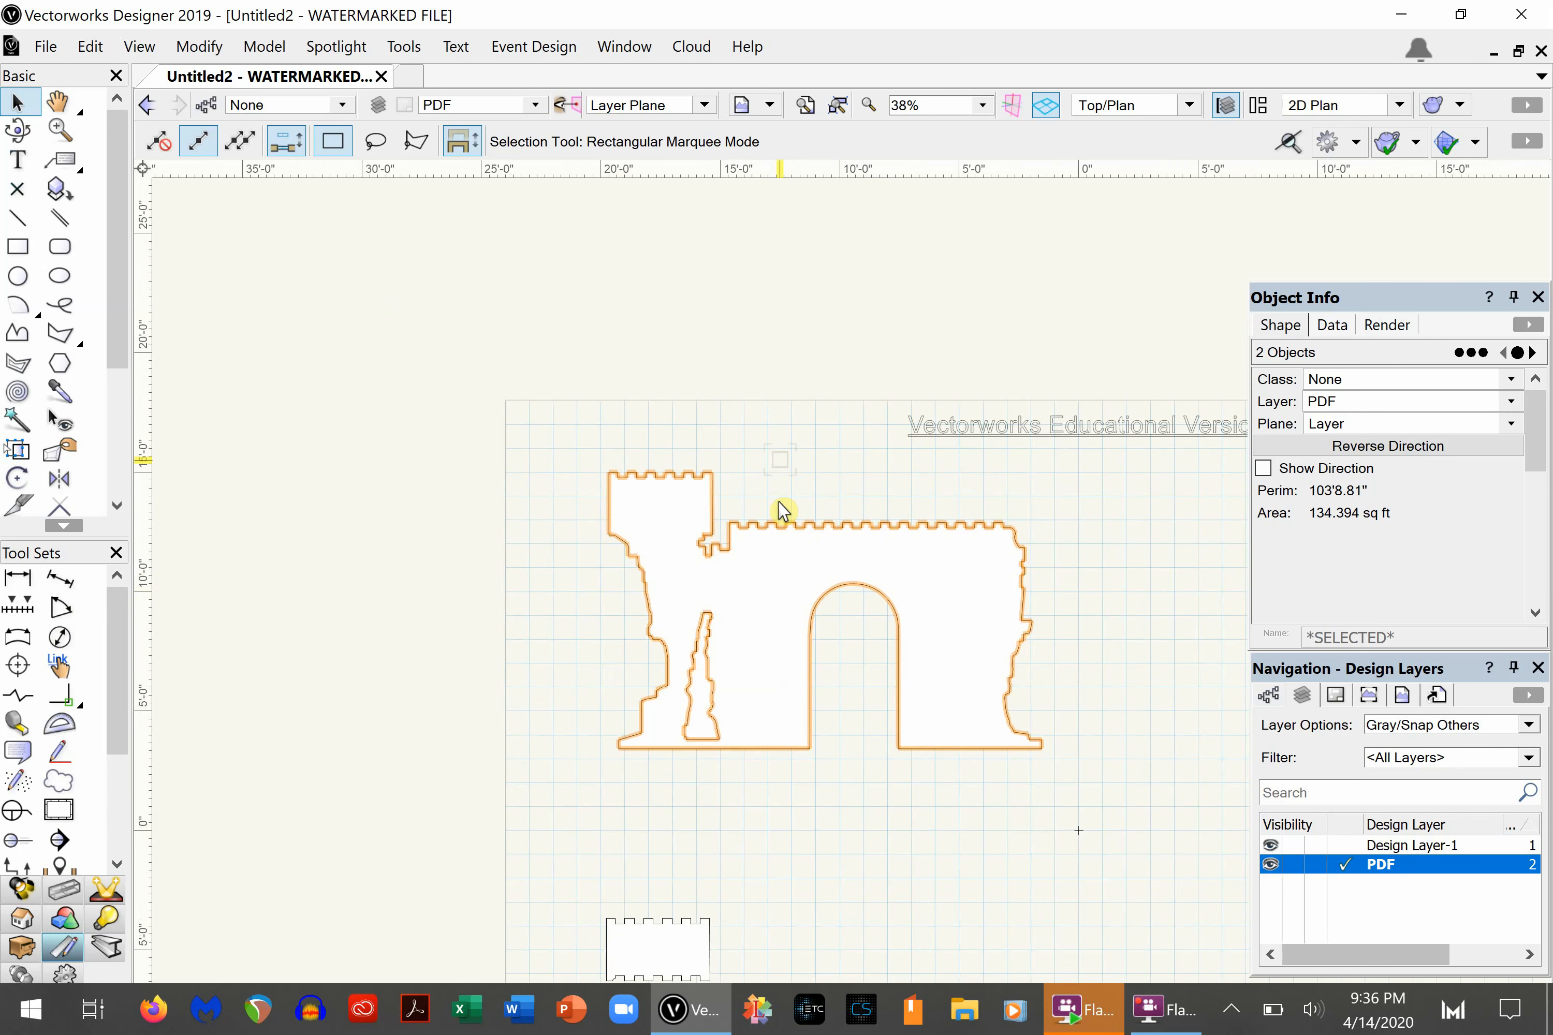
- Group the castle wall outline and the crack outline into one object
left_click(347, 527)
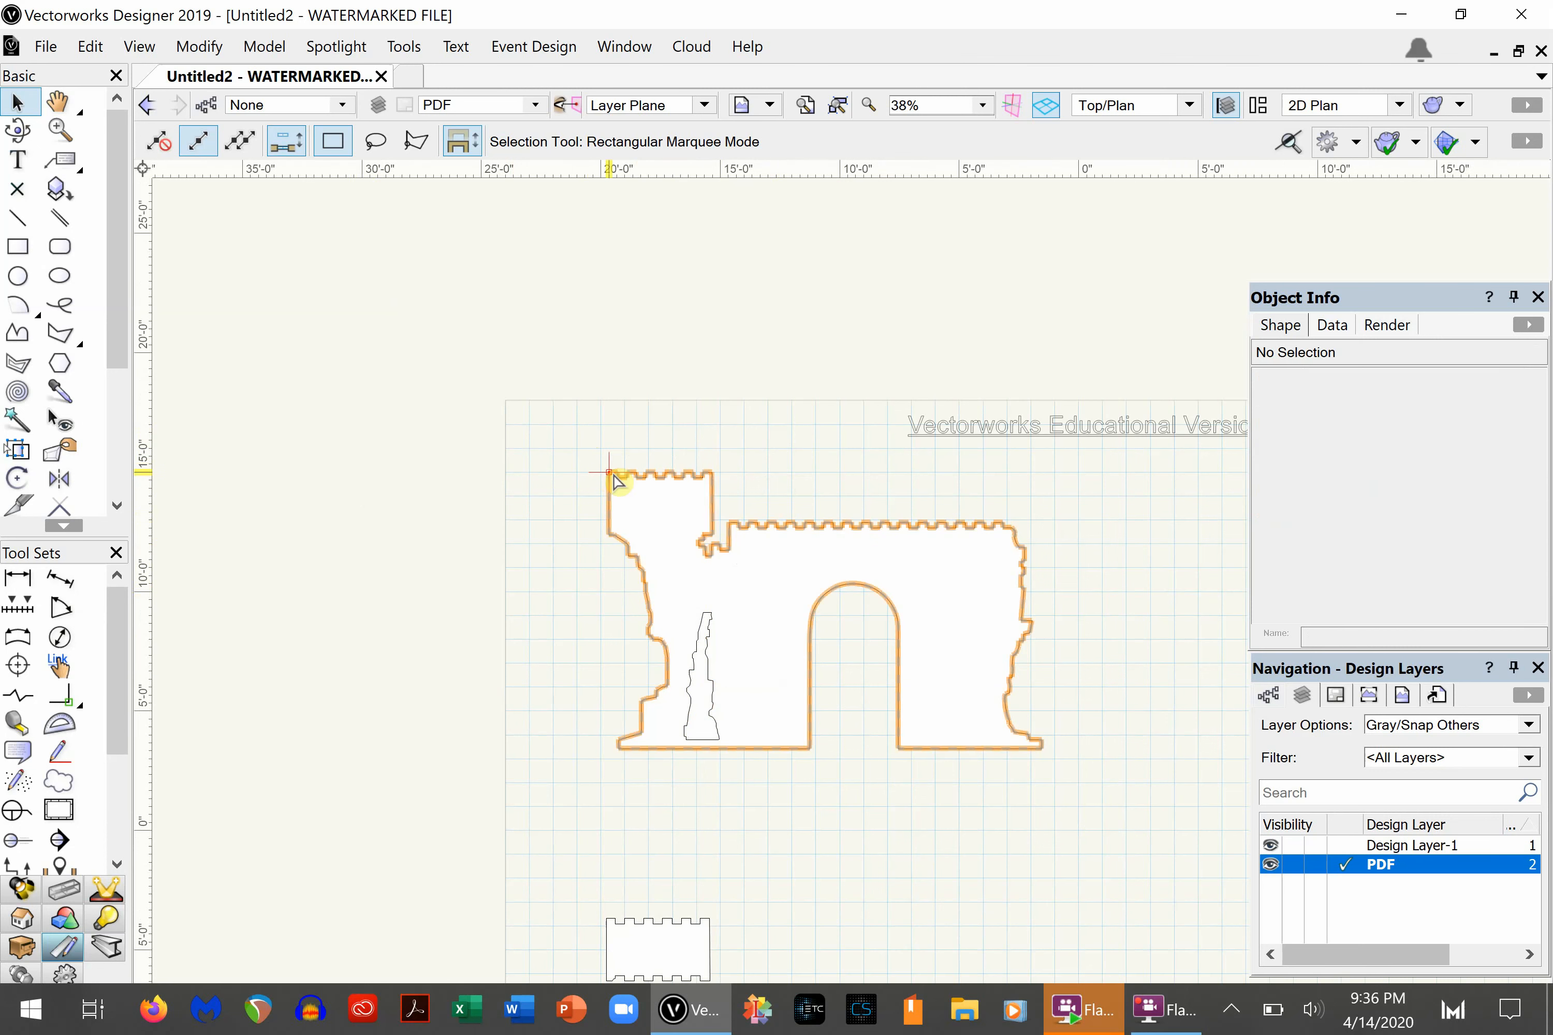
left_click(659, 565)
left_click(695, 671, "shift")
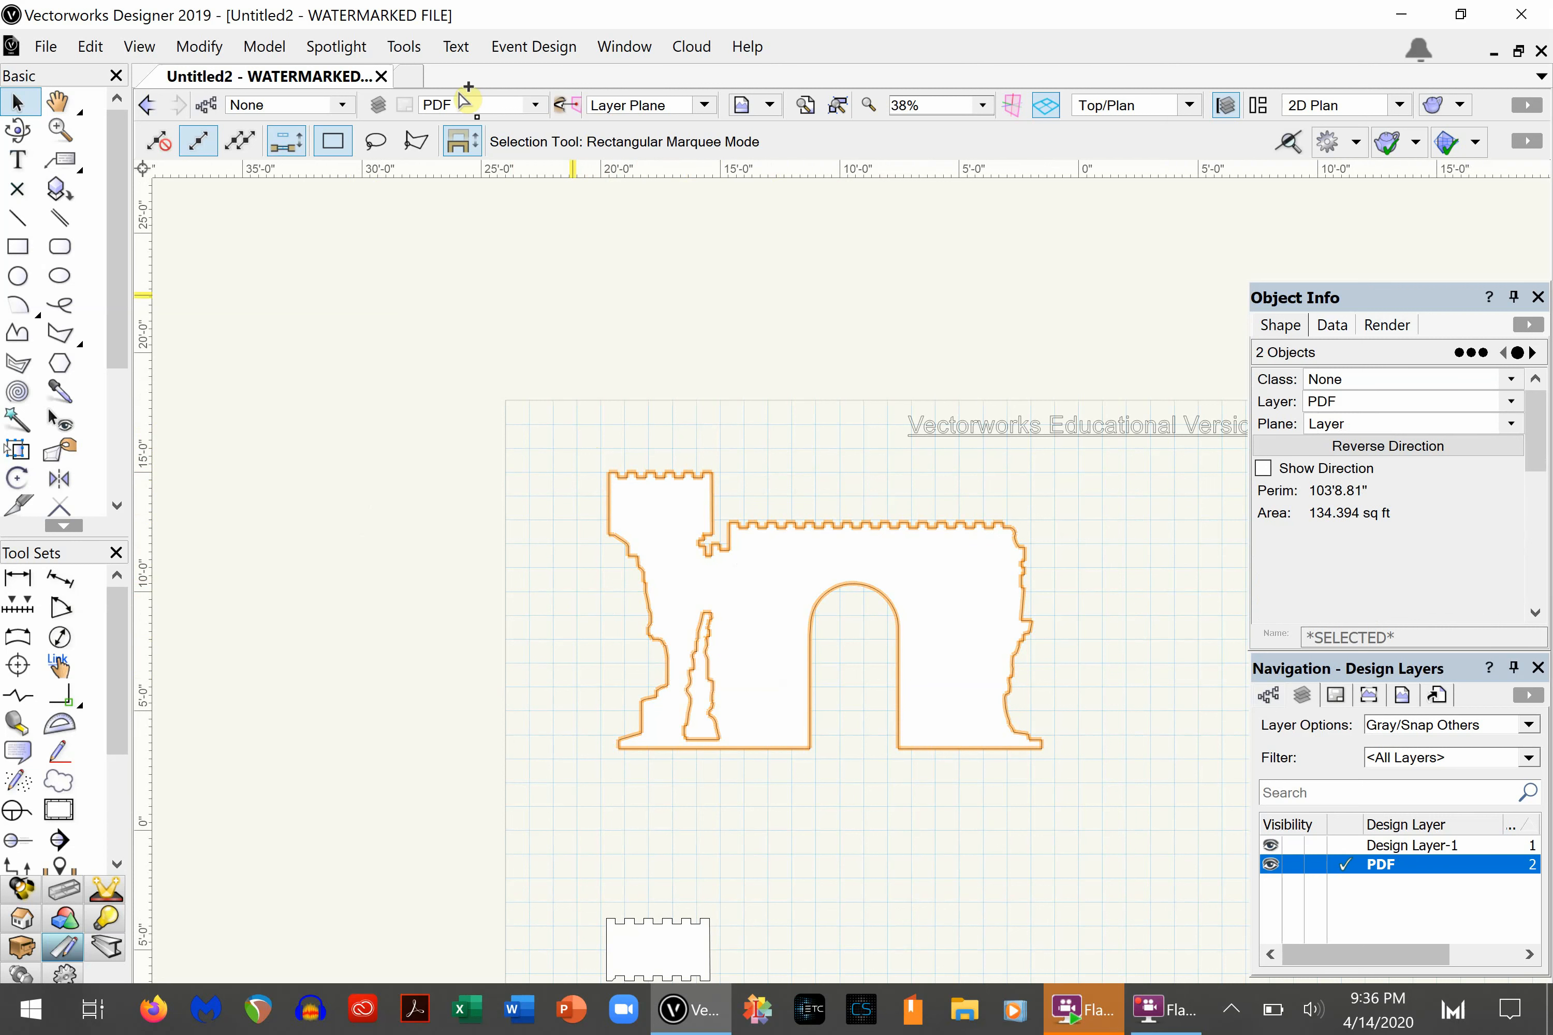
key("ctrl+g")
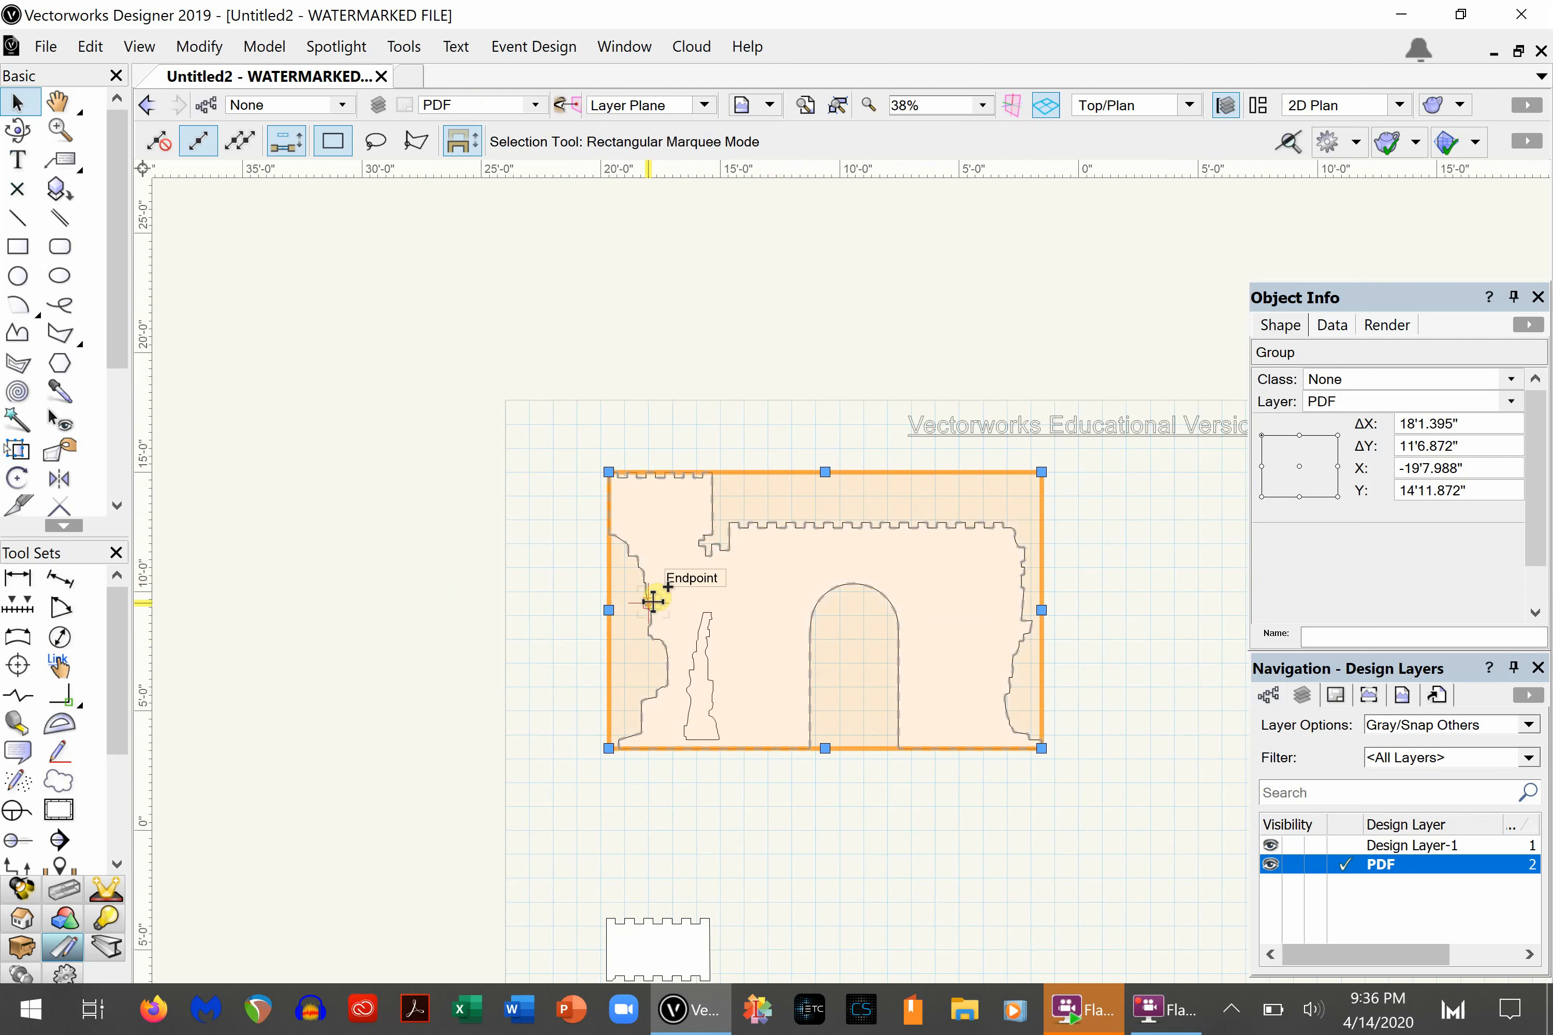
- Duplicate the castle wall group and offset the copy 20' in X with a Y offset of 0
key("ctrl+m")
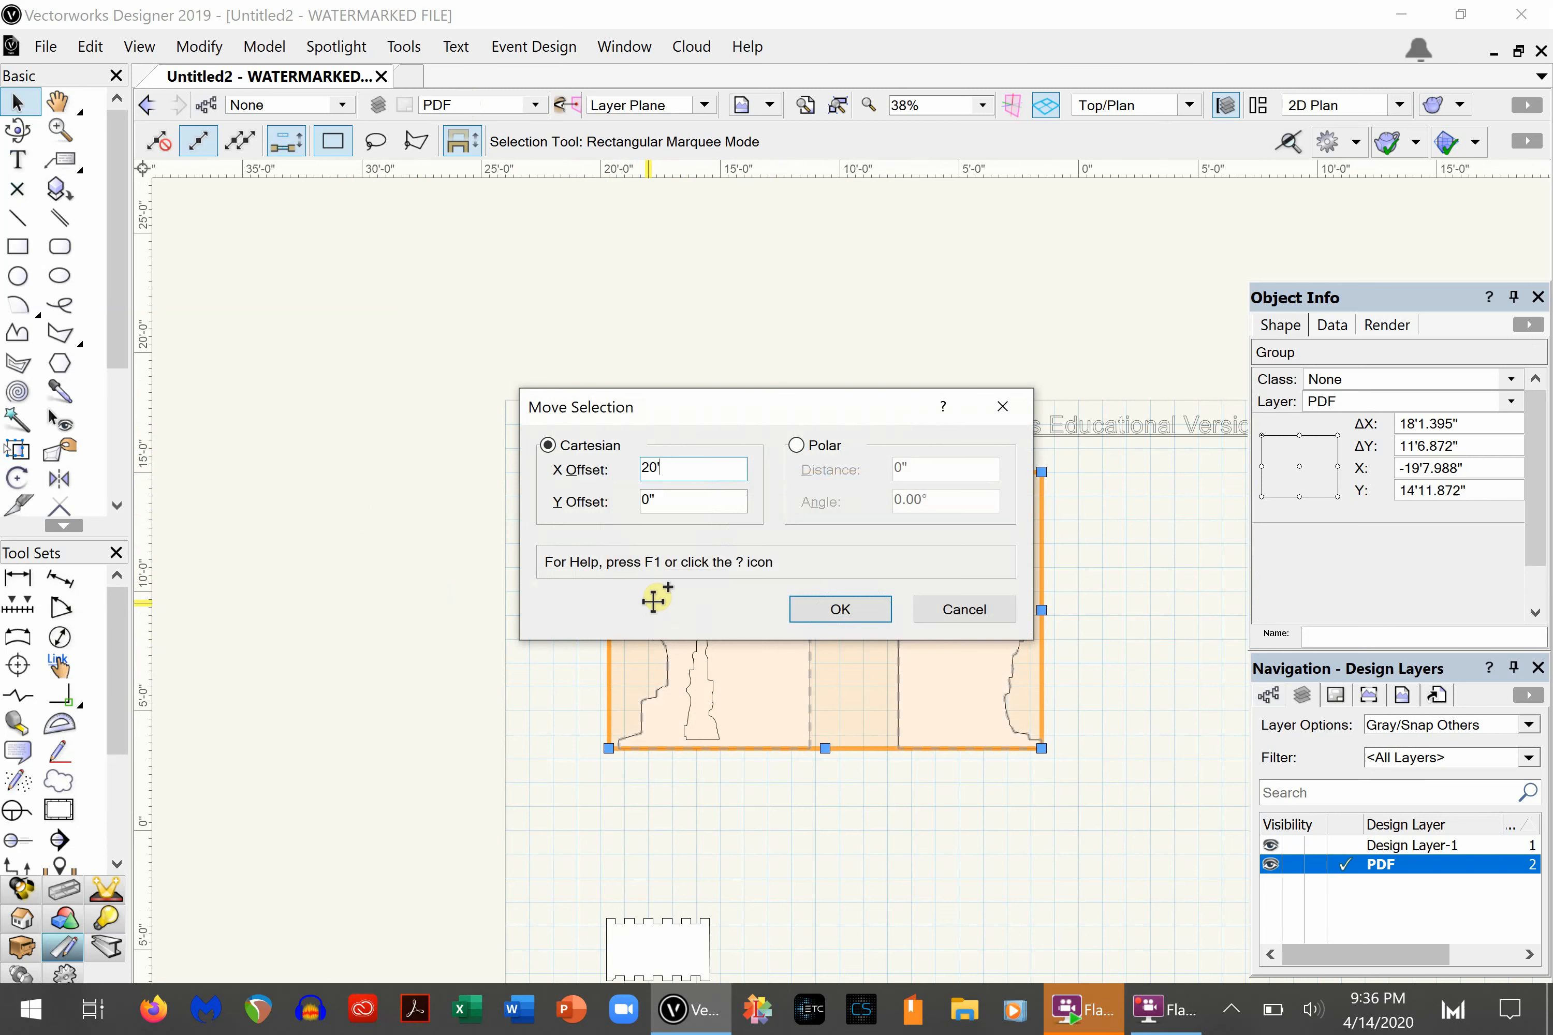
key("Return")
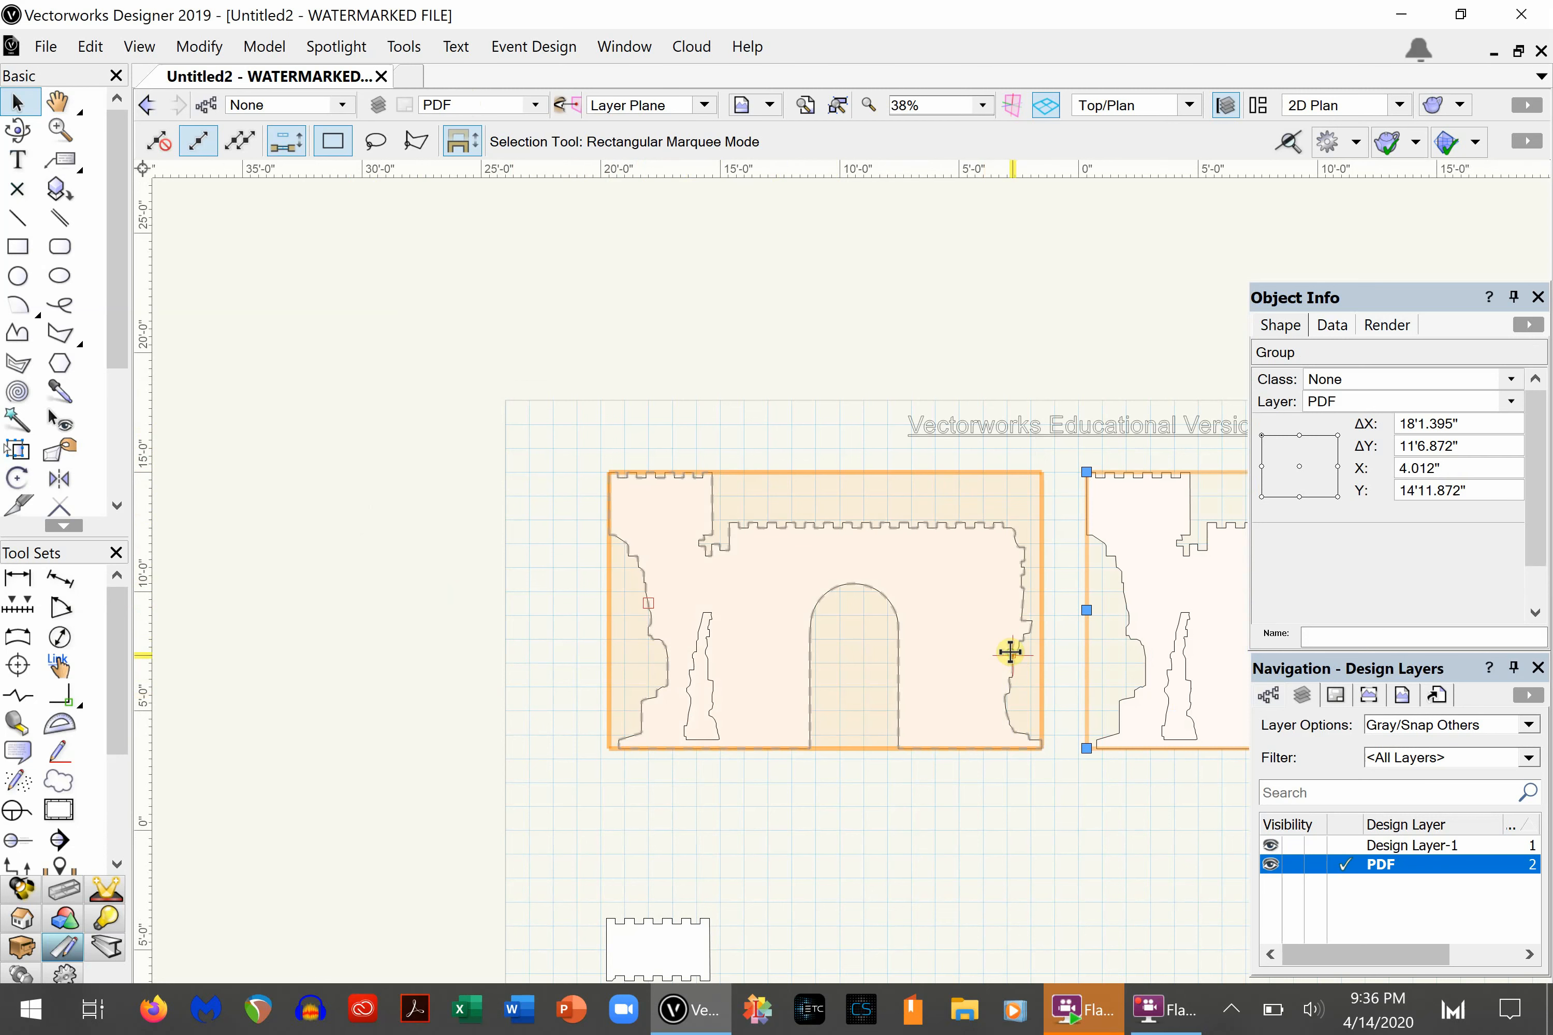
key("h")
mouse_move(1009, 651)
left_mouse_down()
mouse_move(669, 600)
mouse_move(682, 587)
left_mouse_up()
key("x")
scroll(688, 596, "down", 2)
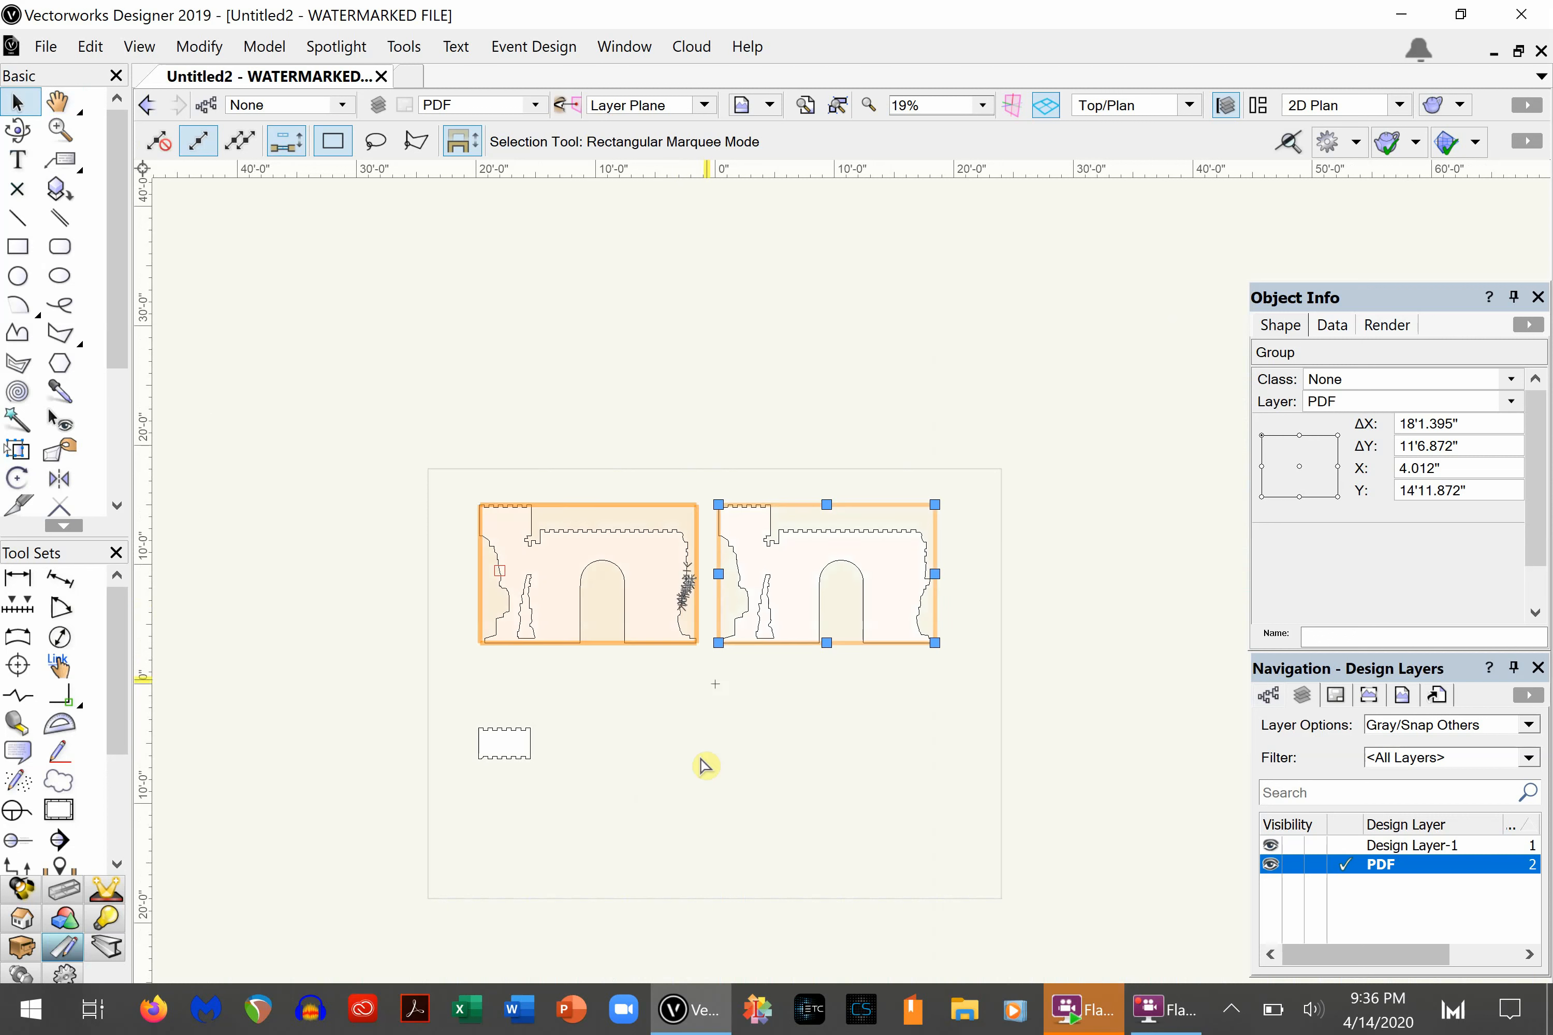
left_click(770, 725)
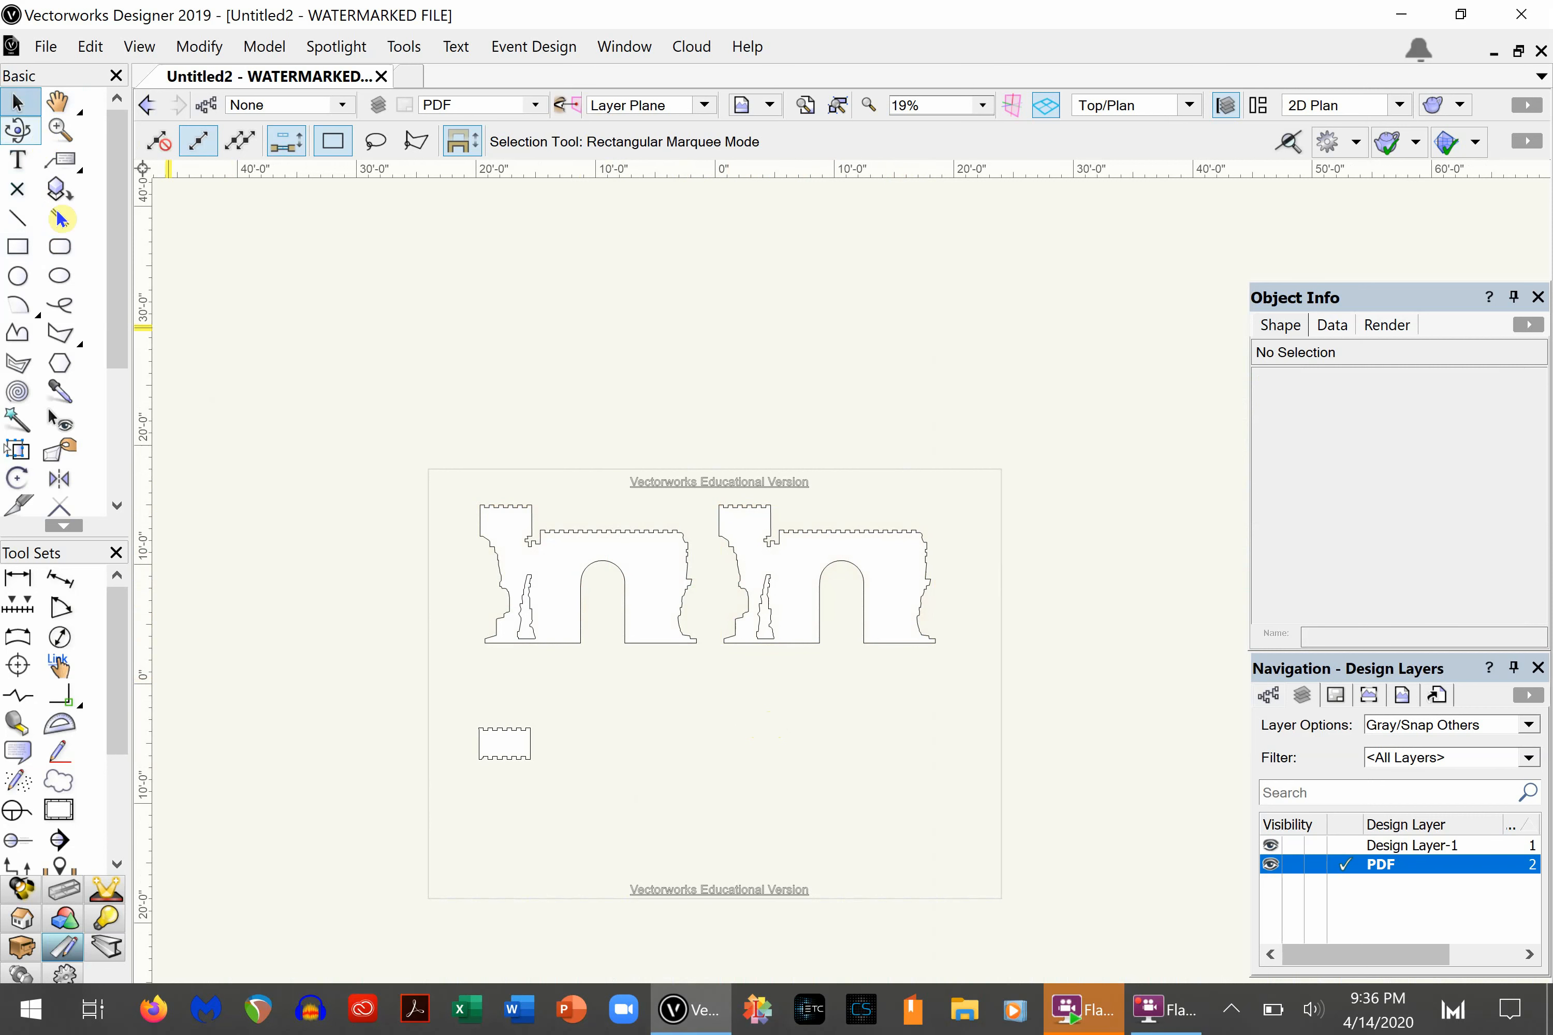
- Make Cover the active class and draw a rectangle about 6'9" by 3'6" over the copied wall's lower-right part
left_click(14, 247)
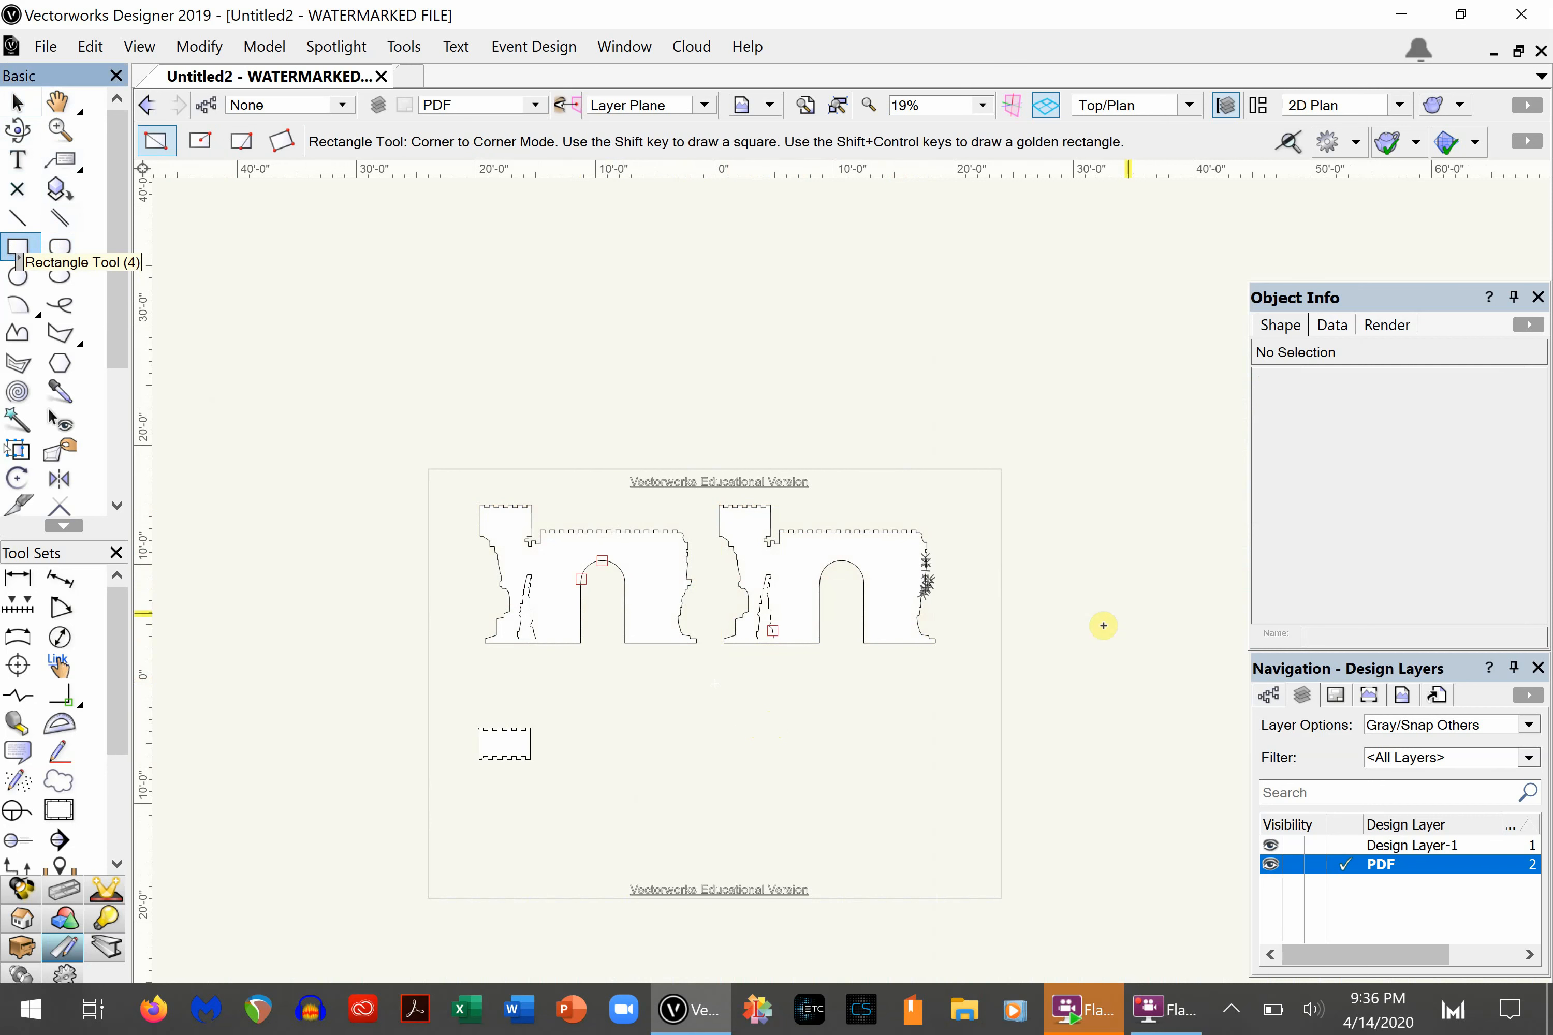
scroll(957, 617, "up", 3)
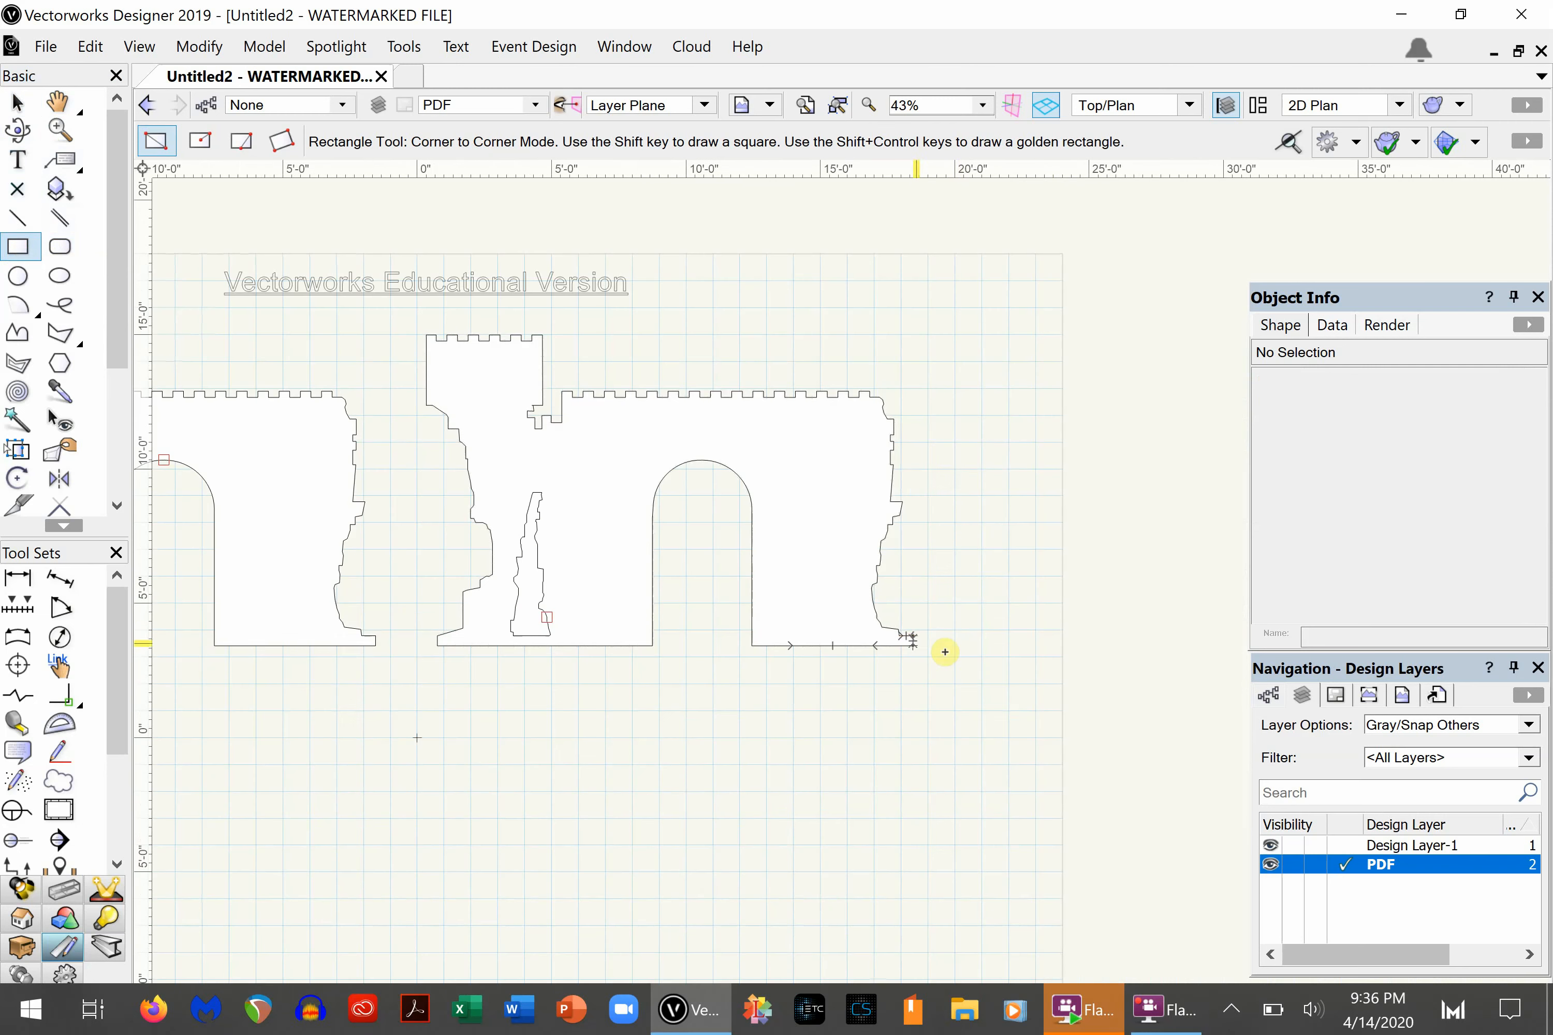
left_click(1268, 696)
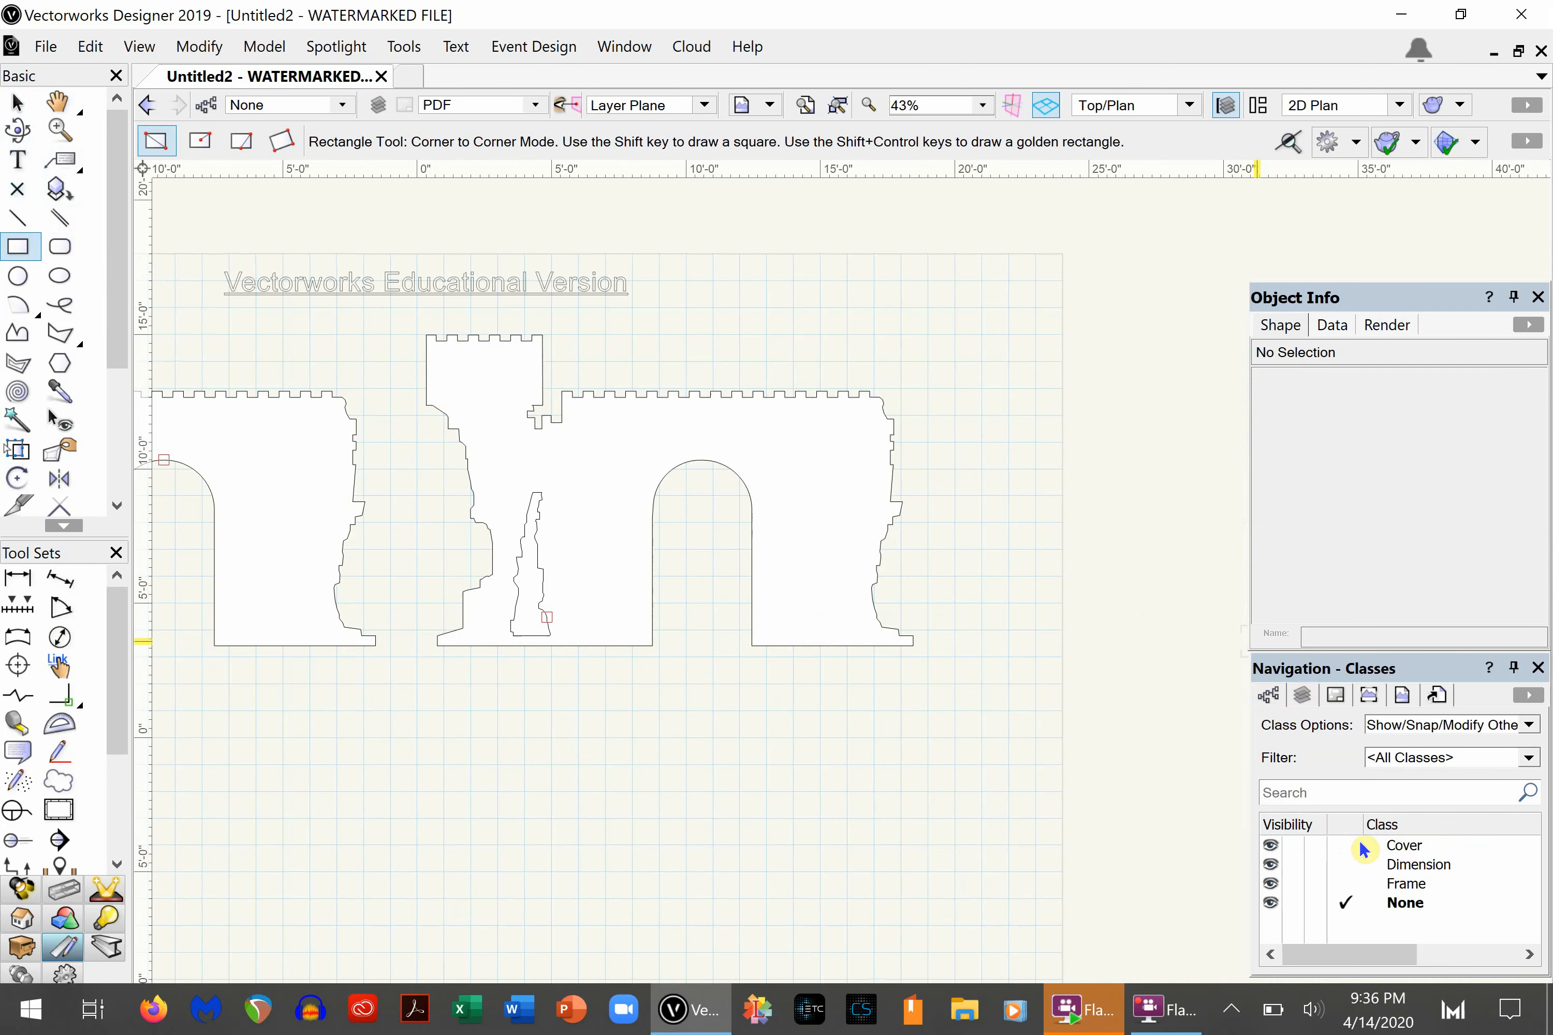
left_click(1390, 845)
double_click(1390, 845)
left_click(973, 552)
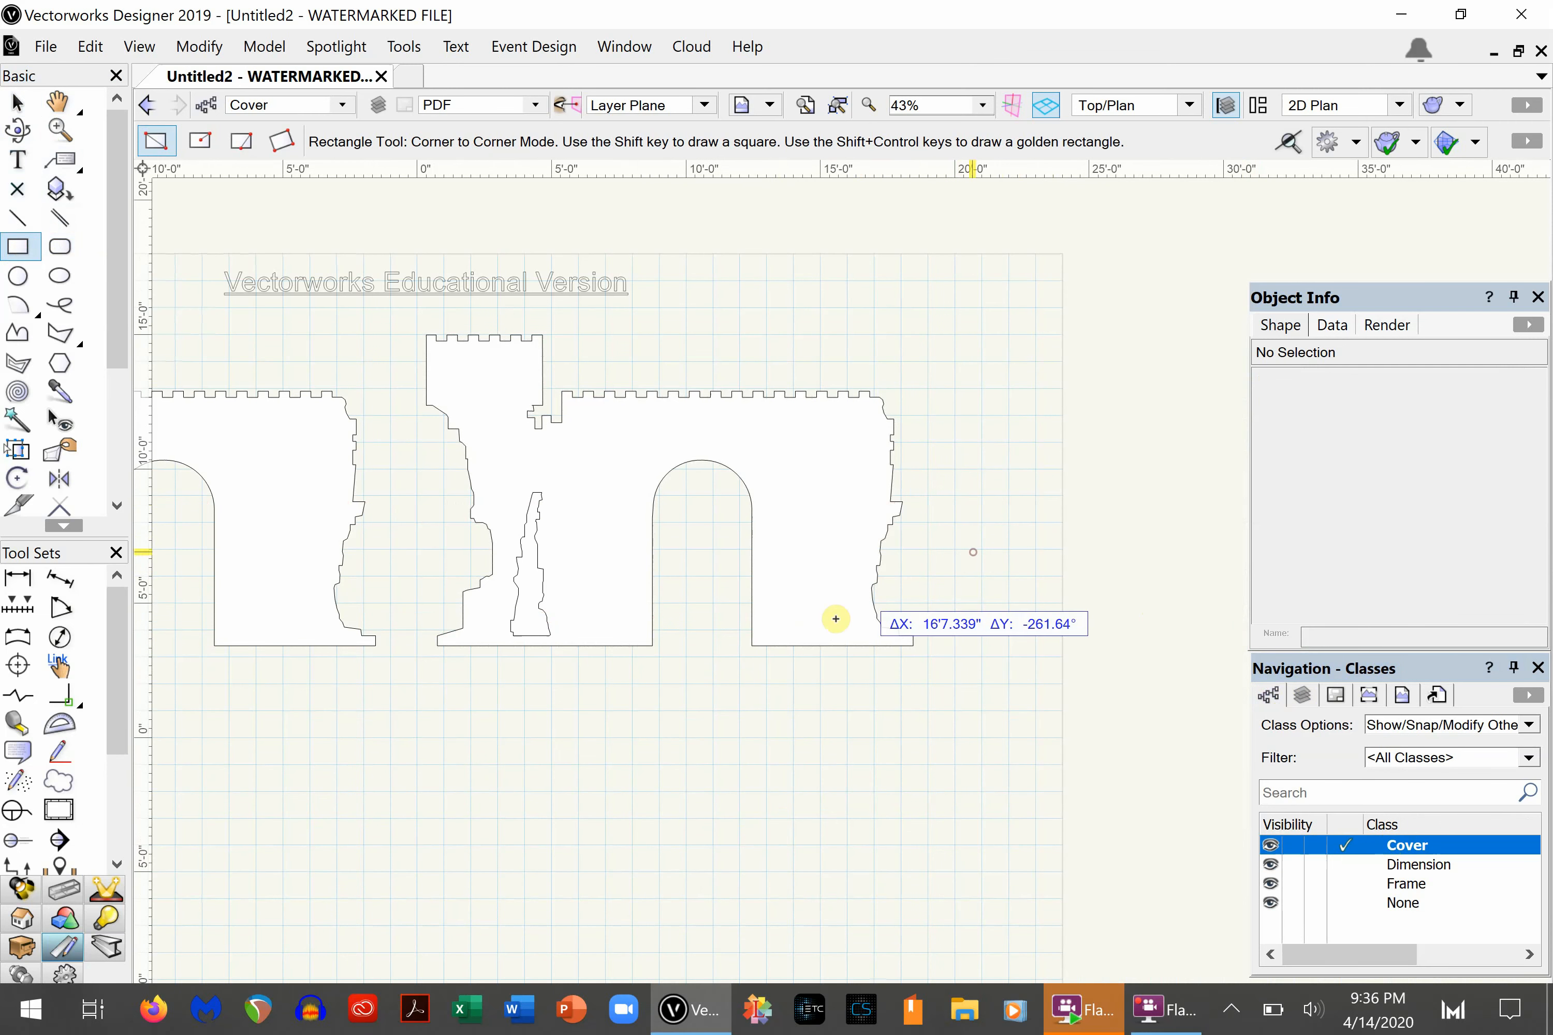
left_click(793, 645)
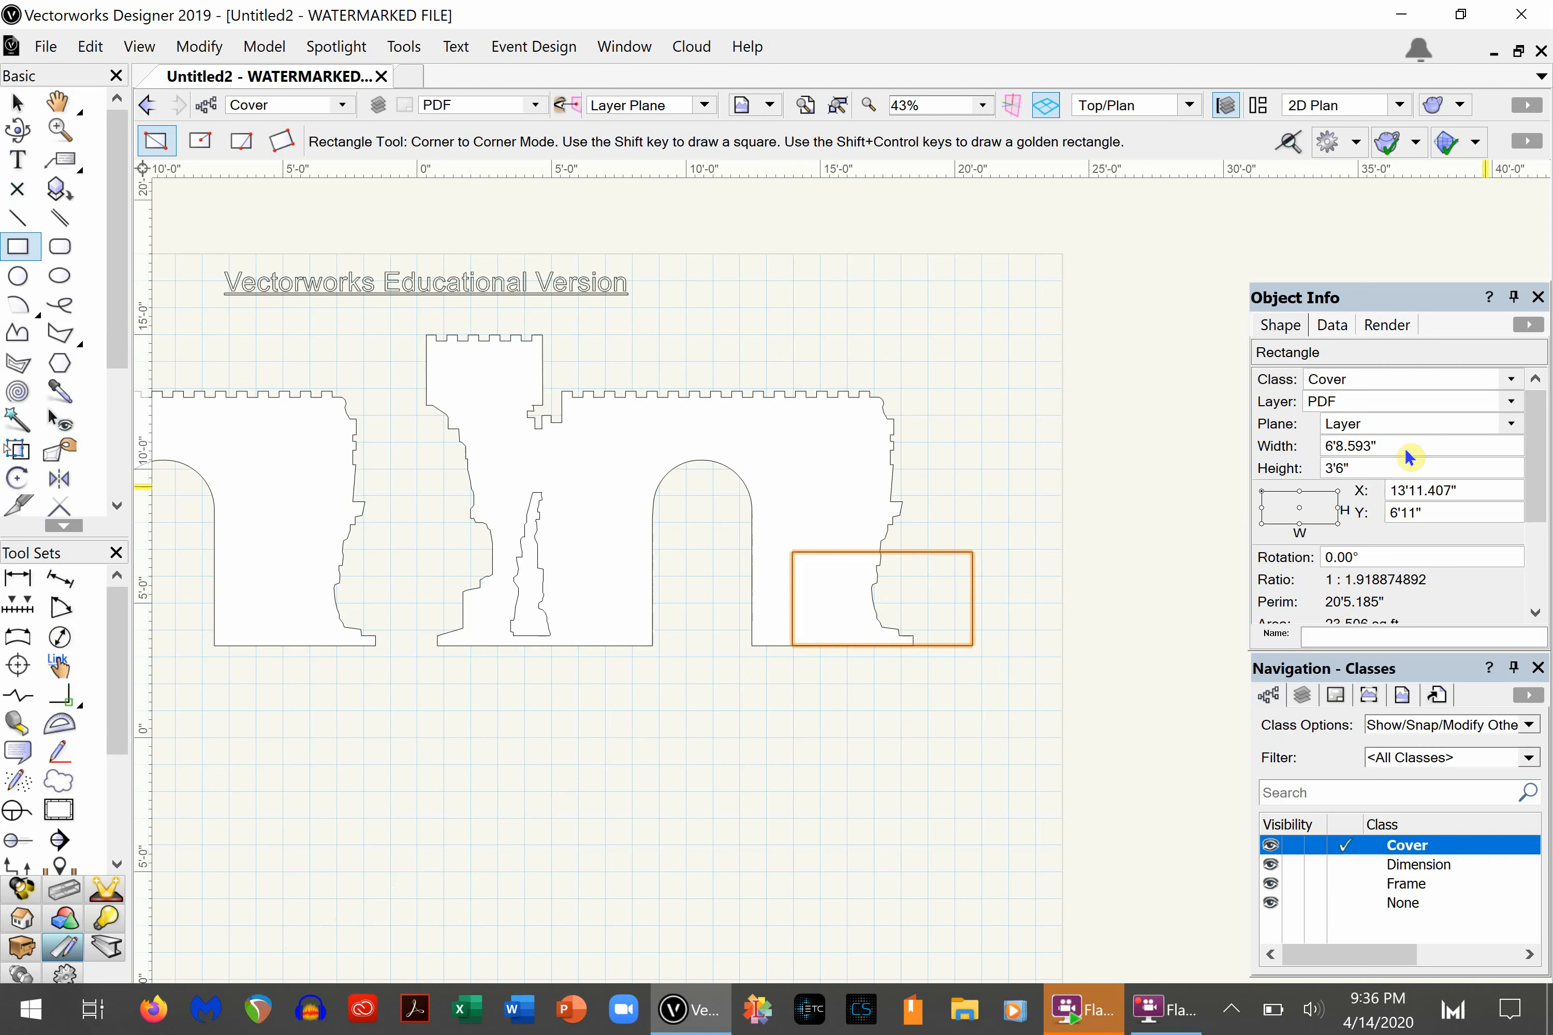
- Set the rectangle's width to 8' and its height to 4'
left_click_drag(1408, 445, 1220, 447)
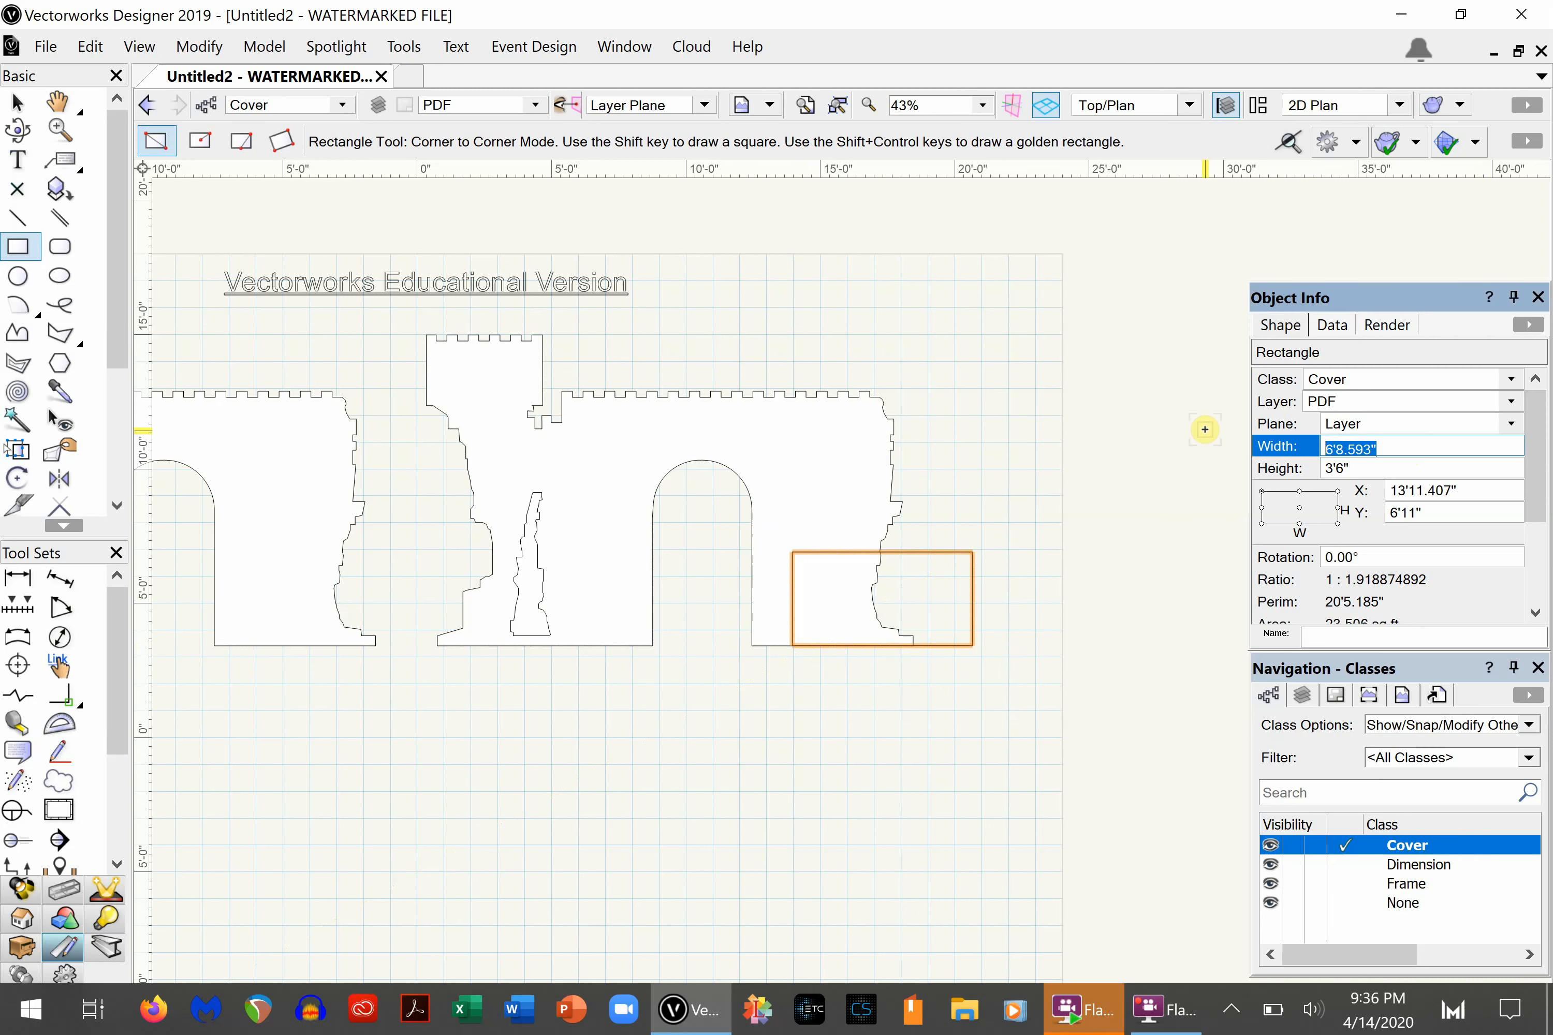
type("8'")
key("Tab")
type("4'")
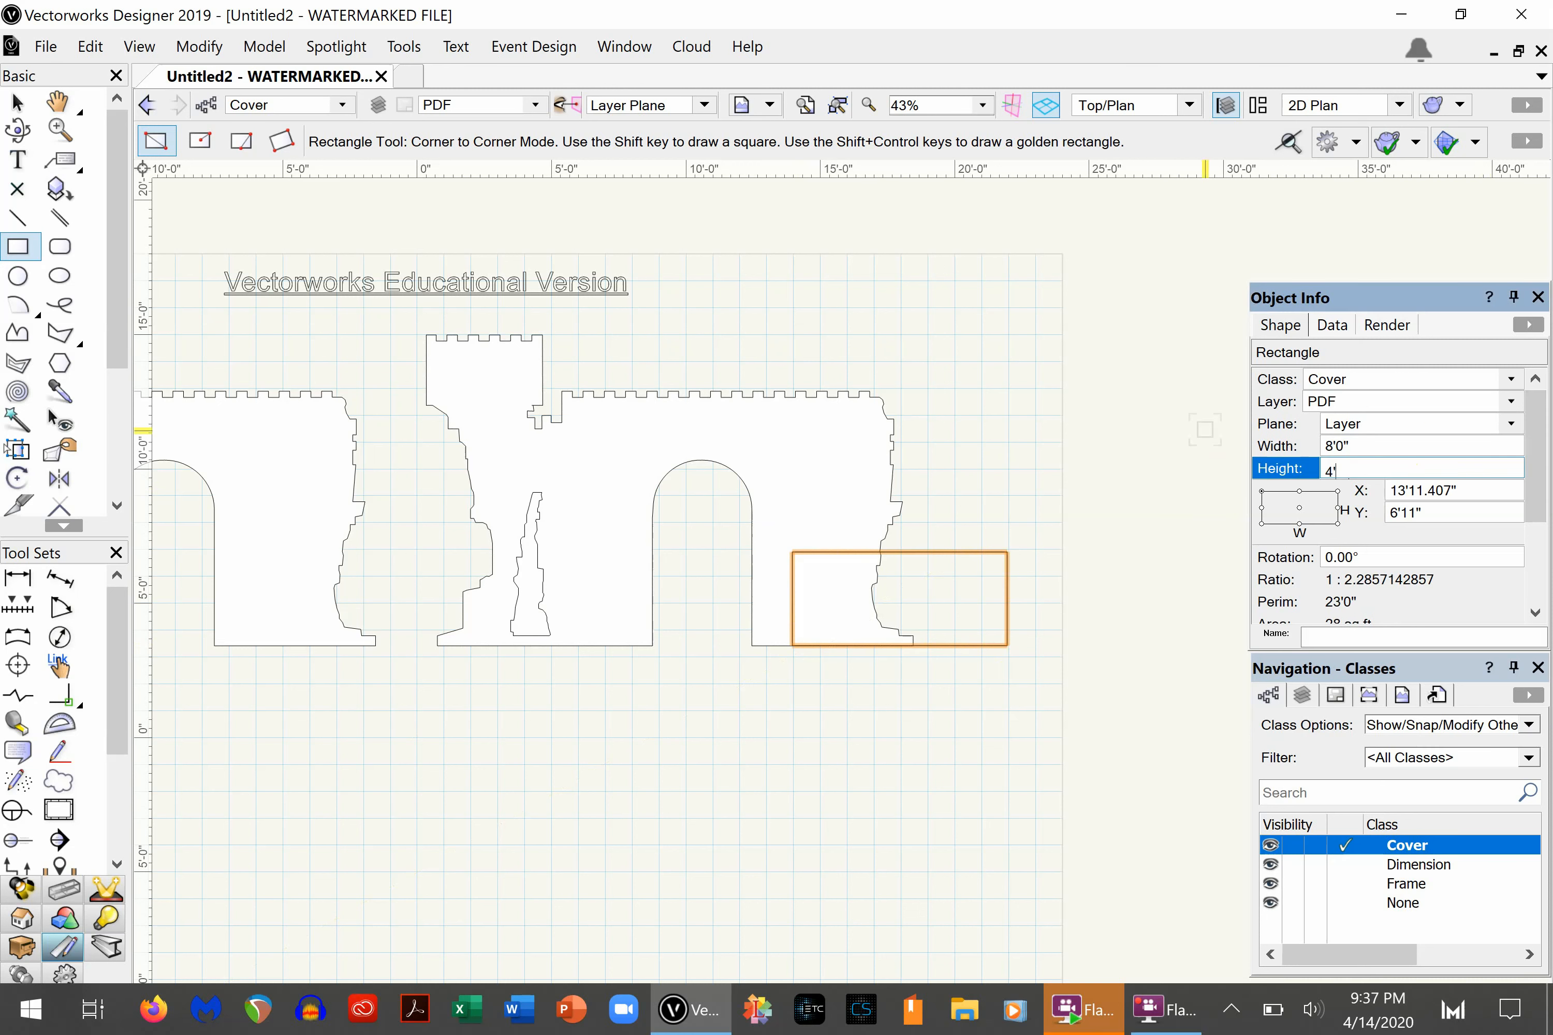
key("Return")
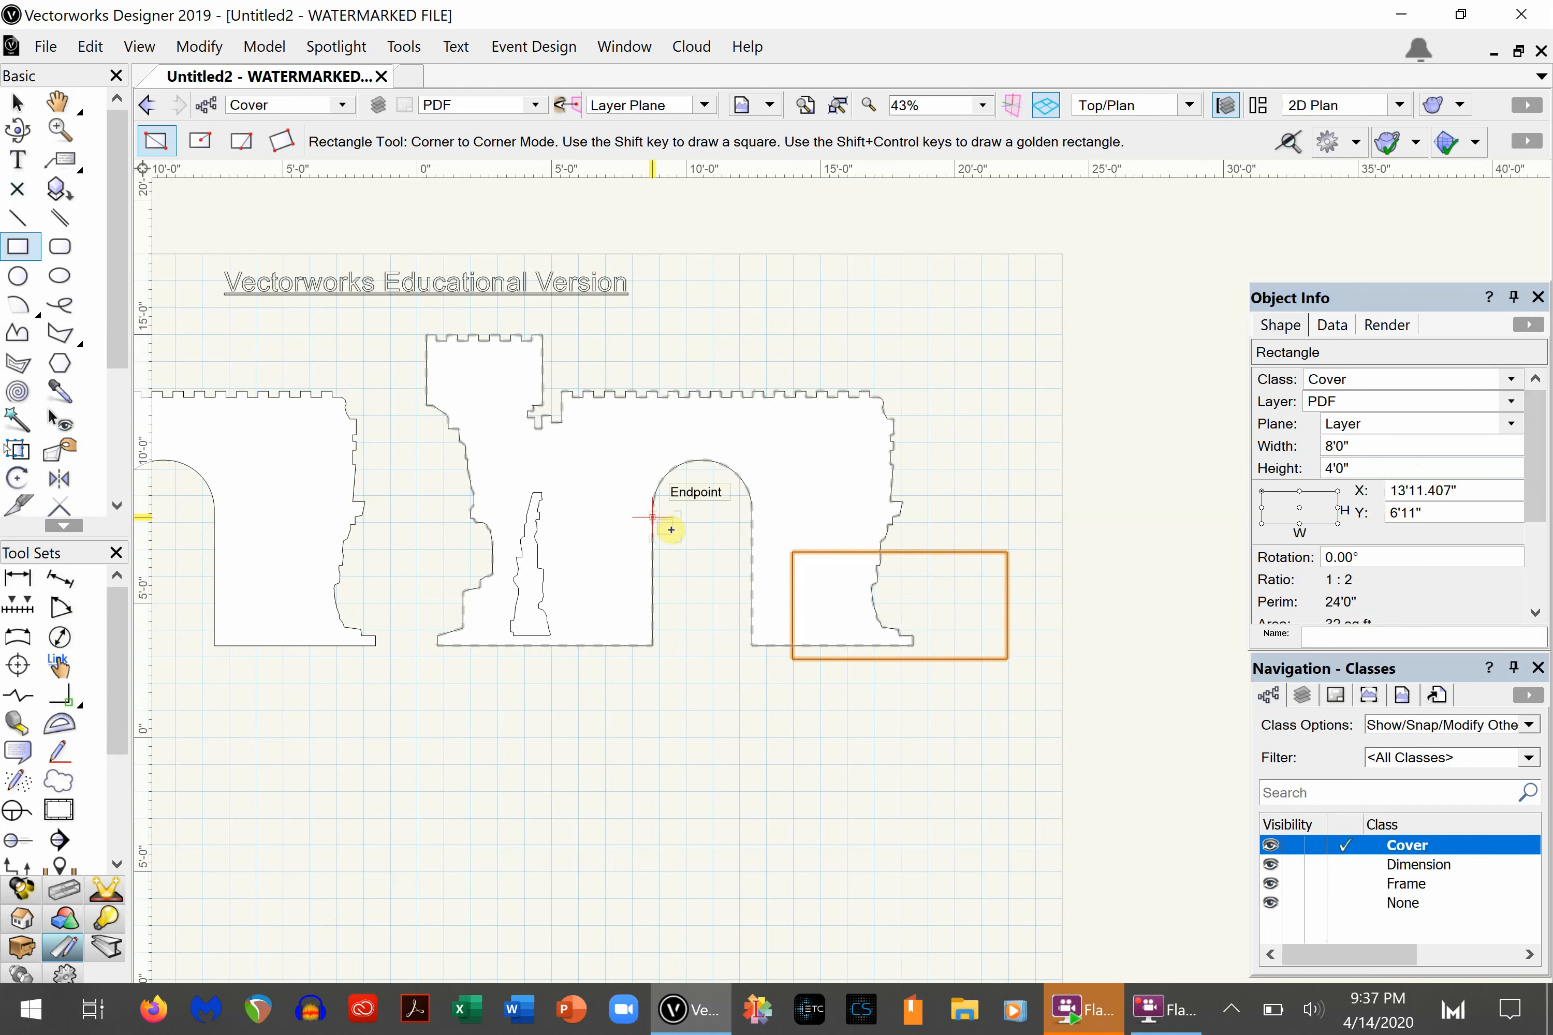
- Move the rectangle so its bottom-left corner snaps to the base of the archway's right side on the copied wall
scroll(821, 698, "up", 2)
key("x")
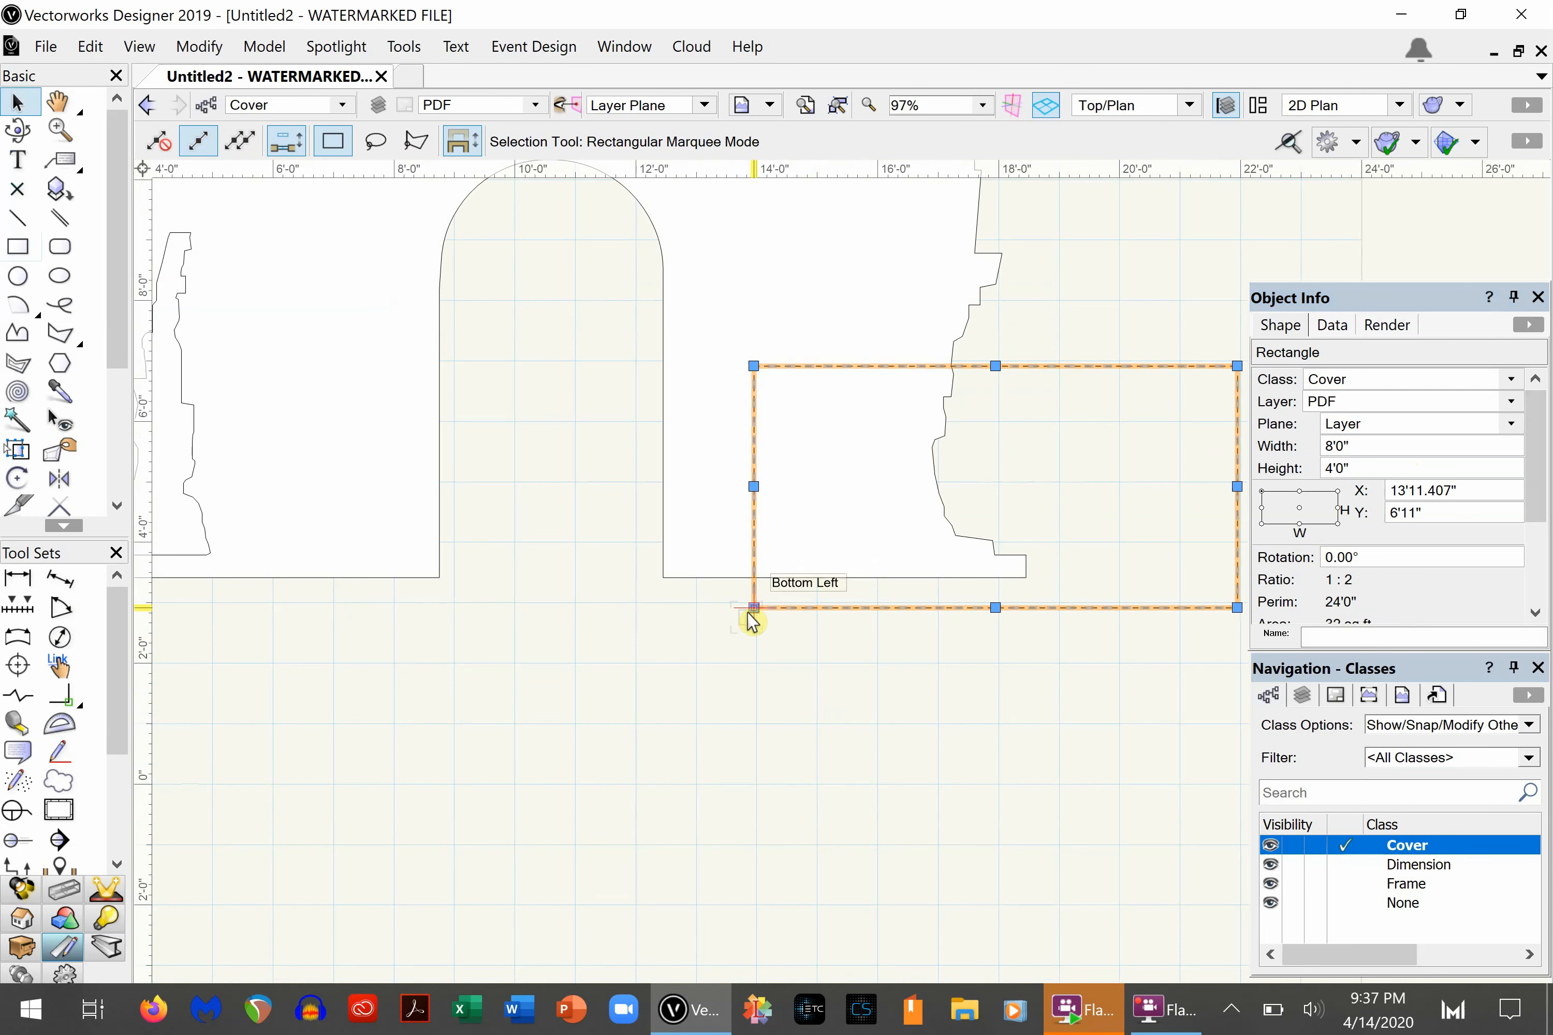
left_click_drag(749, 608, 664, 576)
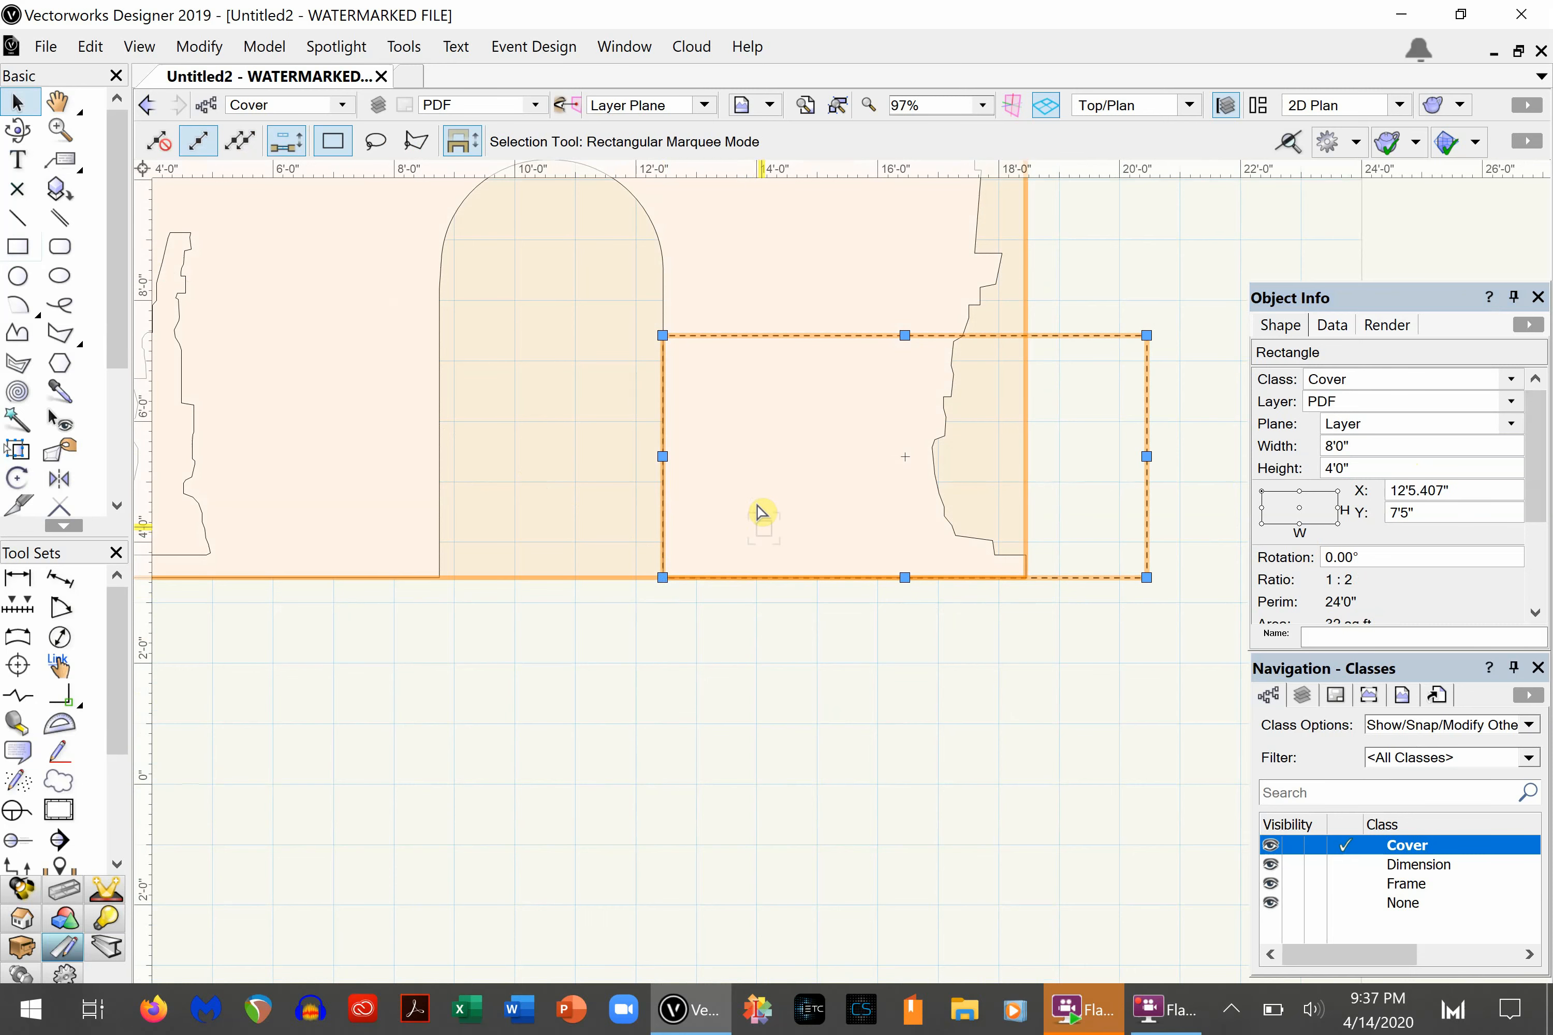
- Duplicate the 8' by 4' rectangle and stack the copy directly above the original, using an X offset of 0
scroll(885, 633, "down", 4)
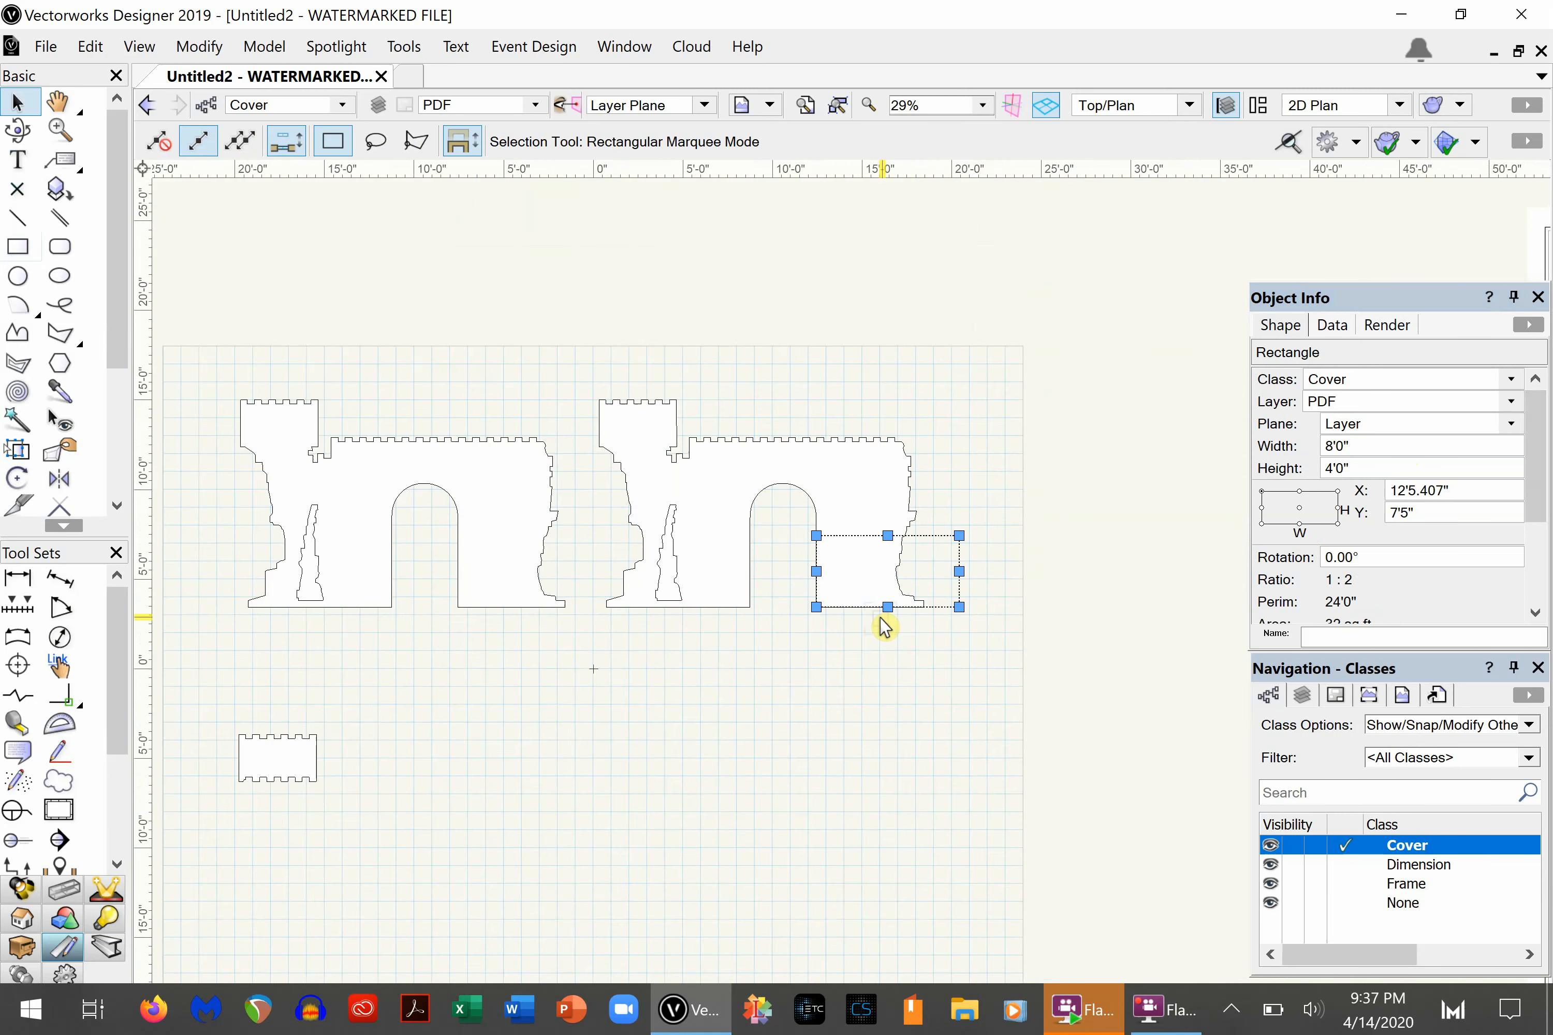
key("ctrl+m")
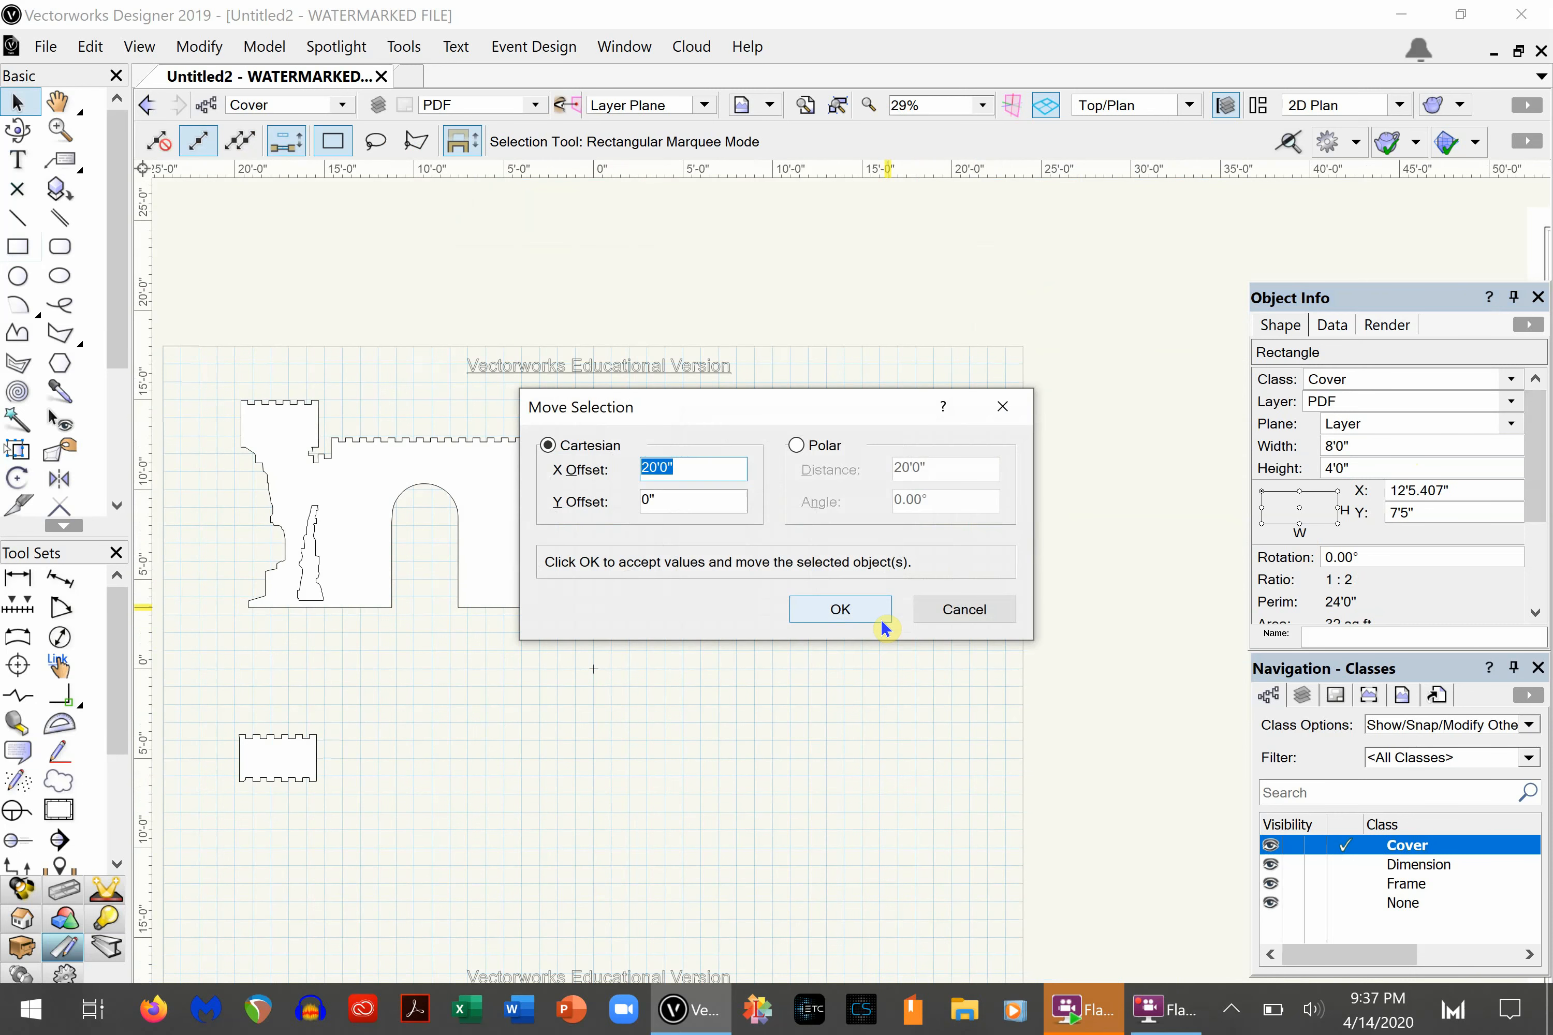
type("0")
key("Tab")
left_click(881, 619)
left_click(691, 677)
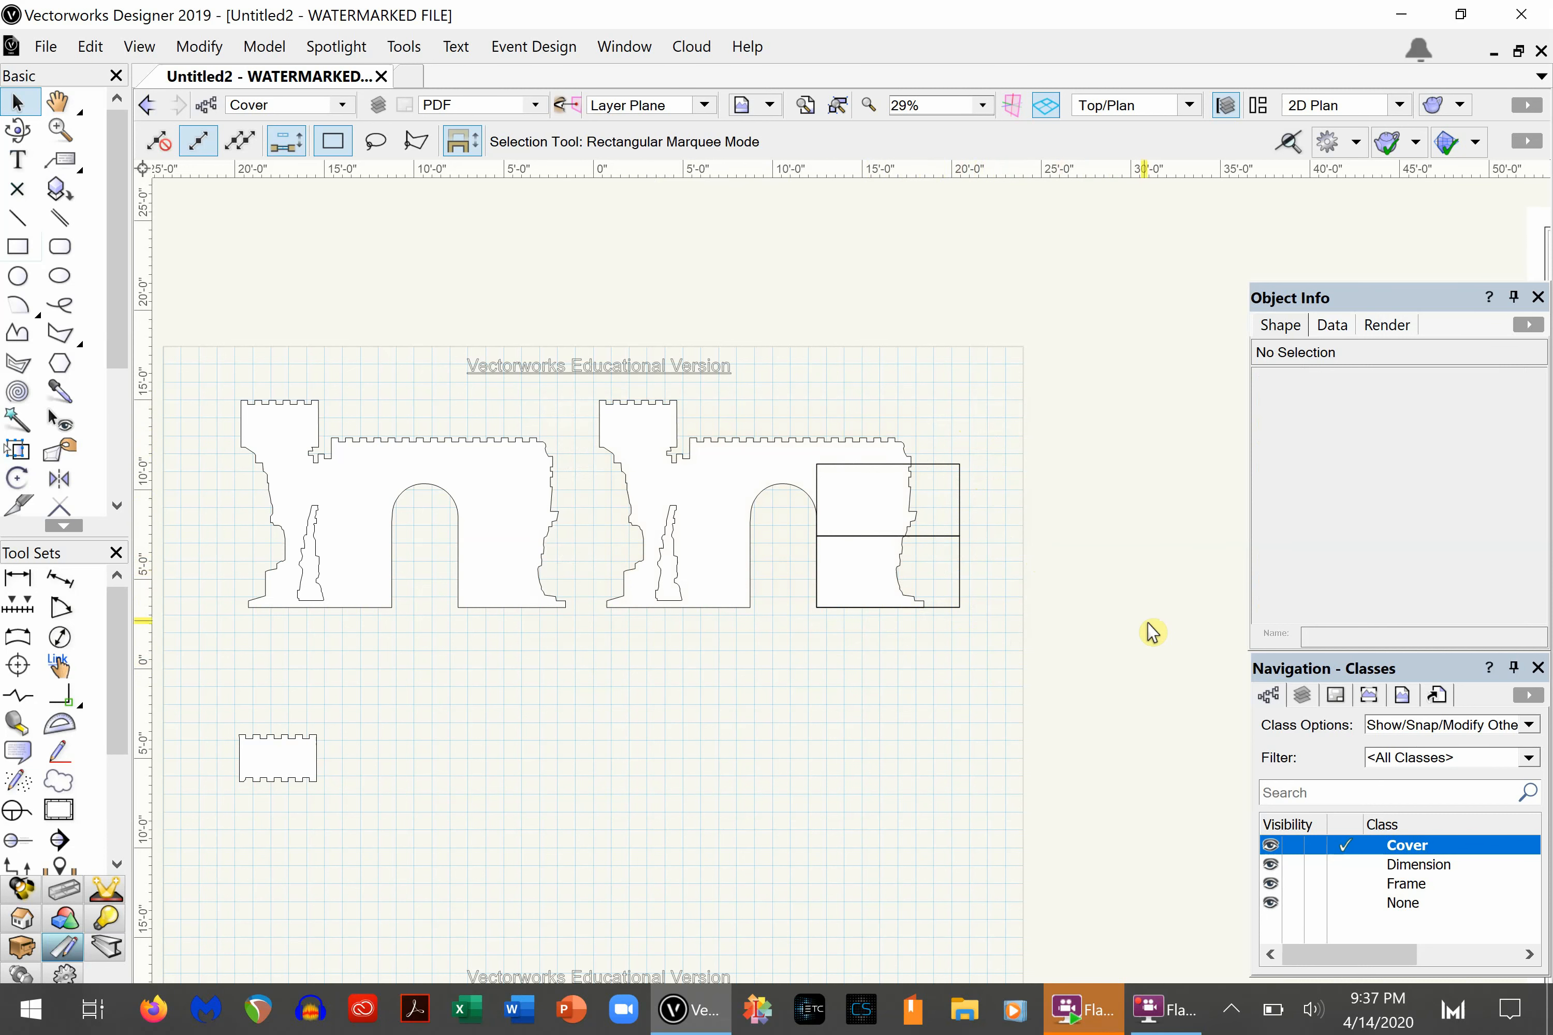
- Draw a line about 4'11" long along the two rectangles' shared edge, from their left side to the wall's ragged right edge
left_click(18, 218)
scroll(902, 450, "up", 3)
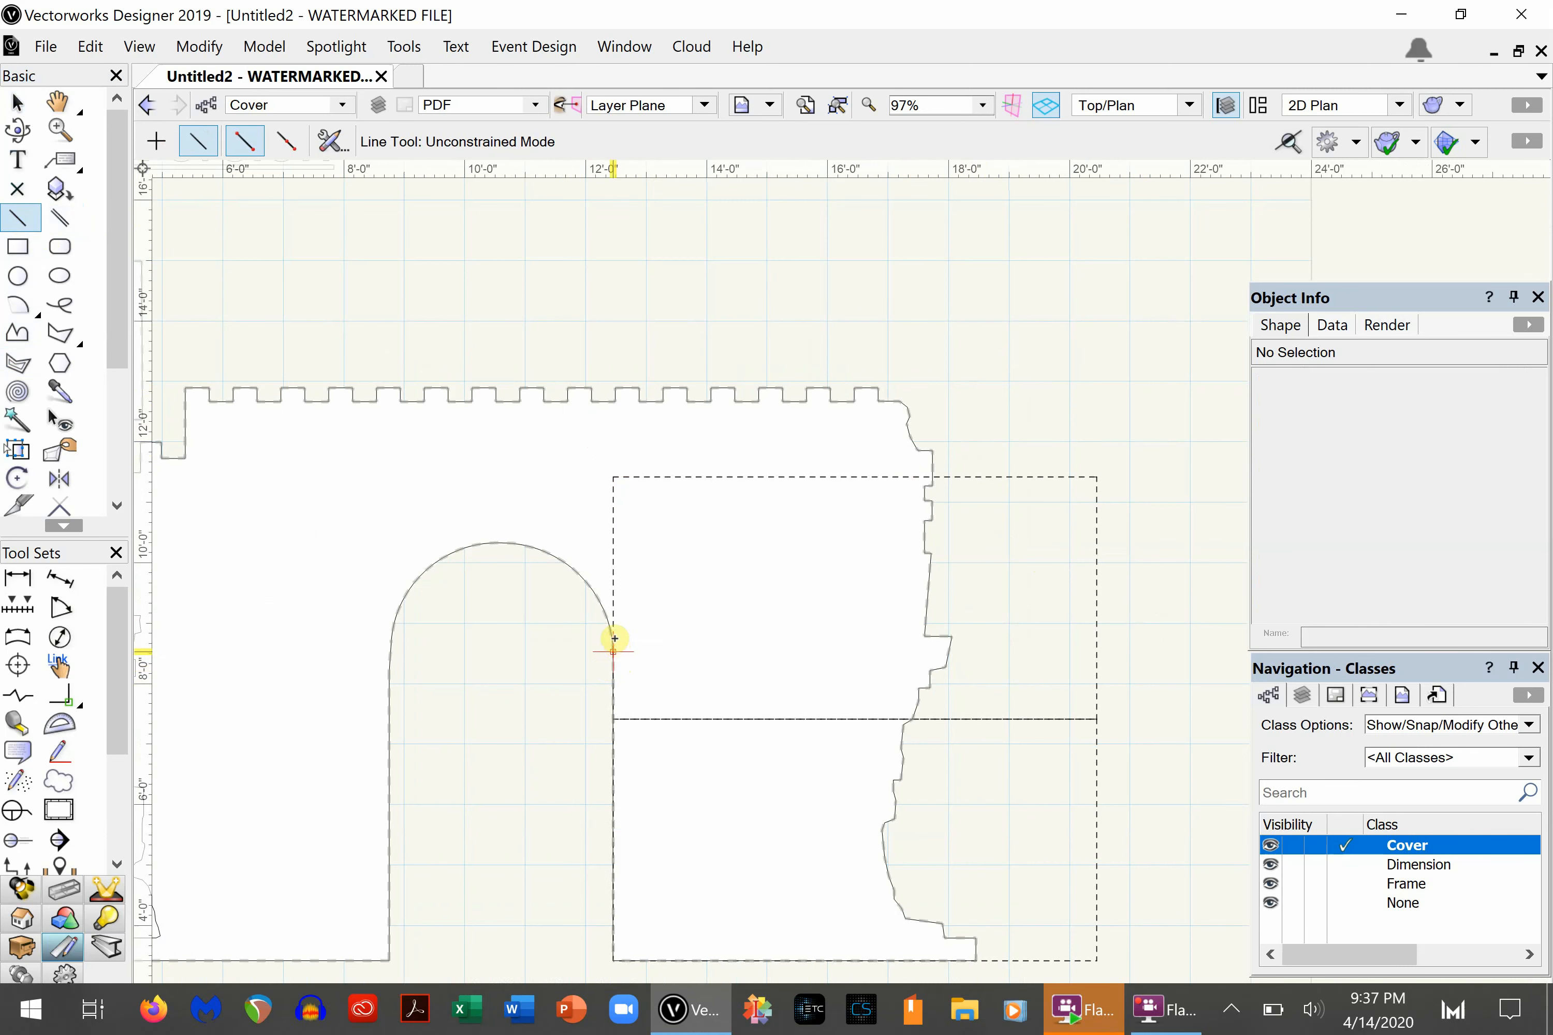
left_click(612, 719)
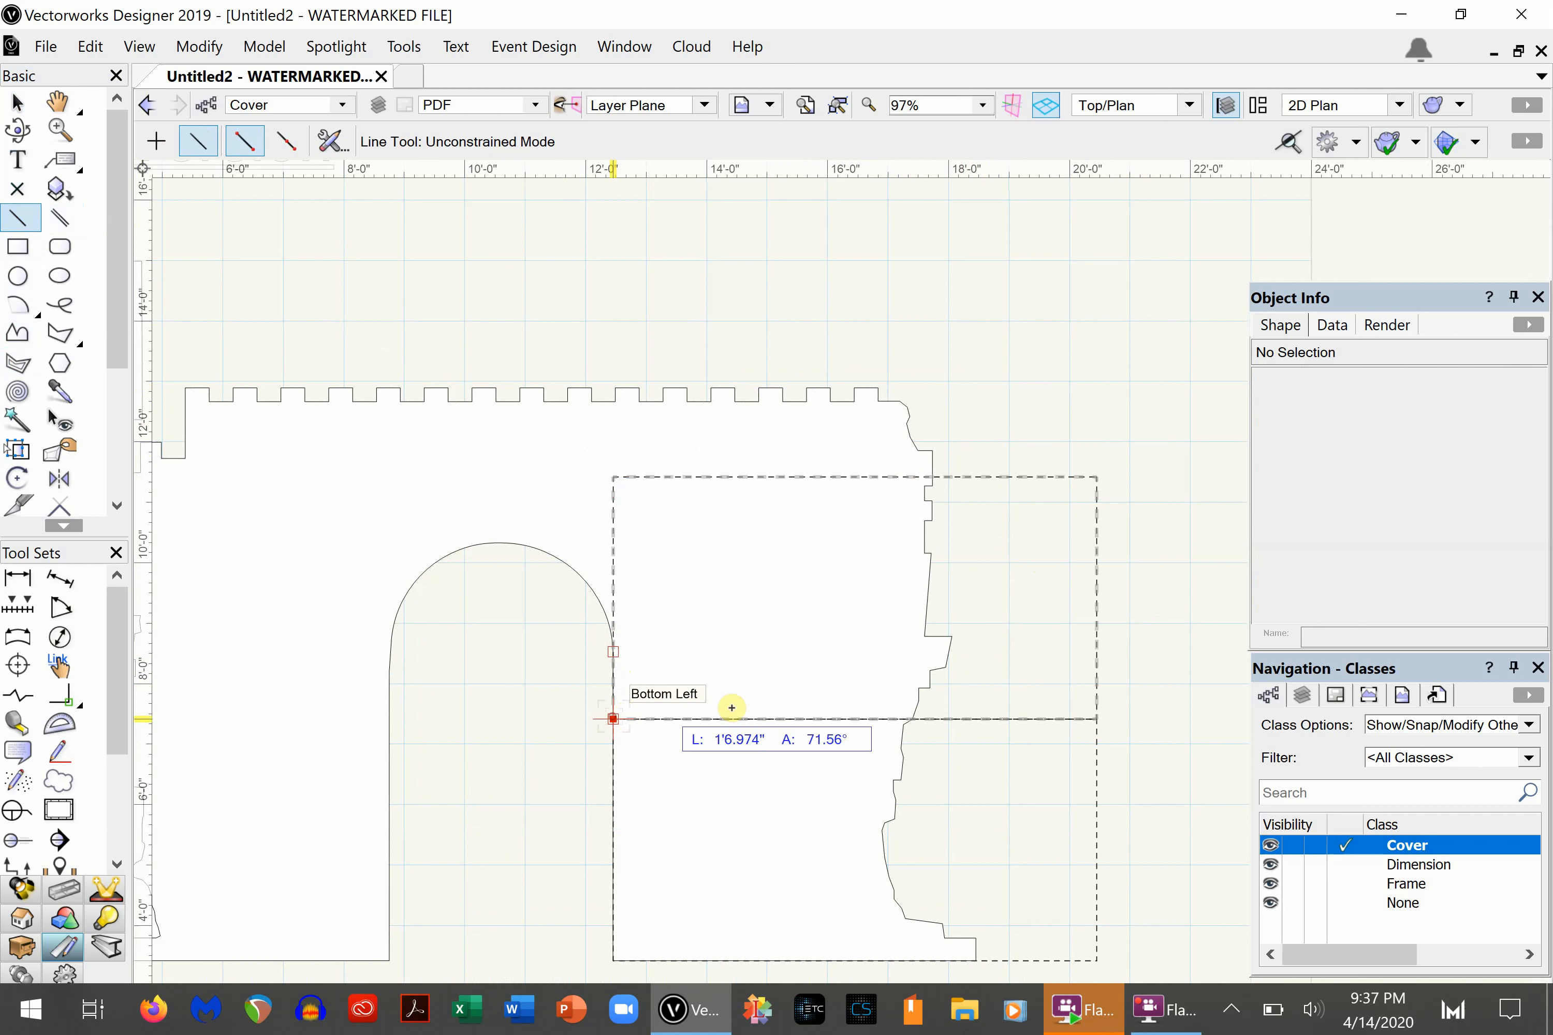
left_click(912, 720)
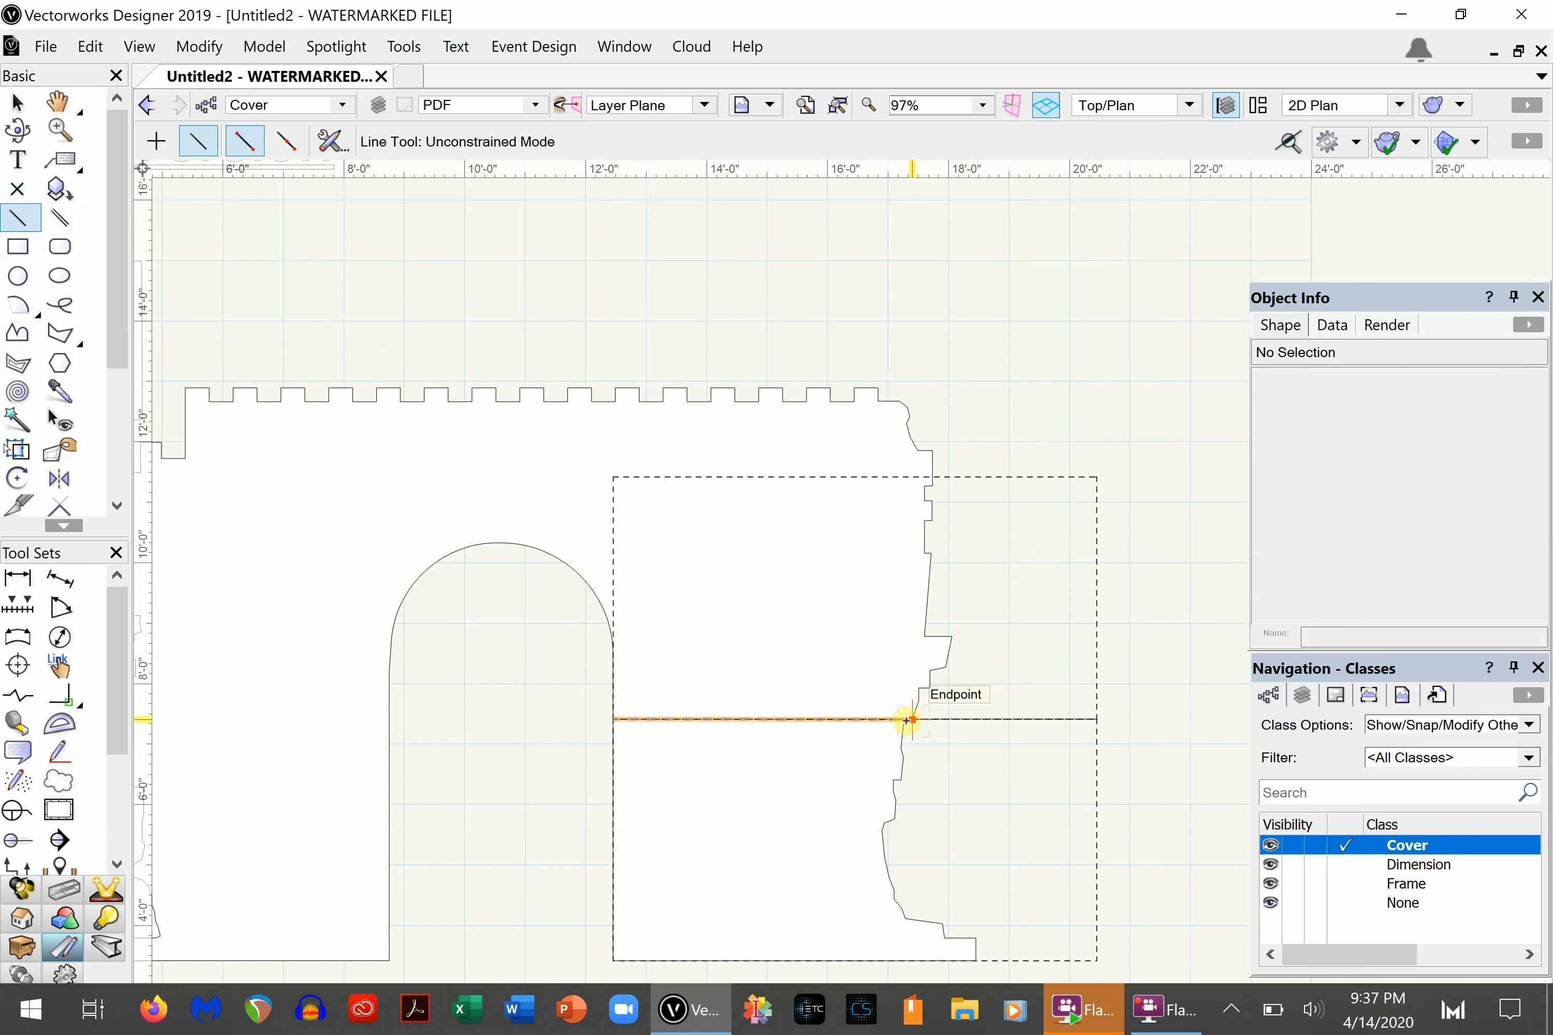
- Trace the upper rectangle with a vertical line about 2'11" down to the arch endpoint and a horizontal line about 5'3" to the wall's right edge
left_click(617, 487)
left_click(609, 637)
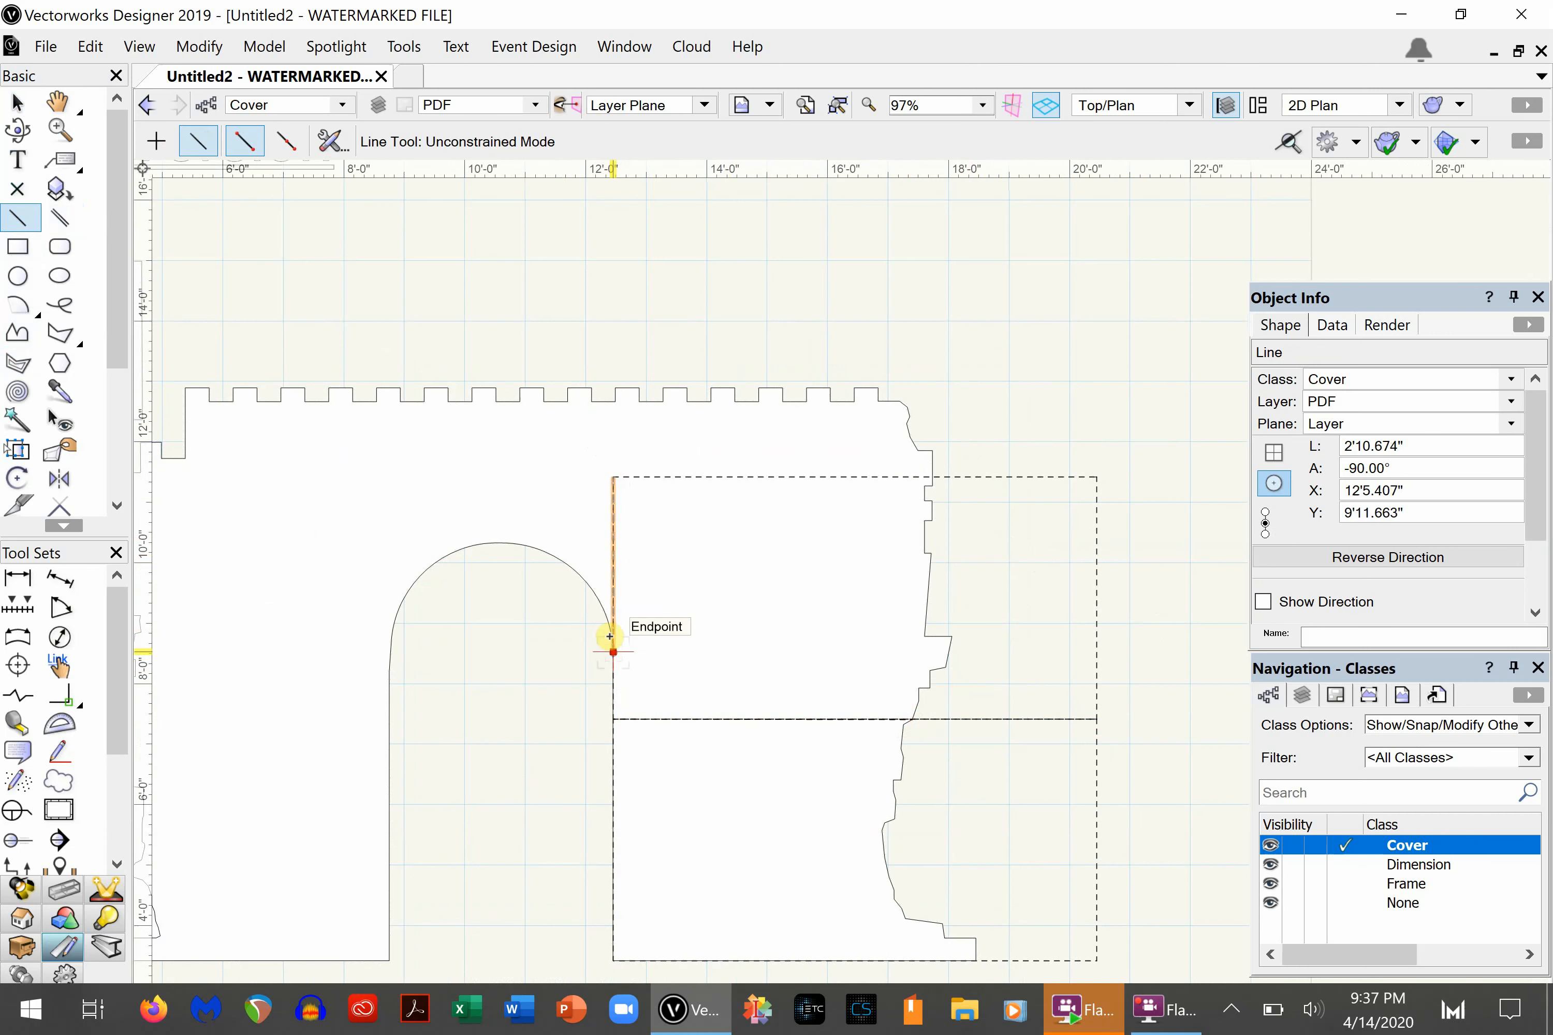
left_click(614, 477)
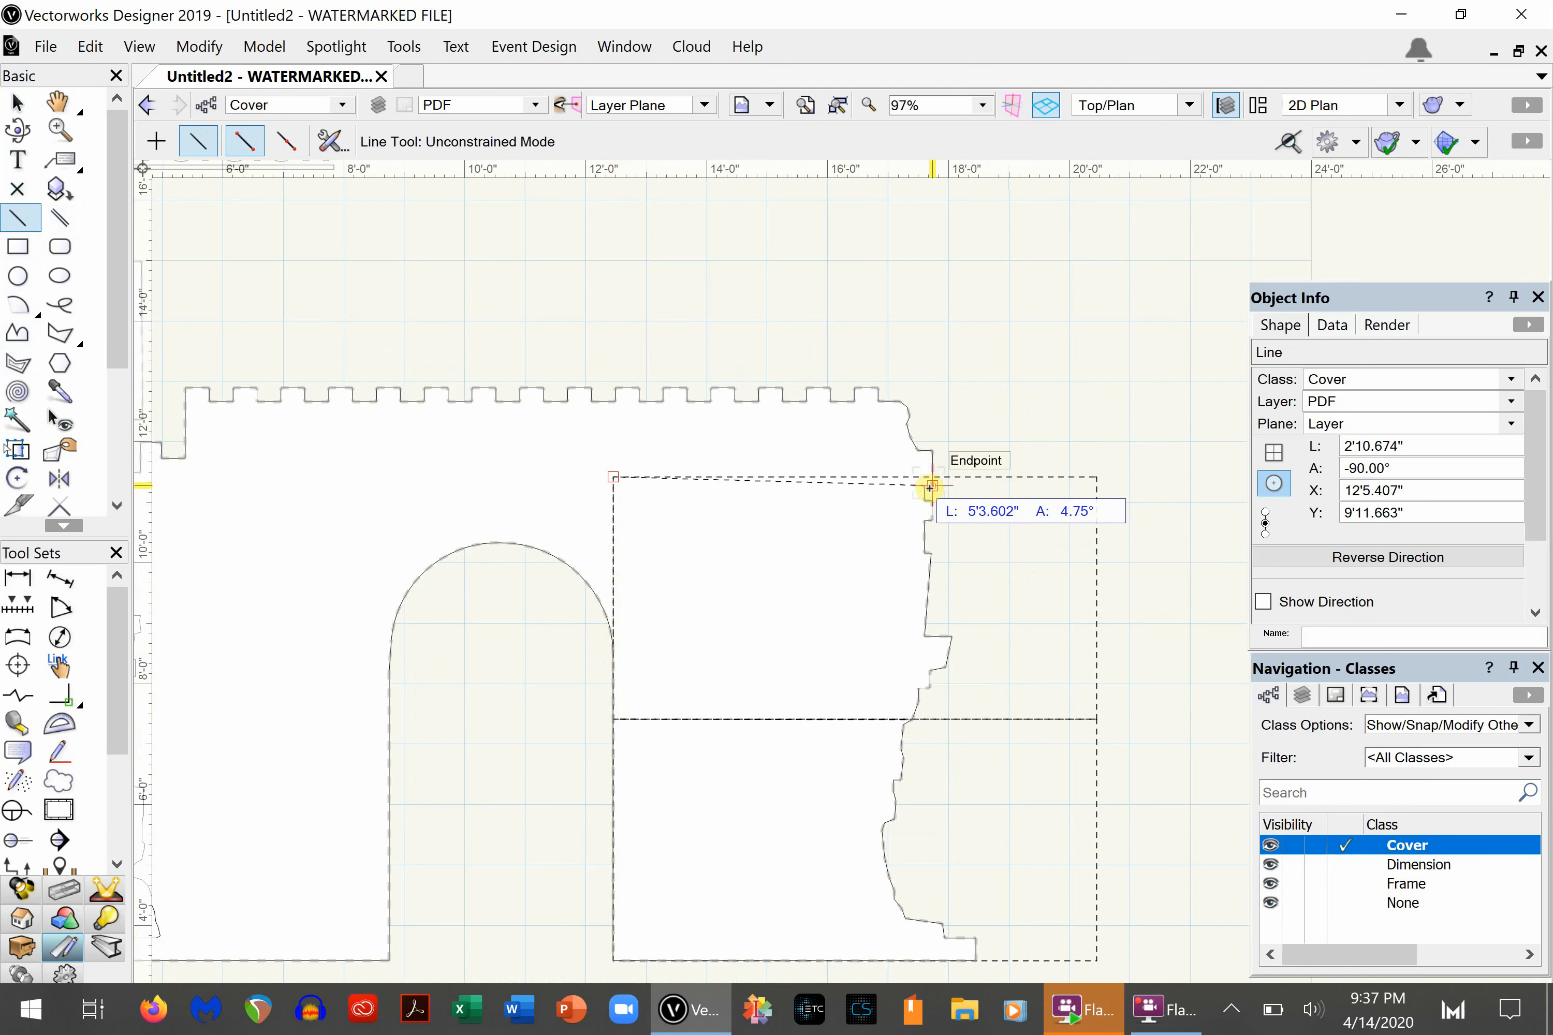
scroll(930, 487, "up", 5)
left_click(946, 438)
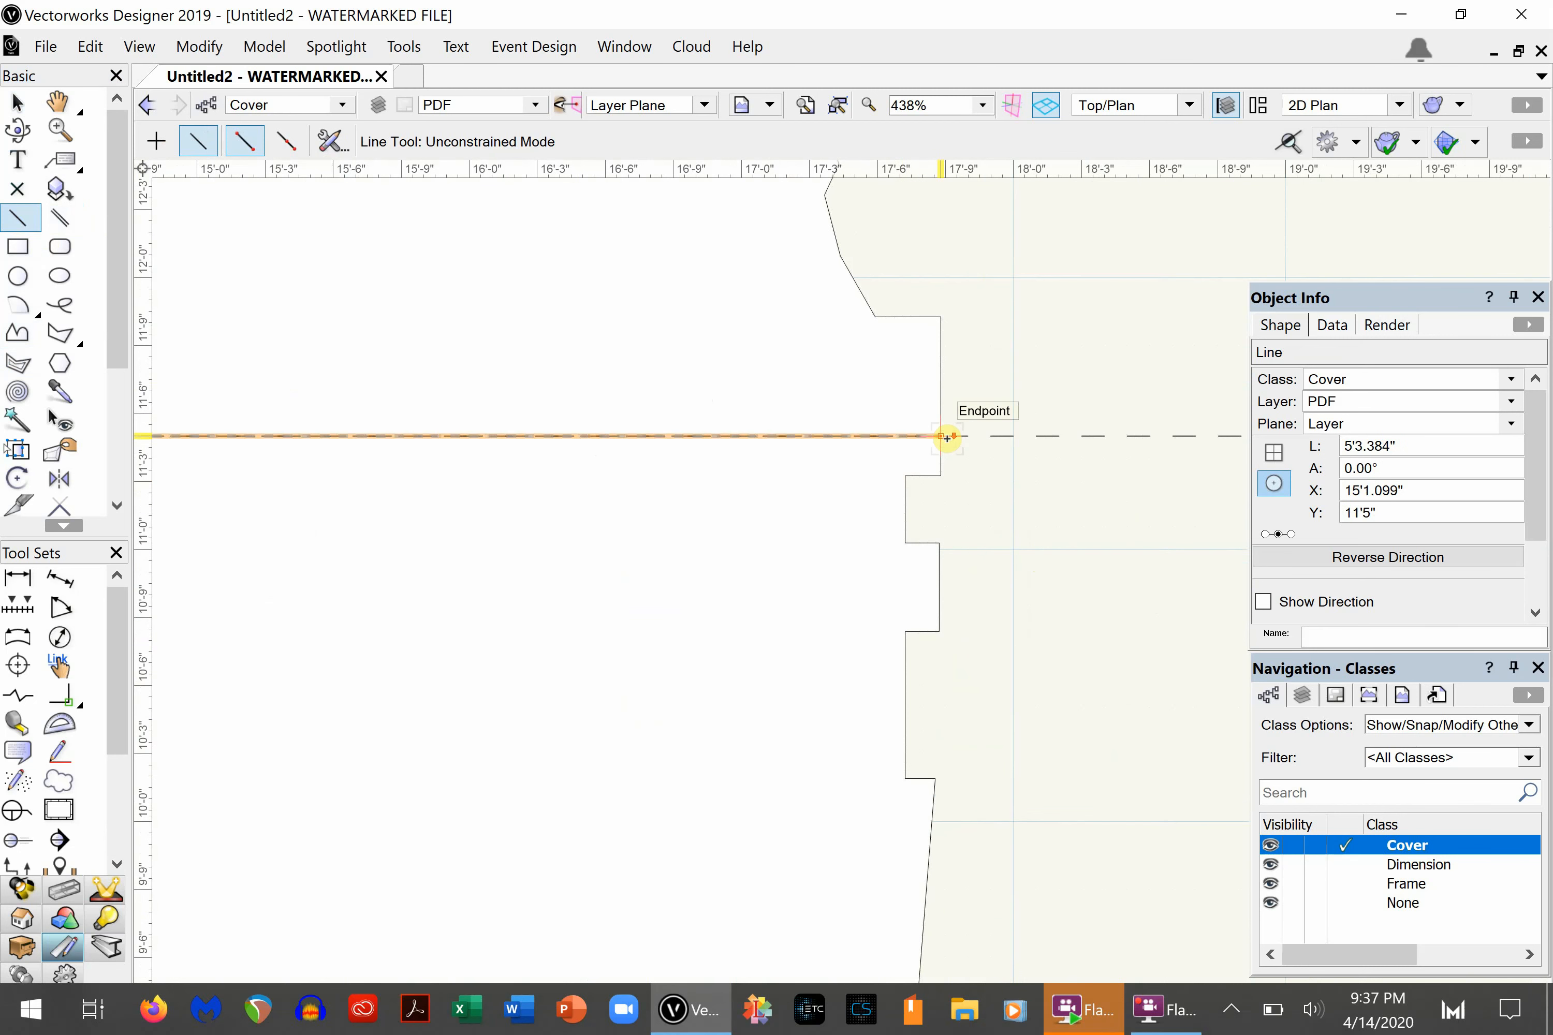
- Delete both 8' by 4' guide rectangles, keeping the traced seam lines on the wall
scroll(947, 437, "down", 6)
key("x")
key("x")
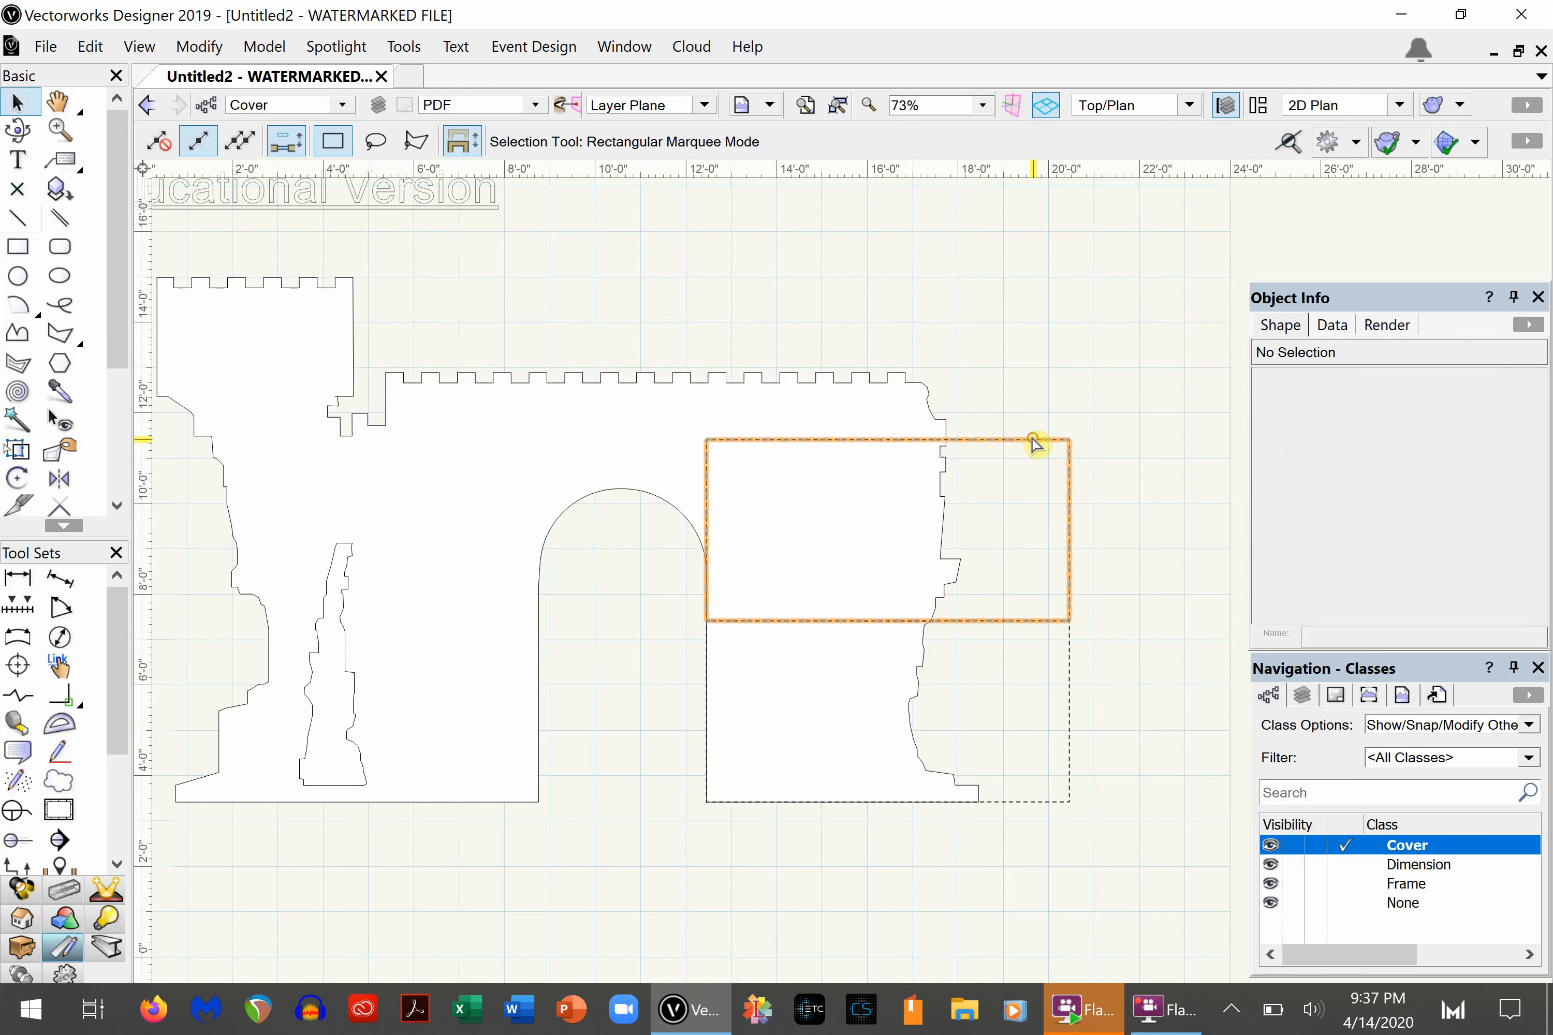
left_click(1033, 439)
key("Delete")
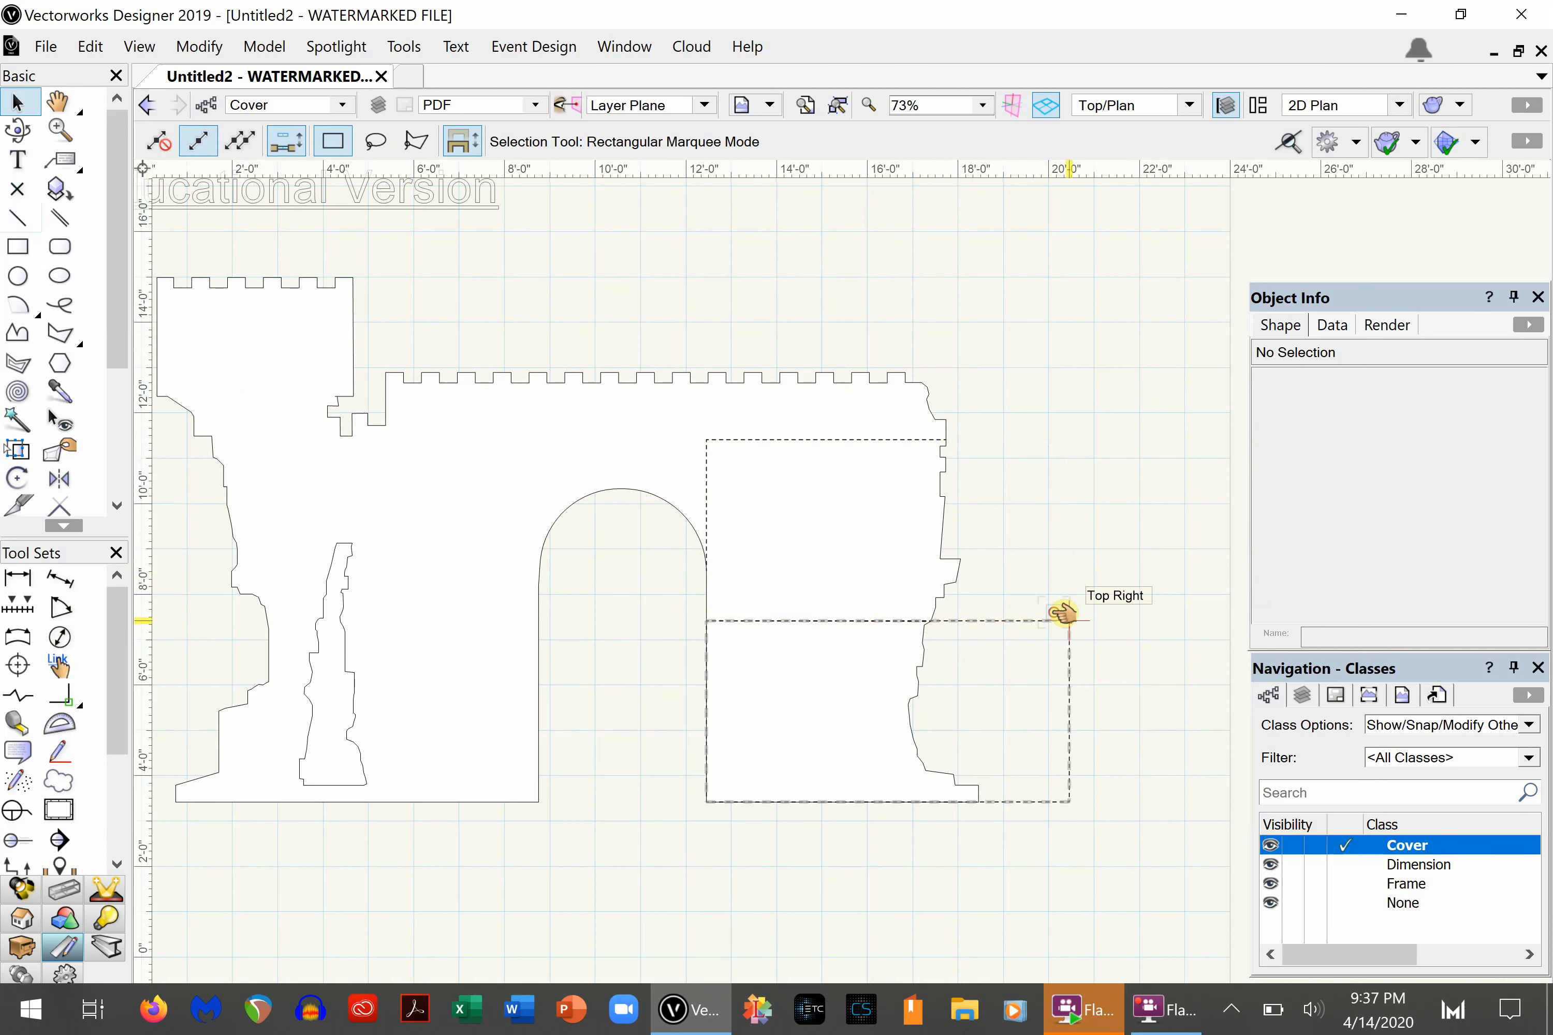
left_click(1062, 619)
key("Delete")
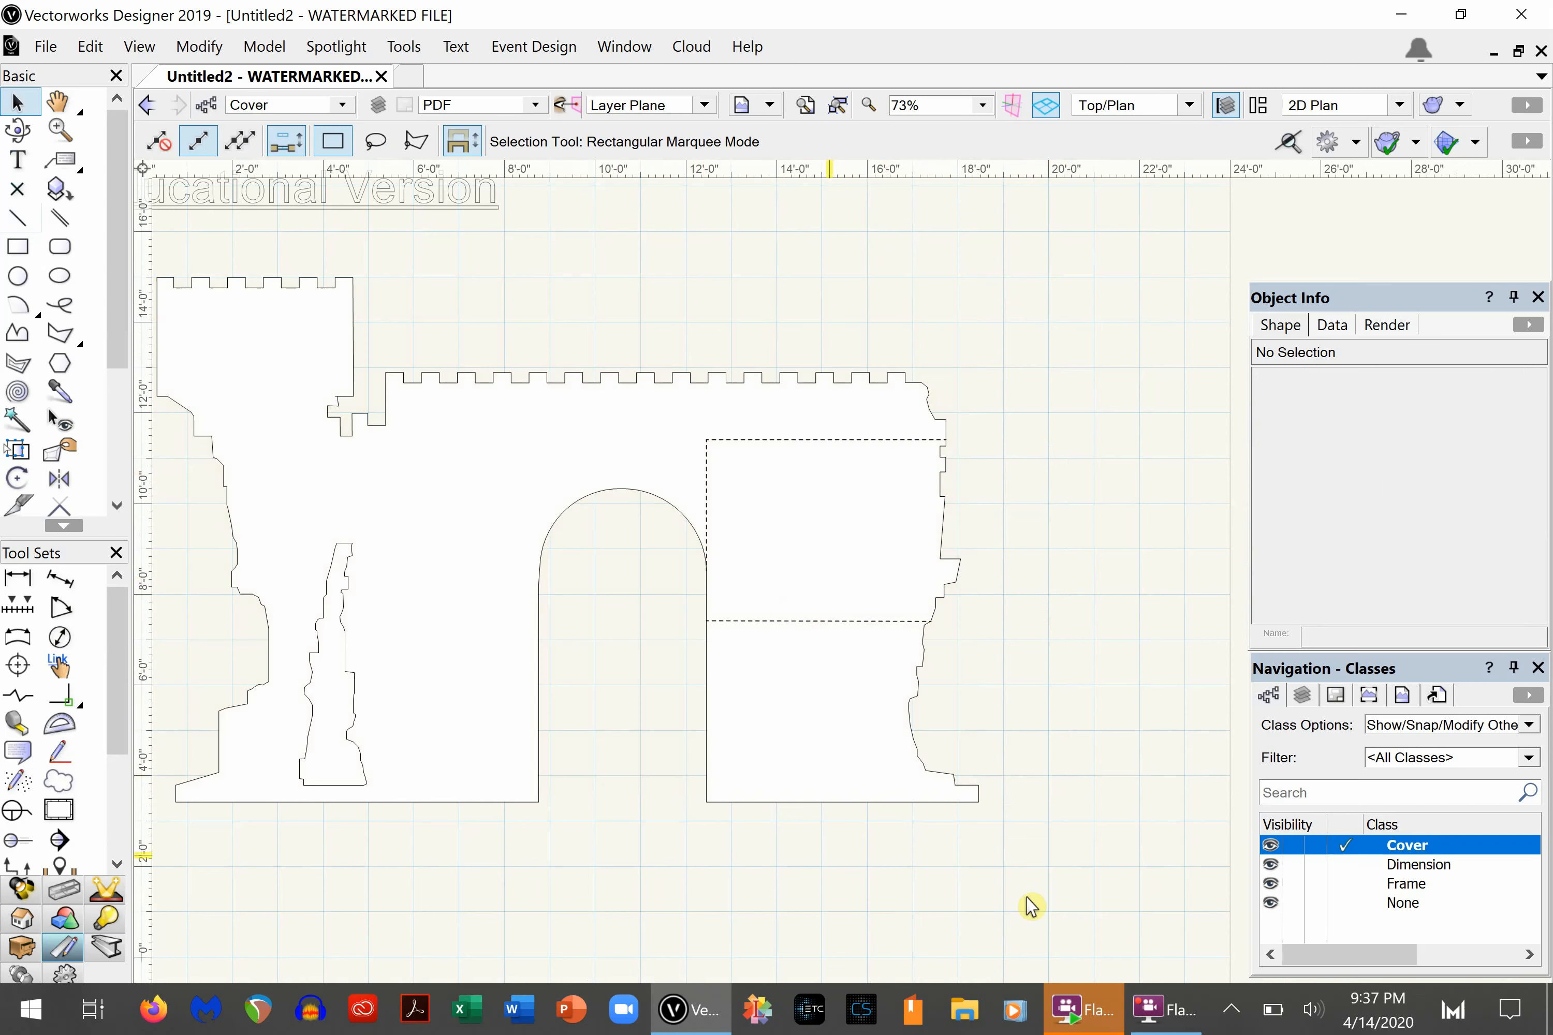
scroll(1106, 849, "down", 2)
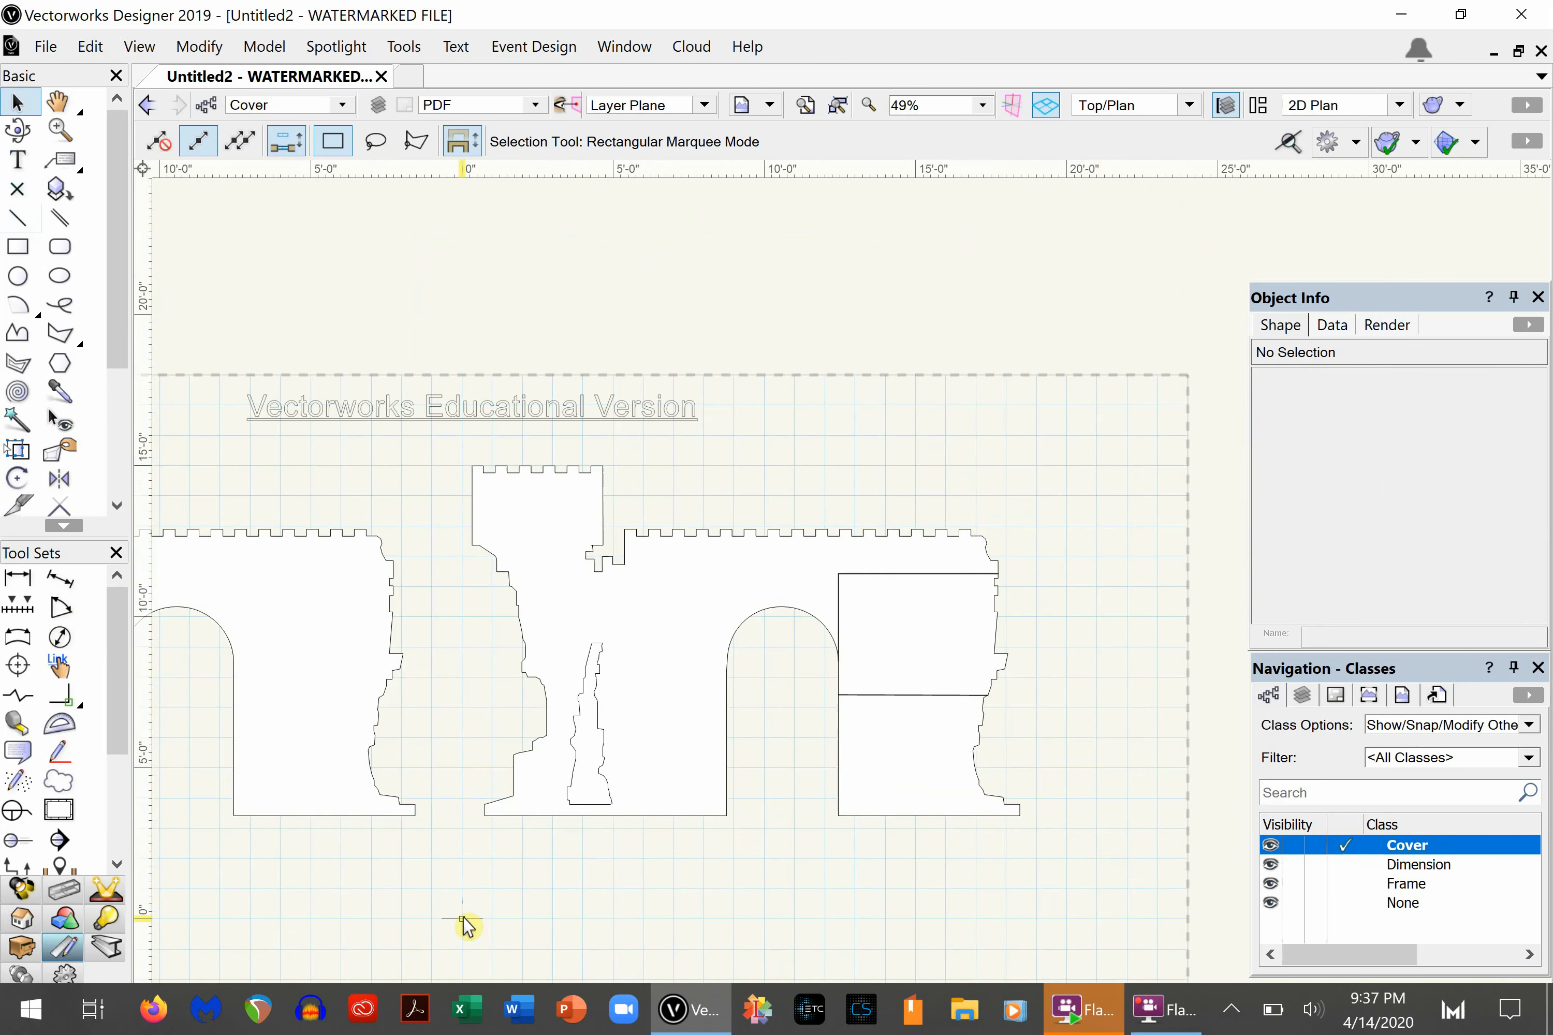
mouse_move(478, 906)
middle_mouse_down()
mouse_move(697, 658)
mouse_move(745, 675)
mouse_move(723, 711)
mouse_move(738, 707)
middle_mouse_up()
scroll(745, 706, "down", 1)
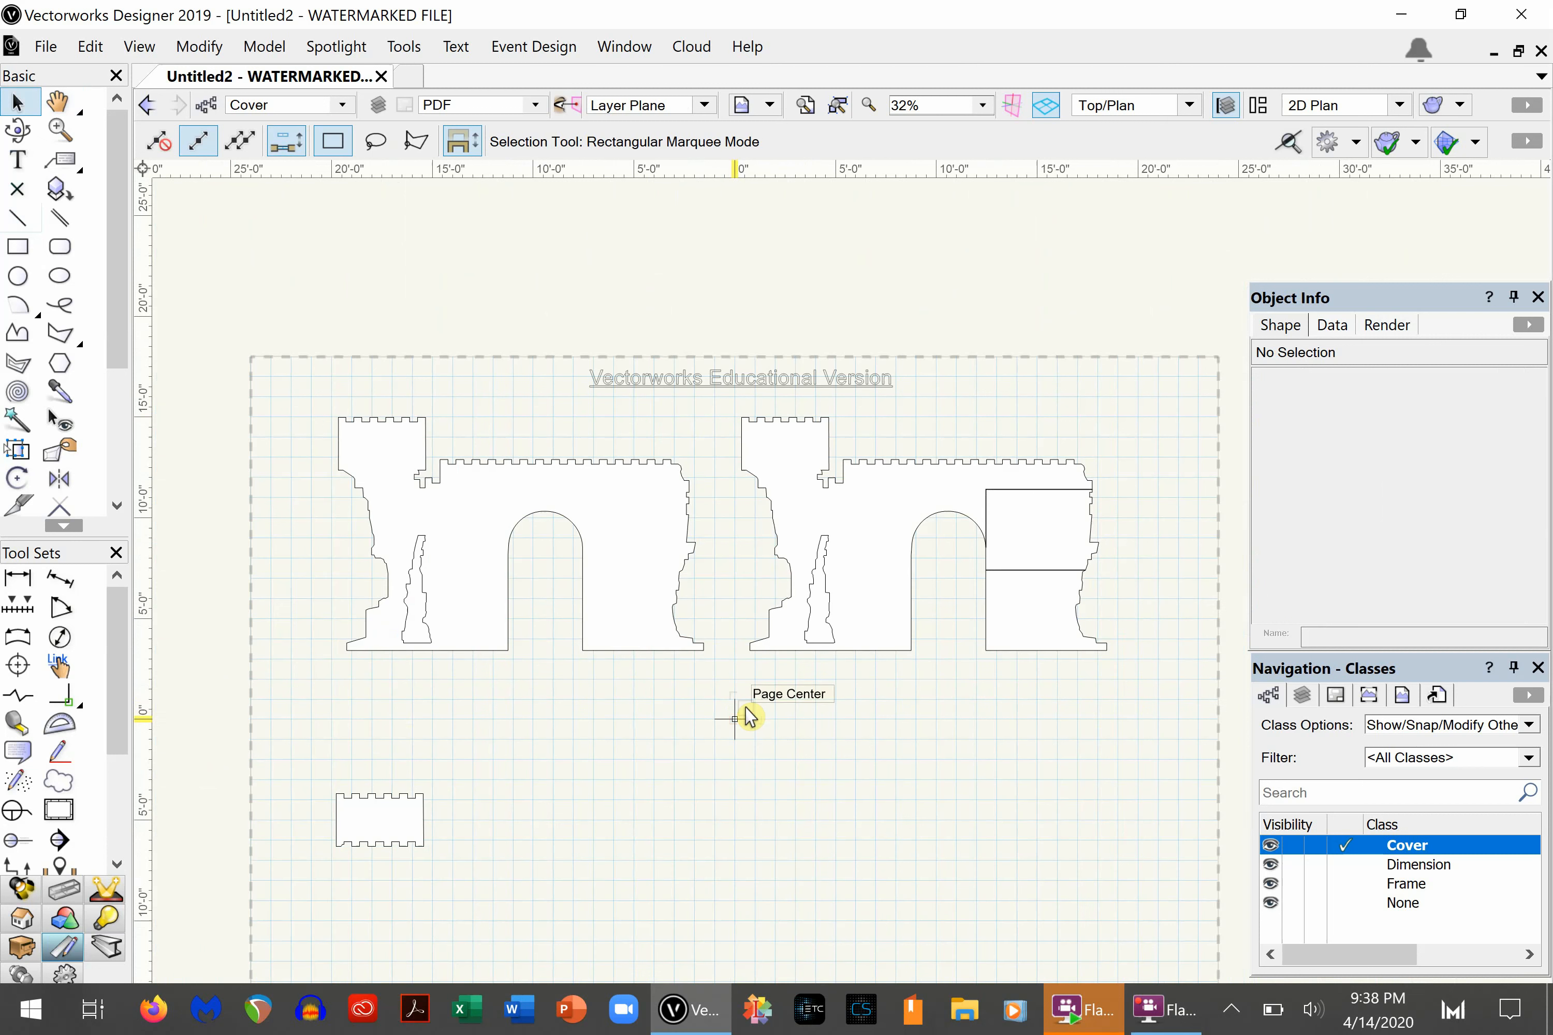